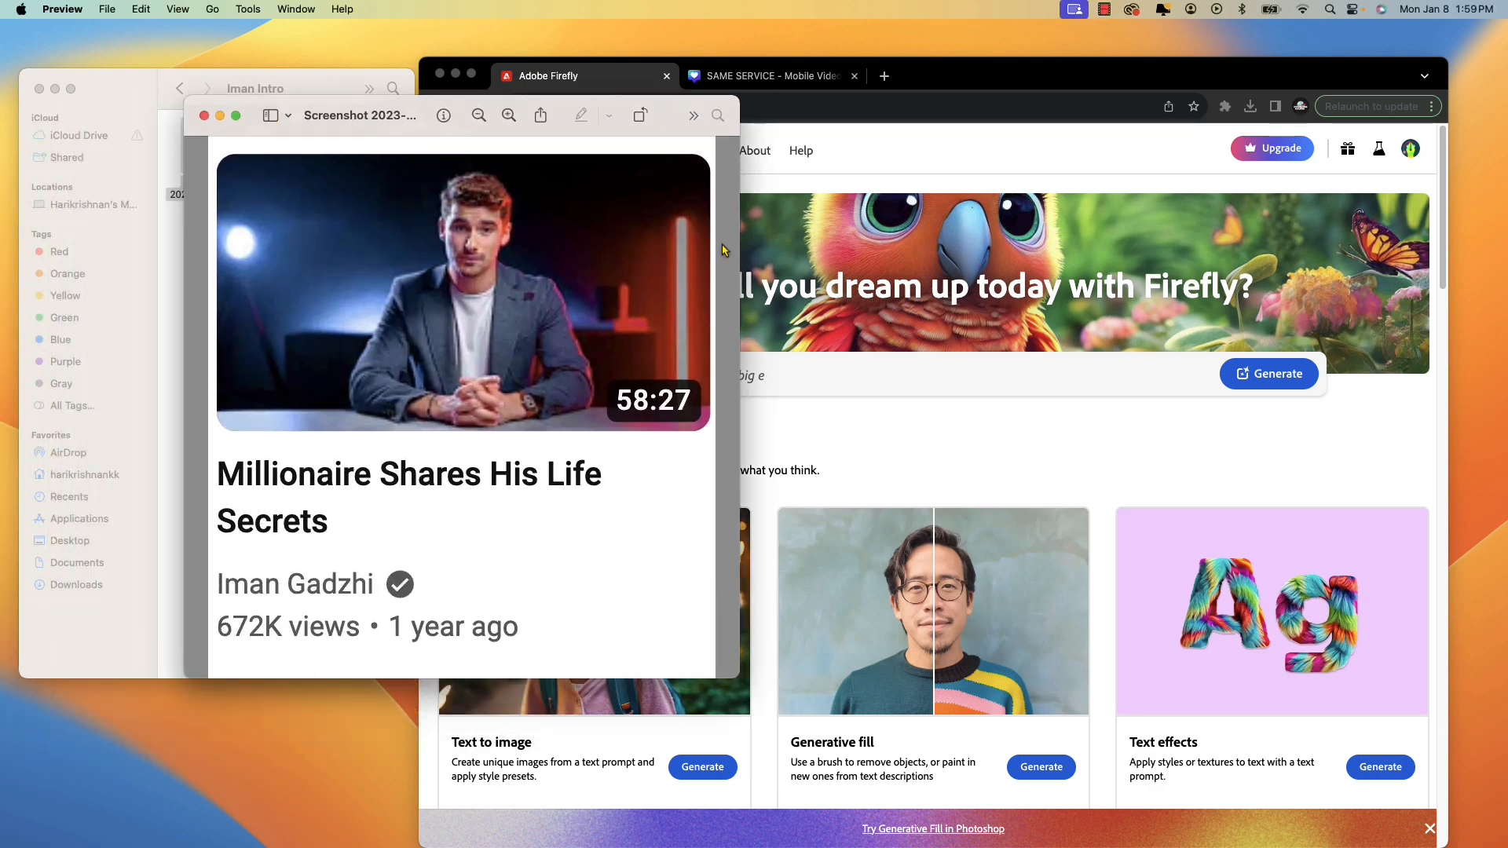
Open Generative fill in Adobe Firefly and upload the video thumbnail screenshot from the Iman Intro folder.
{"action": "left_click_drag", "start_coordinate": [274, 132], "coordinate": [195, 340]}
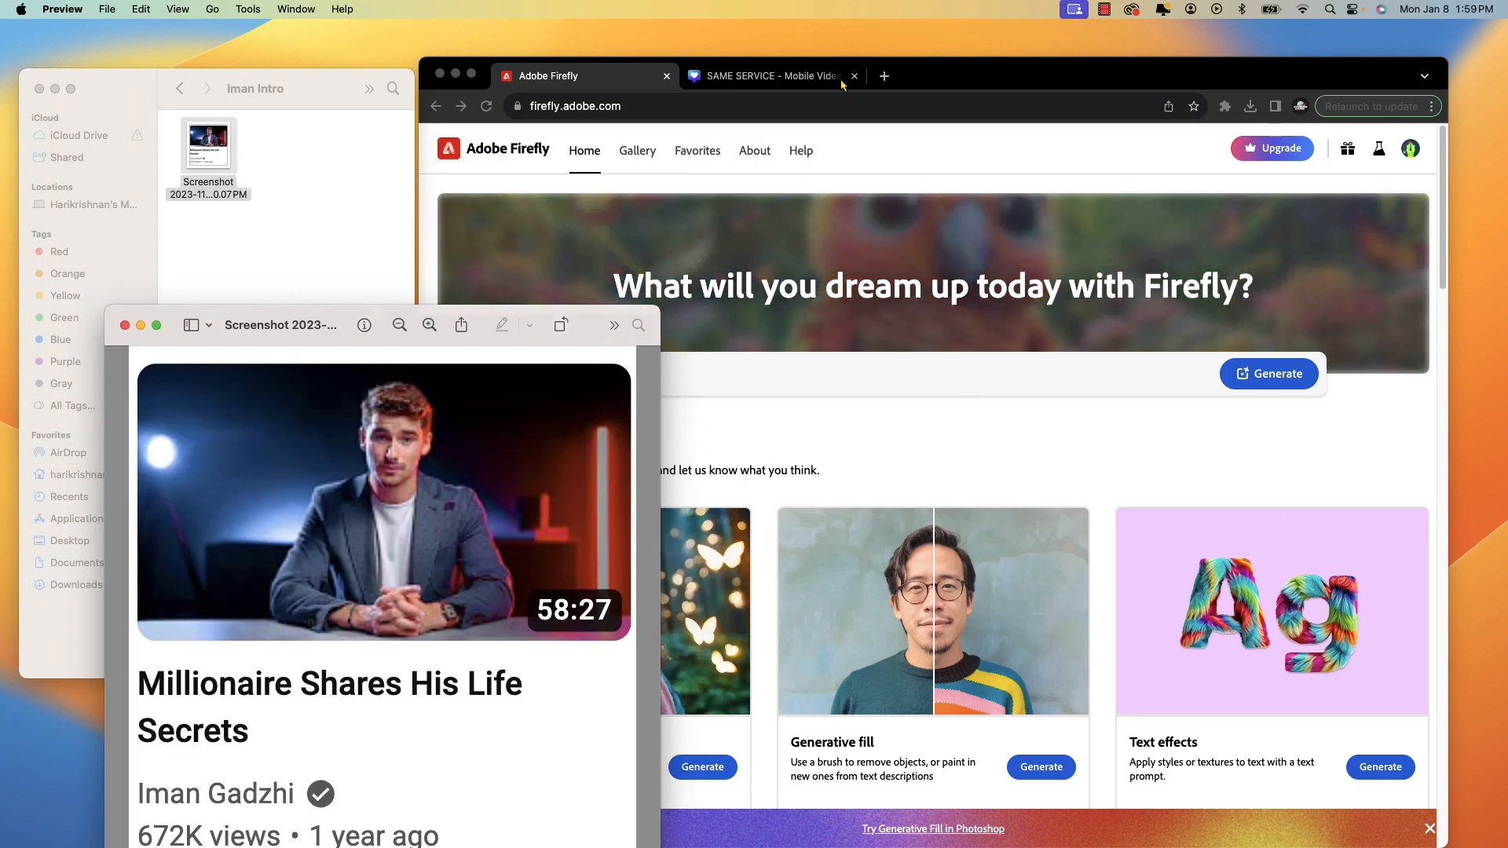
{"action": "left_click_drag", "start_coordinate": [929, 97], "coordinate": [915, 83]}
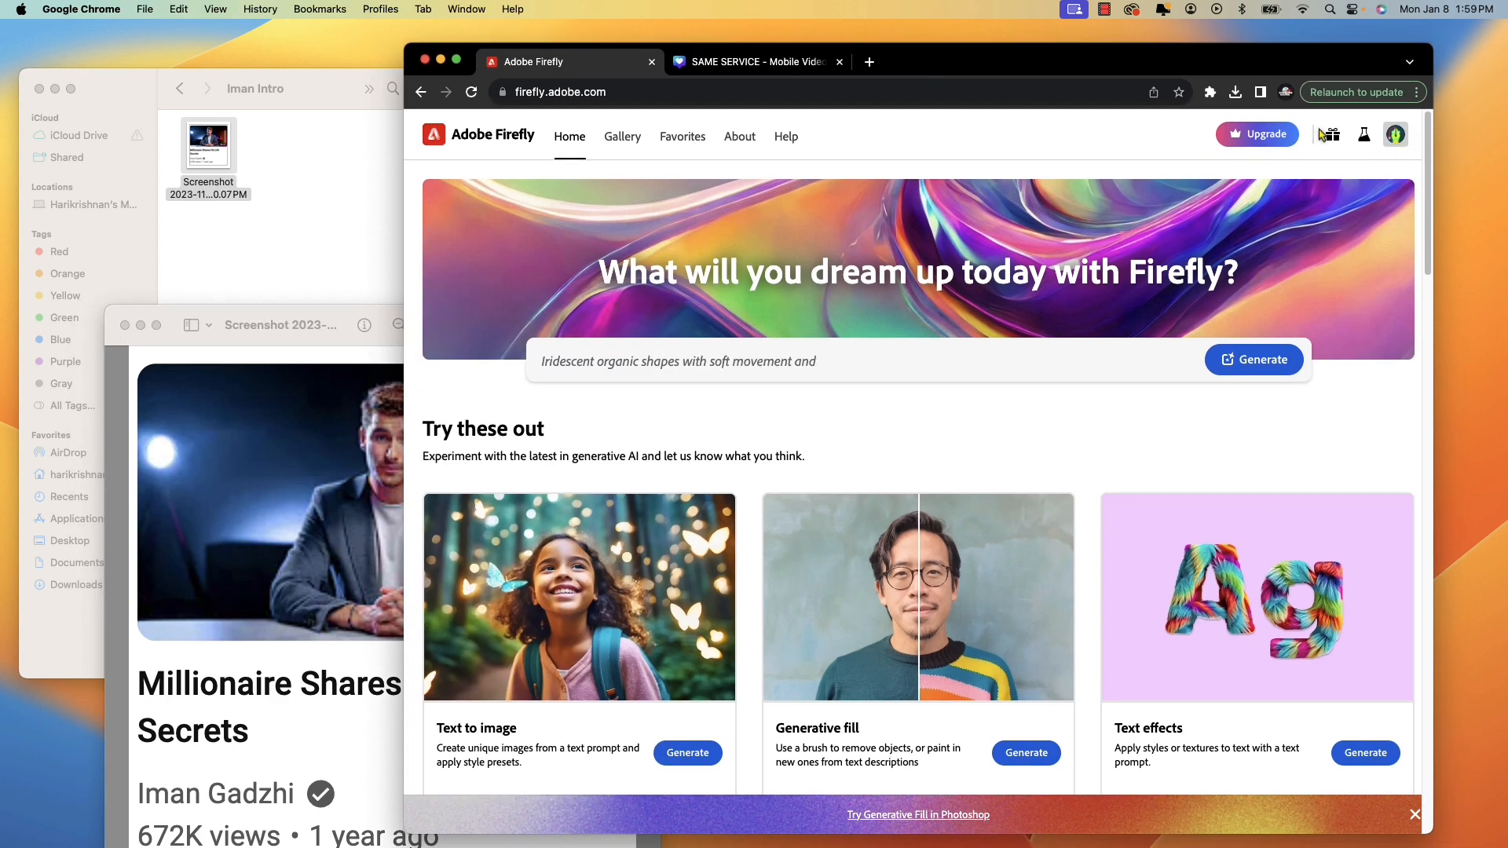
{"action": "left_click", "coordinate": [903, 611]}
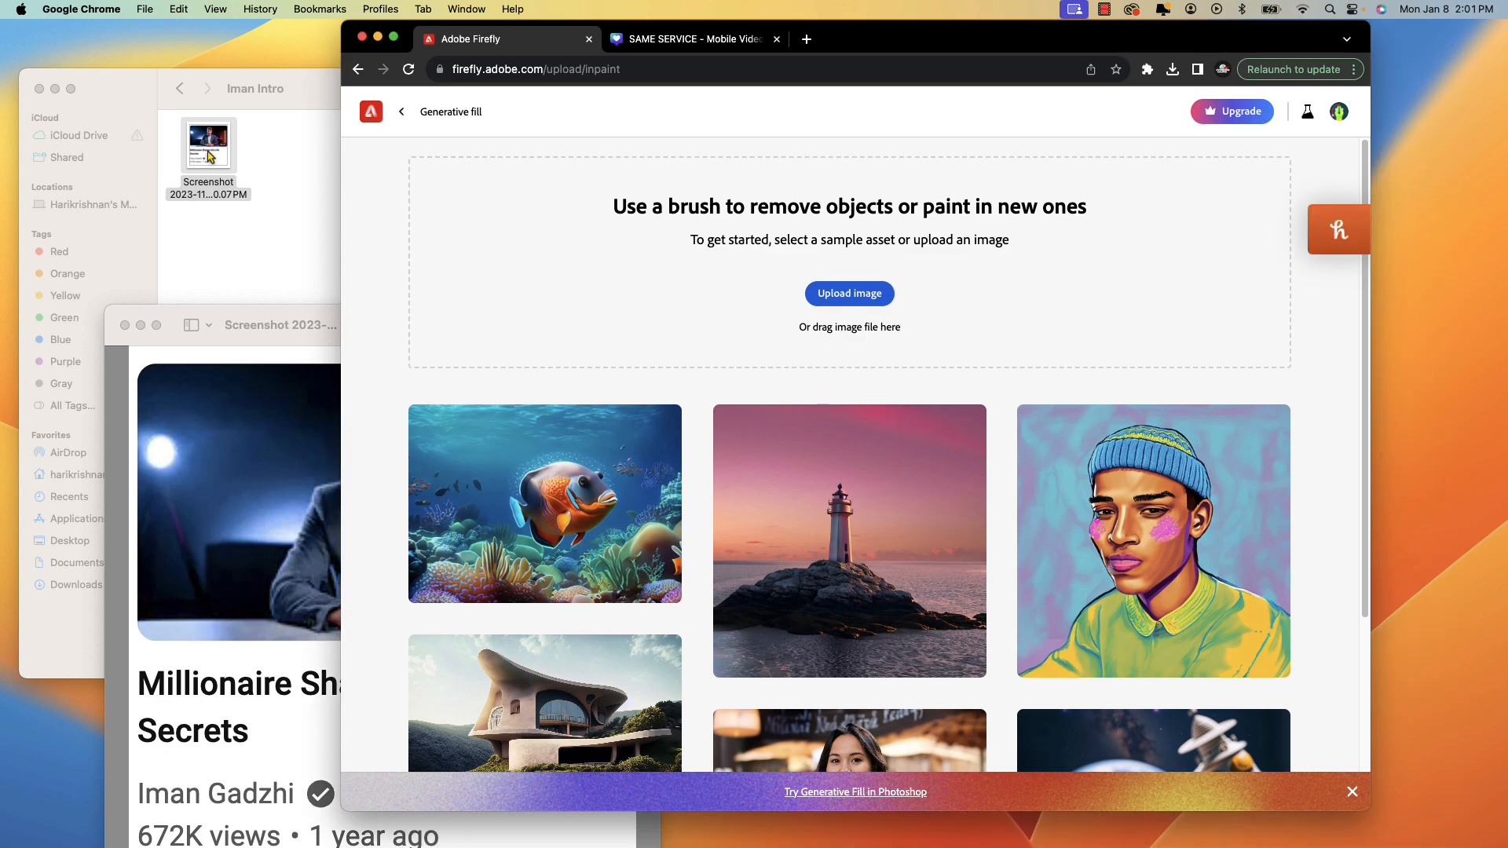
{"action": "left_click_drag", "start_coordinate": [212, 155], "coordinate": [853, 283]}
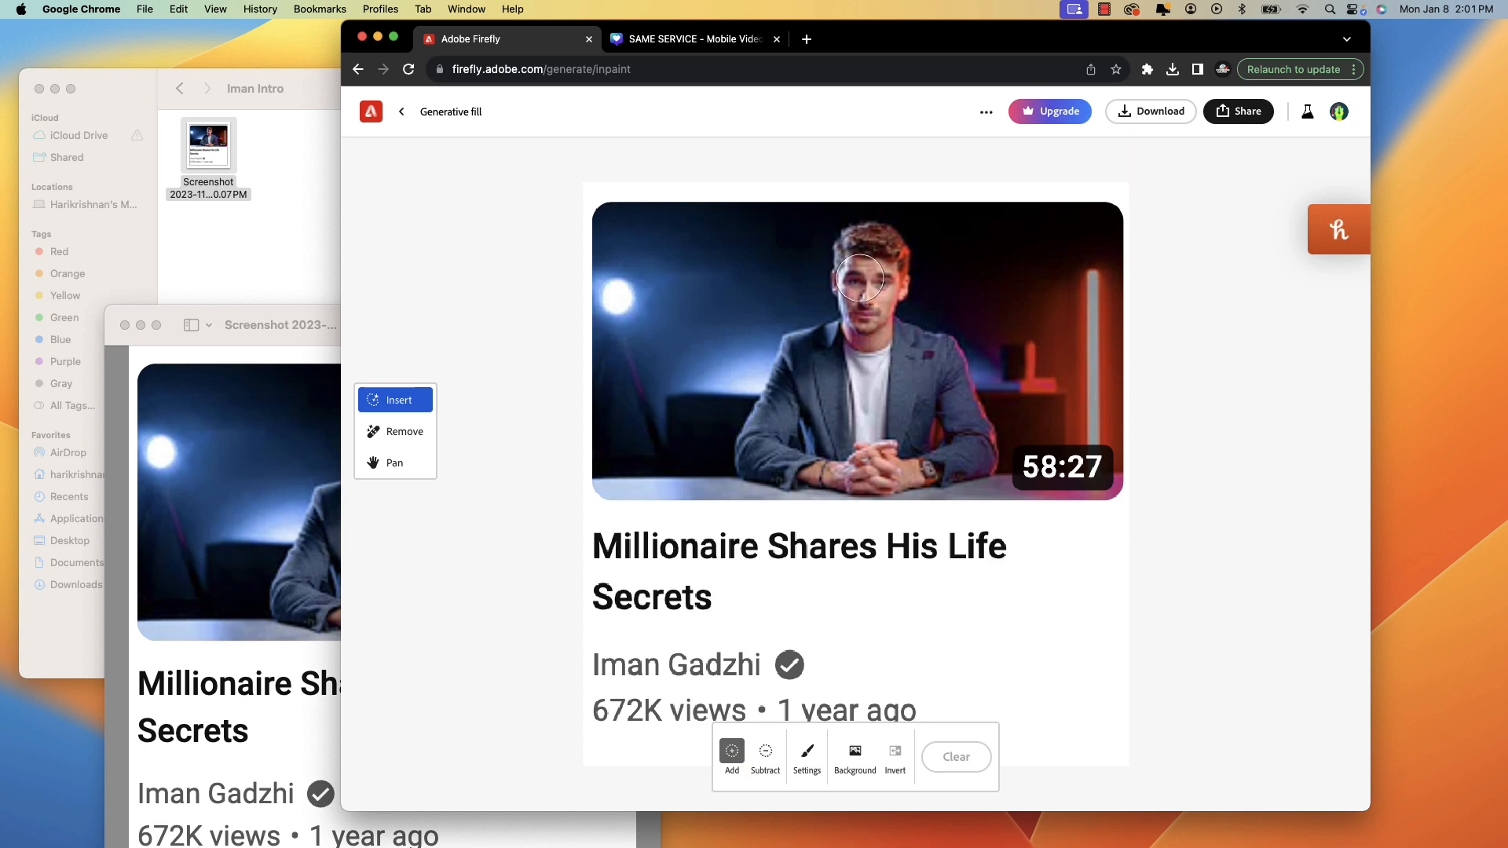
Brush over the seated man in the thumbnail and generate a fill without a text description.
{"action": "mouse_move", "coordinate": [861, 295]}
{"action": "left_mouse_down"}
{"action": "mouse_move", "coordinate": [851, 247]}
{"action": "mouse_move", "coordinate": [888, 253]}
{"action": "mouse_move", "coordinate": [888, 333]}
{"action": "mouse_move", "coordinate": [939, 356]}
{"action": "mouse_move", "coordinate": [979, 460]}
{"action": "mouse_move", "coordinate": [866, 480]}
{"action": "mouse_move", "coordinate": [752, 463]}
{"action": "mouse_move", "coordinate": [785, 359]}
{"action": "mouse_move", "coordinate": [840, 334]}
{"action": "mouse_move", "coordinate": [878, 334]}
{"action": "mouse_move", "coordinate": [811, 381]}
{"action": "mouse_move", "coordinate": [791, 446]}
{"action": "mouse_move", "coordinate": [826, 377]}
{"action": "mouse_move", "coordinate": [825, 448]}
{"action": "mouse_move", "coordinate": [832, 392]}
{"action": "mouse_move", "coordinate": [850, 459]}
{"action": "mouse_move", "coordinate": [867, 385]}
{"action": "mouse_move", "coordinate": [884, 460]}
{"action": "mouse_move", "coordinate": [885, 397]}
{"action": "mouse_move", "coordinate": [909, 439]}
{"action": "mouse_move", "coordinate": [894, 349]}
{"action": "mouse_move", "coordinate": [947, 436]}
{"action": "left_mouse_up"}
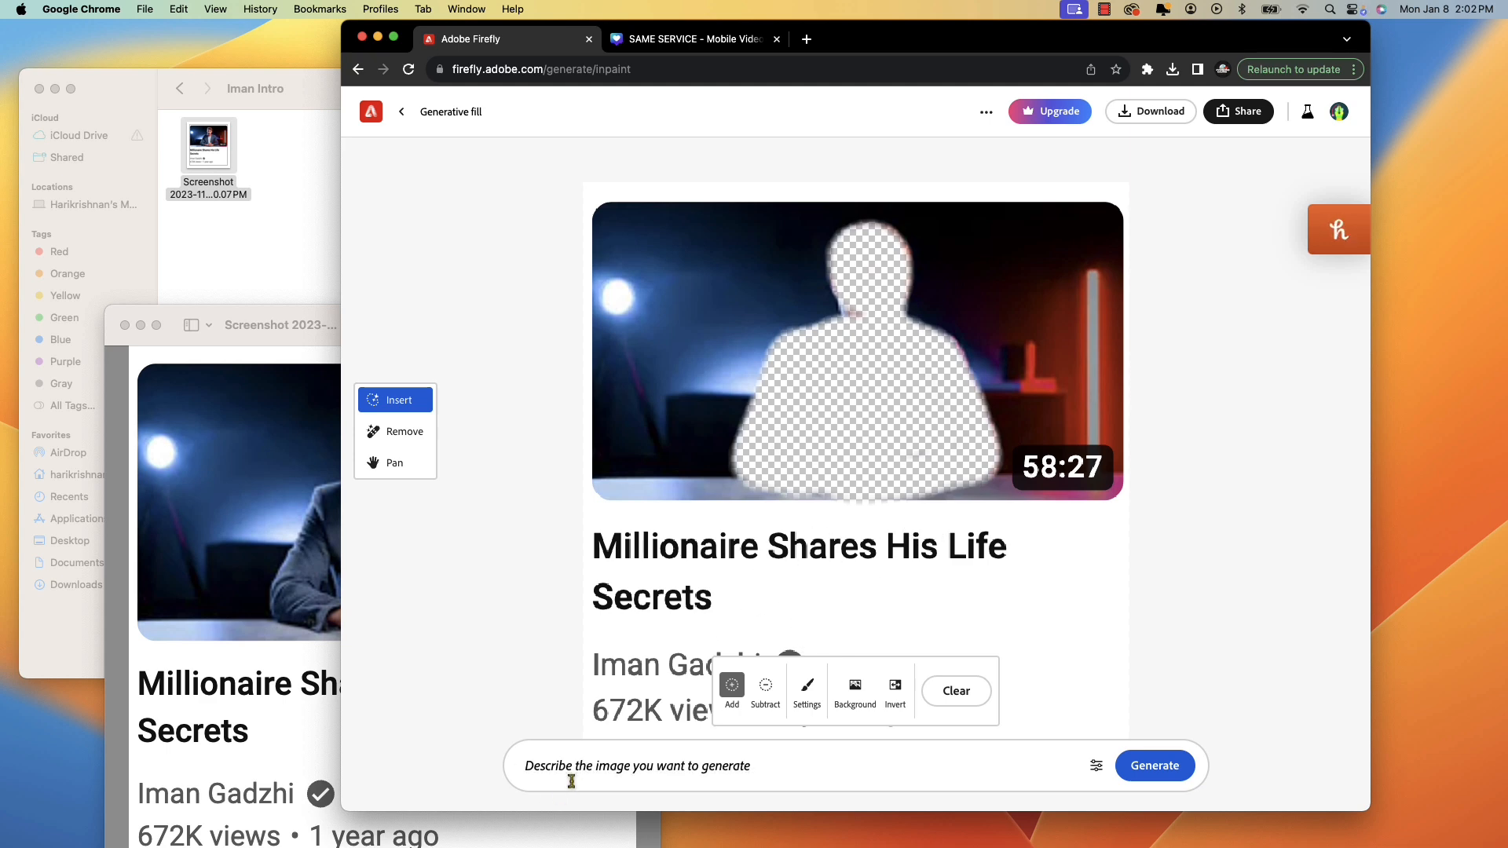
{"action": "left_click", "coordinate": [1178, 780]}
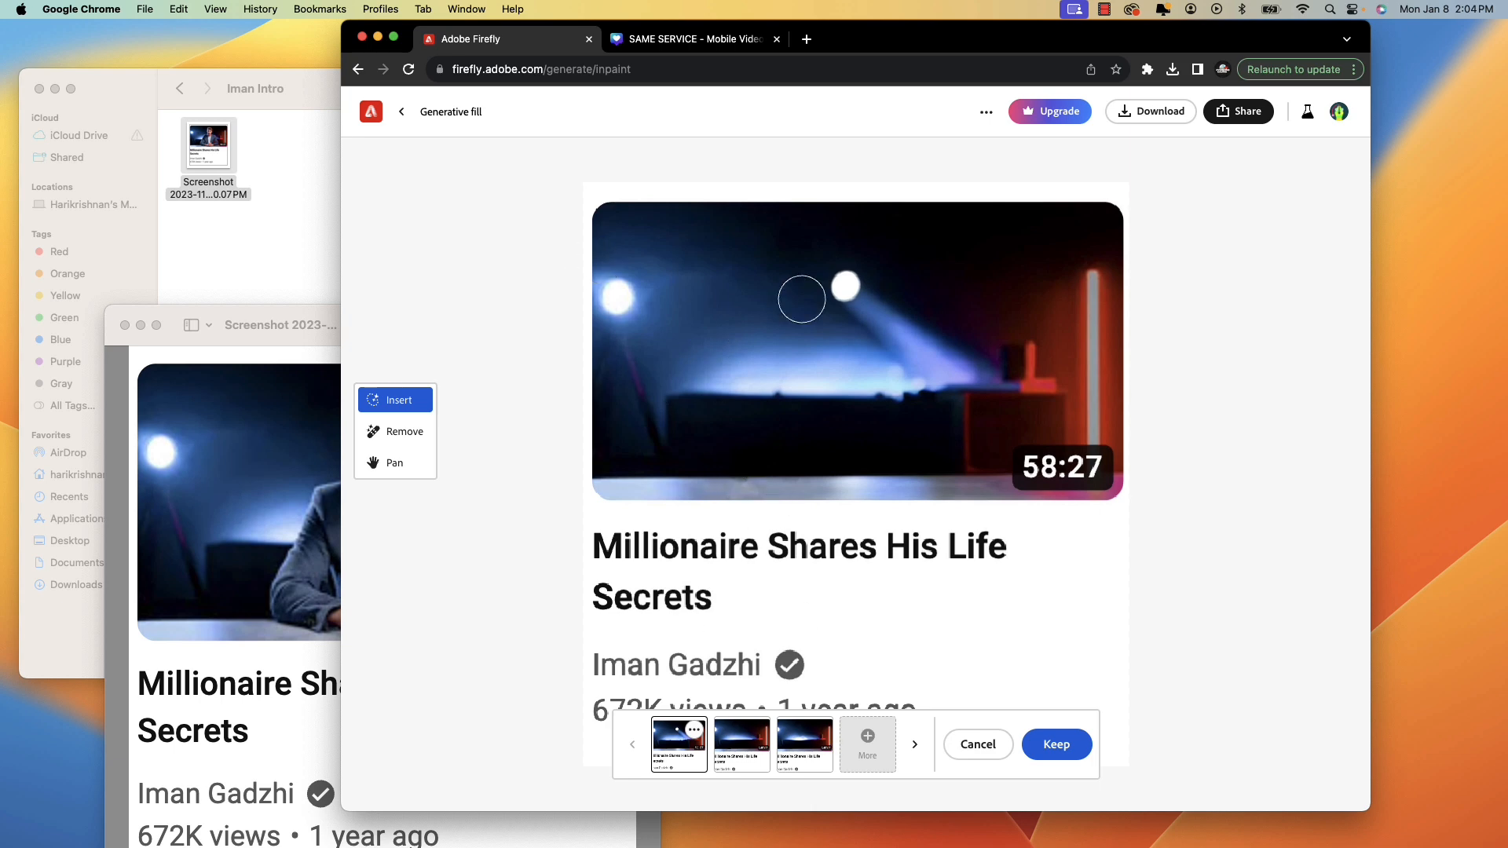
Compare the generated backgrounds, keep the second variation and download the image.
{"action": "left_click", "coordinate": [744, 739]}
{"action": "left_click", "coordinate": [808, 745]}
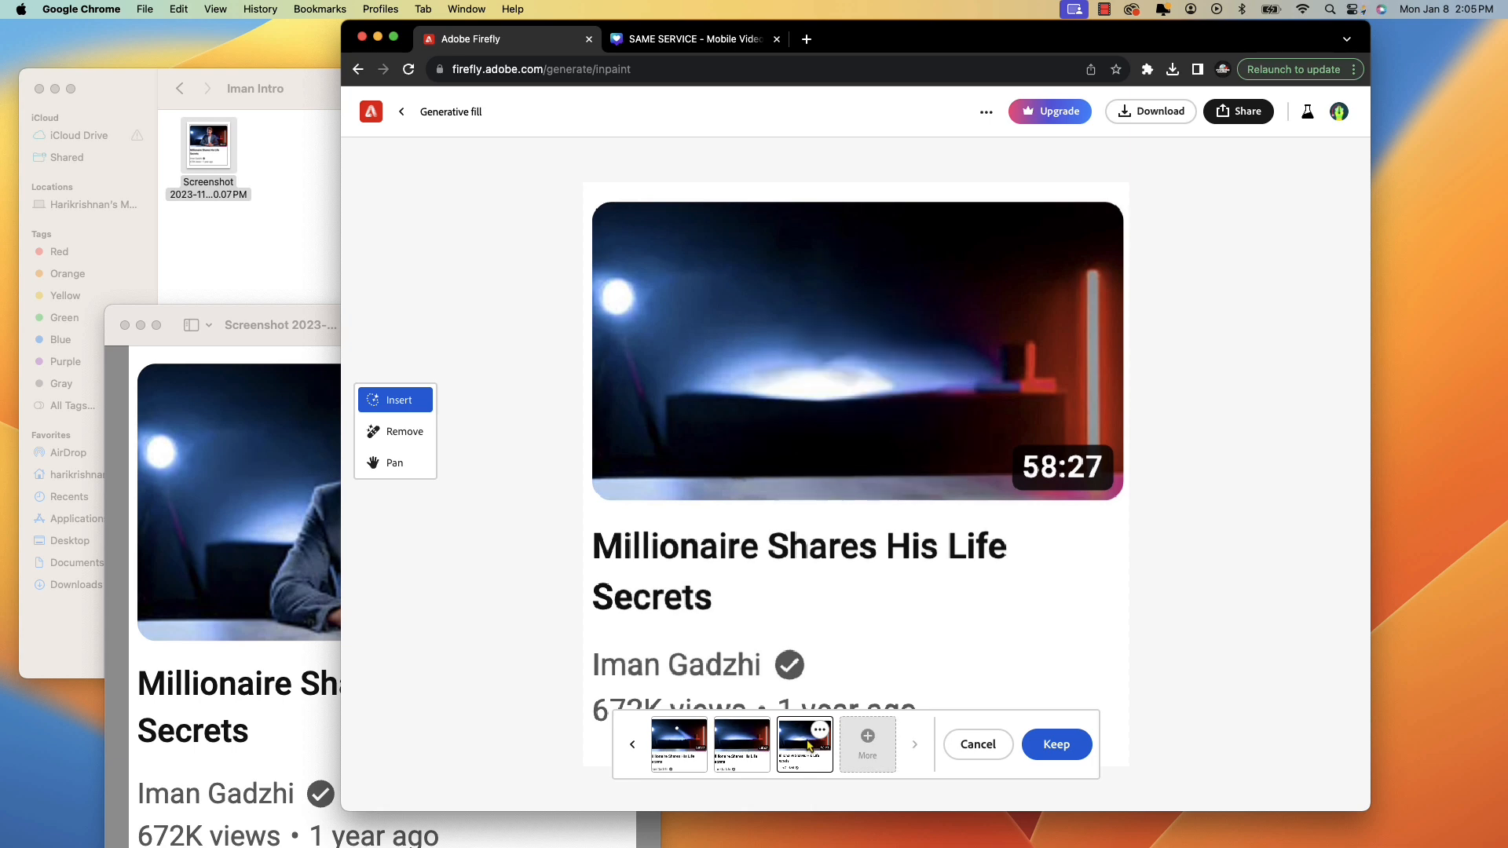
{"action": "left_click", "coordinate": [737, 740]}
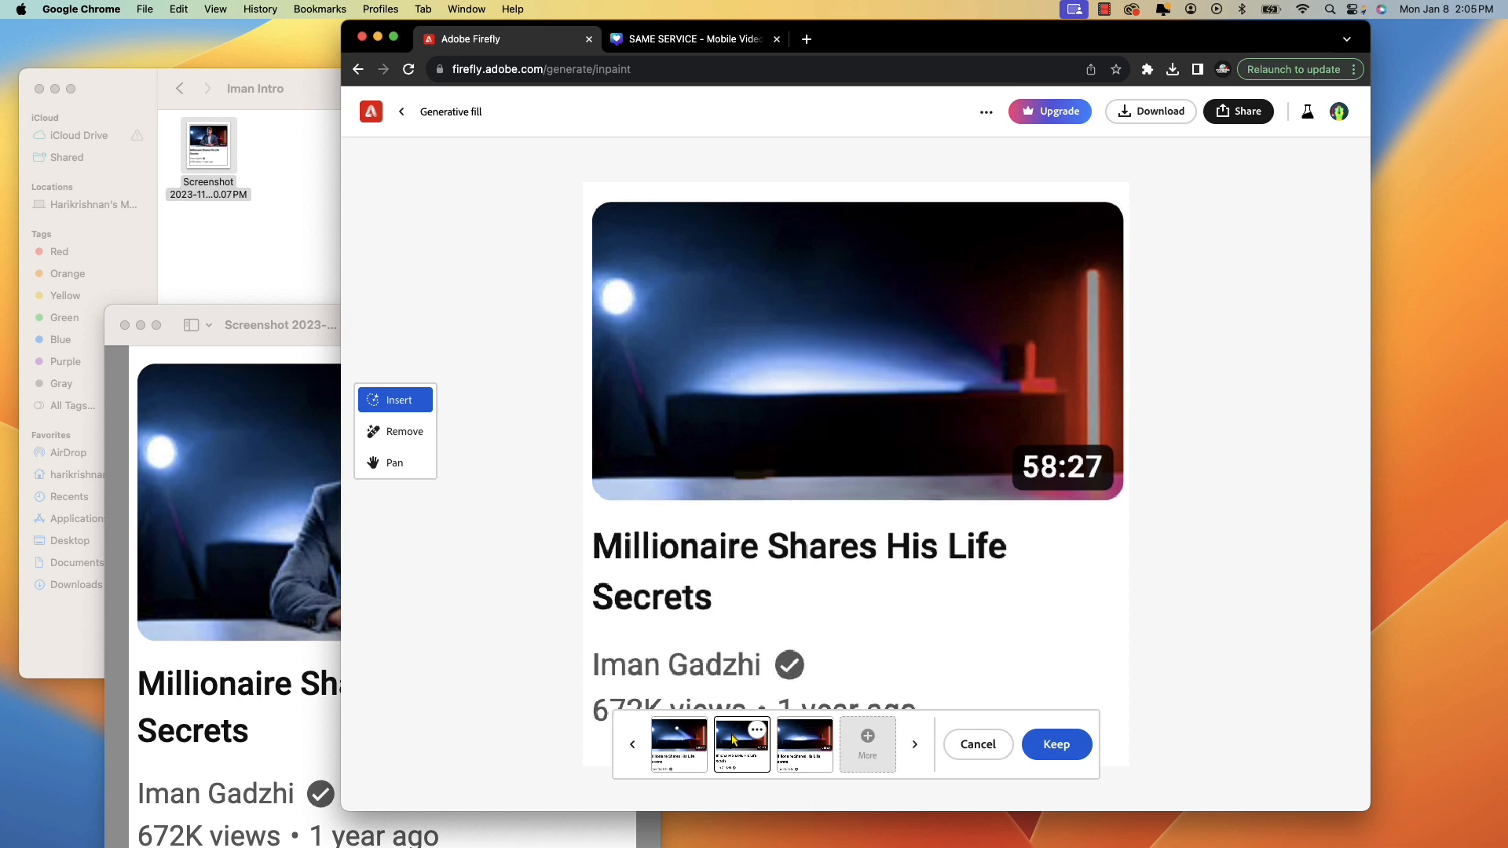
{"action": "left_click", "coordinate": [1061, 746]}
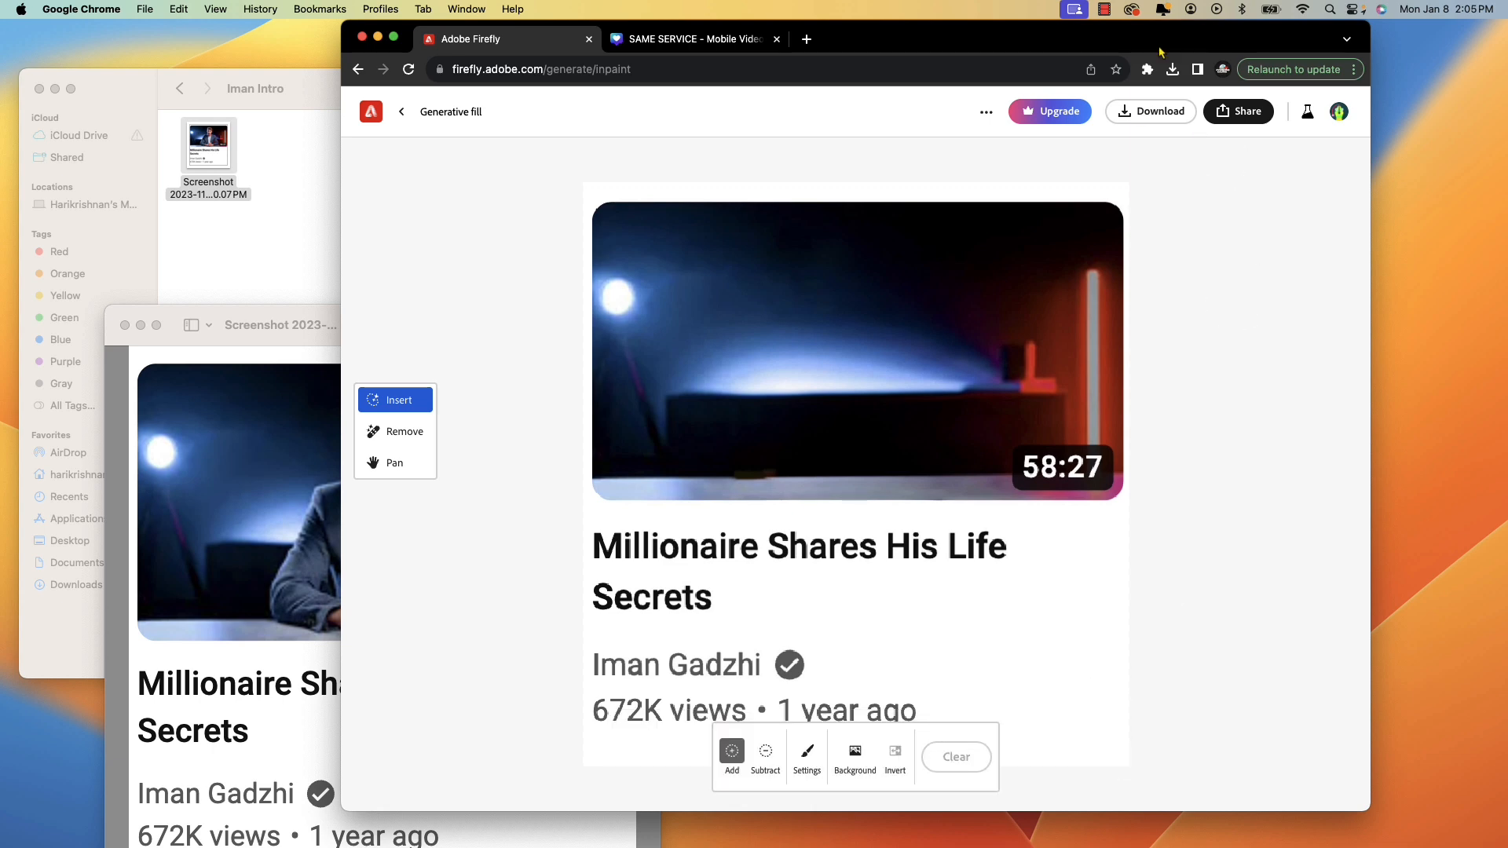
{"action": "left_click", "coordinate": [1146, 115]}
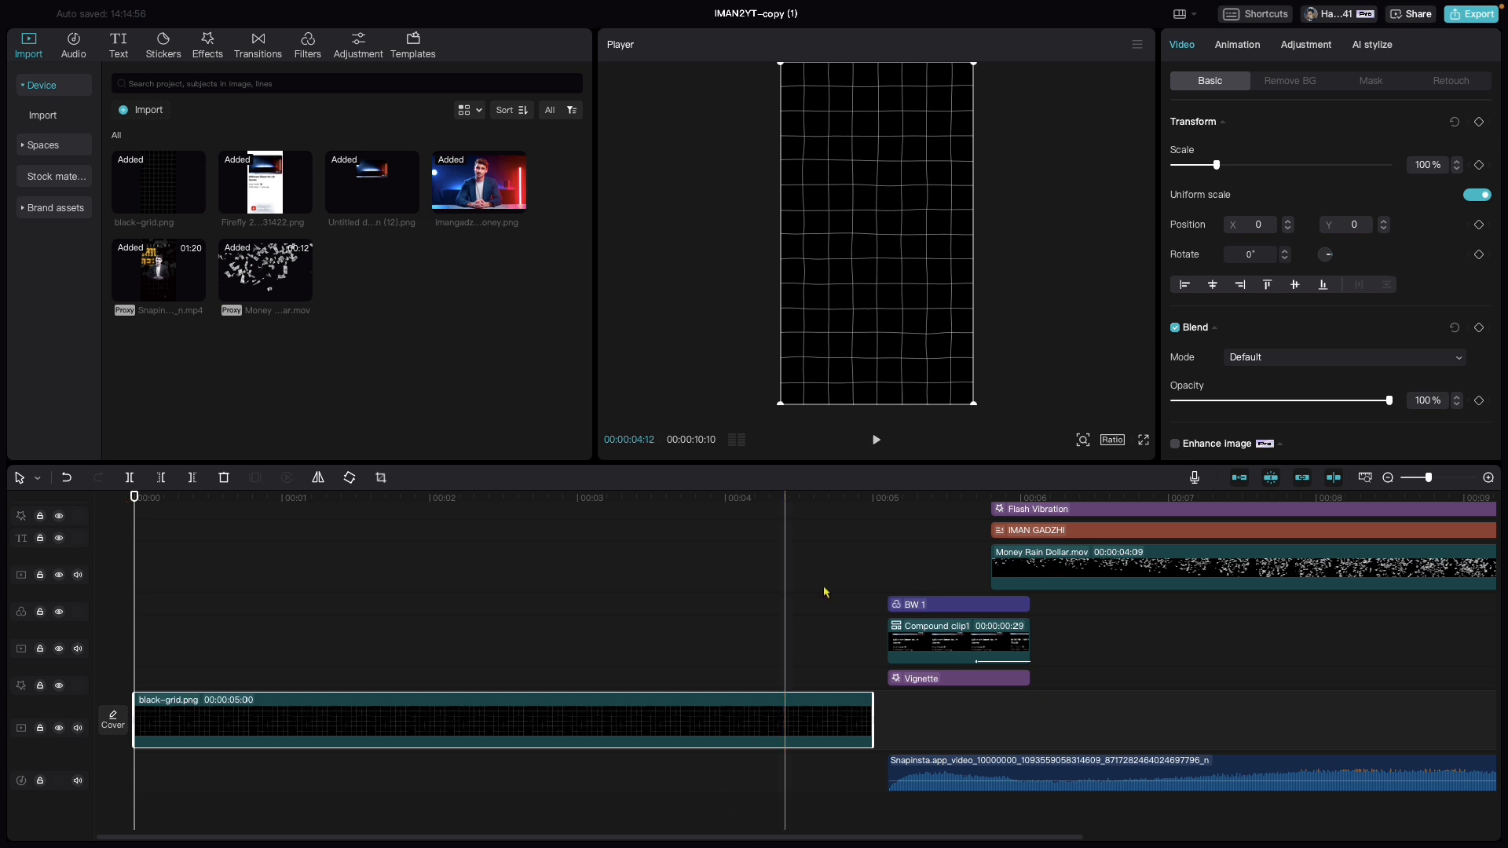
In the CapCut project, lower the opacity of the black-grid.png clip to 34%.
{"action": "left_click", "coordinate": [313, 662]}
{"action": "left_click", "coordinate": [325, 733]}
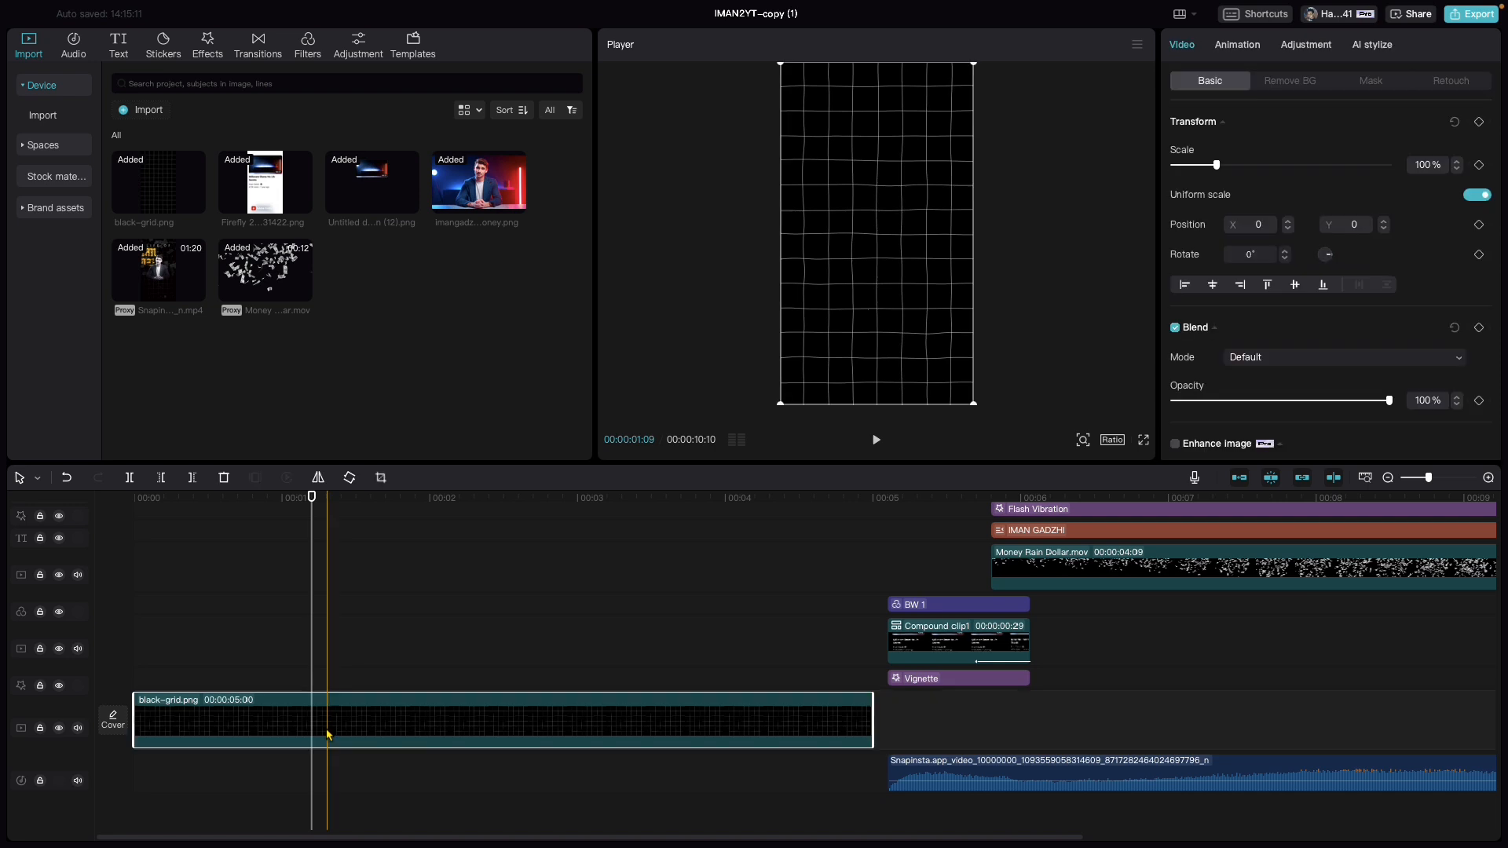
{"action": "left_click_drag", "start_coordinate": [1388, 400], "coordinate": [1239, 402]}
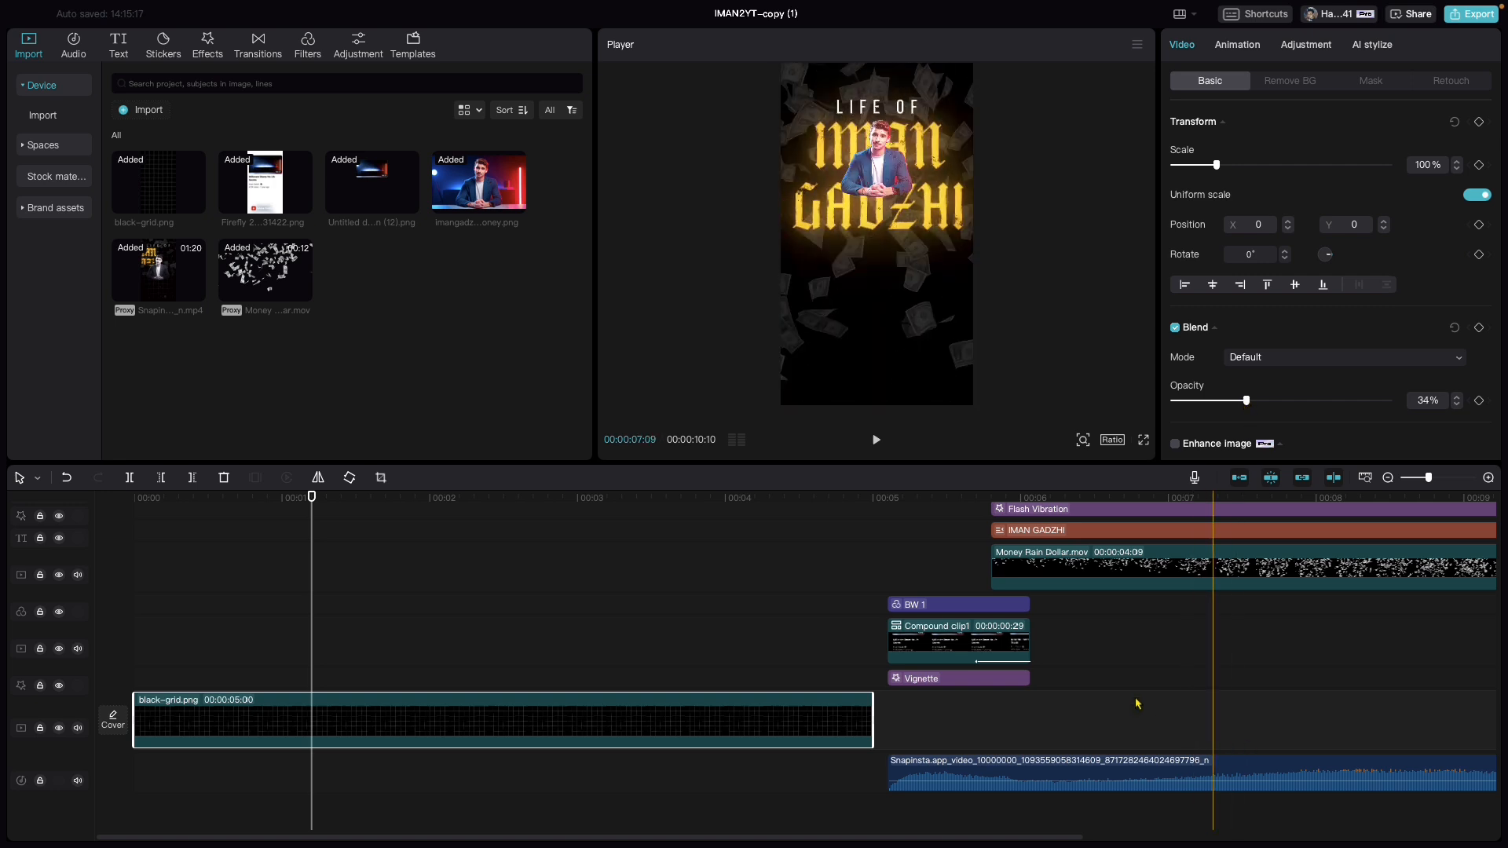
Move the Vignette effect to the start of the timeline and extend it to the black-grid.png clip's full length.
{"action": "left_click_drag", "start_coordinate": [908, 680], "coordinate": [152, 680]}
{"action": "left_click_drag", "start_coordinate": [273, 686], "coordinate": [872, 682]}
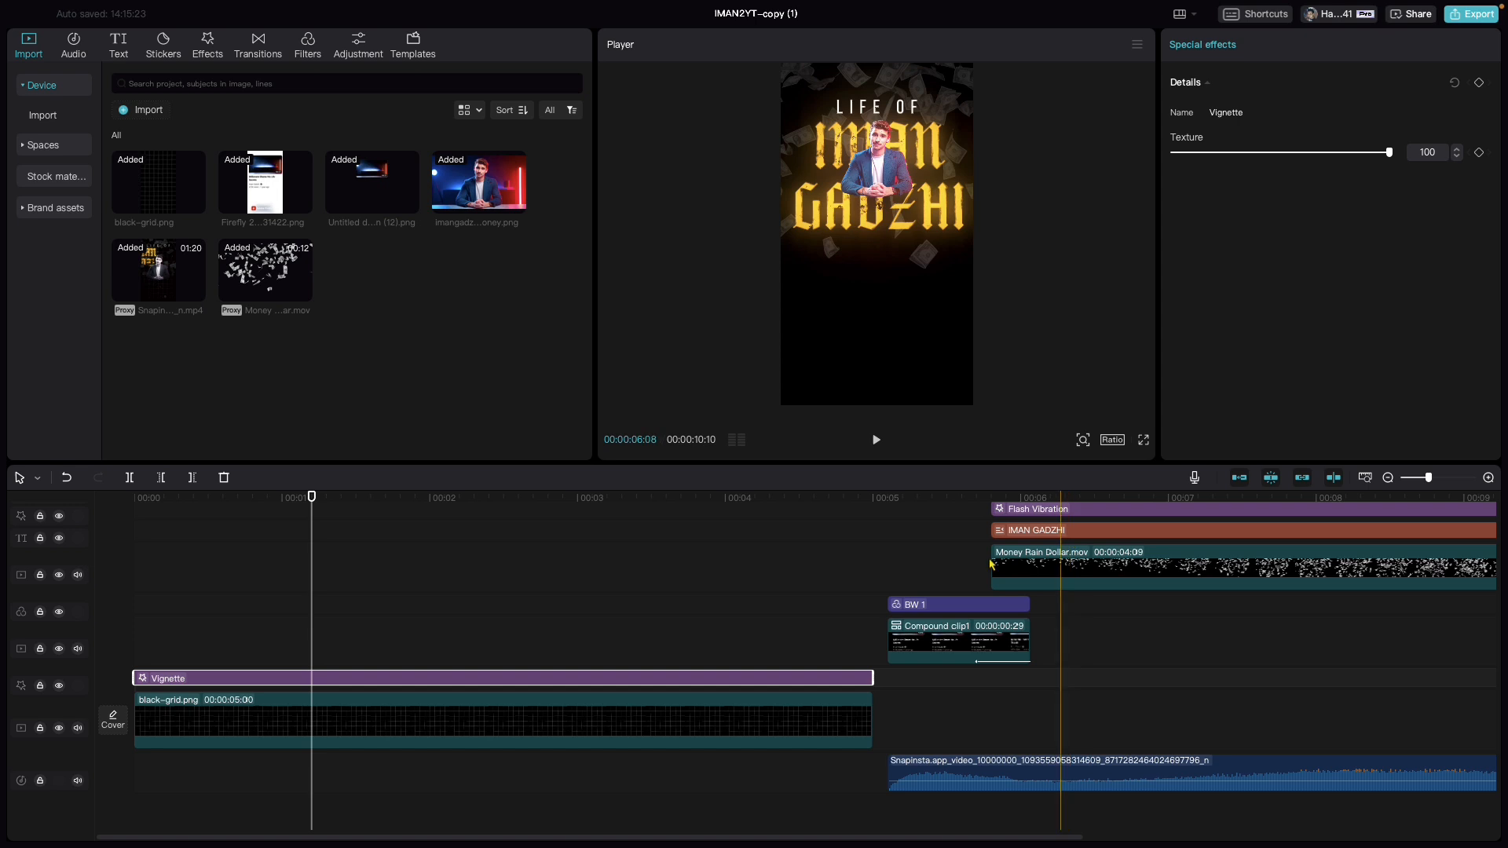
{"action": "left_click", "coordinate": [181, 717]}
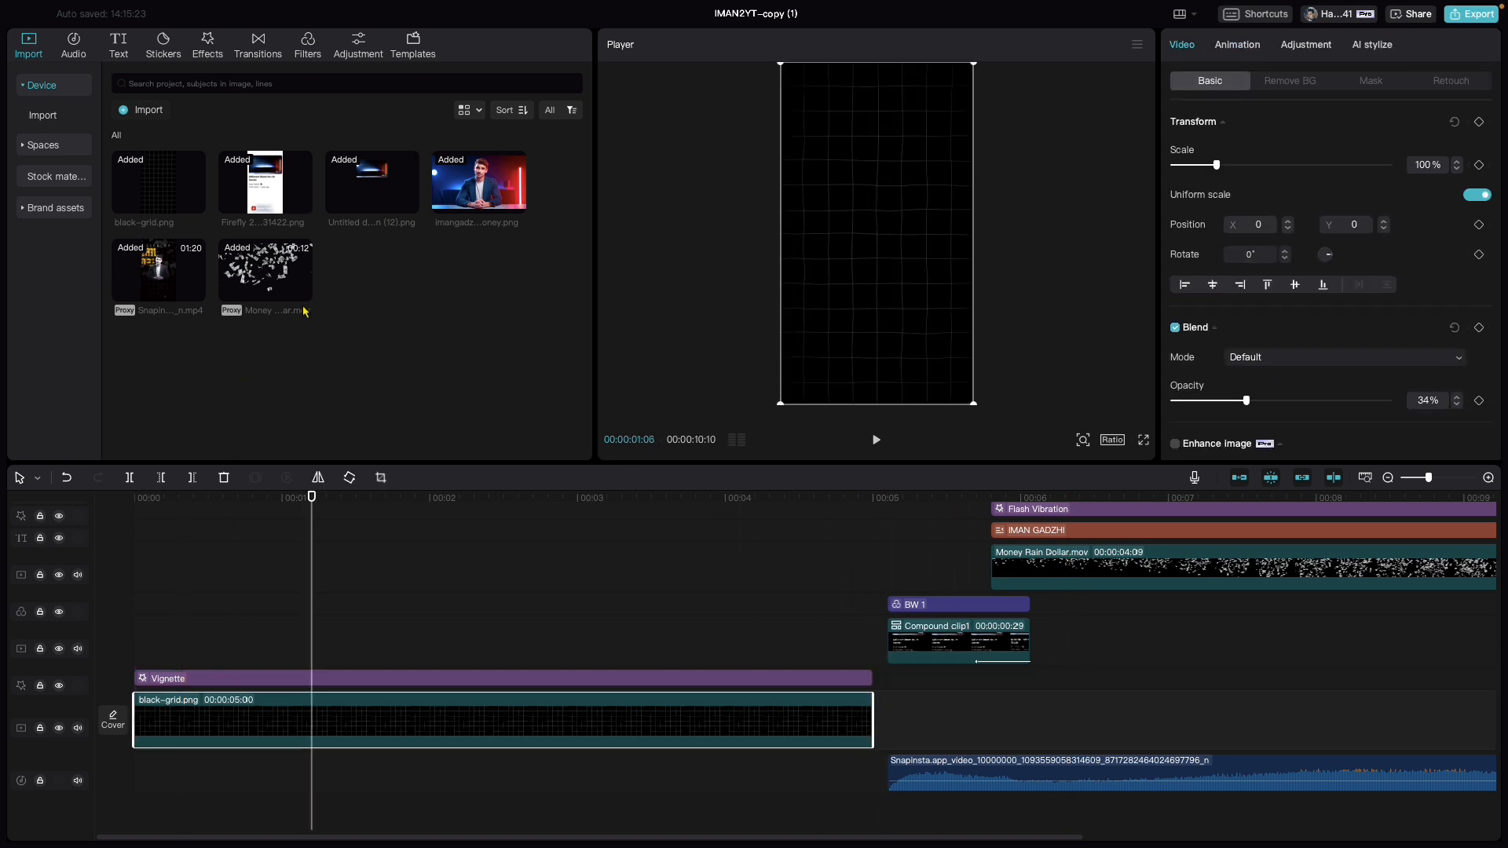
Place the Firefly image above the Vignette at the timeline start and crop away everything below the views line.
{"action": "left_click_drag", "start_coordinate": [265, 185], "coordinate": [161, 640]}
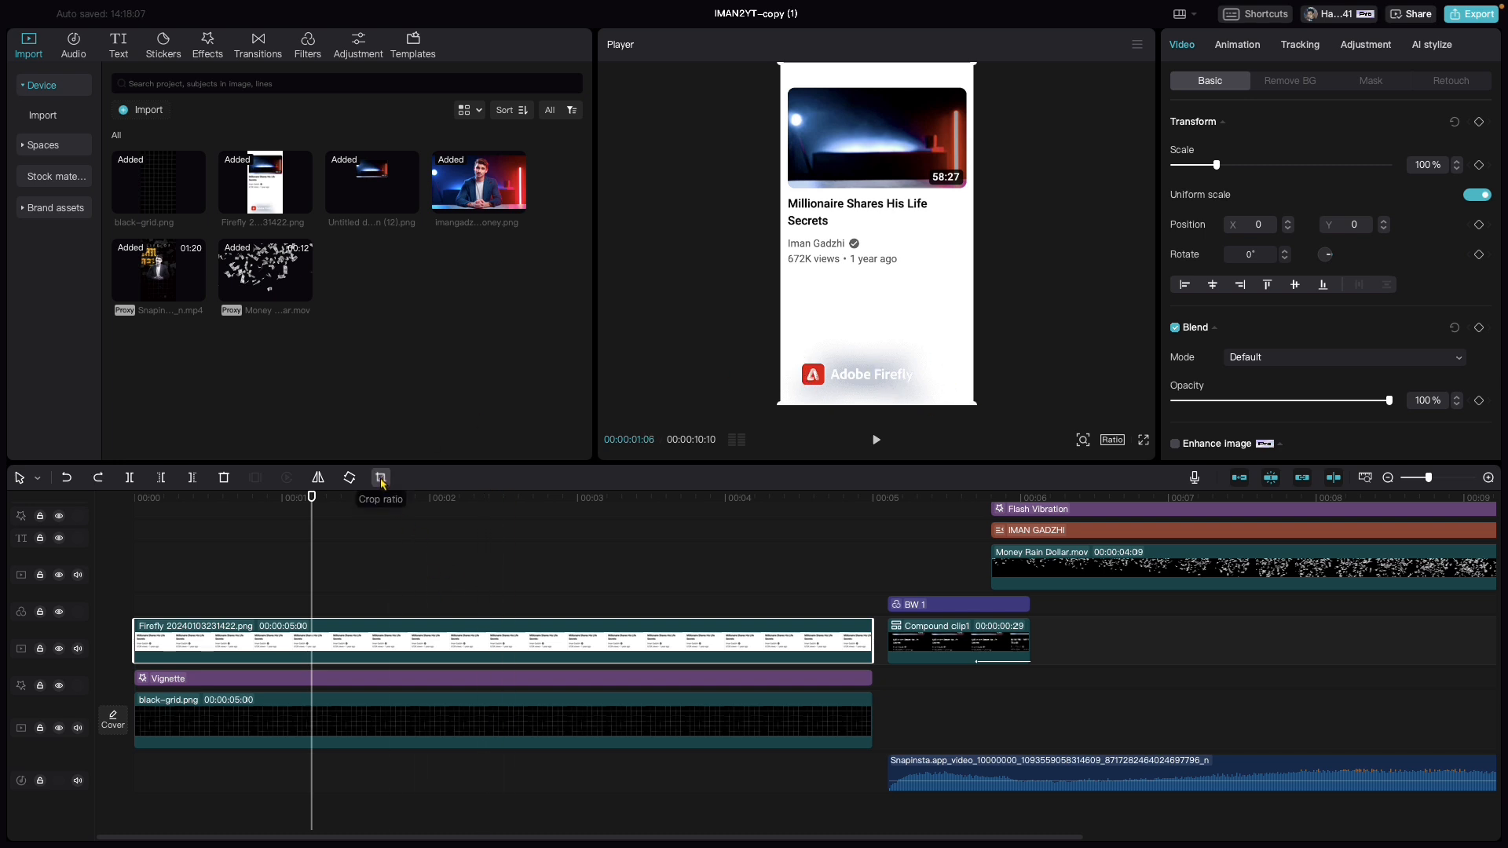
{"action": "left_click", "coordinate": [380, 479]}
{"action": "left_click_drag", "start_coordinate": [752, 602], "coordinate": [738, 467]}
{"action": "left_click", "coordinate": [1093, 661]}
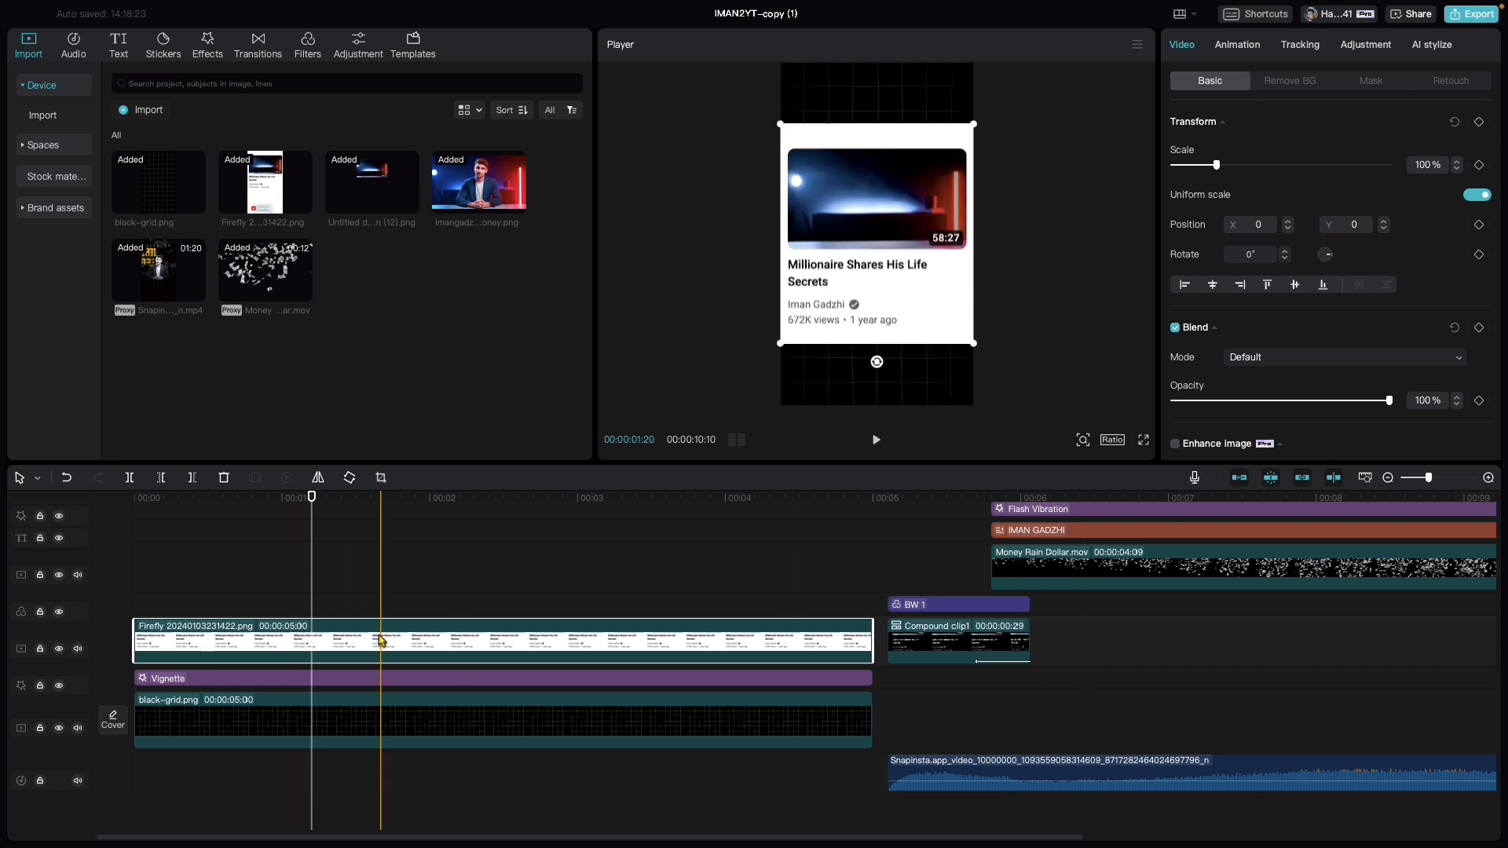
Duplicate the cropped Firefly clip onto another track at the timeline start, hide the upper track and select the lower copy.
{"action": "key", "text": "ctrl+c"}
{"action": "key", "text": "ctrl+v"}
{"action": "left_click_drag", "start_coordinate": [463, 645], "coordinate": [217, 644]}
{"action": "left_click", "coordinate": [59, 649]}
{"action": "left_click", "coordinate": [330, 695]}
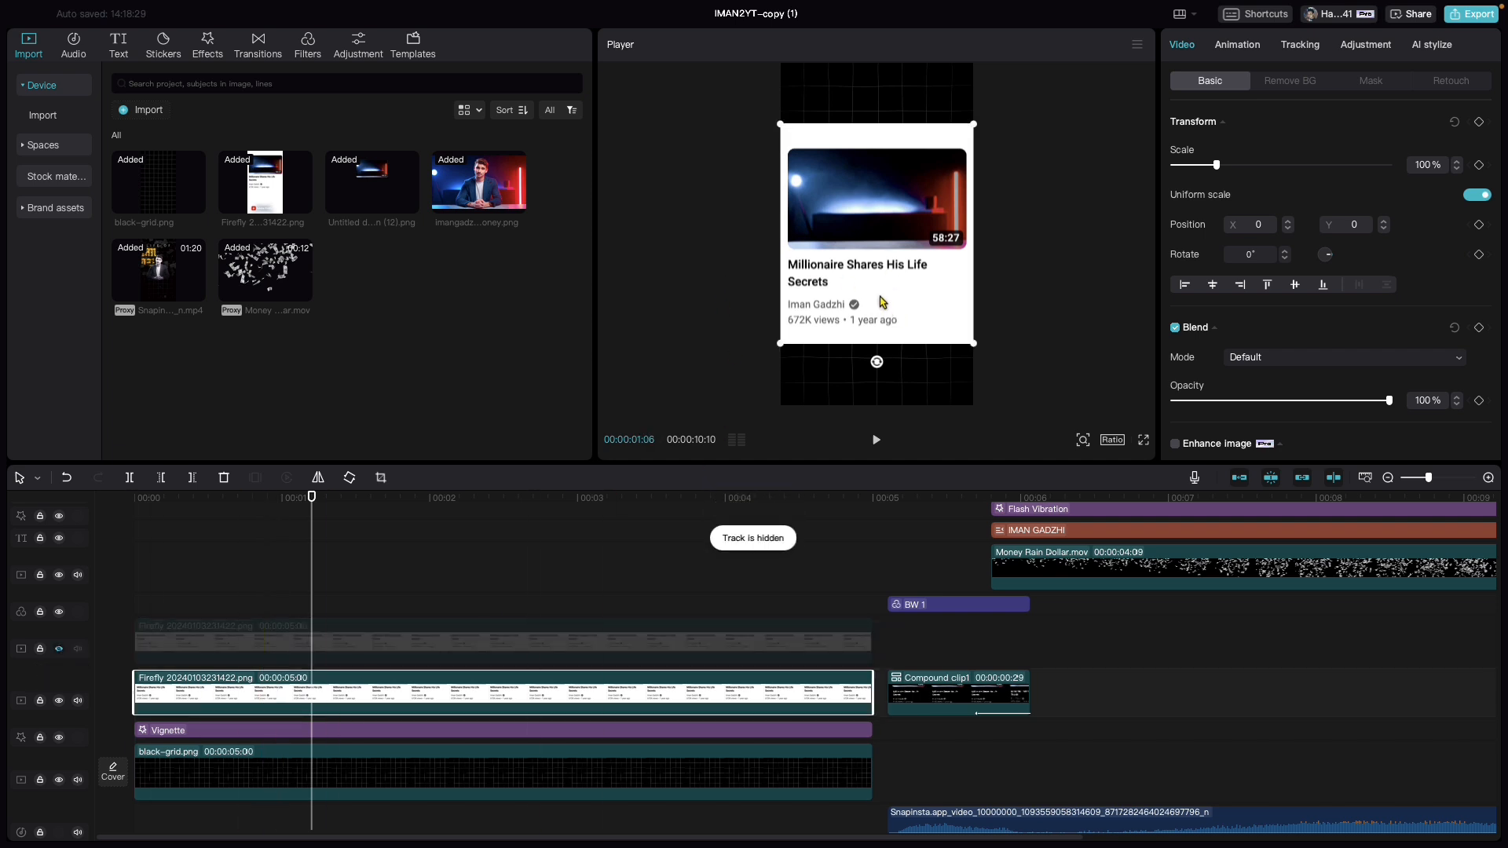
Invert the lower Firefly clip's Luma curve by swapping its highlight and shadow end points.
{"action": "left_click", "coordinate": [1364, 49]}
{"action": "left_click", "coordinate": [1374, 85]}
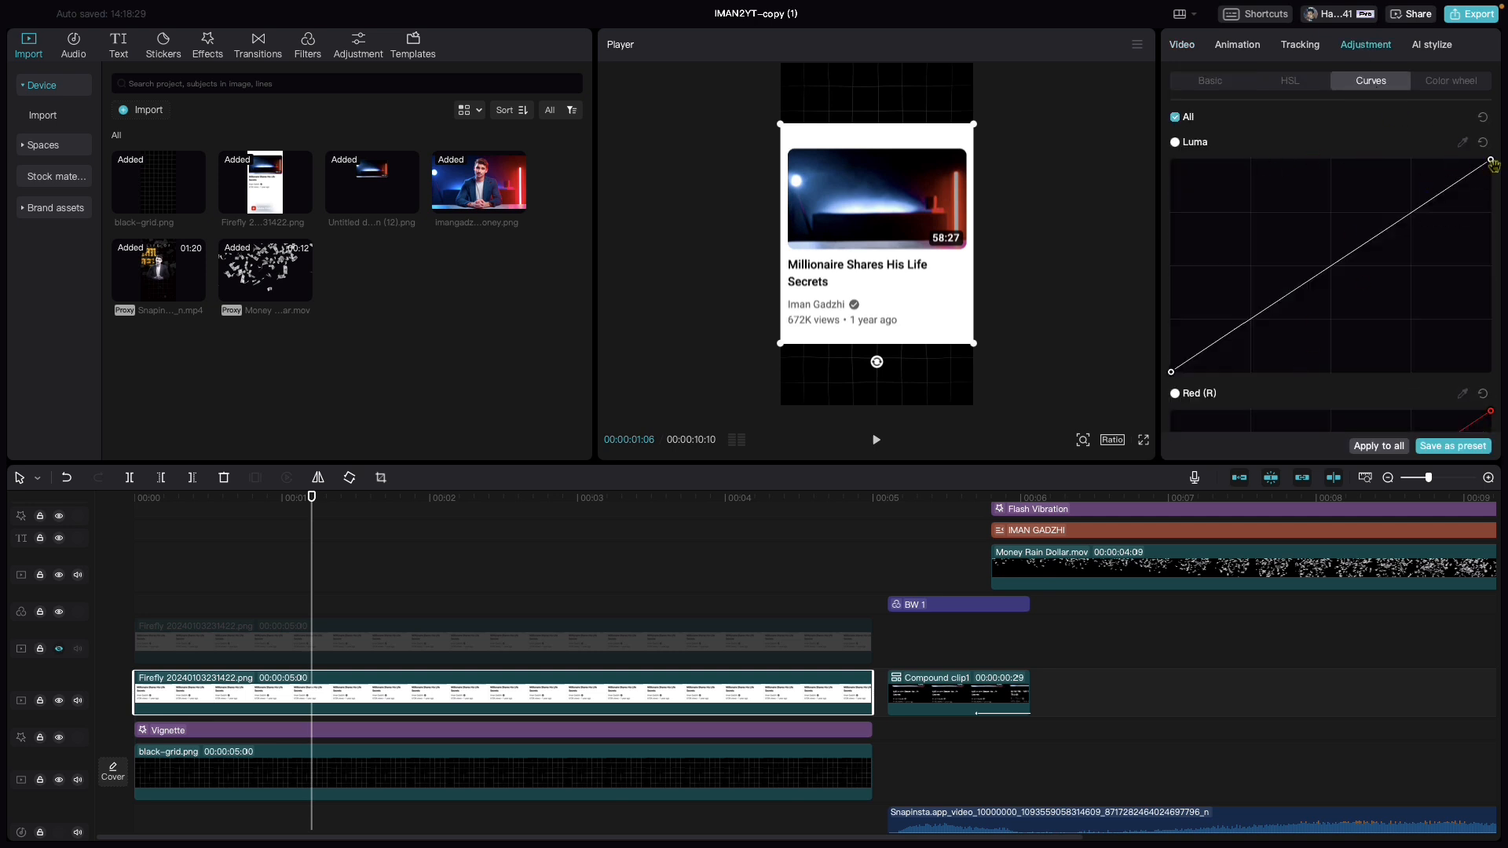
{"action": "left_click_drag", "start_coordinate": [1491, 163], "coordinate": [1496, 381]}
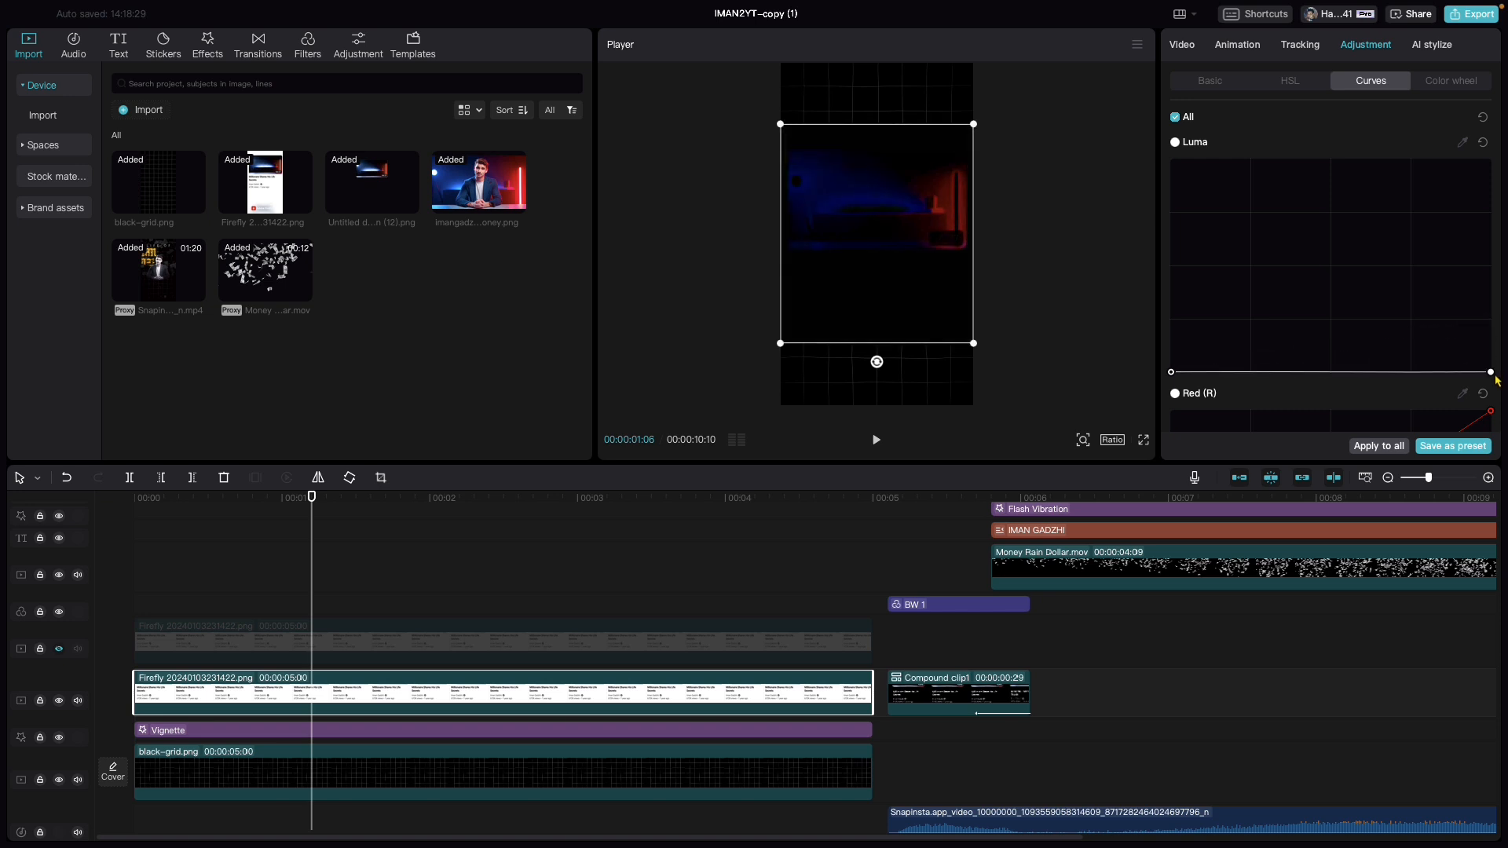
{"action": "left_click_drag", "start_coordinate": [1171, 372], "coordinate": [1171, 163]}
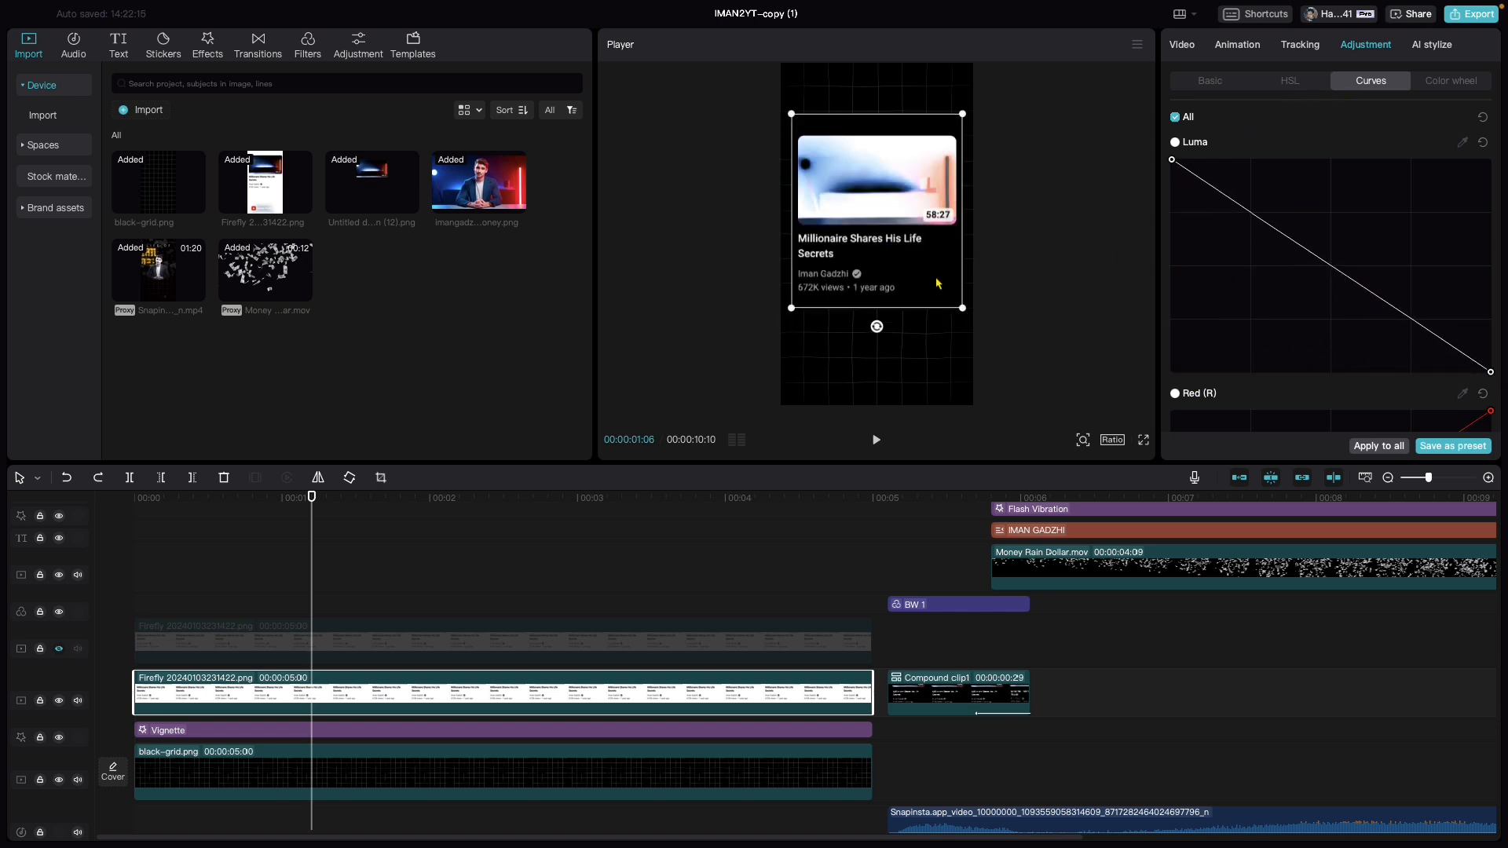
Set the lower Firefly clip's blend mode to Screen.
{"action": "left_click", "coordinate": [1180, 47]}
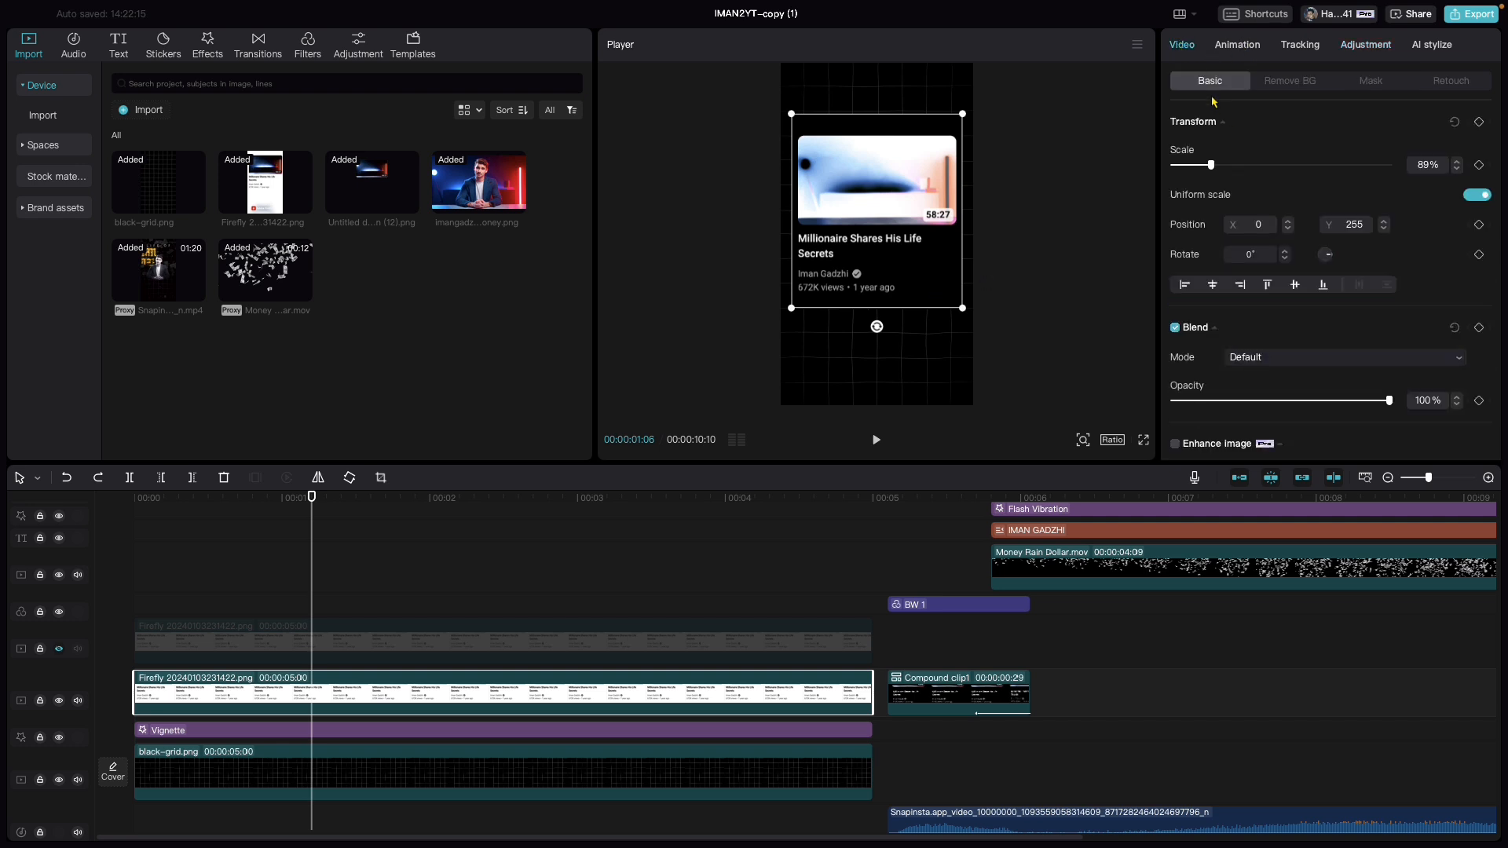
{"action": "left_click", "coordinate": [1271, 360]}
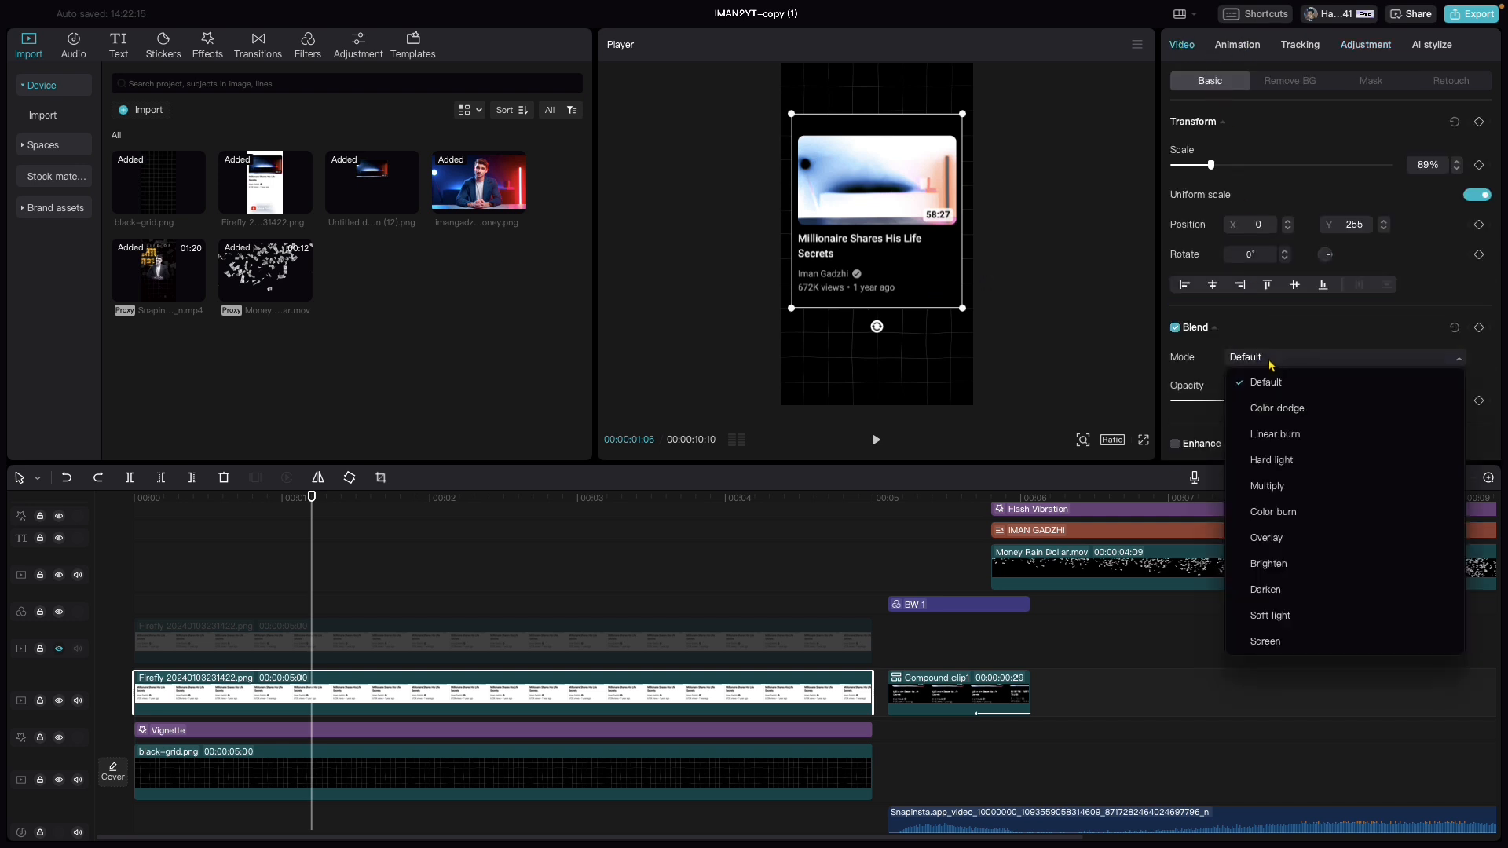
{"action": "left_click", "coordinate": [1277, 653]}
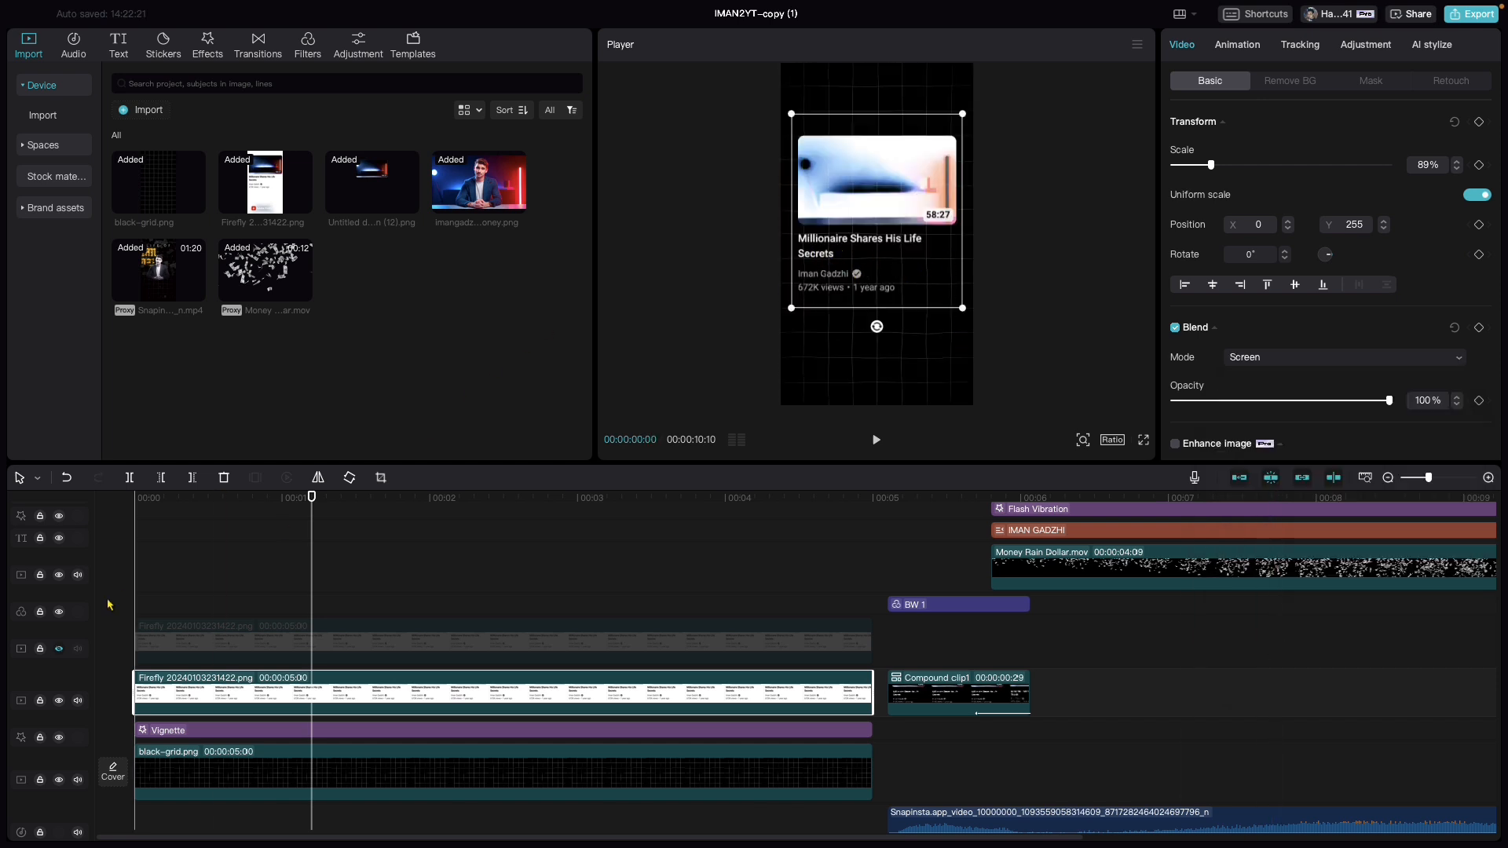
Unhide the upper Firefly clip, crop it to just the thumbnail area and move it up to Y 694.
{"action": "left_click", "coordinate": [59, 649]}
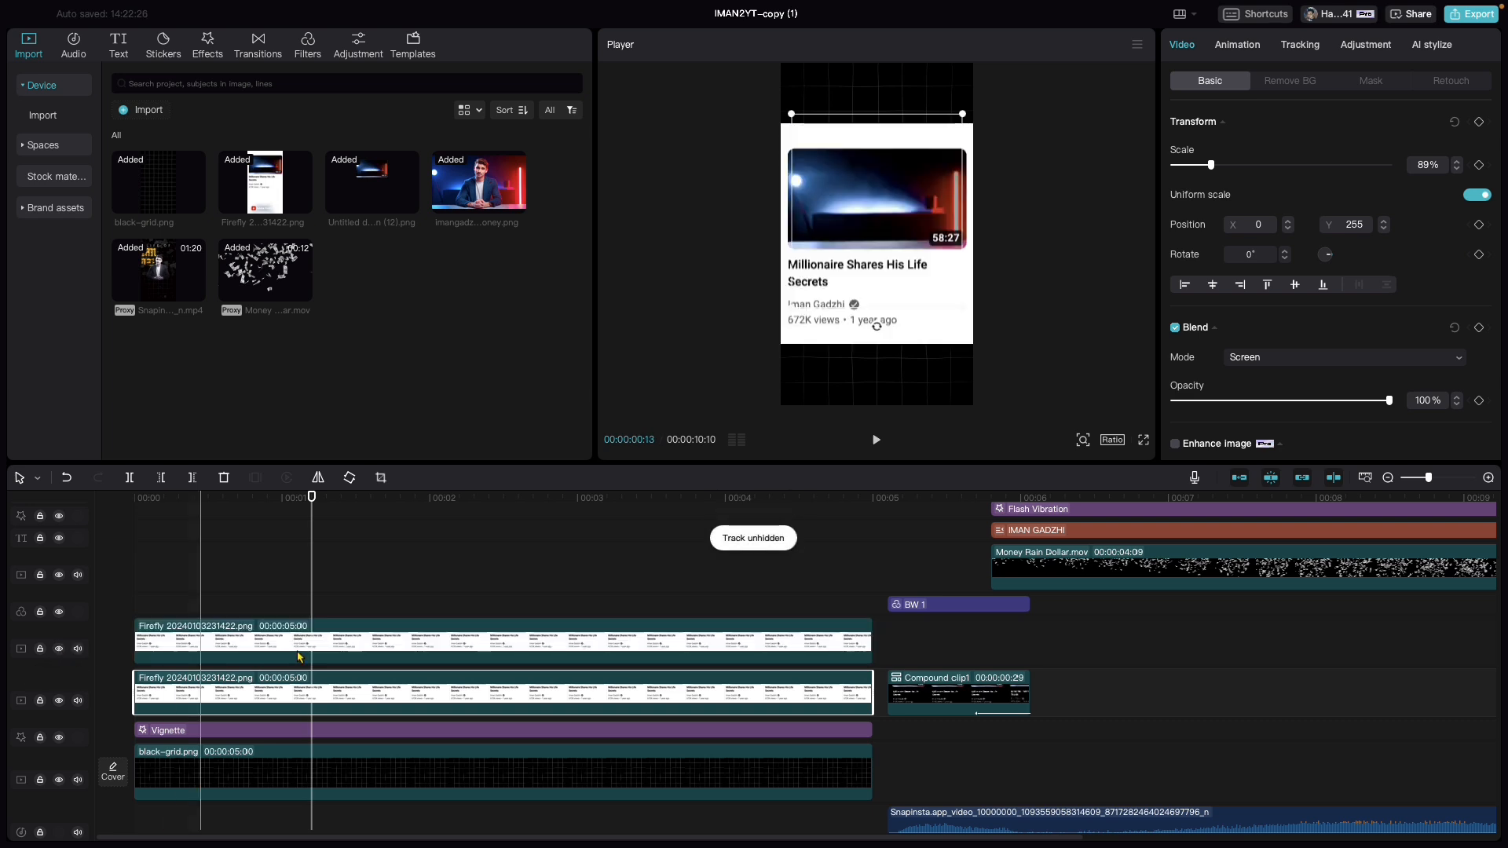
{"action": "left_click", "coordinate": [417, 644]}
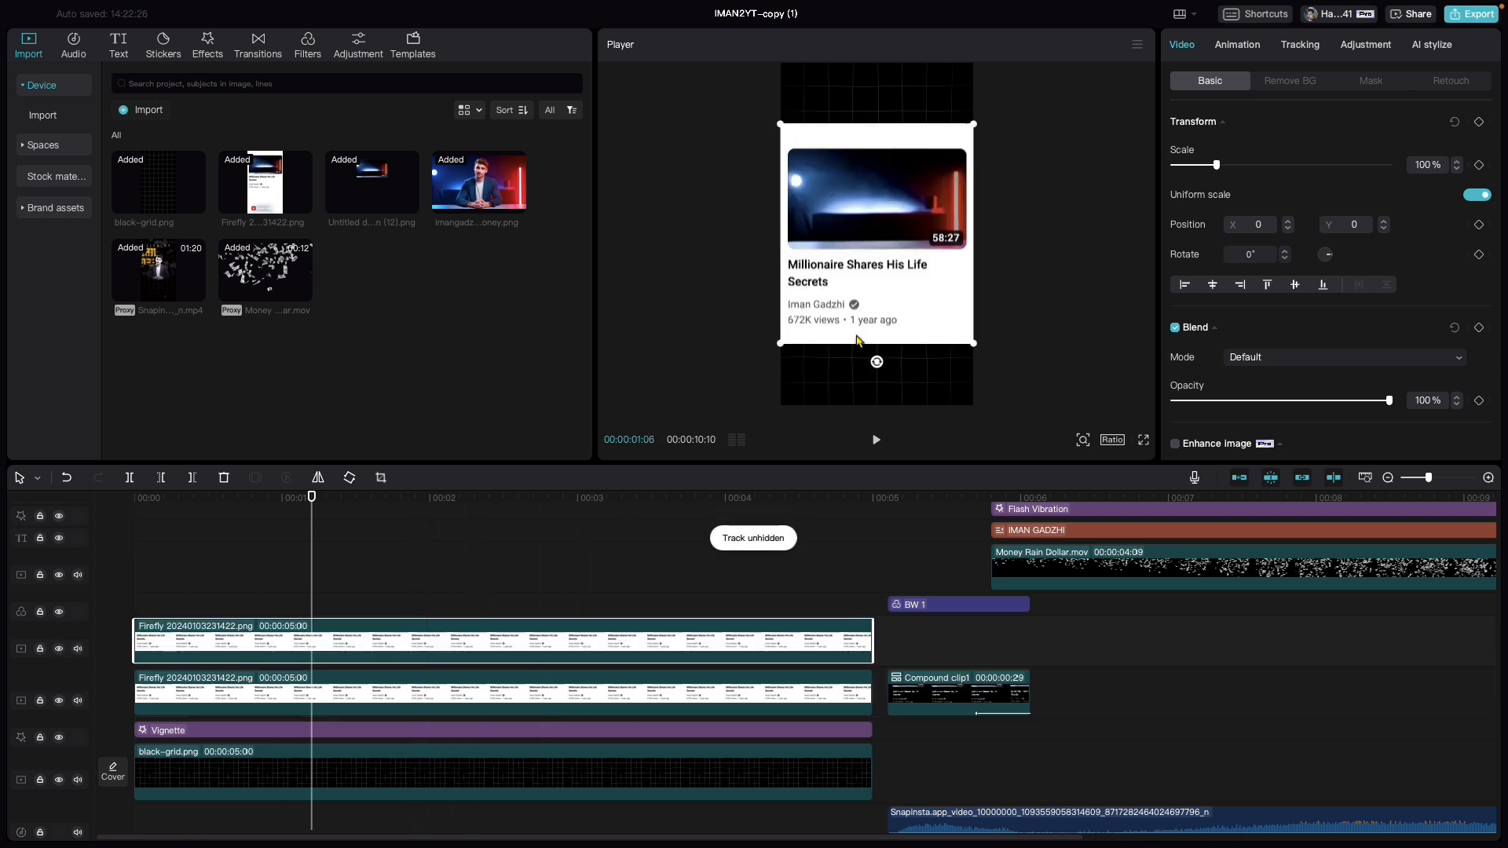
{"action": "left_click", "coordinate": [381, 478]}
{"action": "left_click_drag", "start_coordinate": [742, 471], "coordinate": [744, 375]}
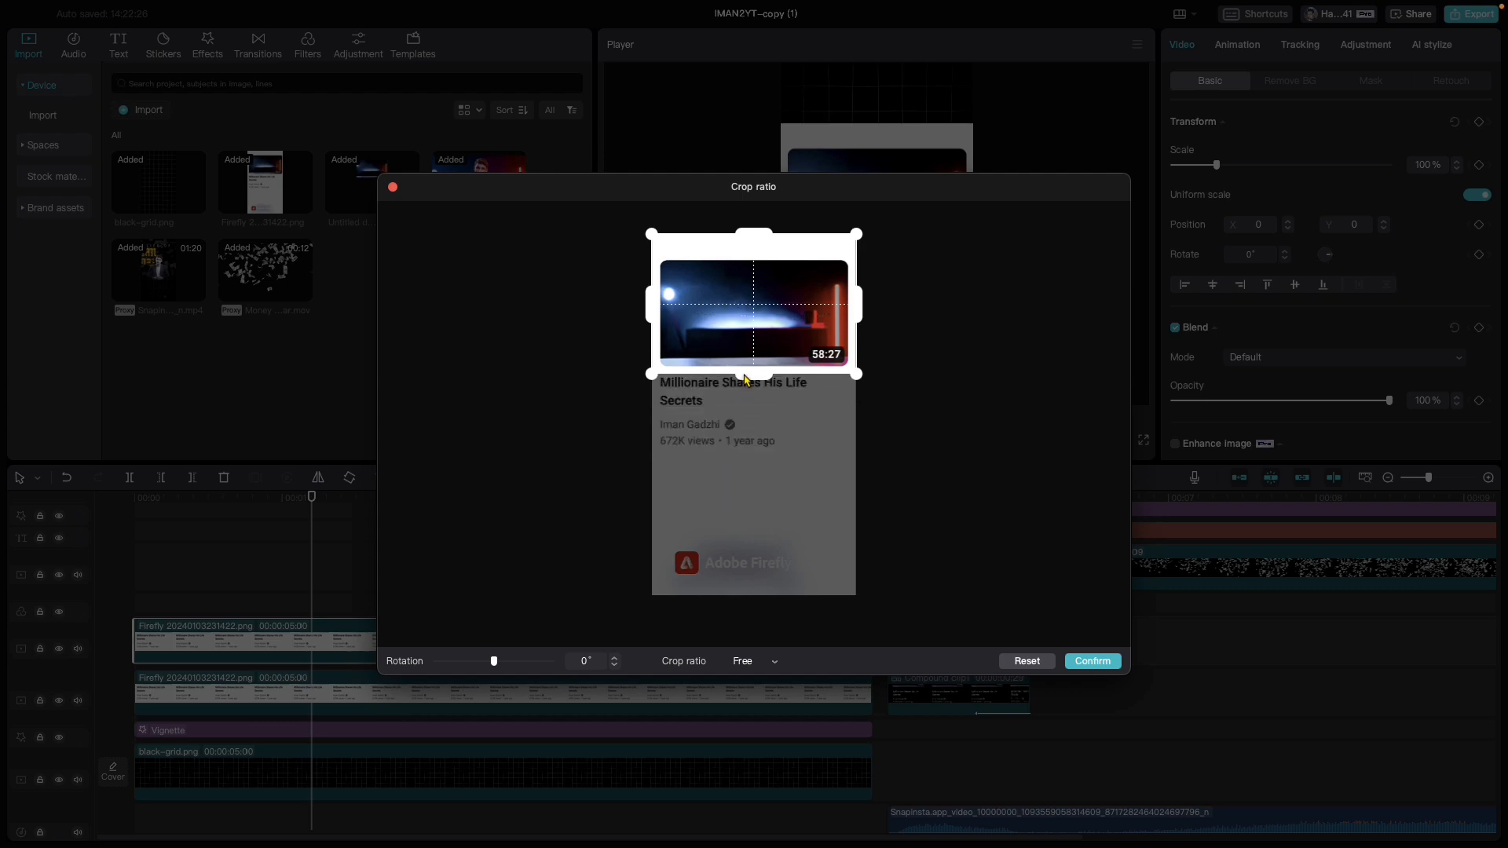
{"action": "left_click", "coordinate": [1092, 661]}
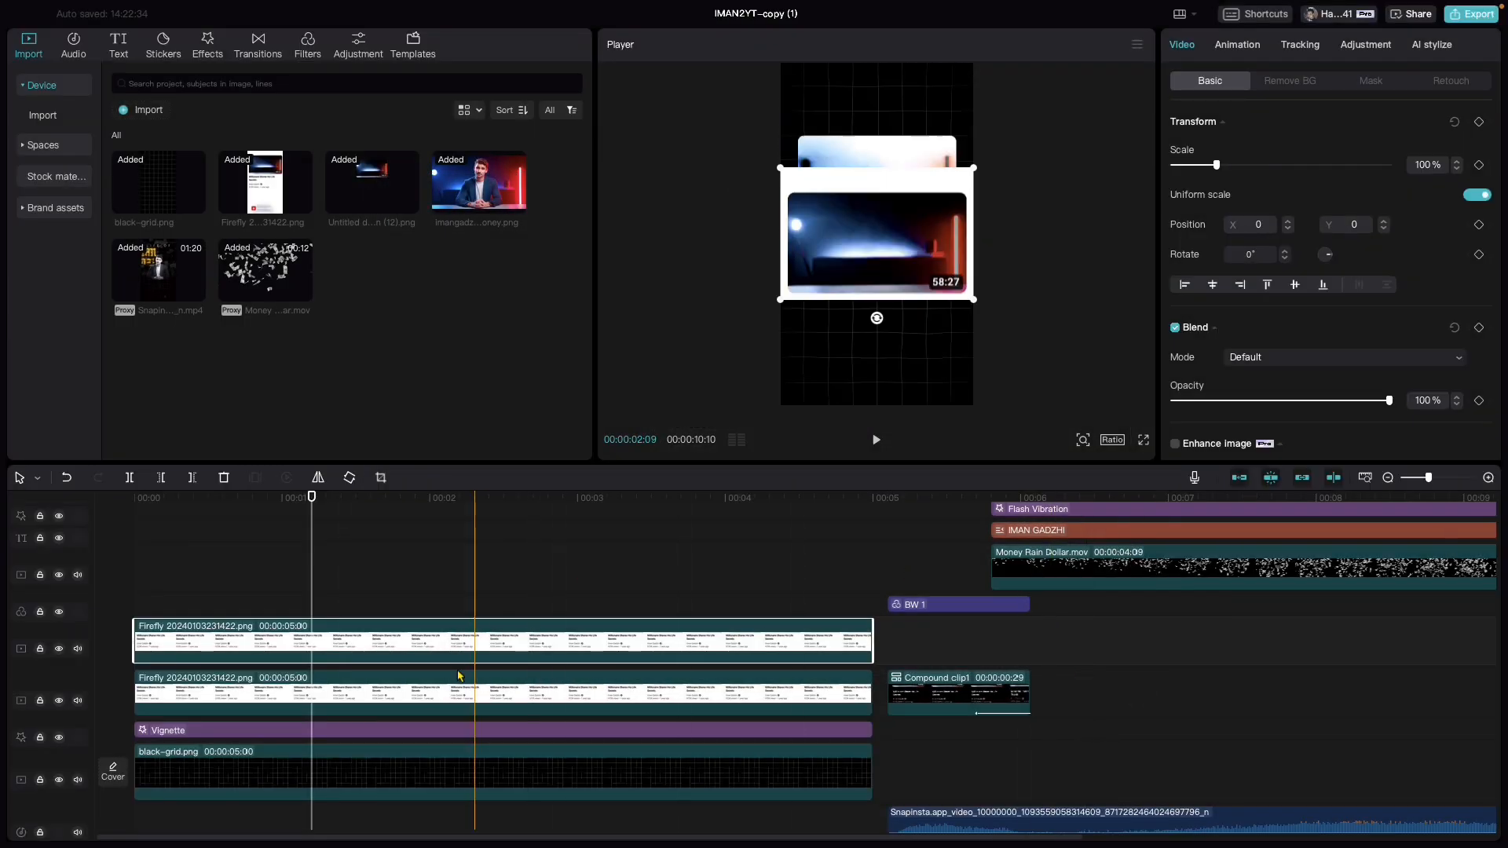
{"action": "left_click_drag", "start_coordinate": [837, 281], "coordinate": [836, 219]}
Add a Rectangle mask around the upper clip's thumbnail, about 312 by 174 in size at Y -16.
{"action": "left_click", "coordinate": [1087, 443]}
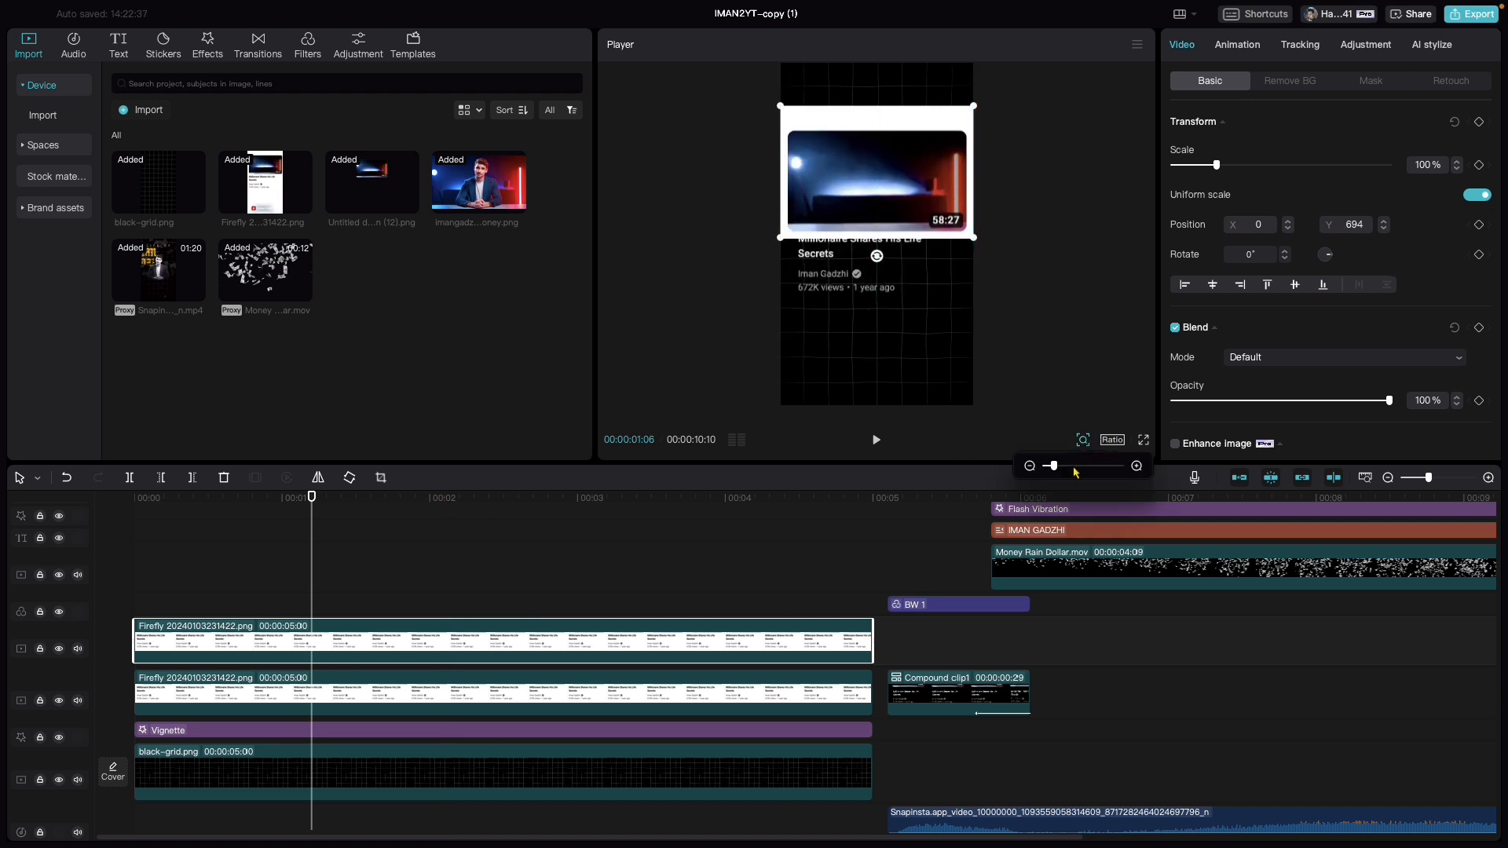
{"action": "left_click_drag", "start_coordinate": [1060, 474], "coordinate": [1079, 469]}
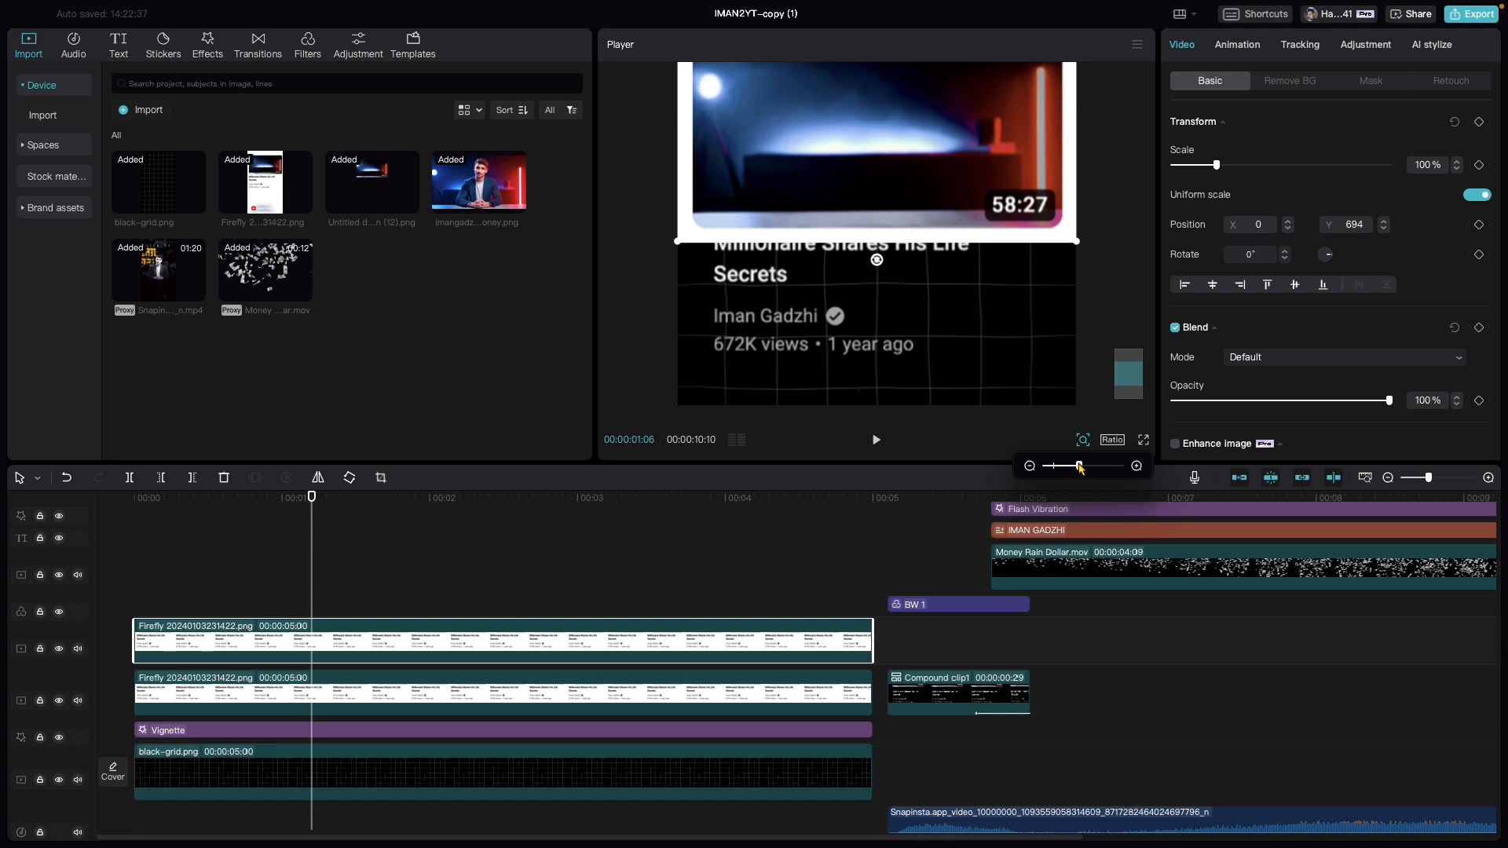
{"action": "scroll", "coordinate": [935, 326], "scroll_direction": "up", "scroll_amount": 5}
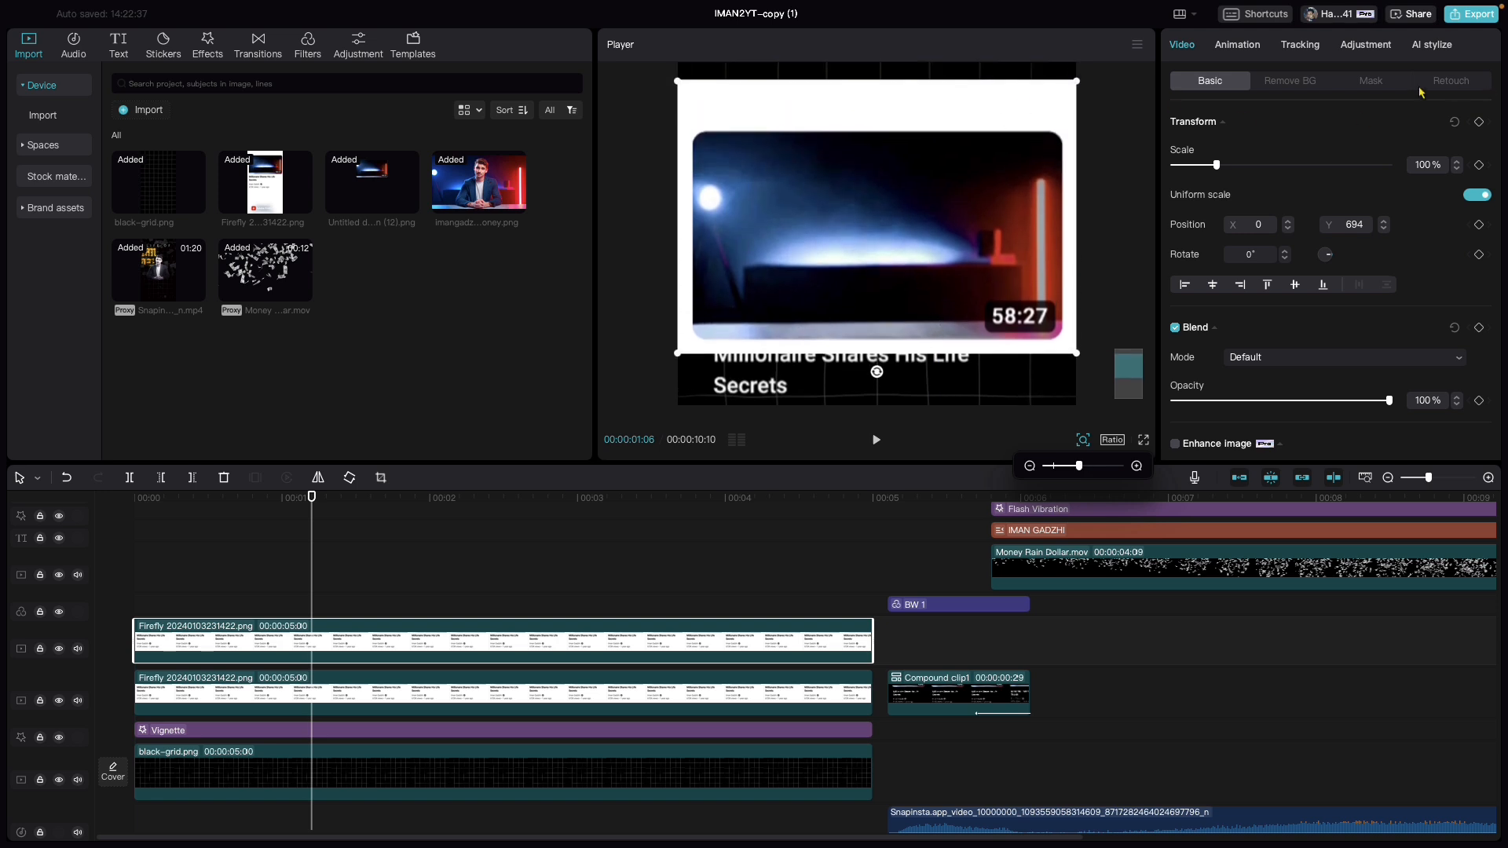
{"action": "left_click", "coordinate": [1382, 83]}
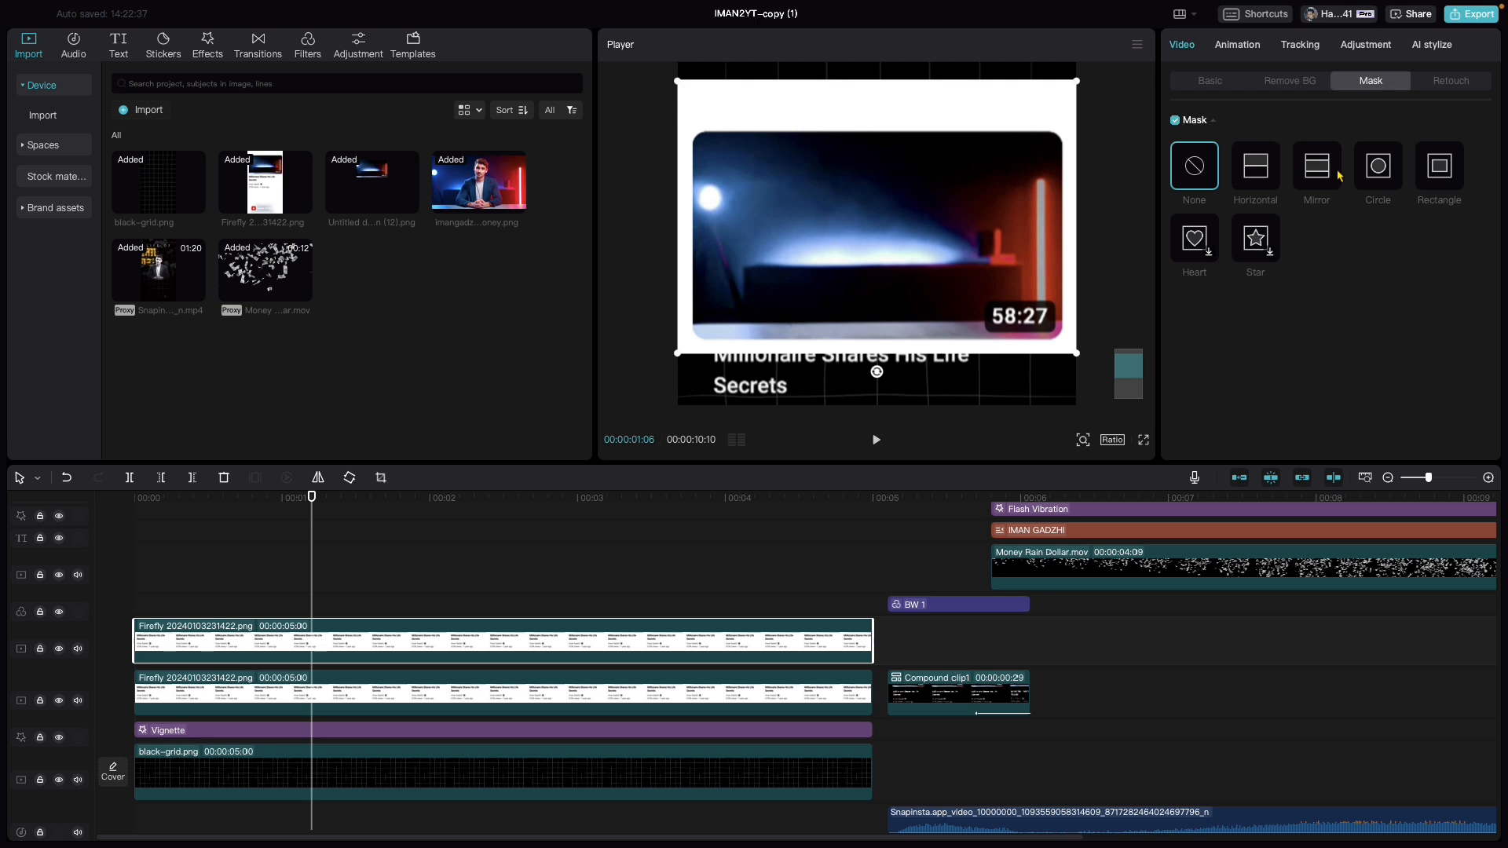
{"action": "left_click", "coordinate": [1442, 168]}
{"action": "mouse_move", "coordinate": [871, 295]}
{"action": "left_mouse_down"}
{"action": "mouse_move", "coordinate": [873, 346]}
{"action": "mouse_move", "coordinate": [873, 316]}
{"action": "left_mouse_up"}
{"action": "left_click_drag", "start_coordinate": [874, 236], "coordinate": [873, 252]}
{"action": "left_click_drag", "start_coordinate": [874, 326], "coordinate": [874, 328]}
{"action": "left_click_drag", "start_coordinate": [978, 236], "coordinate": [1039, 244]}
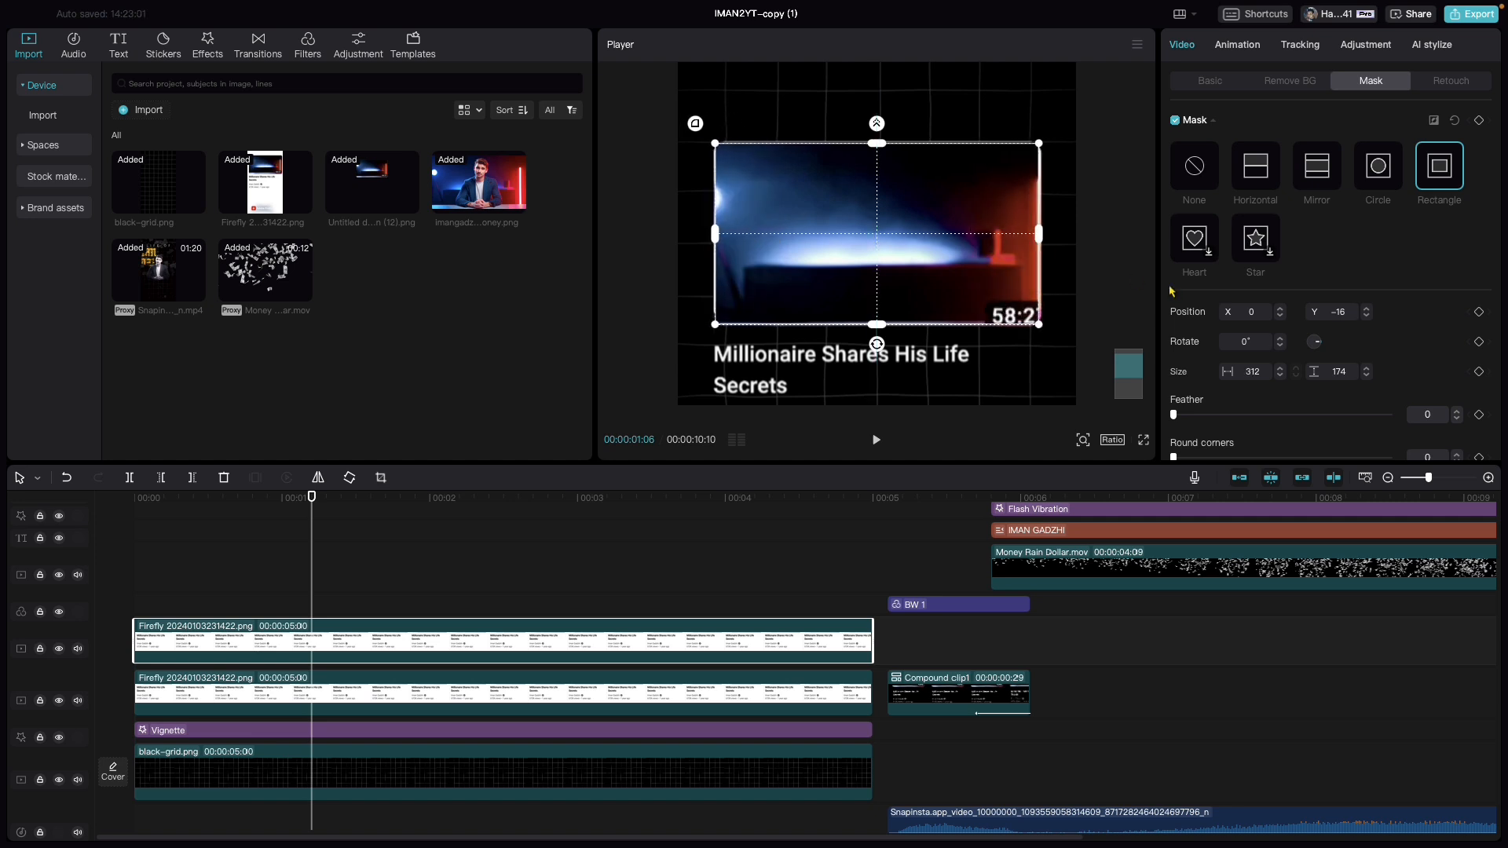
Round the rectangle mask's corners to 7 and widen the mask to 315.
{"action": "left_click_drag", "start_coordinate": [1177, 459], "coordinate": [1193, 460]}
{"action": "left_click_drag", "start_coordinate": [1045, 242], "coordinate": [1043, 242]}
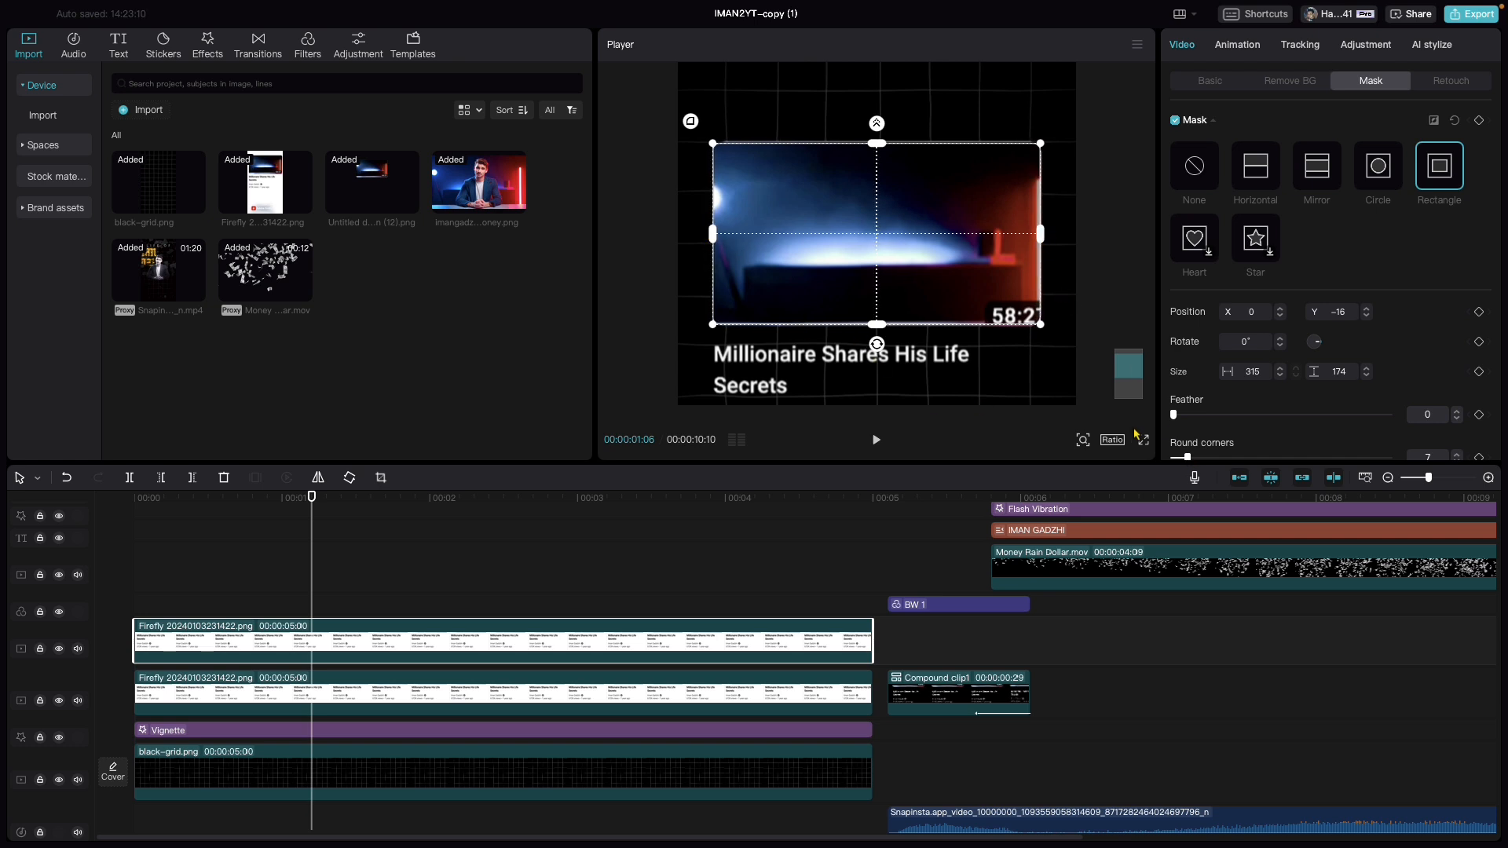
{"action": "left_click", "coordinate": [1083, 441]}
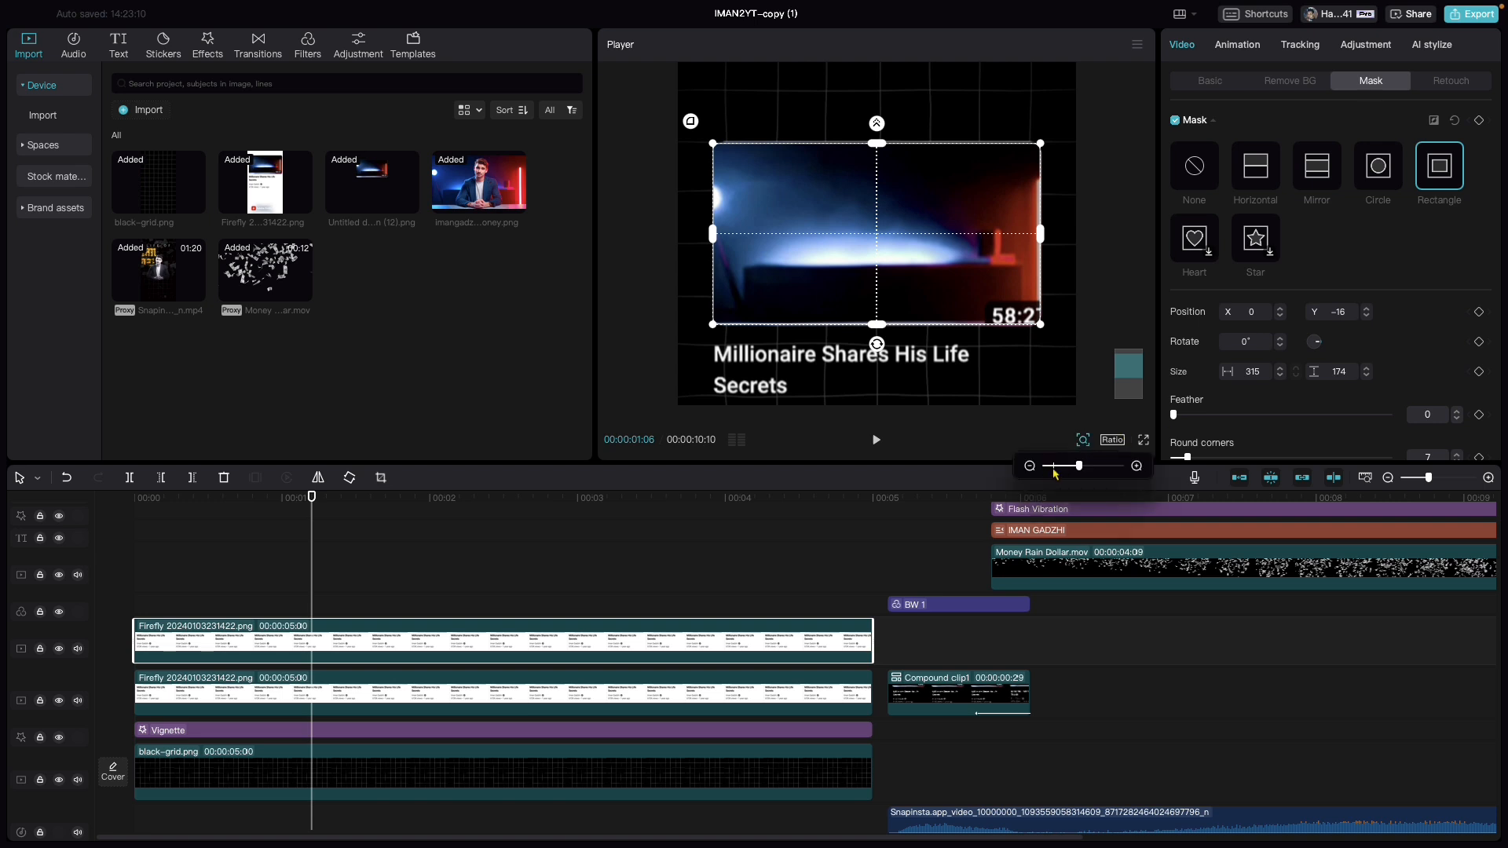
{"action": "left_click", "coordinate": [1054, 467]}
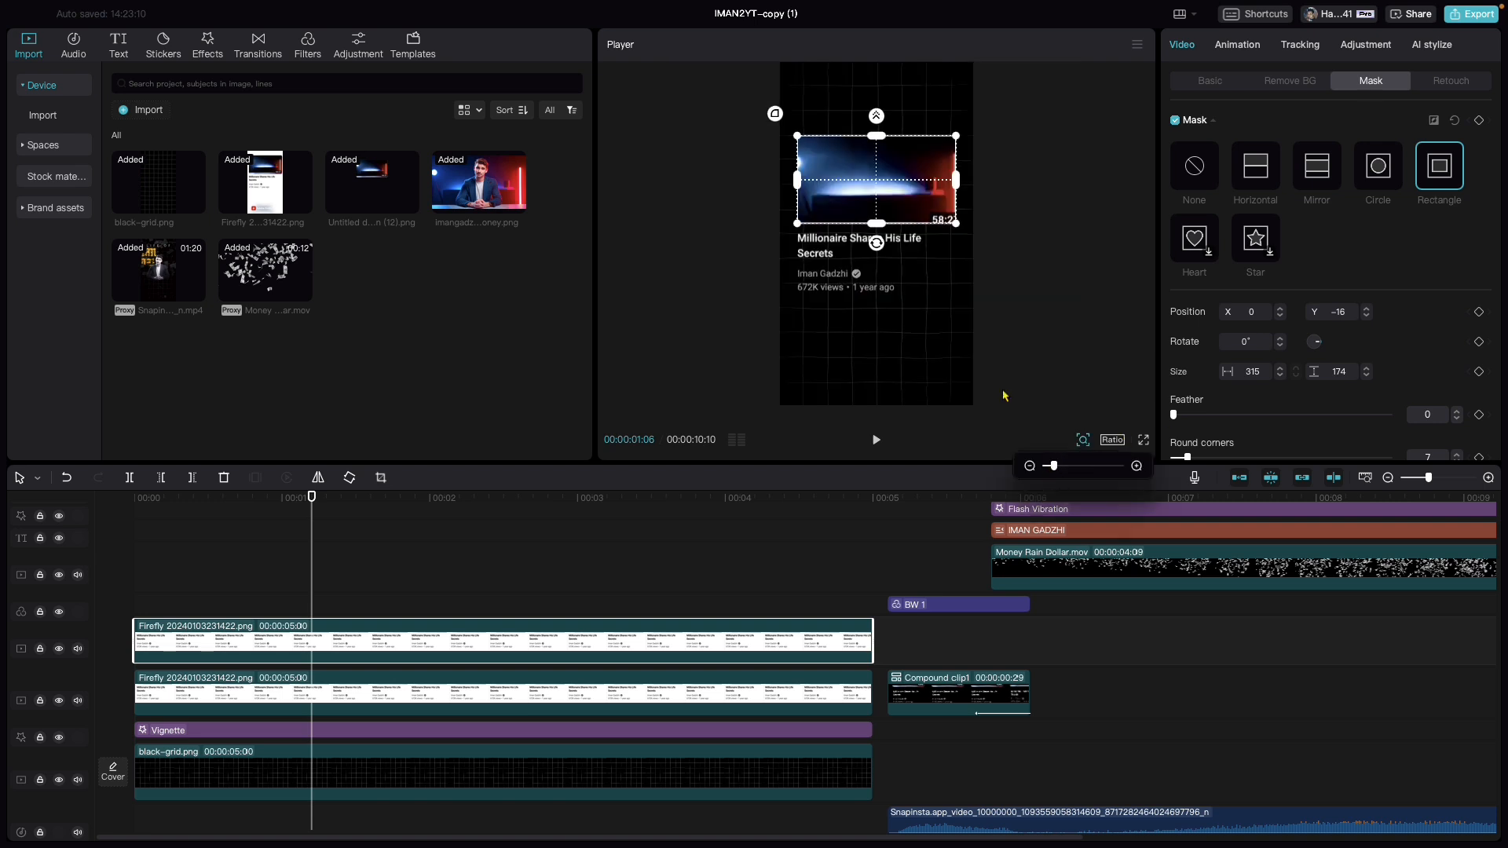
Select the upper Firefly thumbnail clip in the preview and nudge it to X 0, Y 690.
{"action": "left_click", "coordinate": [1206, 81]}
{"action": "left_click", "coordinate": [896, 382]}
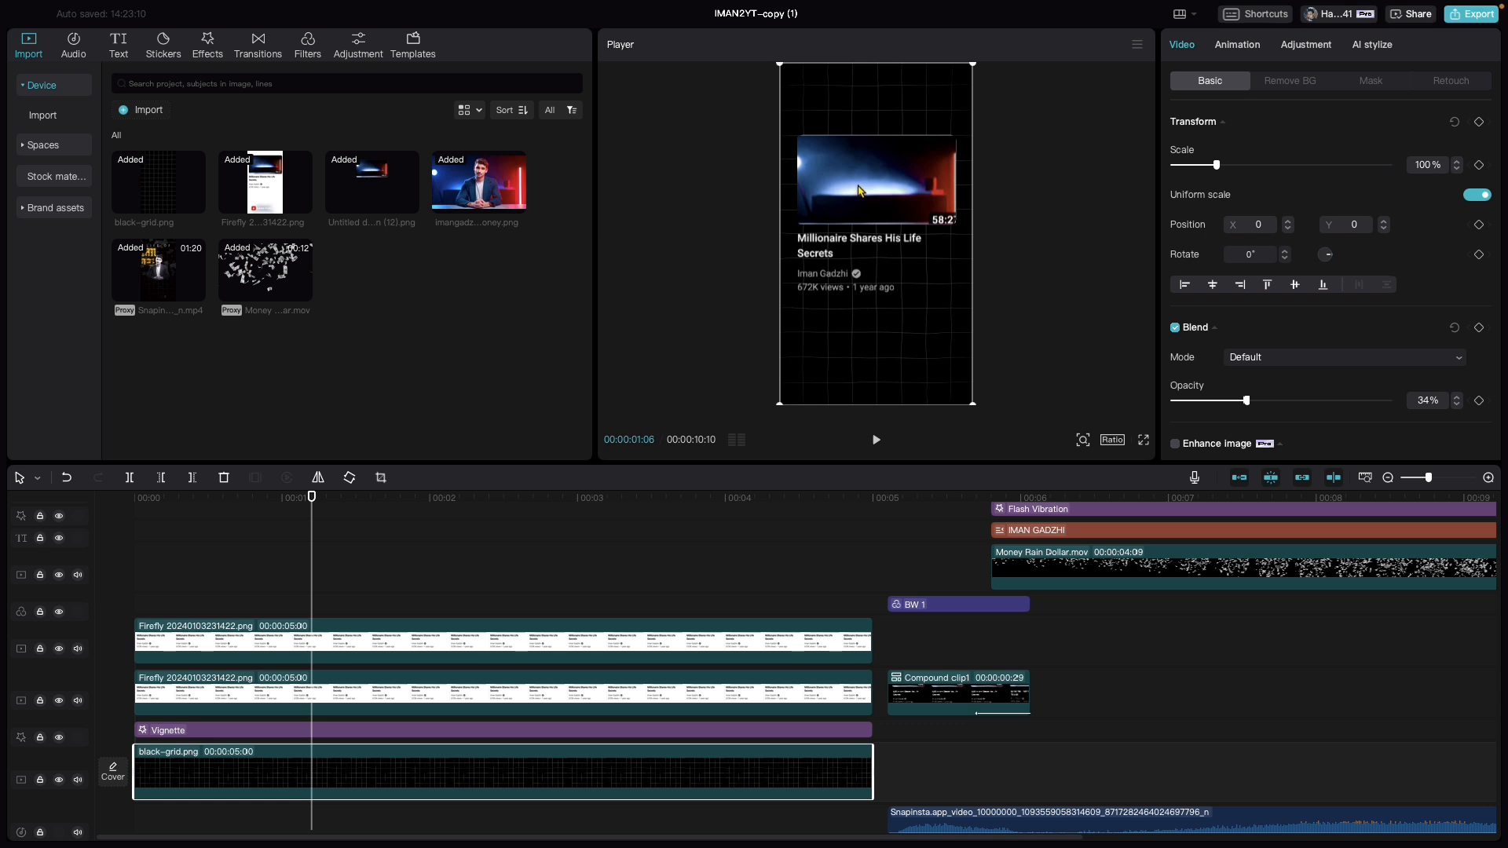
{"action": "left_click", "coordinate": [859, 191]}
{"action": "left_click_drag", "start_coordinate": [863, 210], "coordinate": [878, 213]}
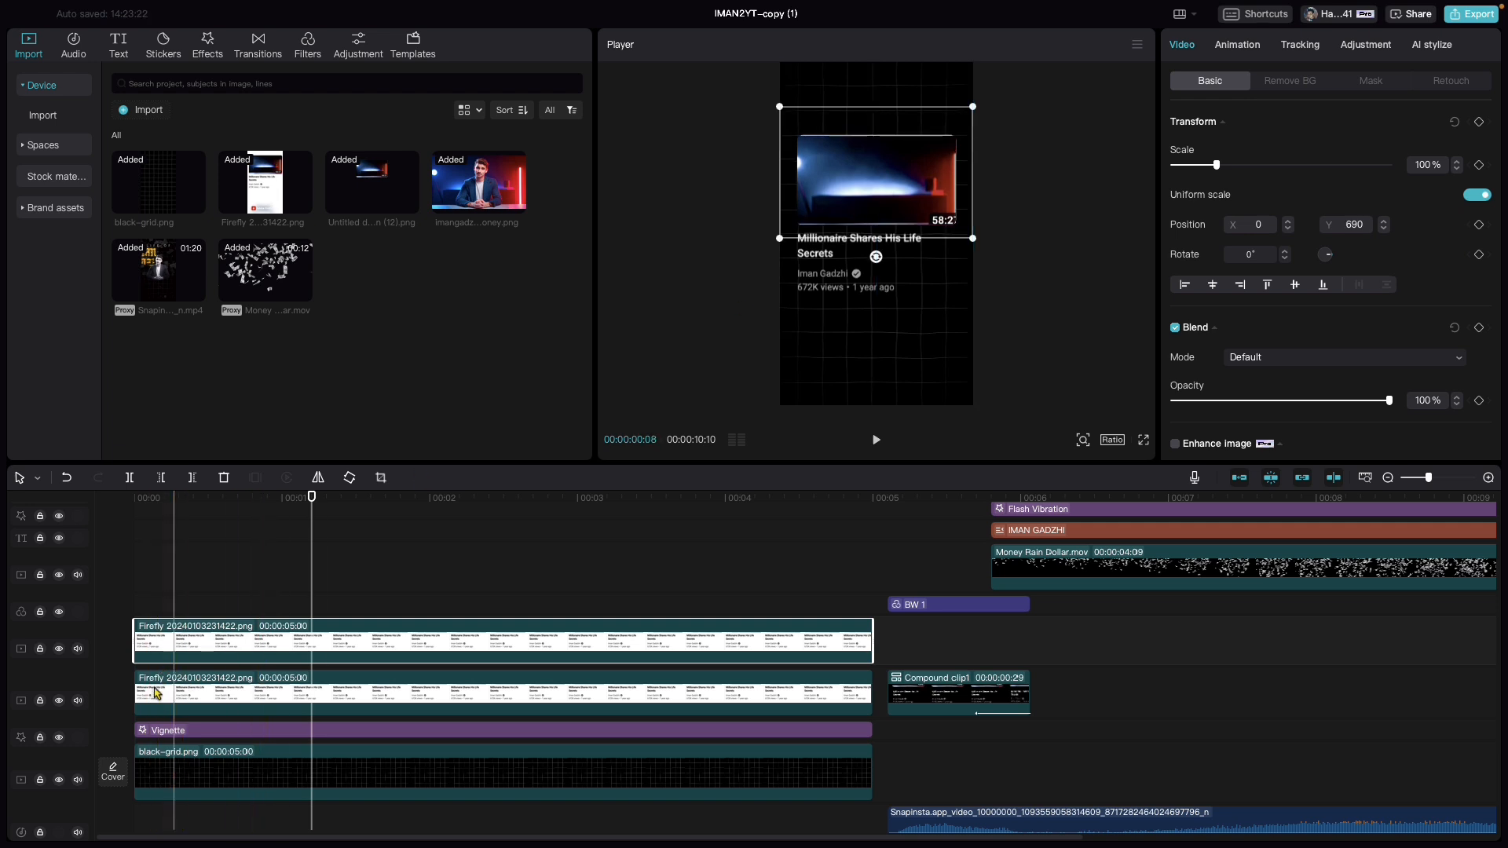
Hide the upper Firefly track and crop the lower Firefly clip to only the title, channel and views text.
{"action": "left_click", "coordinate": [58, 648]}
{"action": "left_click", "coordinate": [227, 691]}
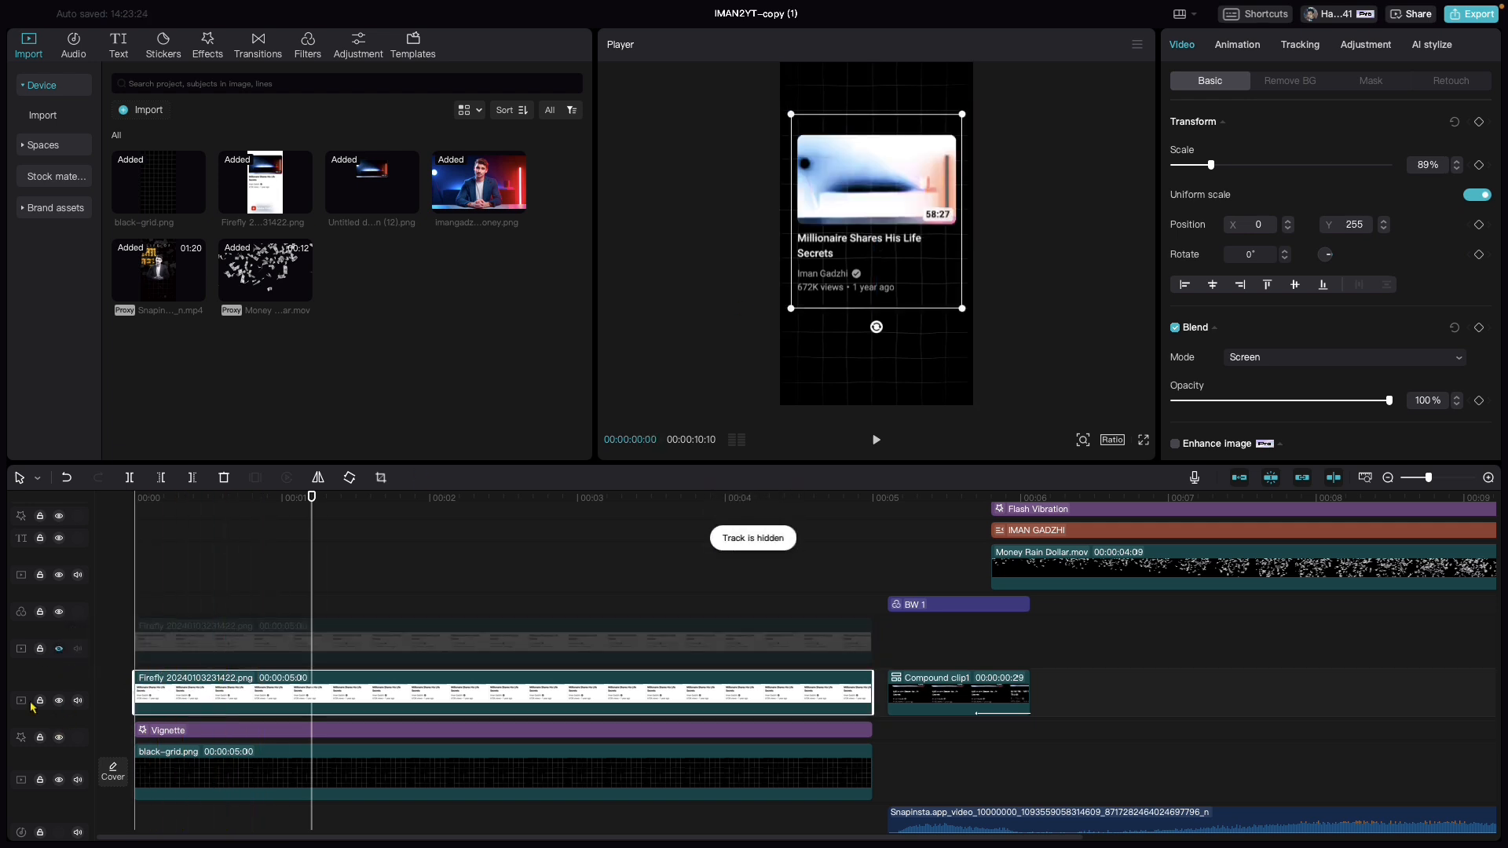
{"action": "left_click", "coordinate": [59, 701]}
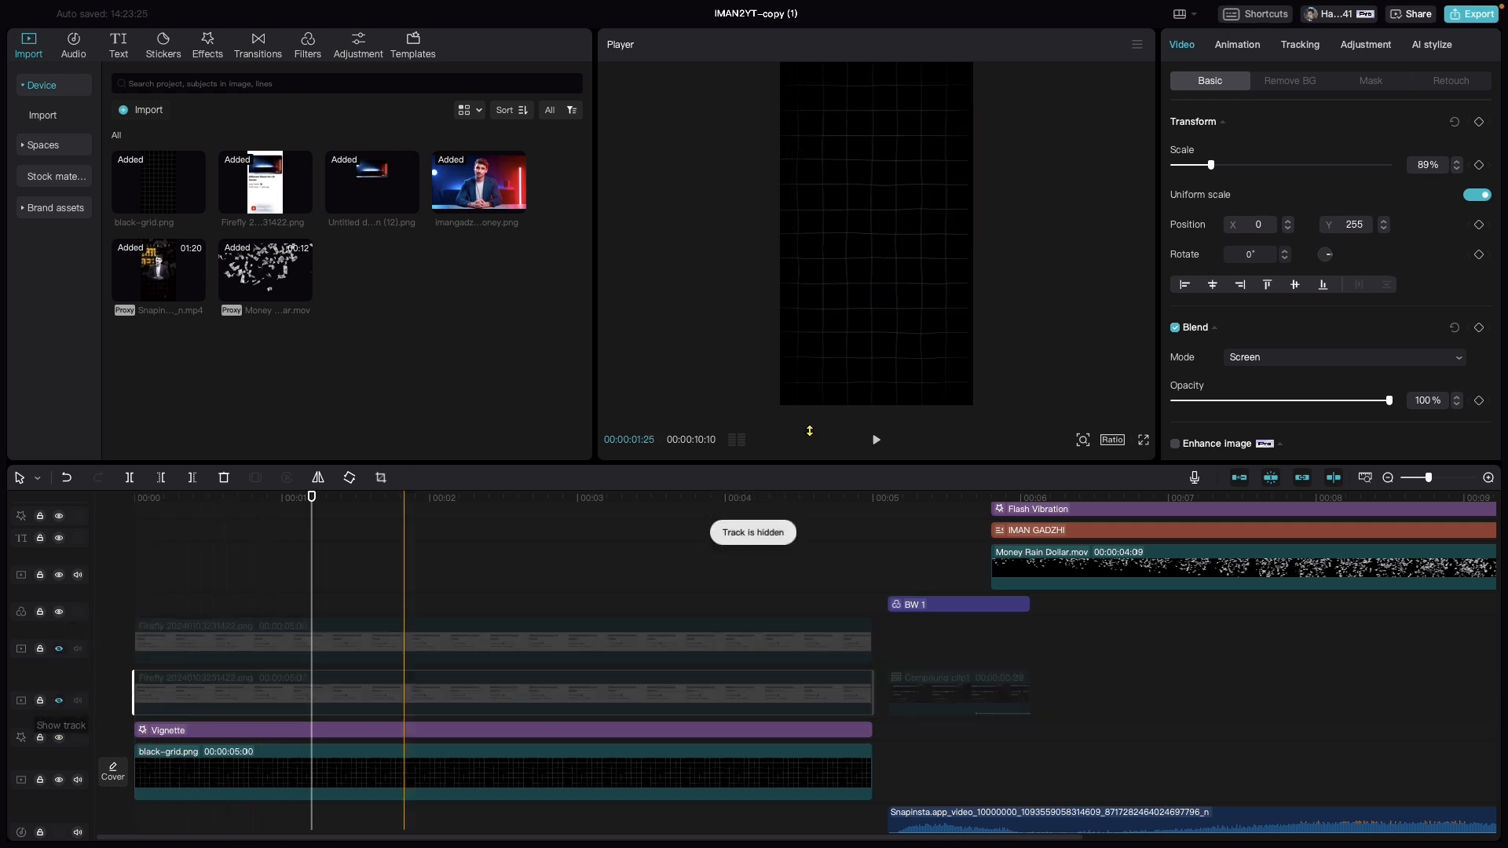
{"action": "left_click", "coordinate": [60, 702]}
{"action": "left_click", "coordinate": [381, 477]}
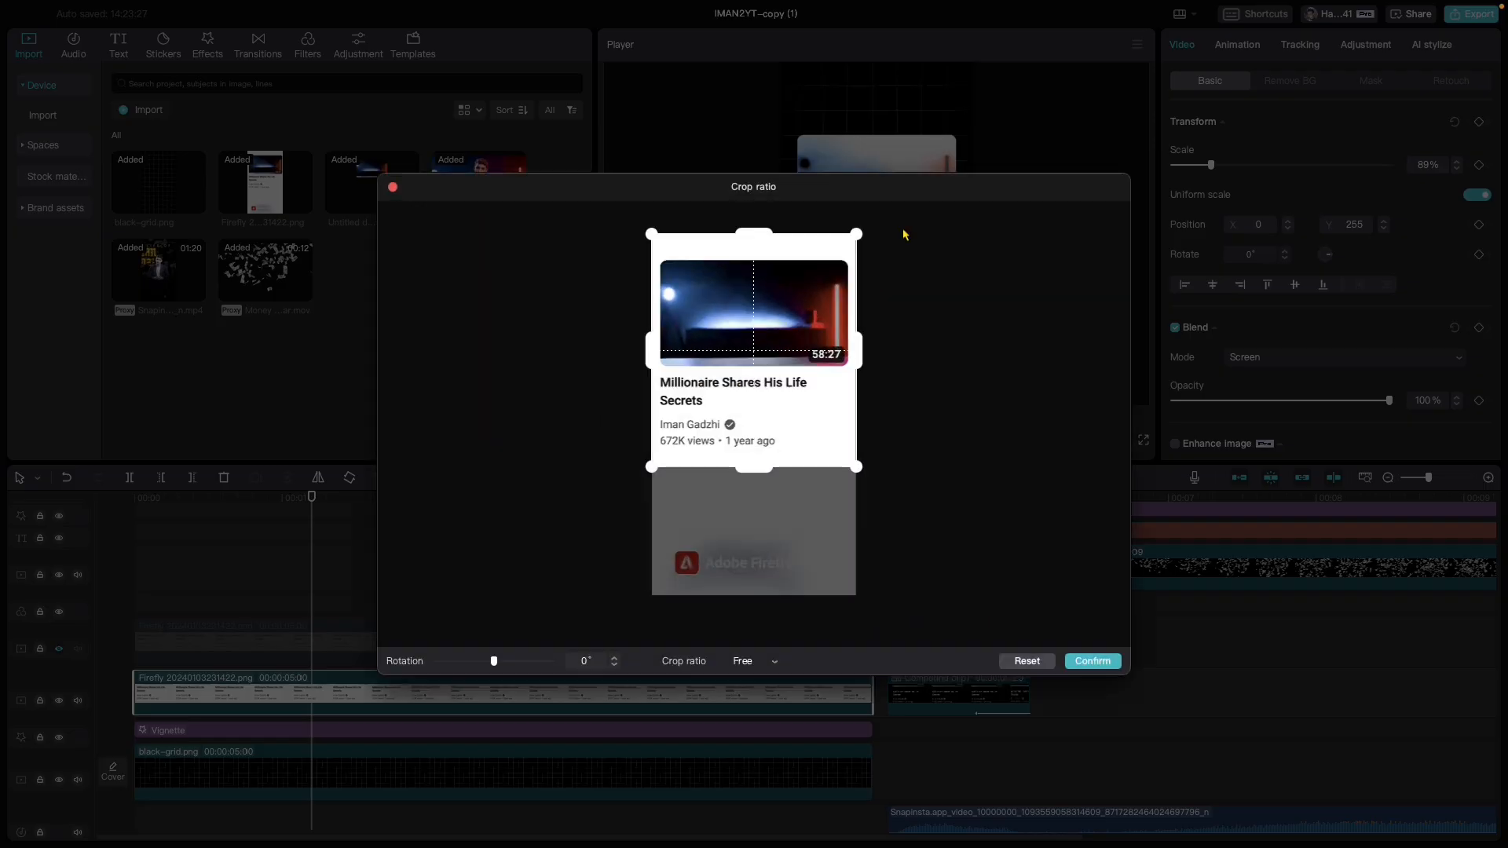
{"action": "left_click_drag", "start_coordinate": [739, 226], "coordinate": [753, 369]}
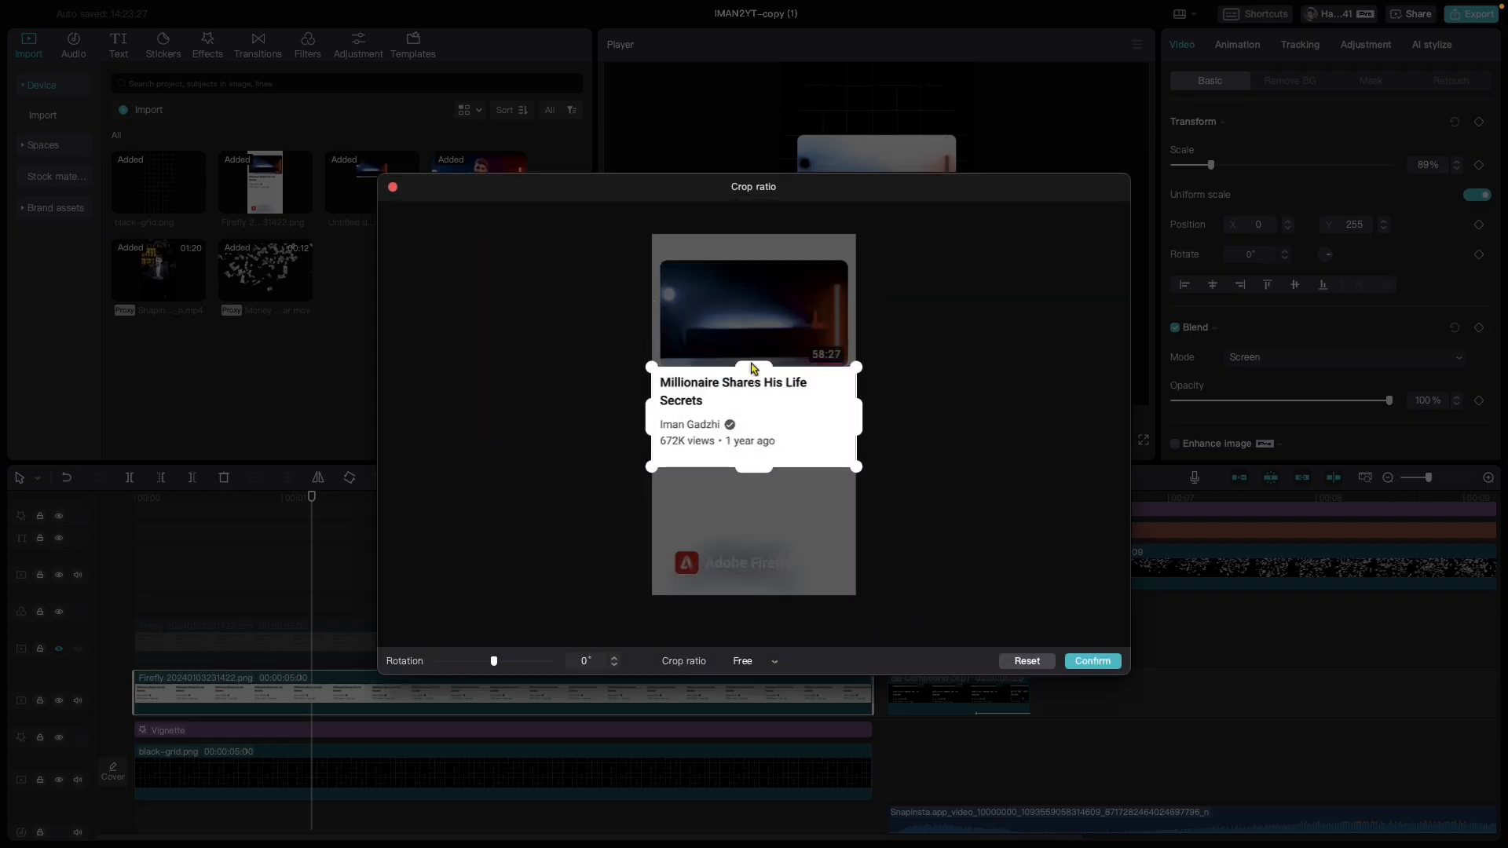
{"action": "left_click", "coordinate": [1093, 661]}
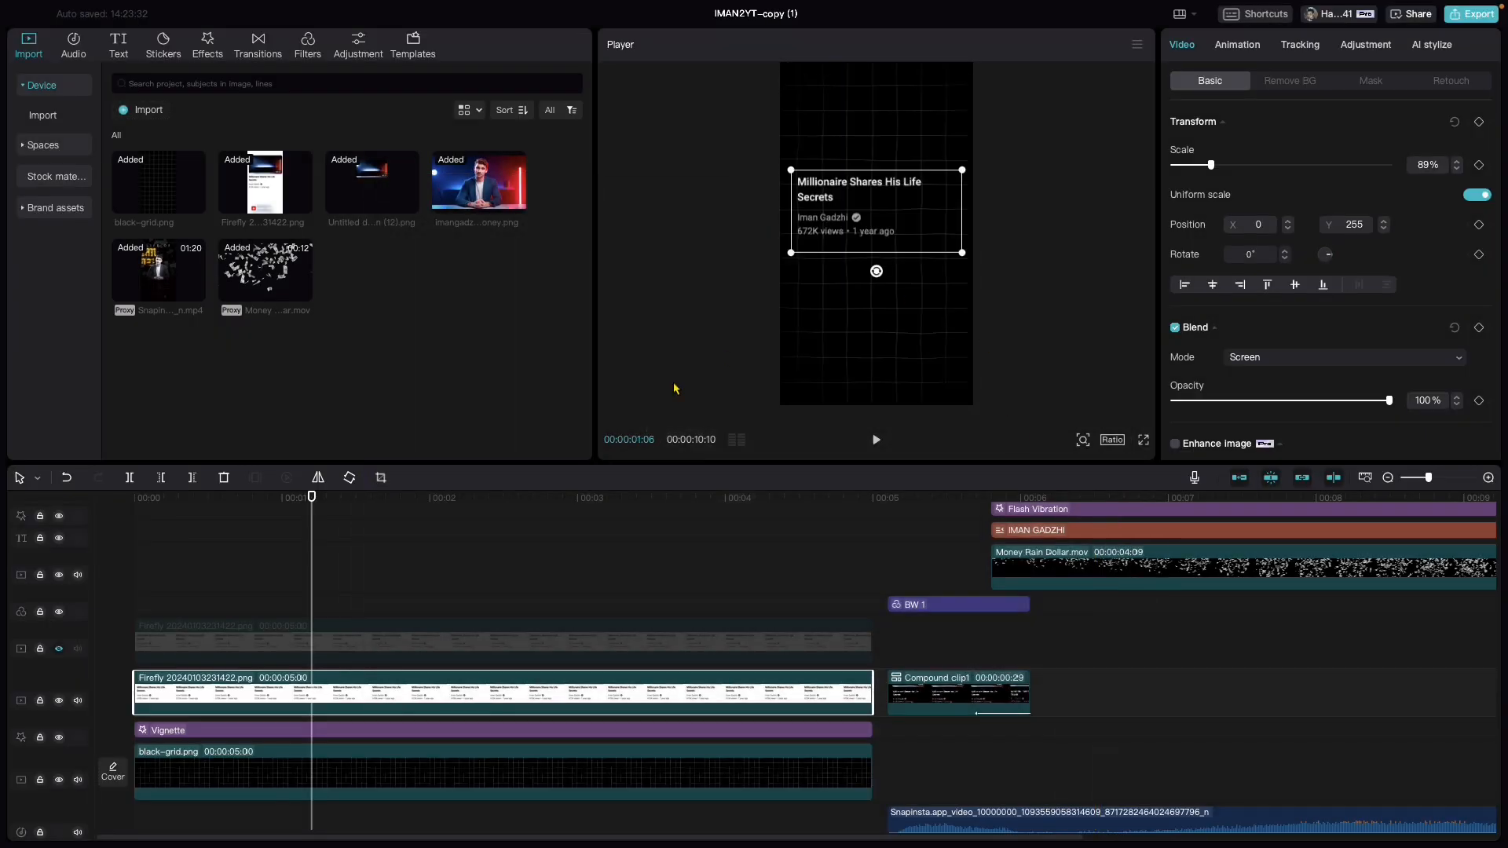
Unhide the upper Firefly track and move the cropped text clip beneath the thumbnail to about Y -365.
{"action": "left_click", "coordinate": [59, 649]}
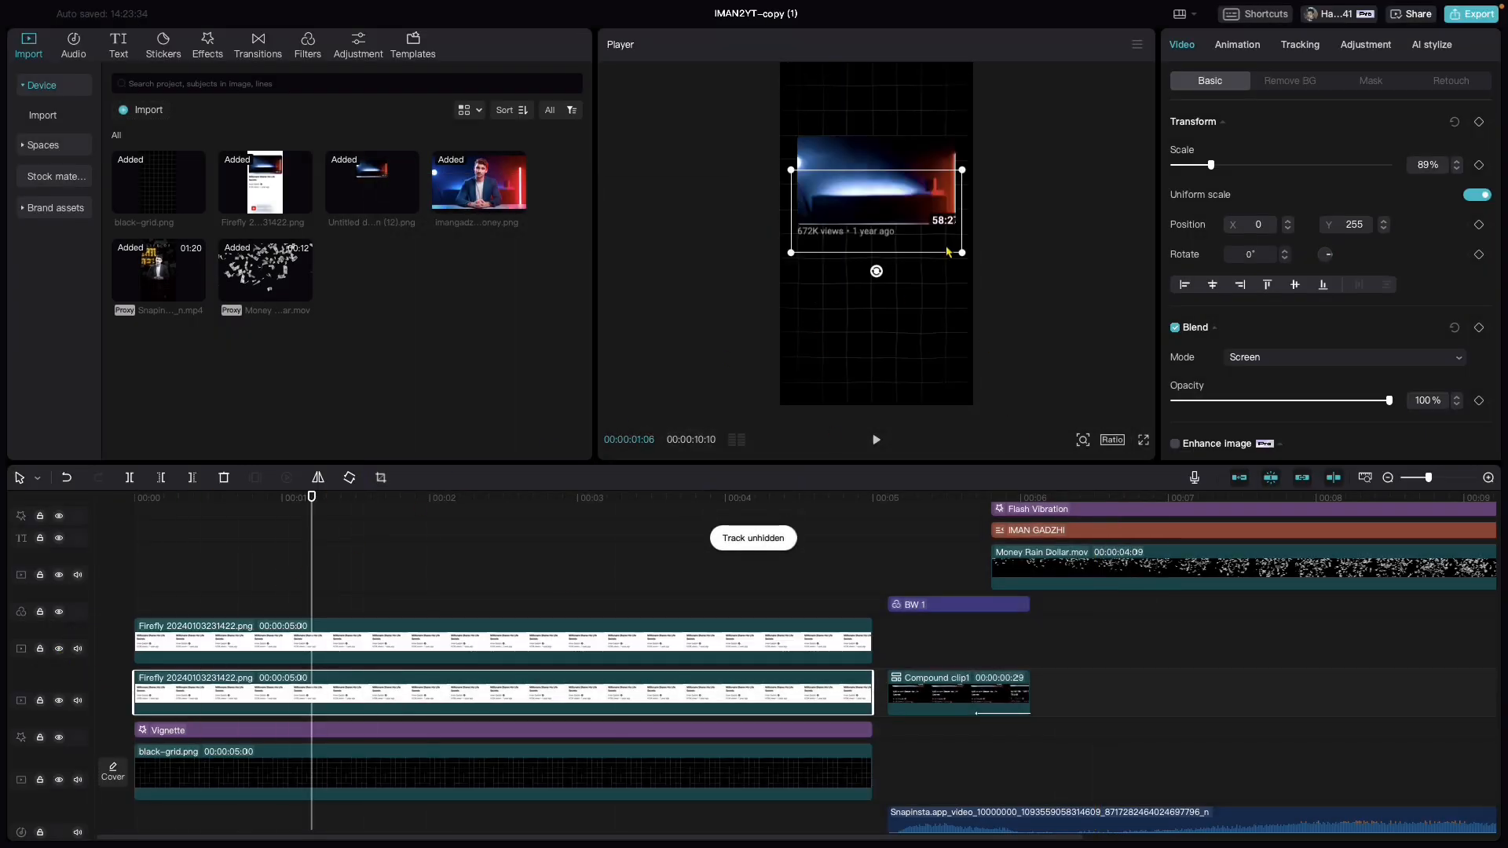
{"action": "left_click_drag", "start_coordinate": [869, 227], "coordinate": [872, 279]}
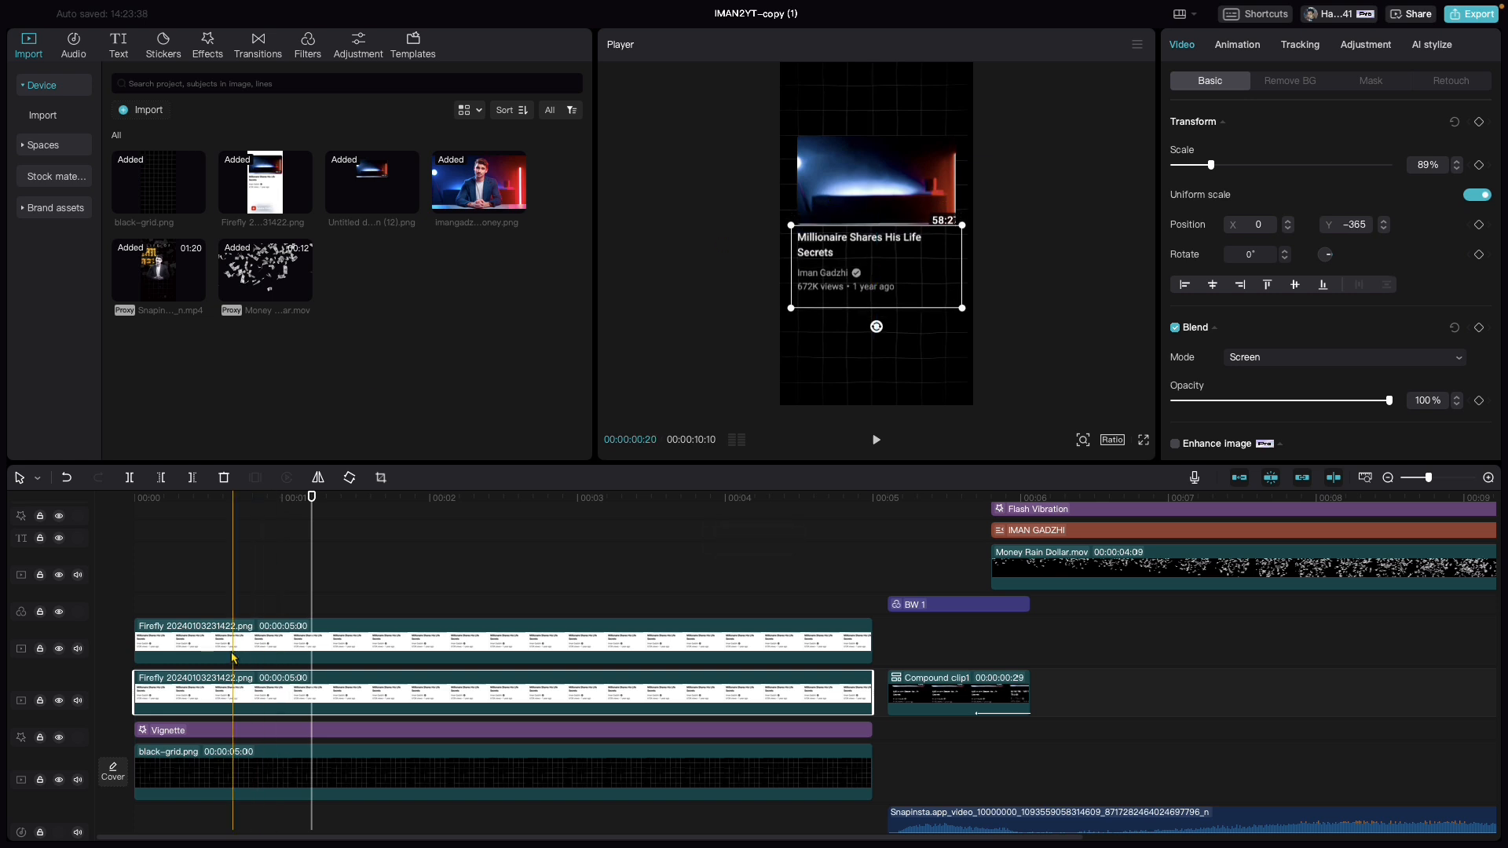
{"action": "left_click", "coordinate": [428, 640]}
{"action": "left_click_drag", "start_coordinate": [877, 183], "coordinate": [878, 180]}
{"action": "left_click", "coordinate": [823, 297]}
{"action": "left_click_drag", "start_coordinate": [827, 296], "coordinate": [826, 297]}
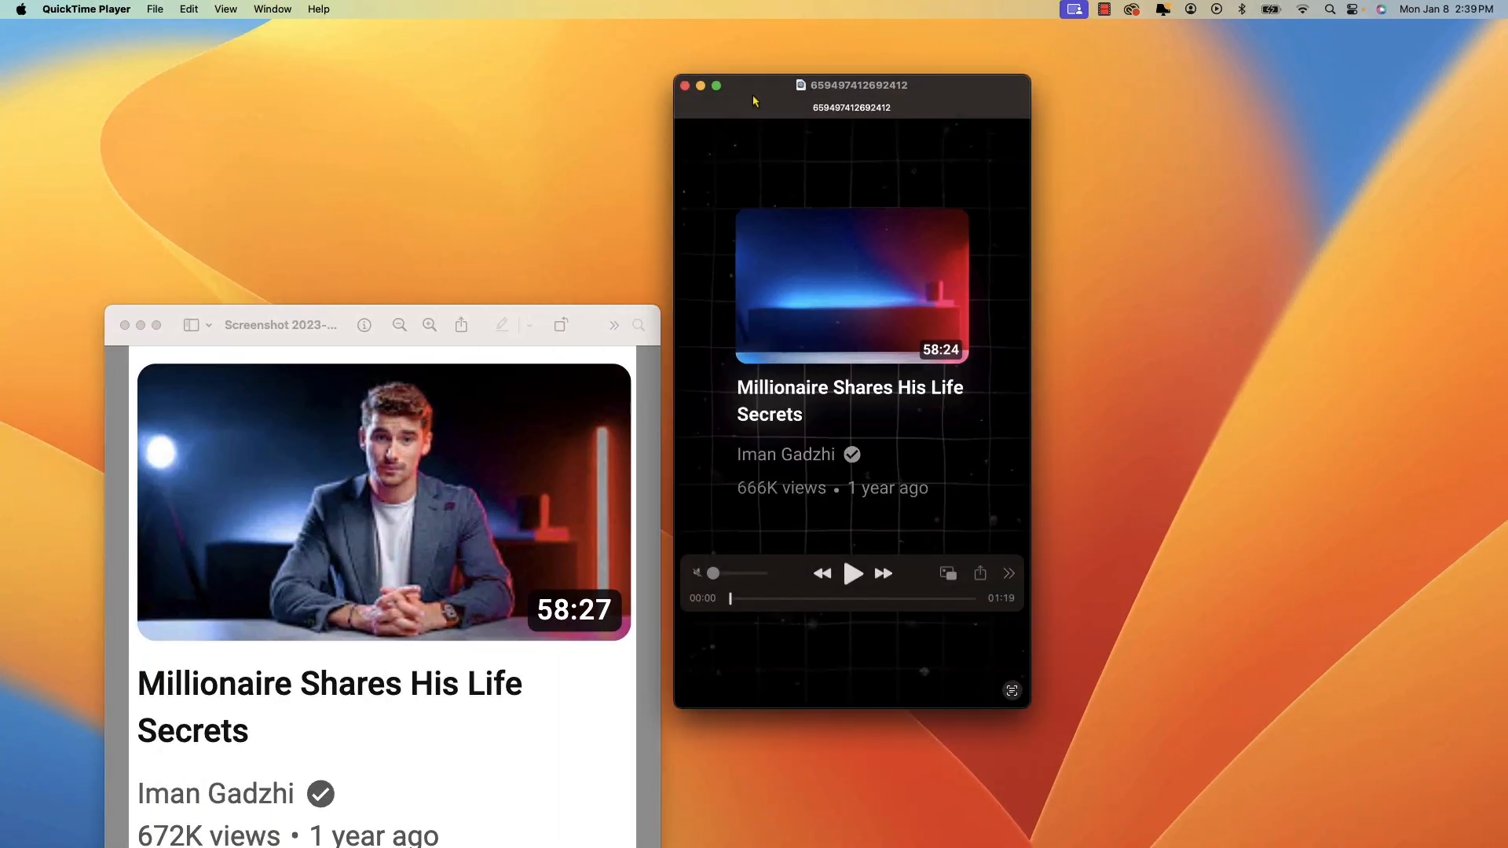
Examine the opening of the reference video in QuickTime Player, then return to the CapCut project.
{"action": "left_click_drag", "start_coordinate": [754, 100], "coordinate": [748, 88]}
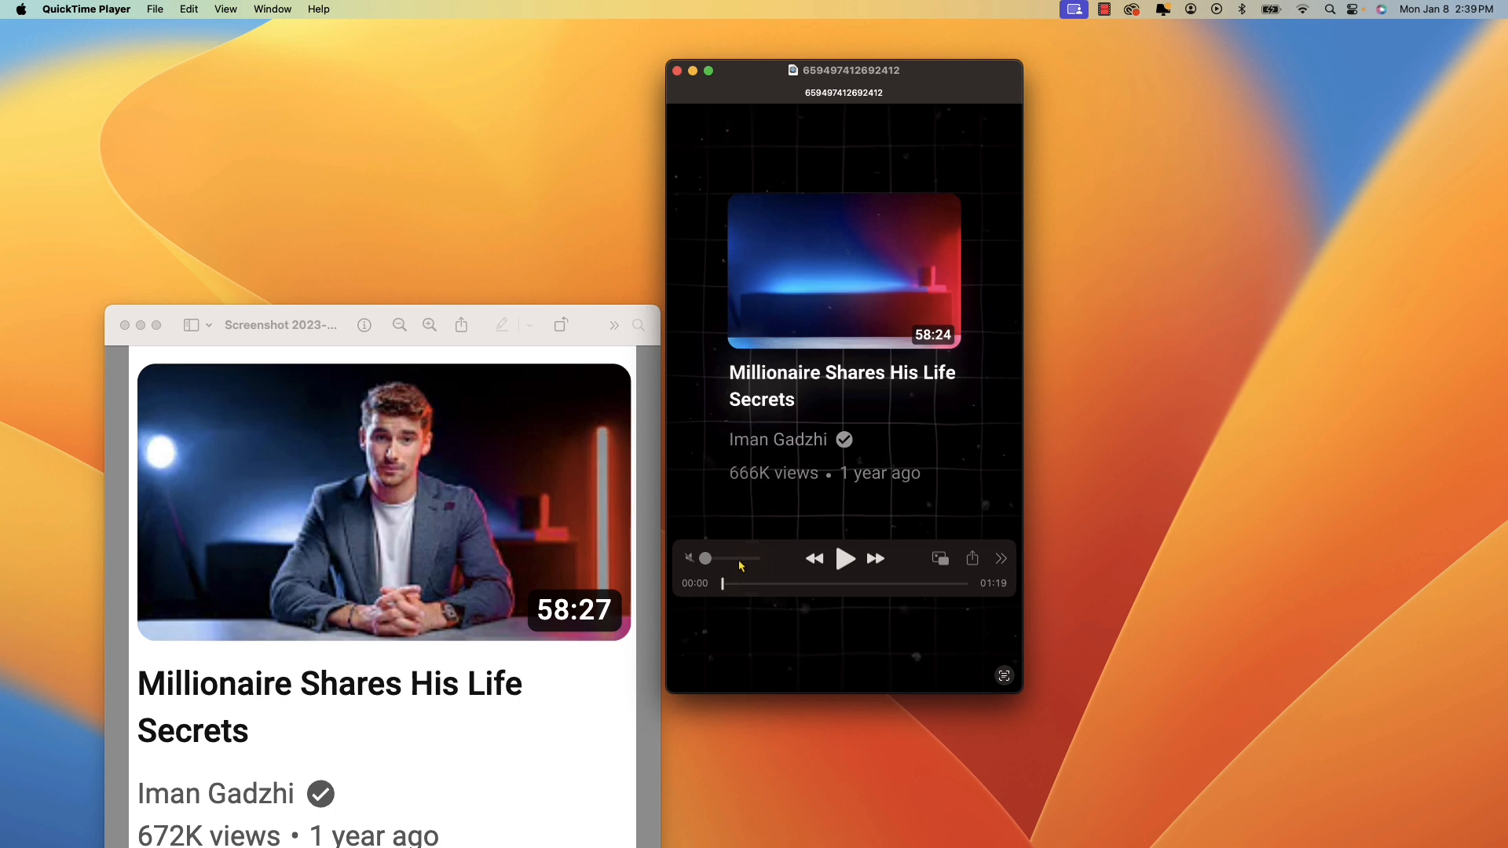
{"action": "left_click_drag", "start_coordinate": [723, 593], "coordinate": [729, 593]}
{"action": "key", "text": "ctrl+Right"}
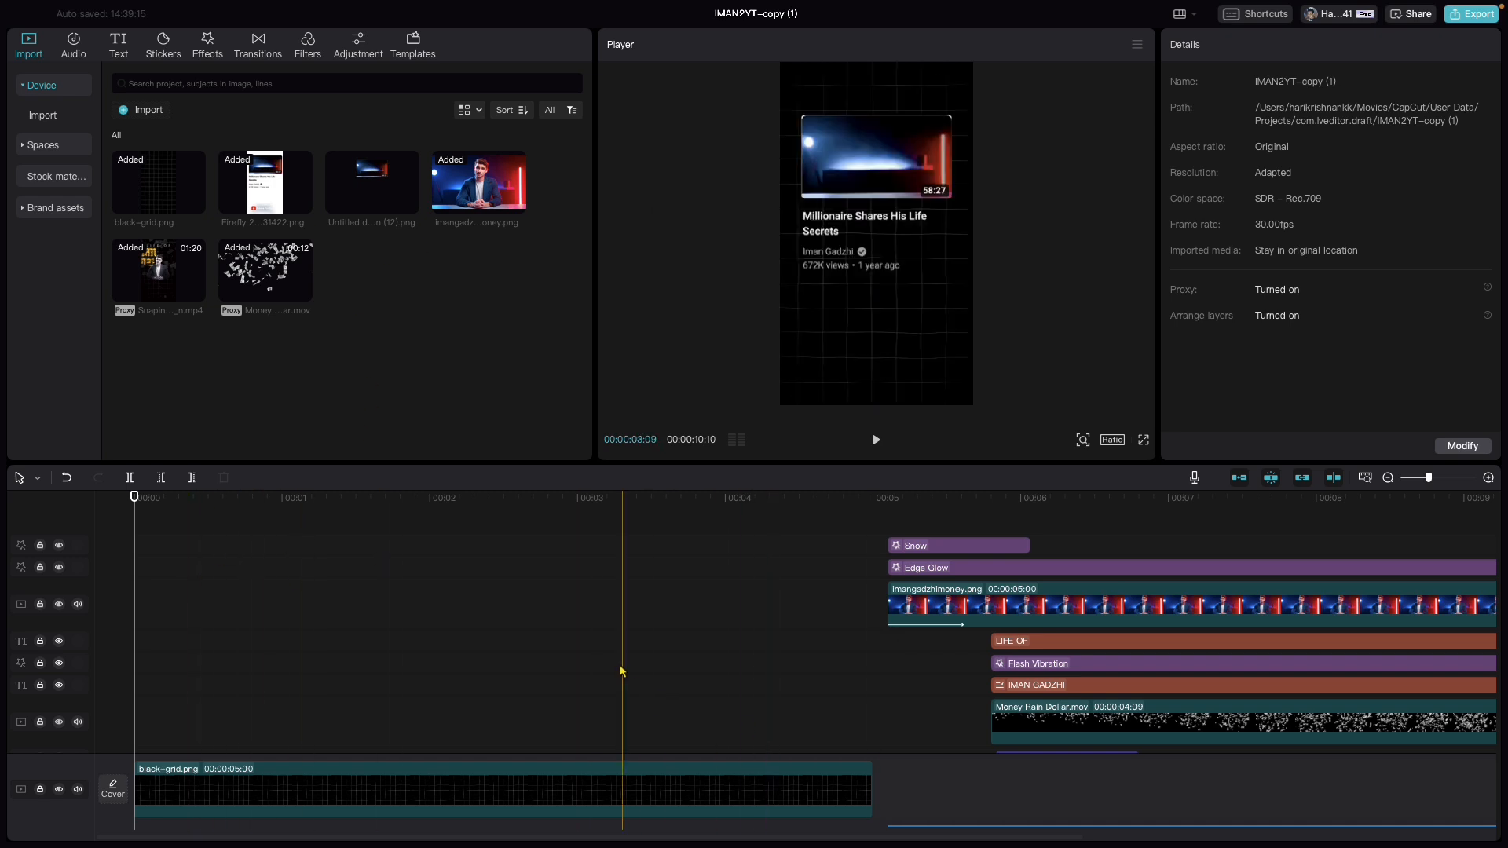
Move the Snow effect to the timeline's start, extend it to the end of black-grid.png, and preview the opening.
{"action": "left_click", "coordinate": [201, 58]}
{"action": "left_click", "coordinate": [62, 88]}
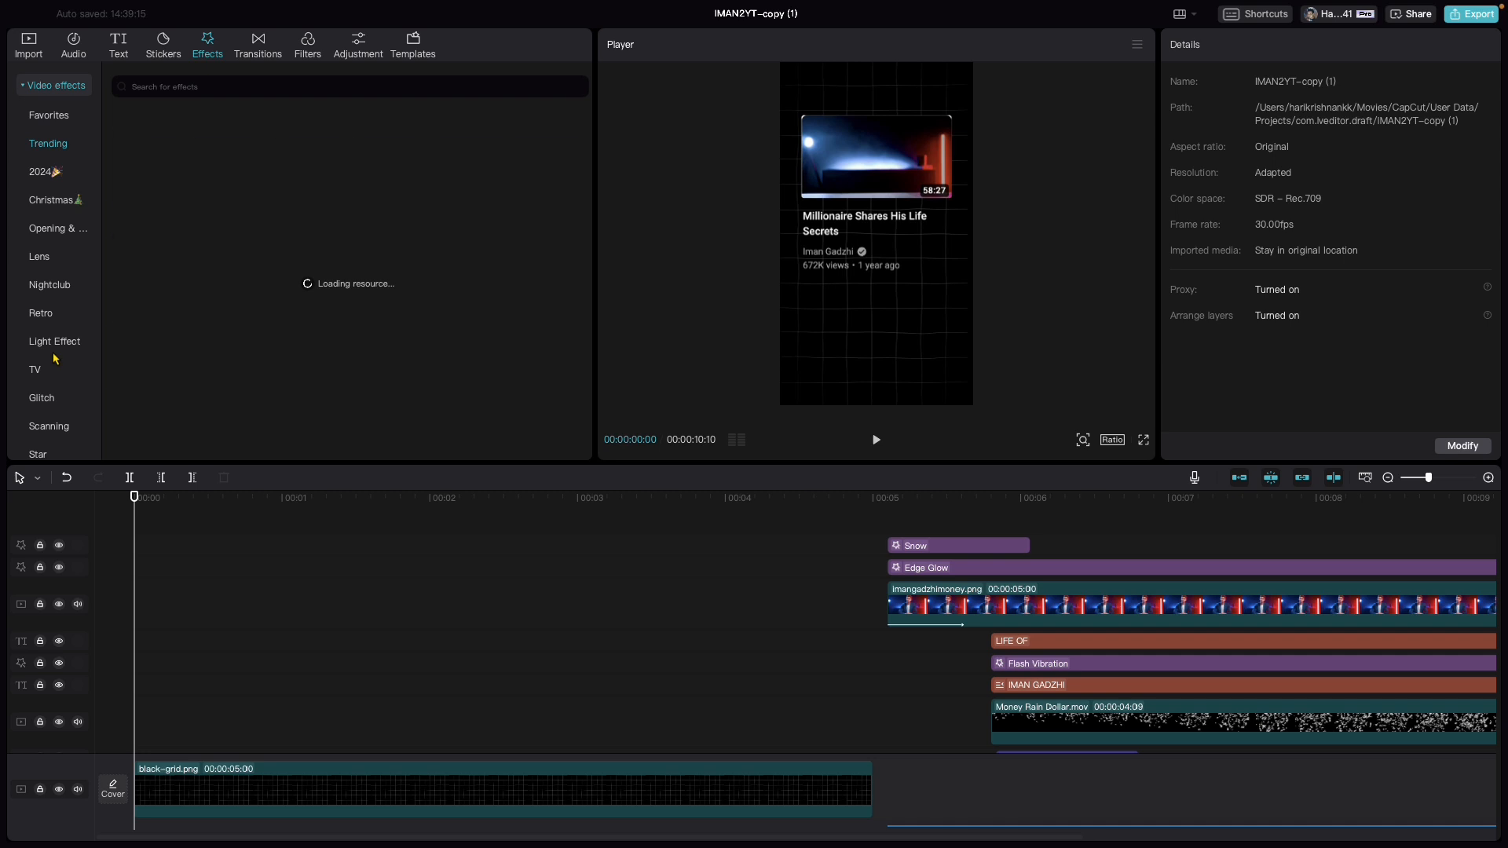
{"action": "scroll", "coordinate": [49, 298], "scroll_direction": "down", "scroll_amount": 5}
{"action": "left_click", "coordinate": [47, 277]}
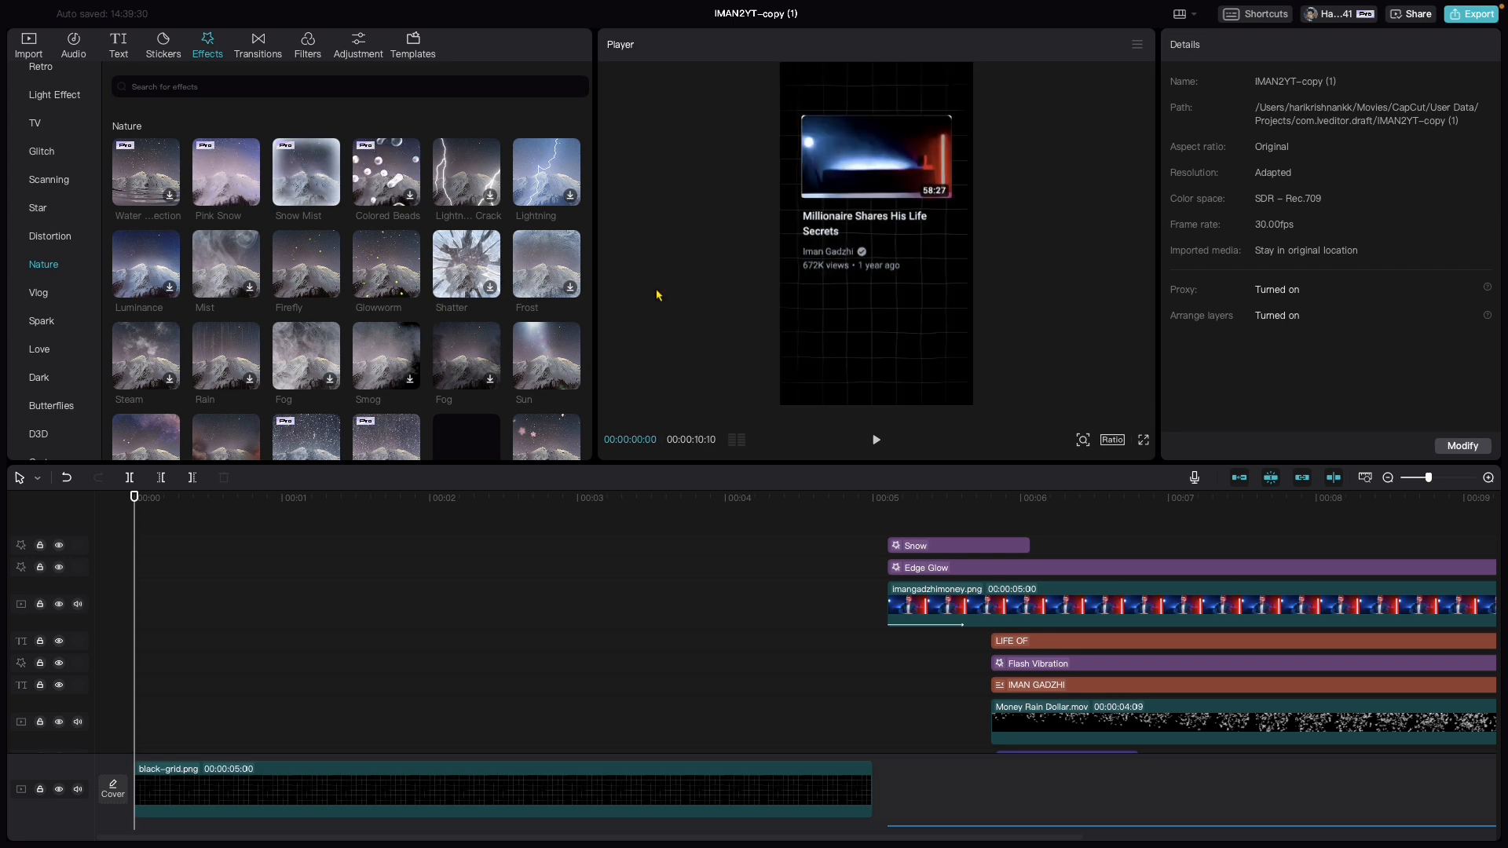
{"action": "left_click_drag", "start_coordinate": [917, 550], "coordinate": [157, 747]}
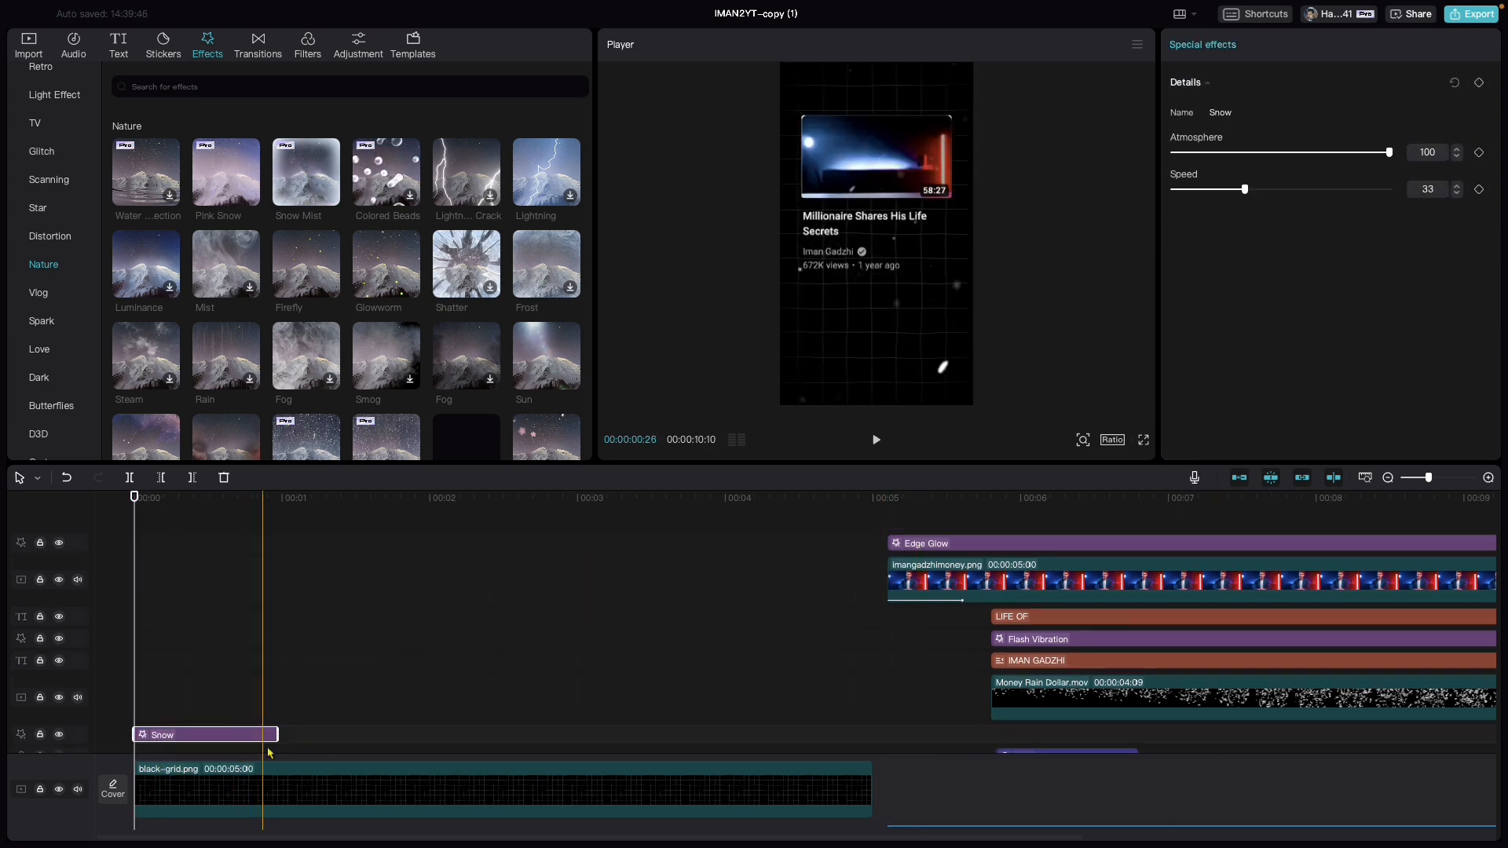
{"action": "left_click_drag", "start_coordinate": [273, 737], "coordinate": [872, 737]}
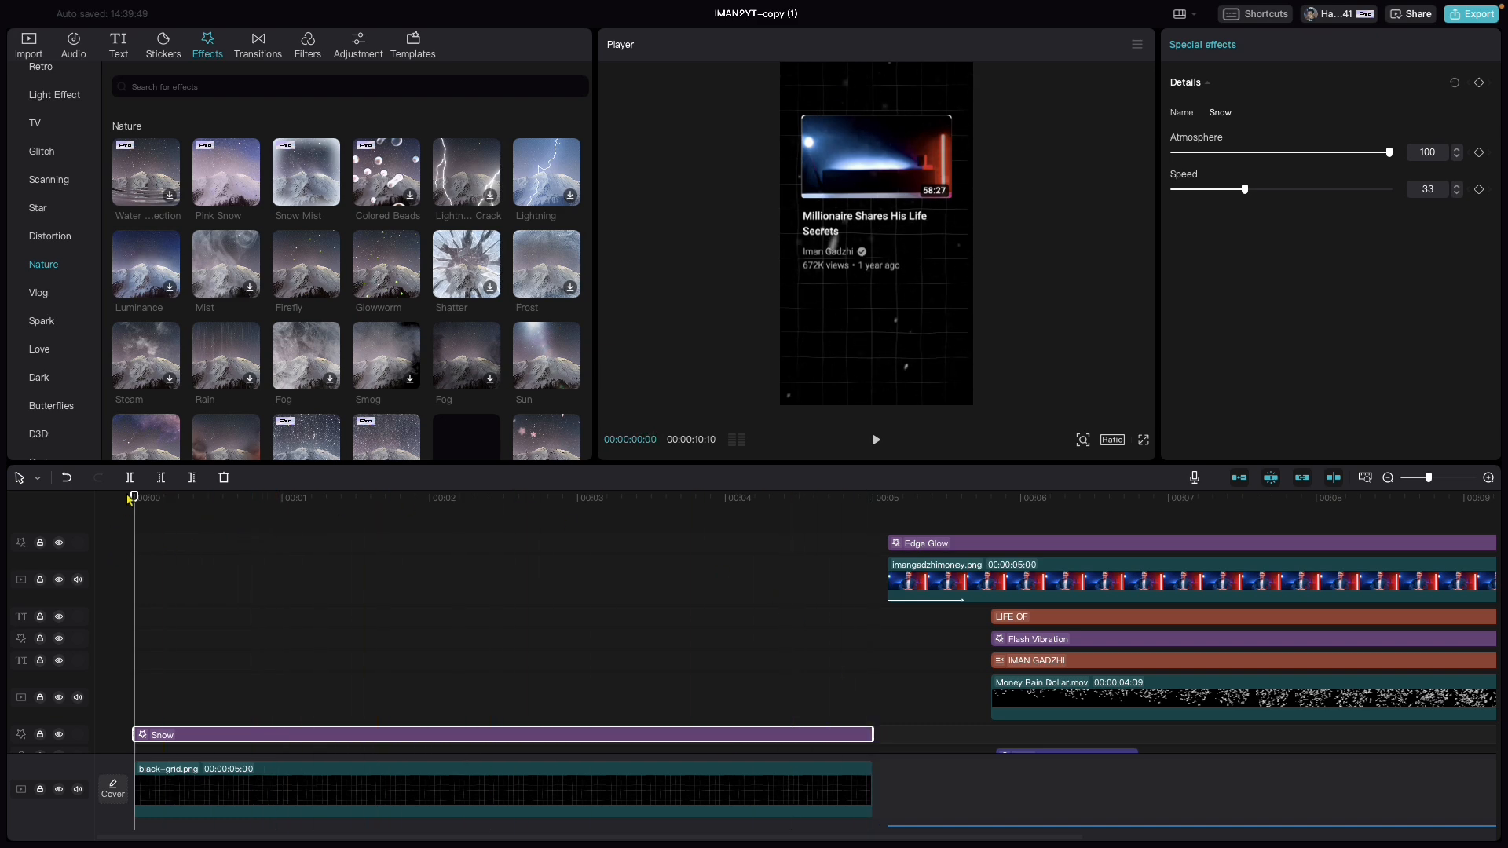
{"action": "key", "text": "space"}
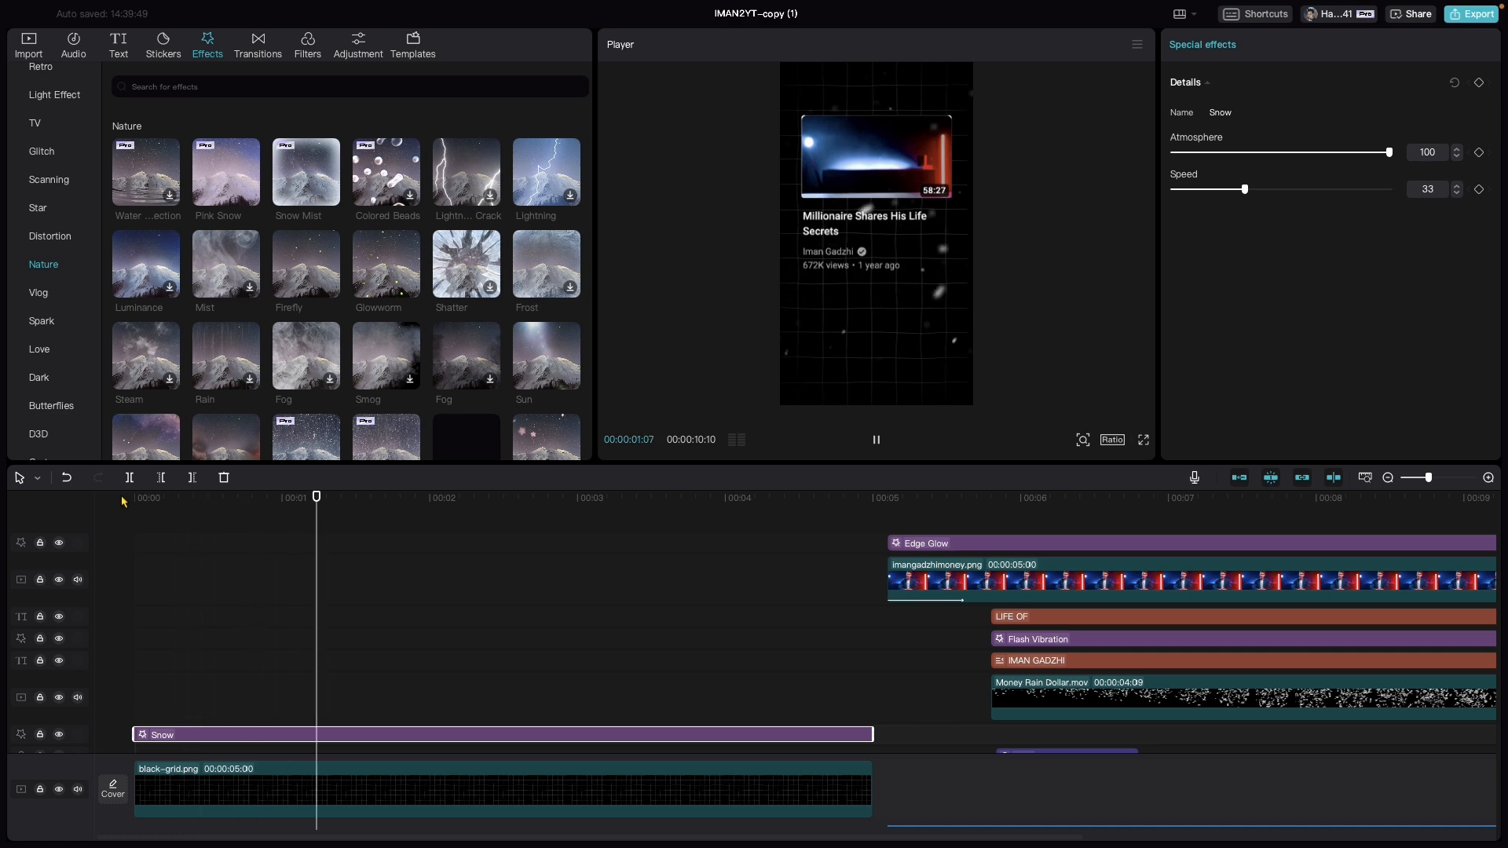
{"action": "key", "text": "space"}
{"action": "left_click", "coordinate": [128, 503]}
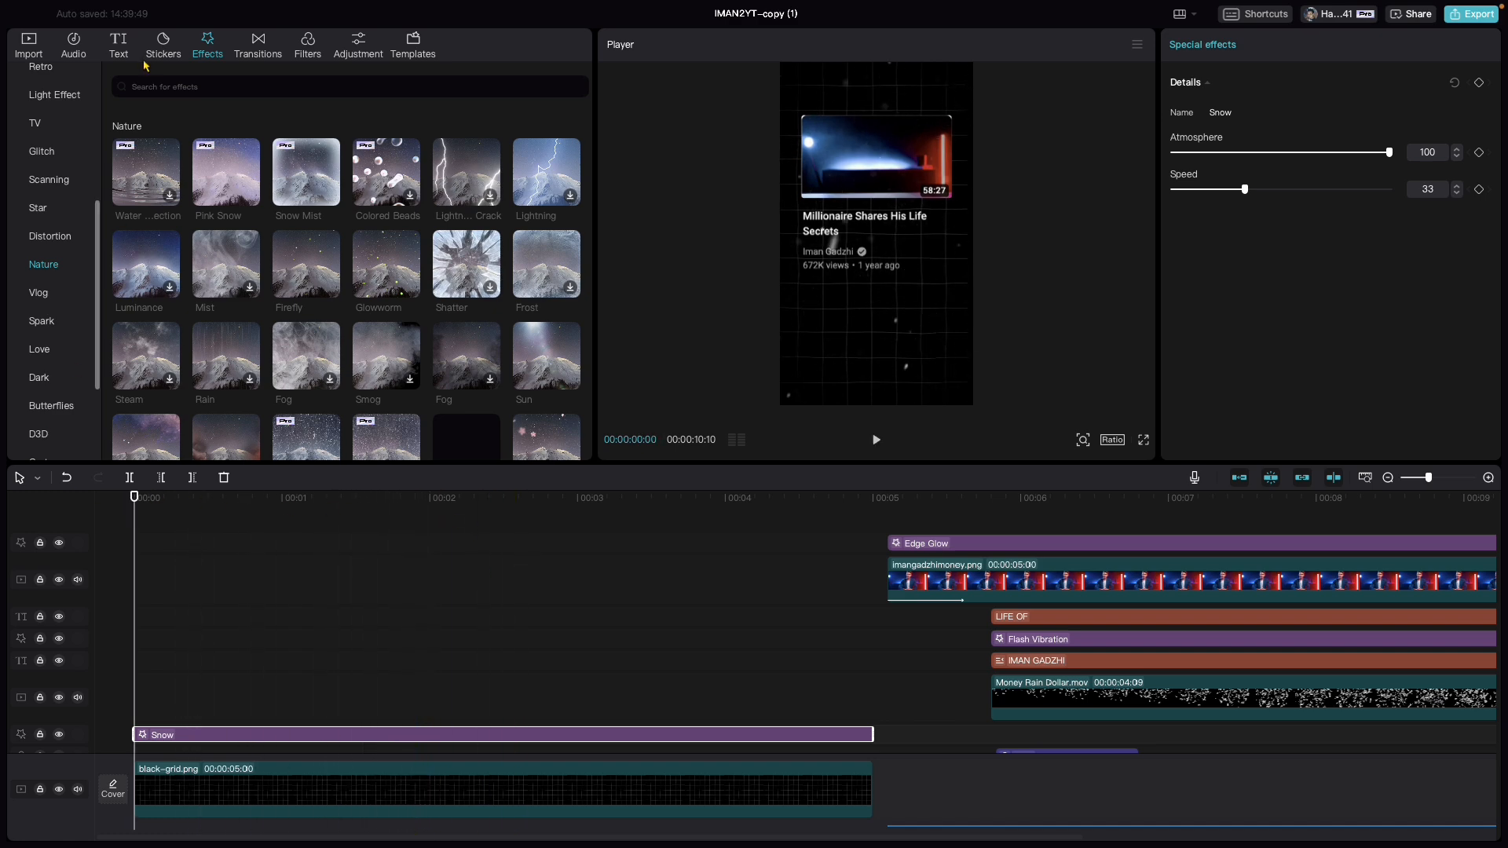
Place imangadzhimoney.png at the start of the timeline, on the track above the Snow effect.
{"action": "left_click", "coordinate": [28, 45]}
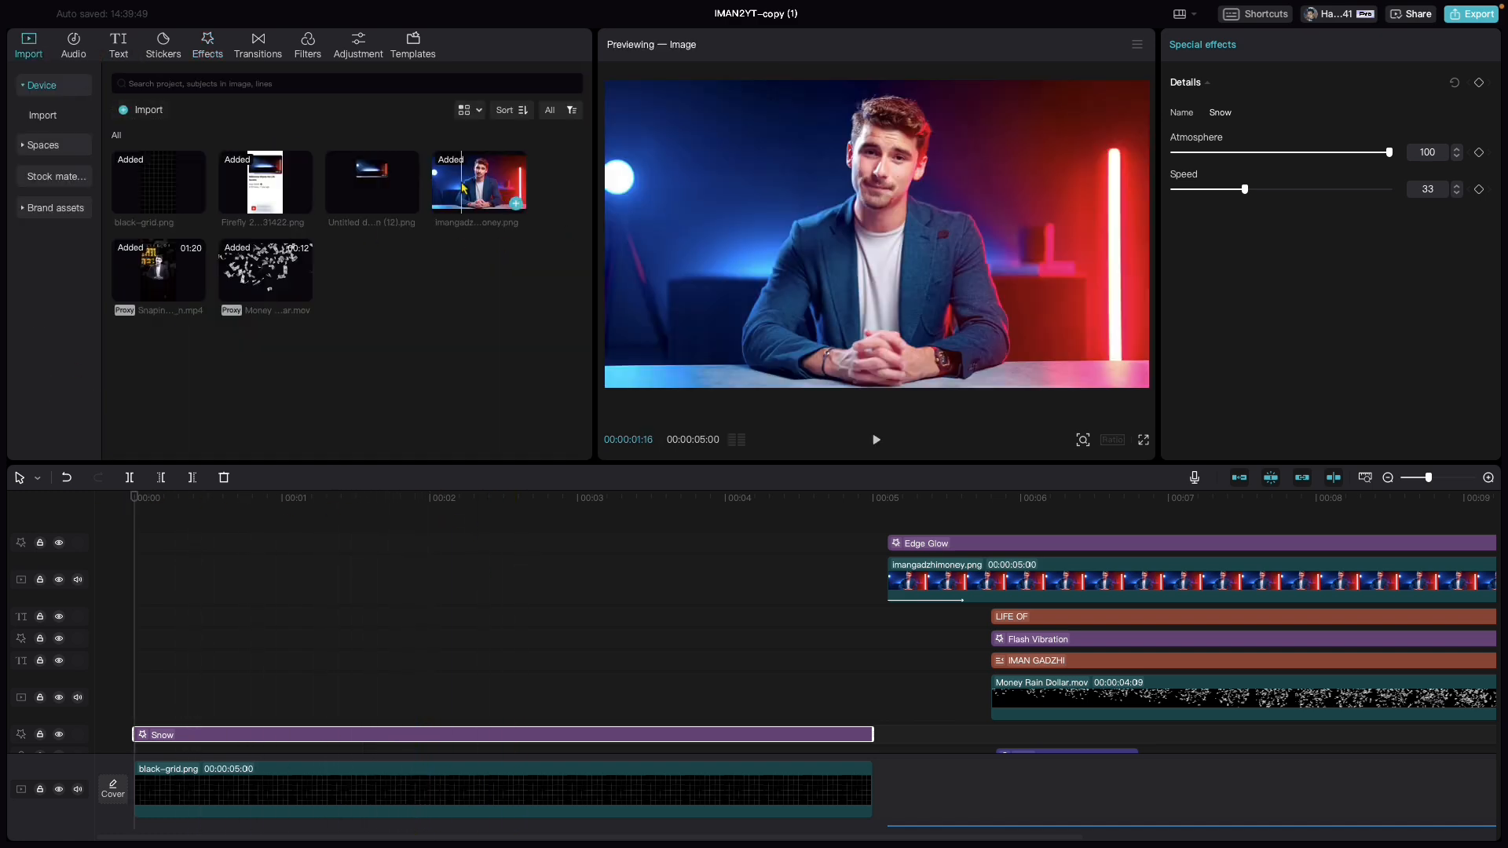
{"action": "right_click", "coordinate": [469, 188]}
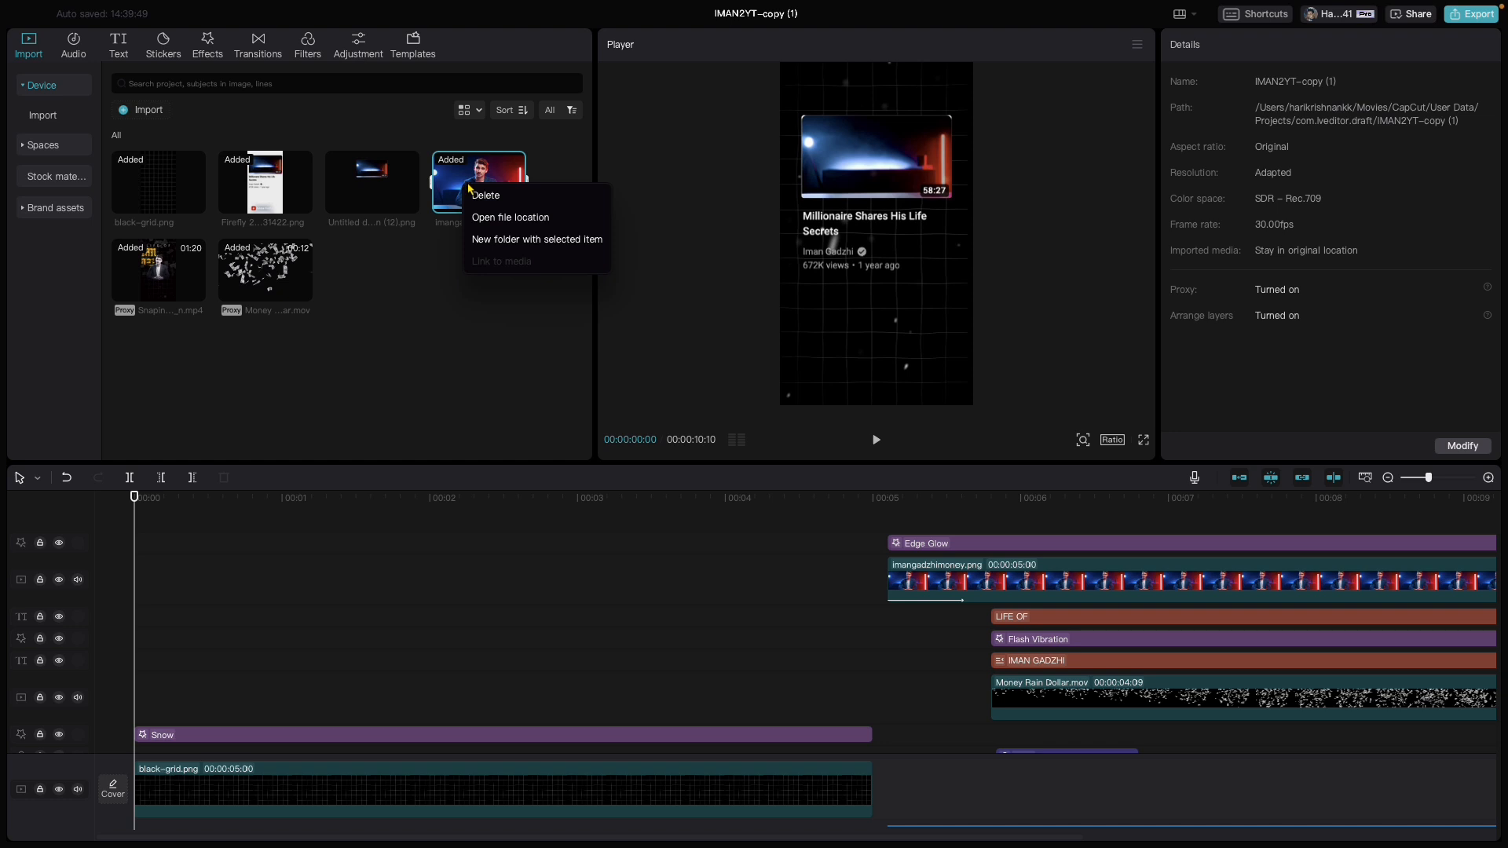
{"action": "left_click", "coordinate": [488, 220]}
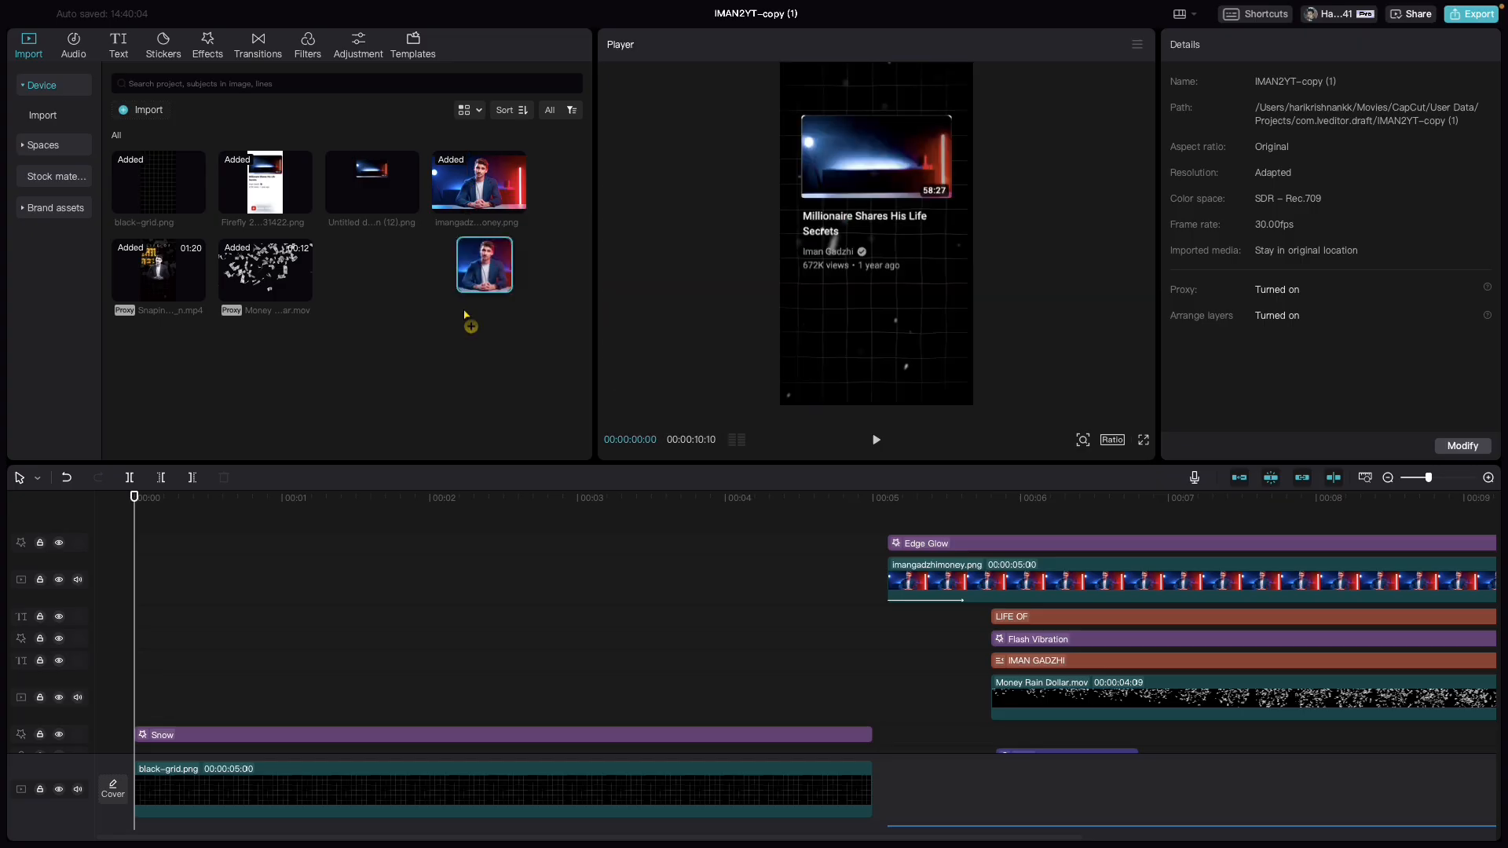
{"action": "left_click_drag", "start_coordinate": [468, 323], "coordinate": [138, 724]}
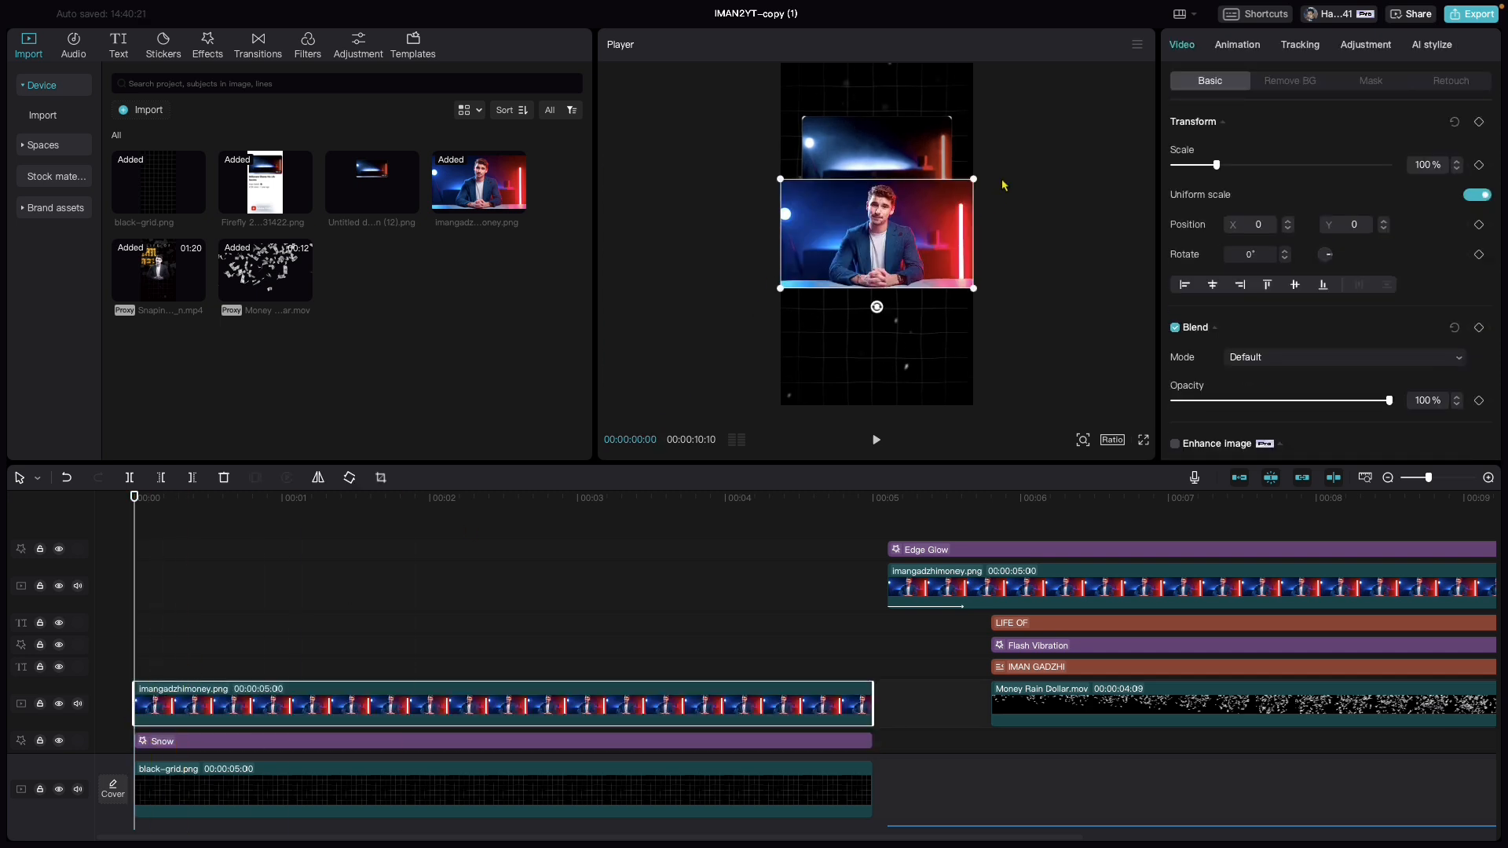
Move the imangadzhimoney.png overlay up to Y 615 and remove its background with Auto removal.
{"action": "left_click_drag", "start_coordinate": [860, 253], "coordinate": [875, 206]}
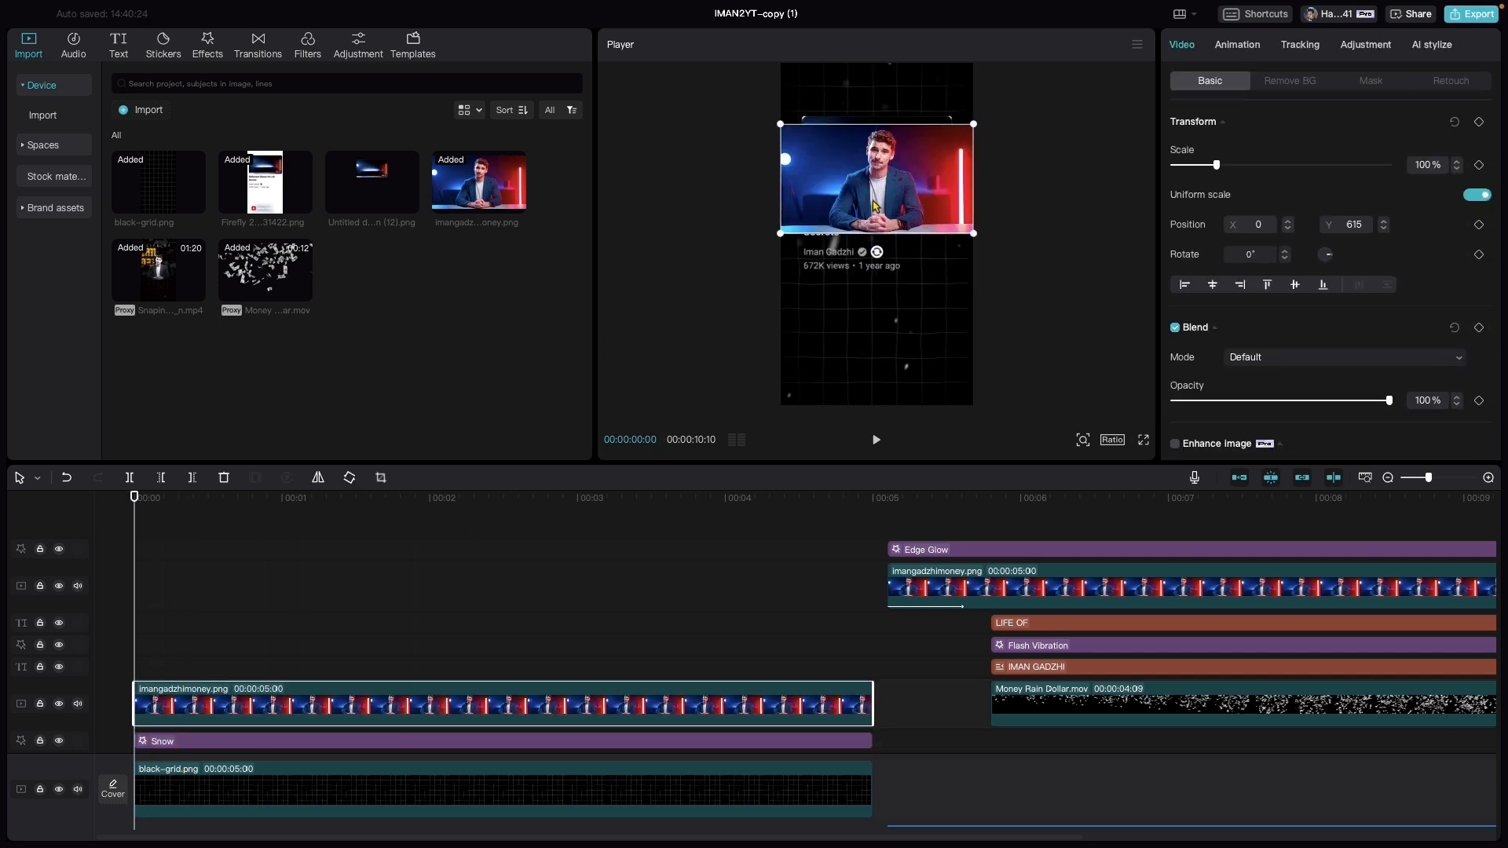
{"action": "left_click", "coordinate": [1296, 83]}
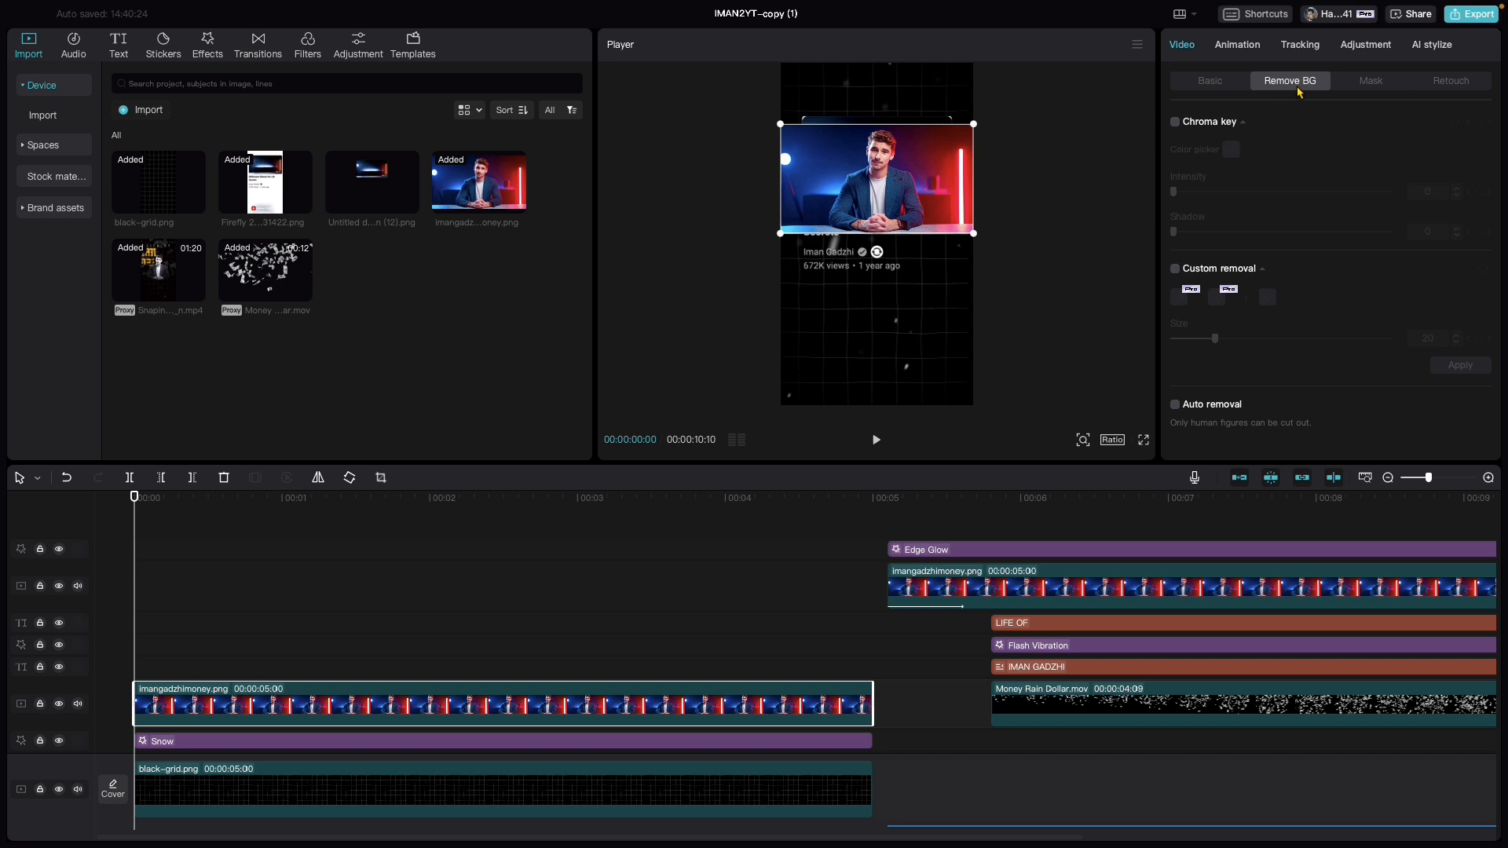
{"action": "left_click", "coordinate": [1178, 405]}
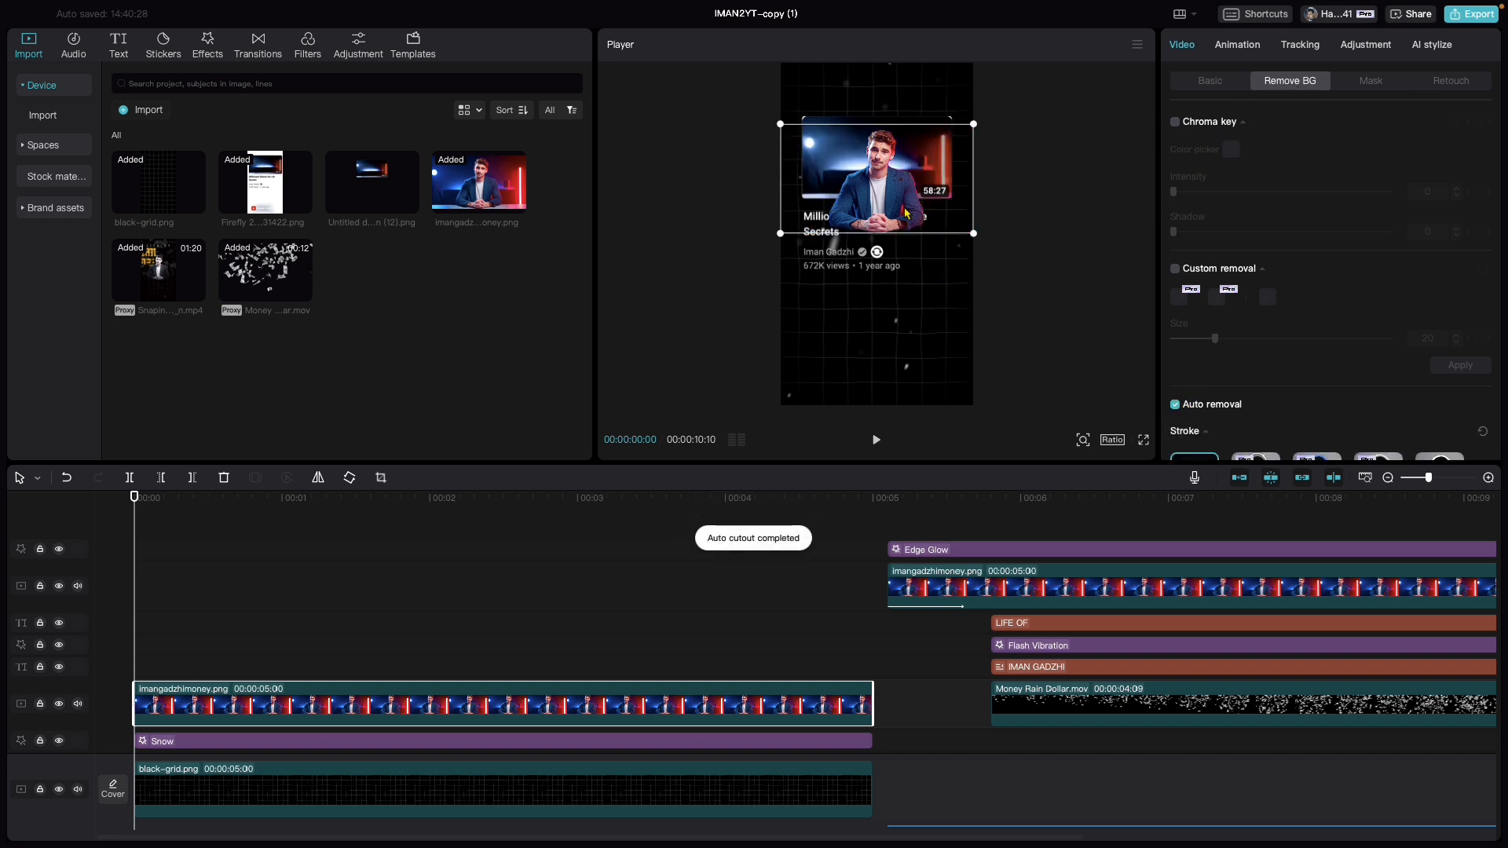
Scale down the cut-out man and position him inside the thumbnail so he fits within its frame.
{"action": "left_click", "coordinate": [1082, 443]}
{"action": "left_click_drag", "start_coordinate": [1053, 466], "coordinate": [1081, 469]}
{"action": "left_click_drag", "start_coordinate": [1128, 387], "coordinate": [1129, 377]}
{"action": "left_click_drag", "start_coordinate": [922, 297], "coordinate": [877, 230]}
{"action": "left_click_drag", "start_coordinate": [685, 72], "coordinate": [731, 97]}
{"action": "mouse_move", "coordinate": [897, 177]}
{"action": "left_mouse_down"}
{"action": "mouse_move", "coordinate": [901, 212]}
{"action": "mouse_move", "coordinate": [893, 194]}
{"action": "left_mouse_up"}
{"action": "left_click", "coordinate": [331, 645]}
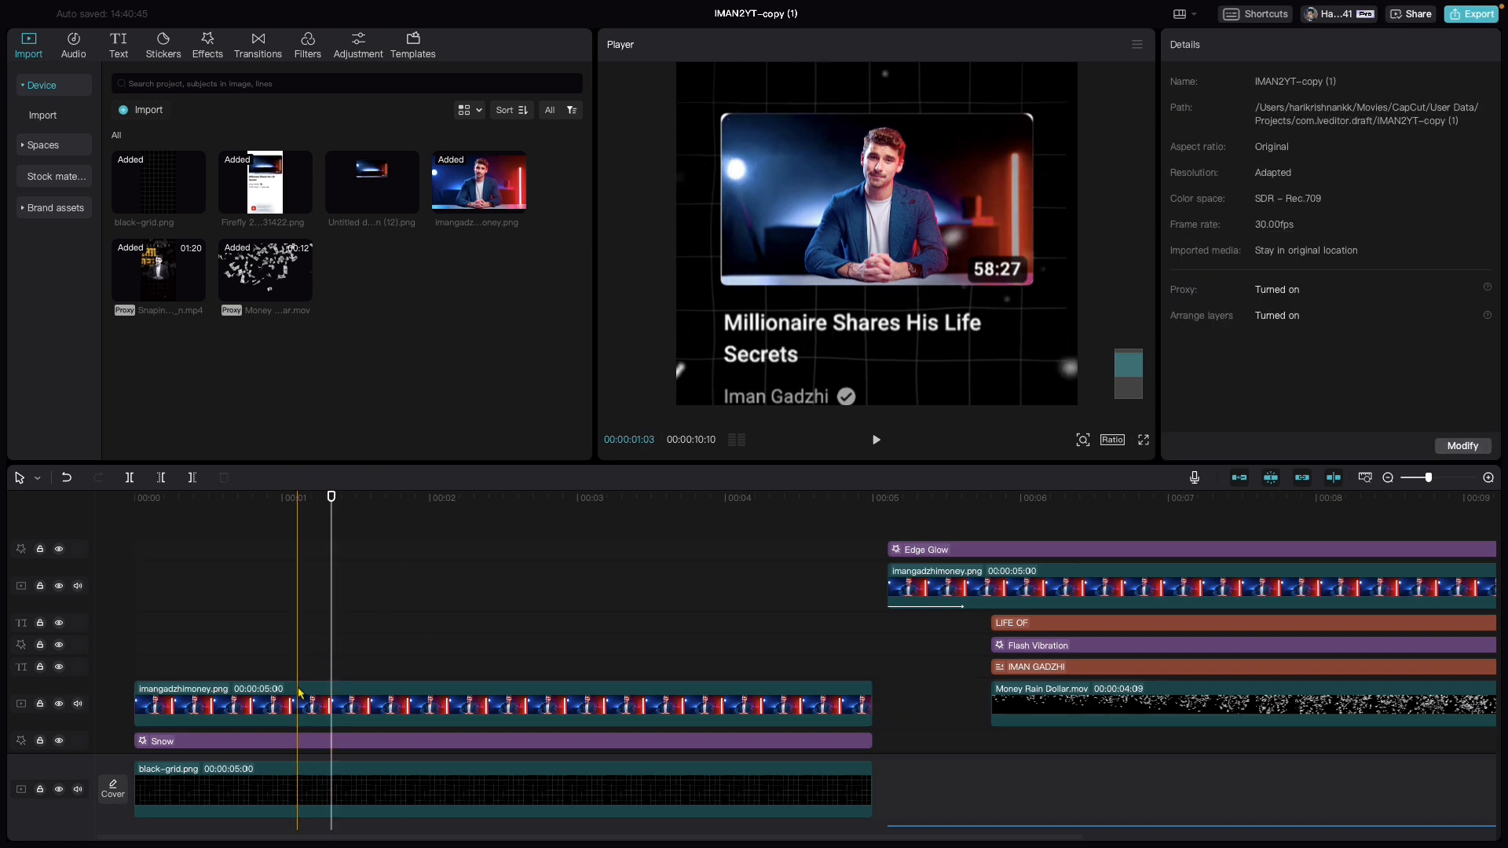
Apply the Fade In entrance animation to the first imangadzhimoney.png clip and preview it from the start.
{"action": "left_click", "coordinate": [299, 691]}
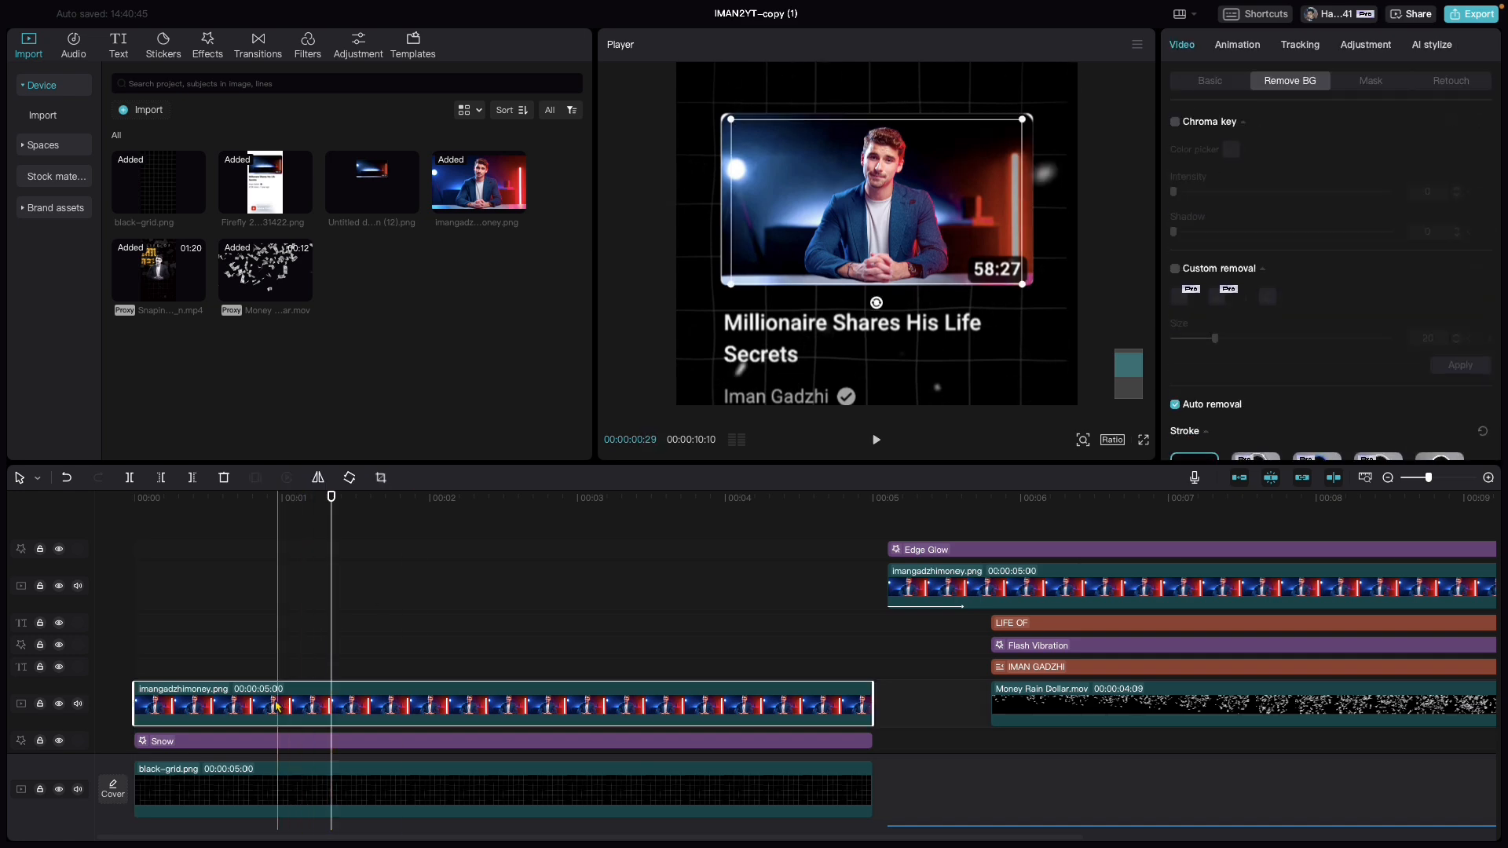
{"action": "left_click", "coordinate": [1239, 46]}
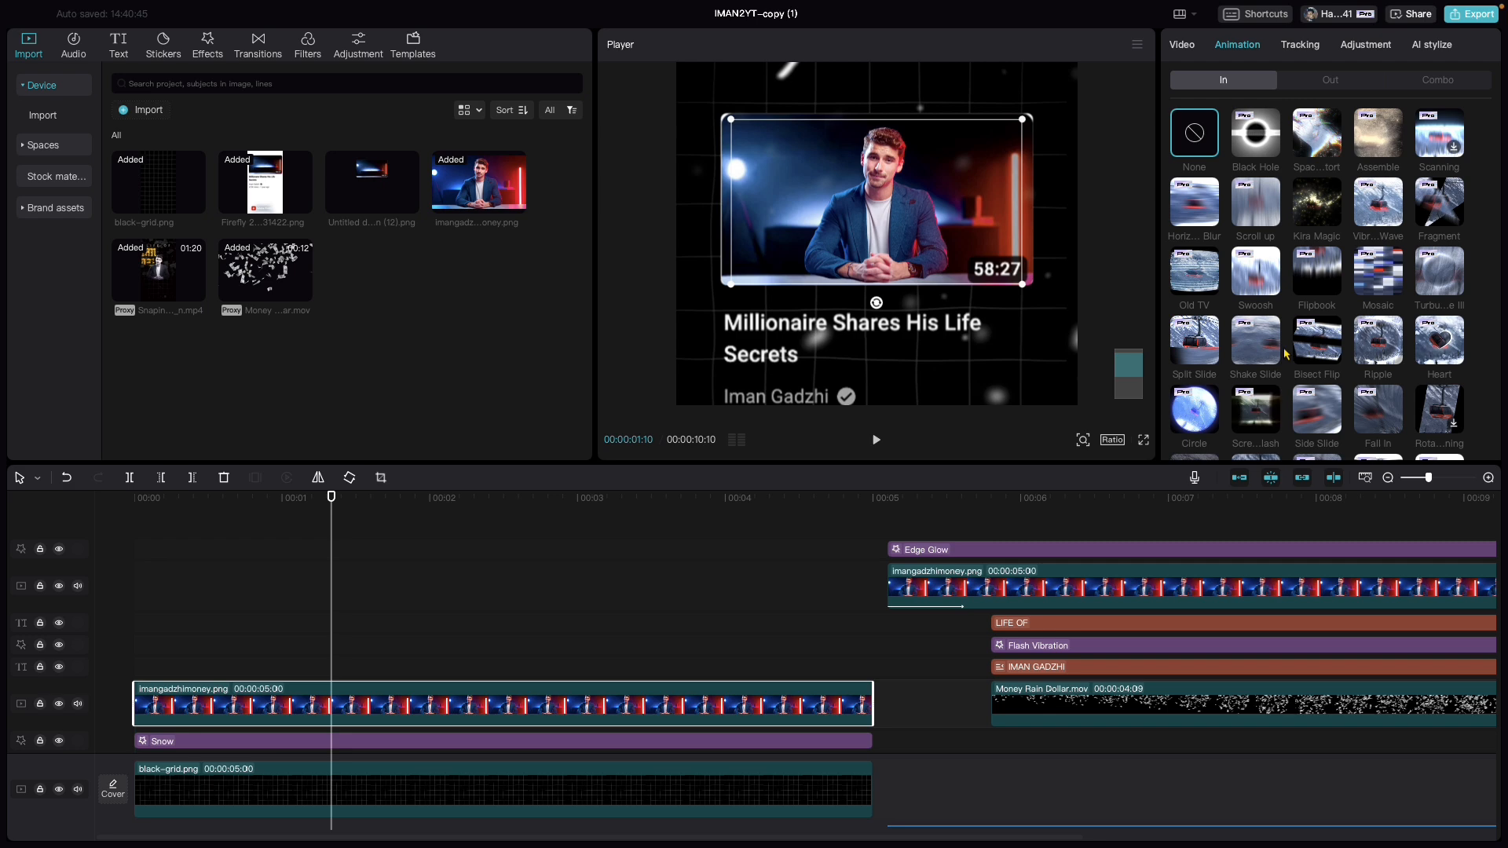
{"action": "scroll", "coordinate": [1283, 354], "scroll_direction": "down", "scroll_amount": 4}
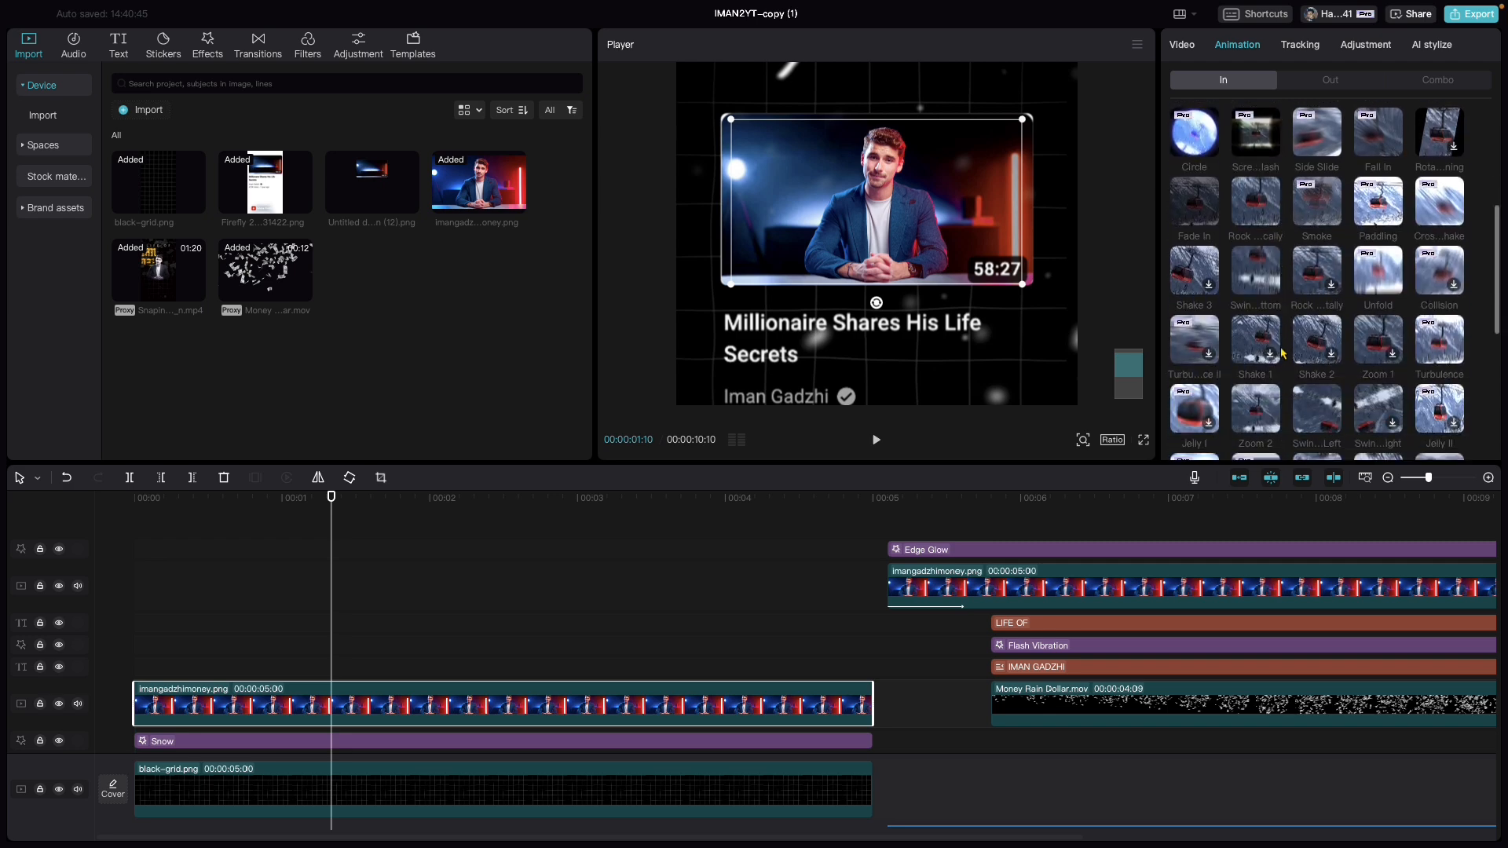
{"action": "left_click", "coordinate": [1194, 201]}
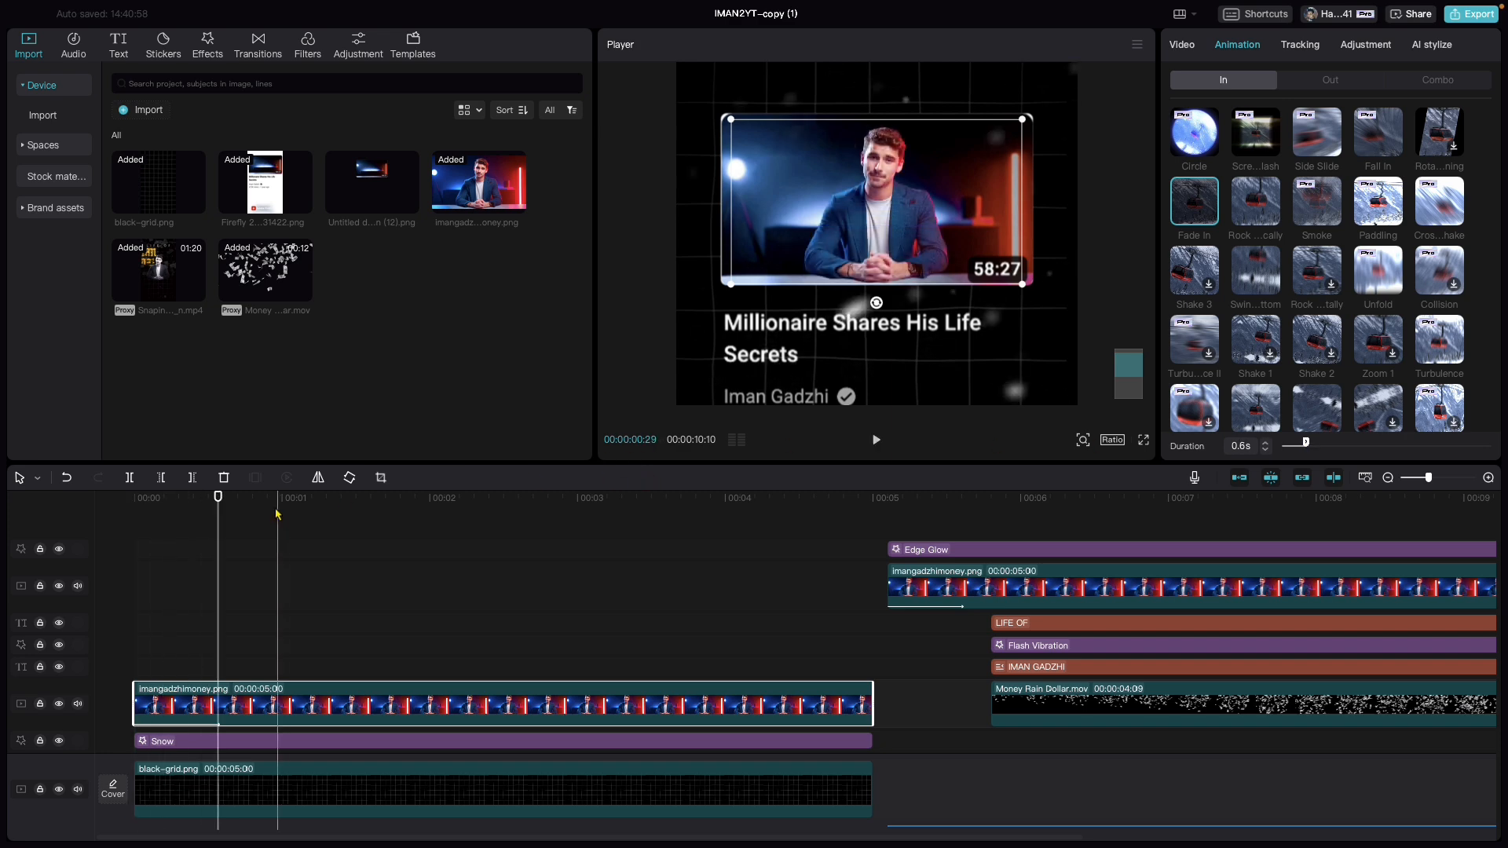
{"action": "left_click_drag", "start_coordinate": [206, 503], "coordinate": [130, 515]}
{"action": "key", "text": "space"}
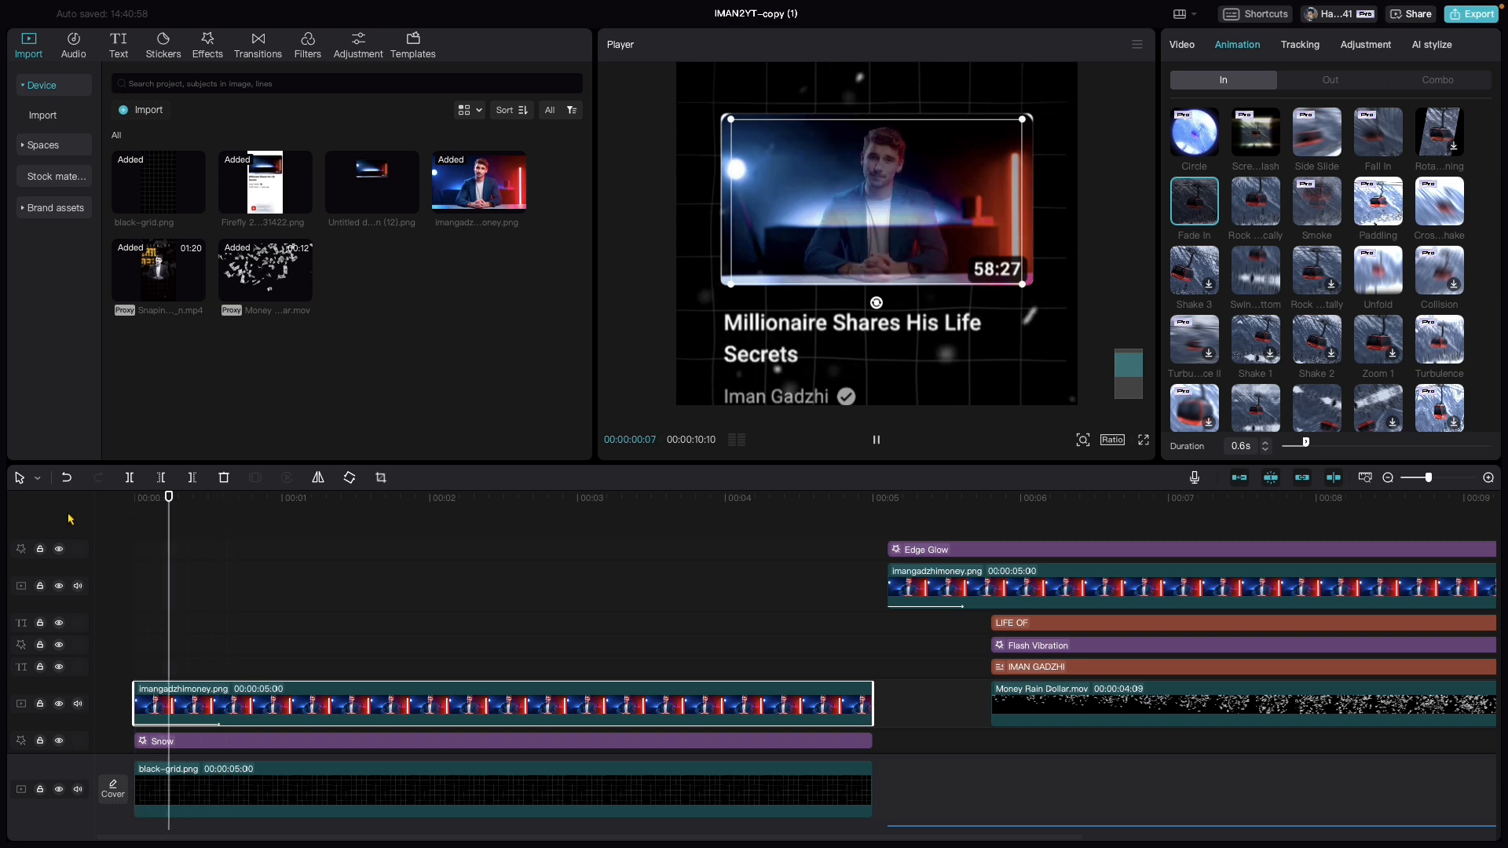
{"action": "left_click", "coordinate": [314, 602]}
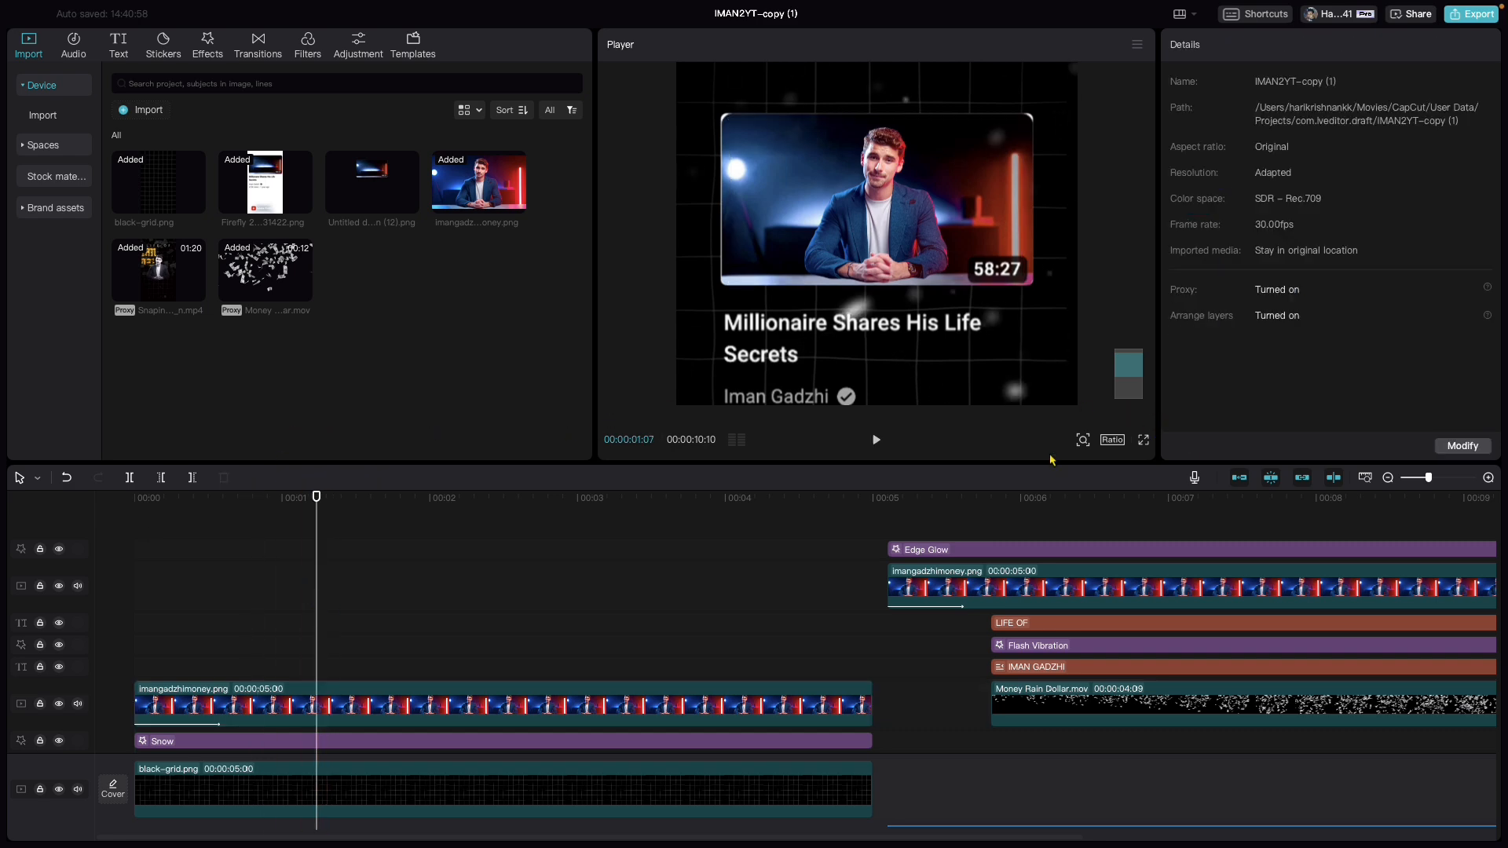
Move the Edge Glow effect to the start of the timeline, on the track above the first imangadzhimoney.png clip.
{"action": "left_click", "coordinate": [1083, 441]}
{"action": "left_click", "coordinate": [1054, 469]}
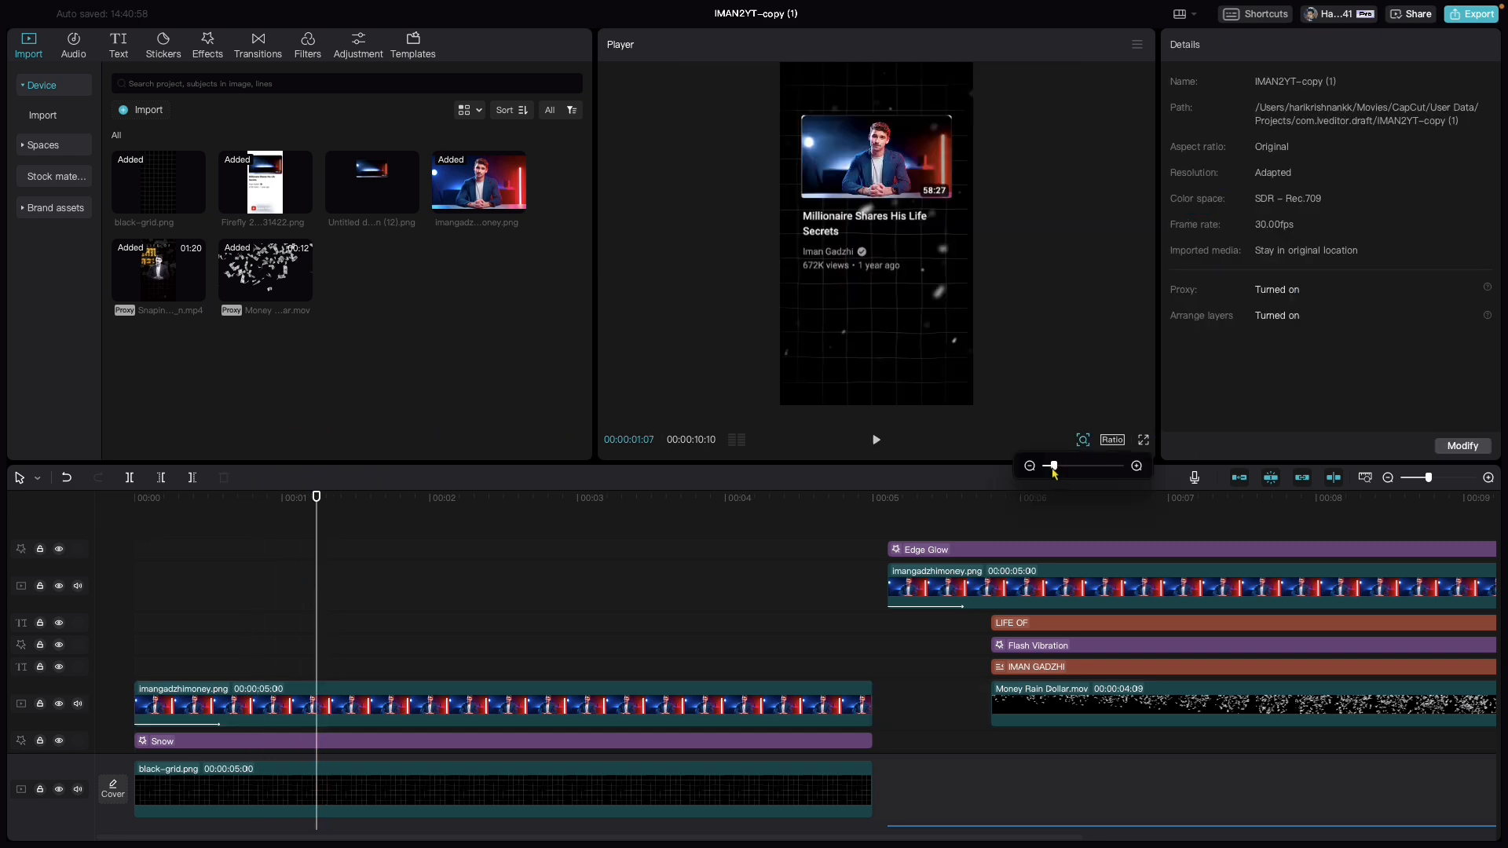
{"action": "left_click", "coordinate": [315, 495]}
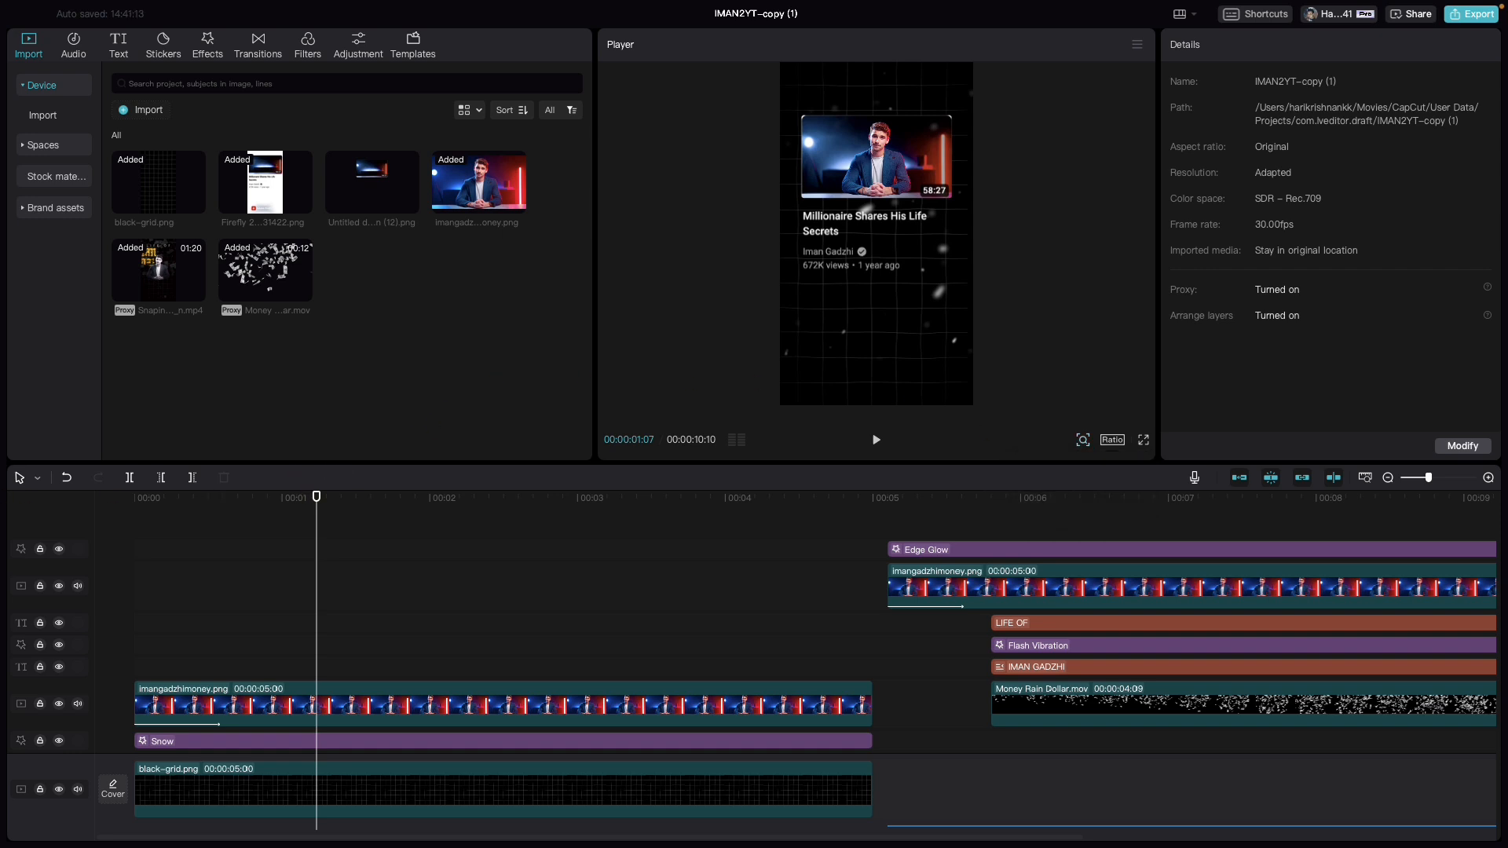
{"action": "left_click_drag", "start_coordinate": [317, 497], "coordinate": [270, 497]}
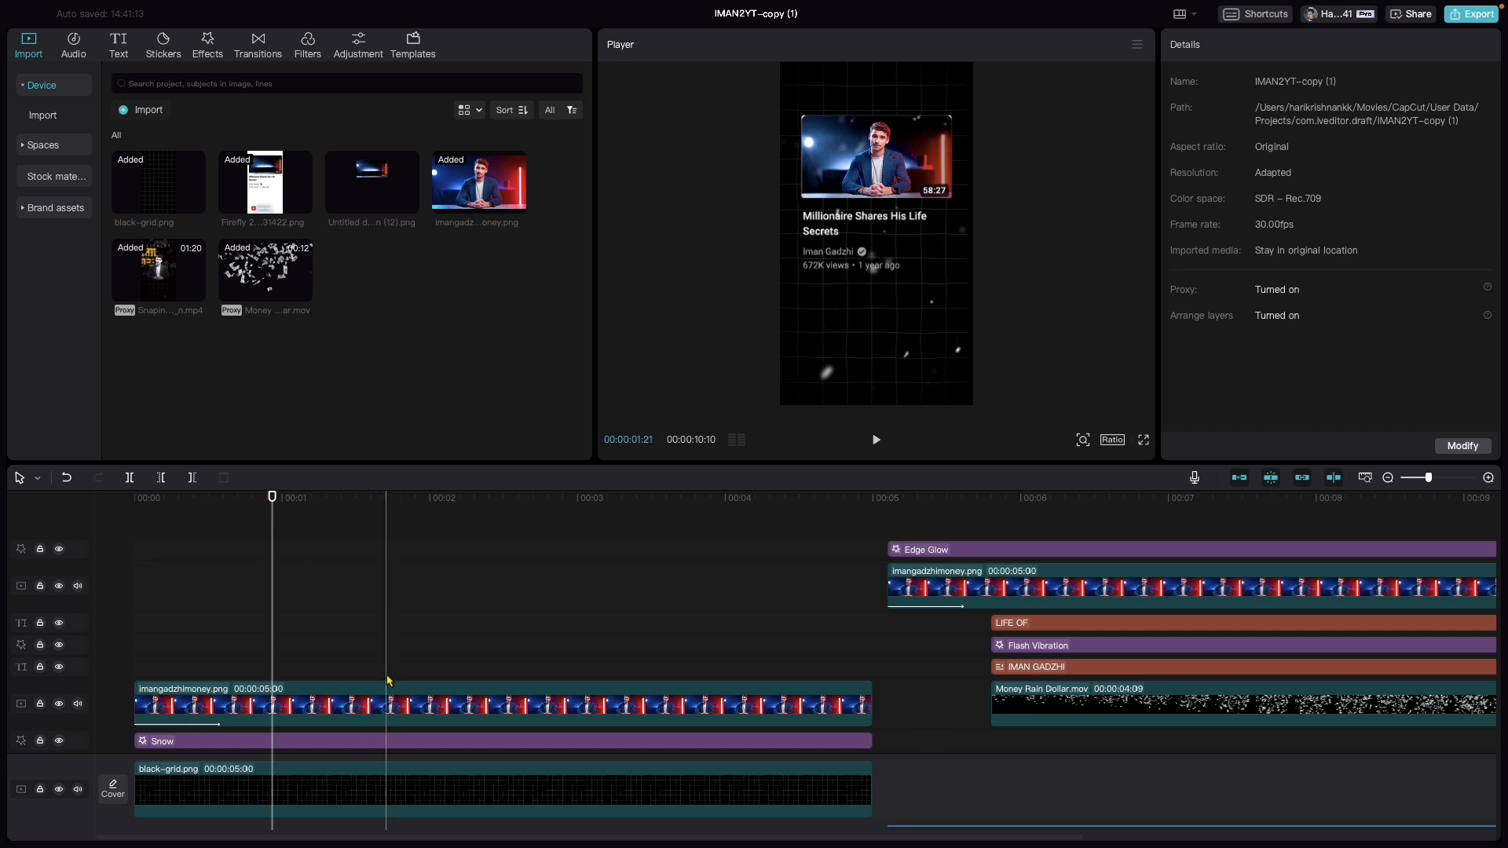
{"action": "left_click_drag", "start_coordinate": [931, 550], "coordinate": [176, 682]}
Search the effects library for "edge glow" and preview the Edge Glow video effect.
{"action": "left_click", "coordinate": [206, 39]}
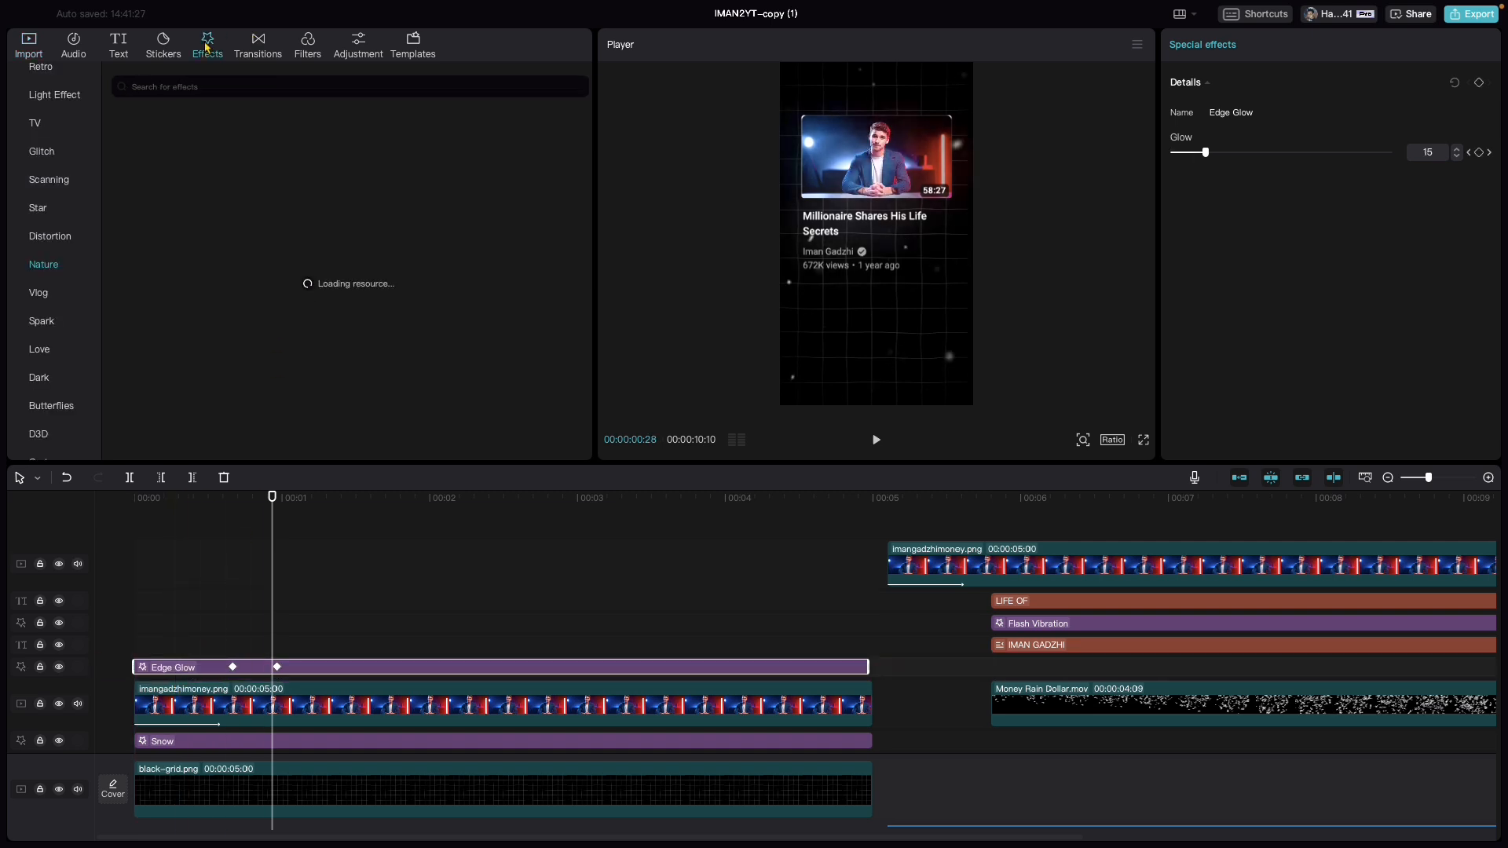
{"action": "left_click", "coordinate": [201, 92]}
{"action": "type", "text": "edge glow"}
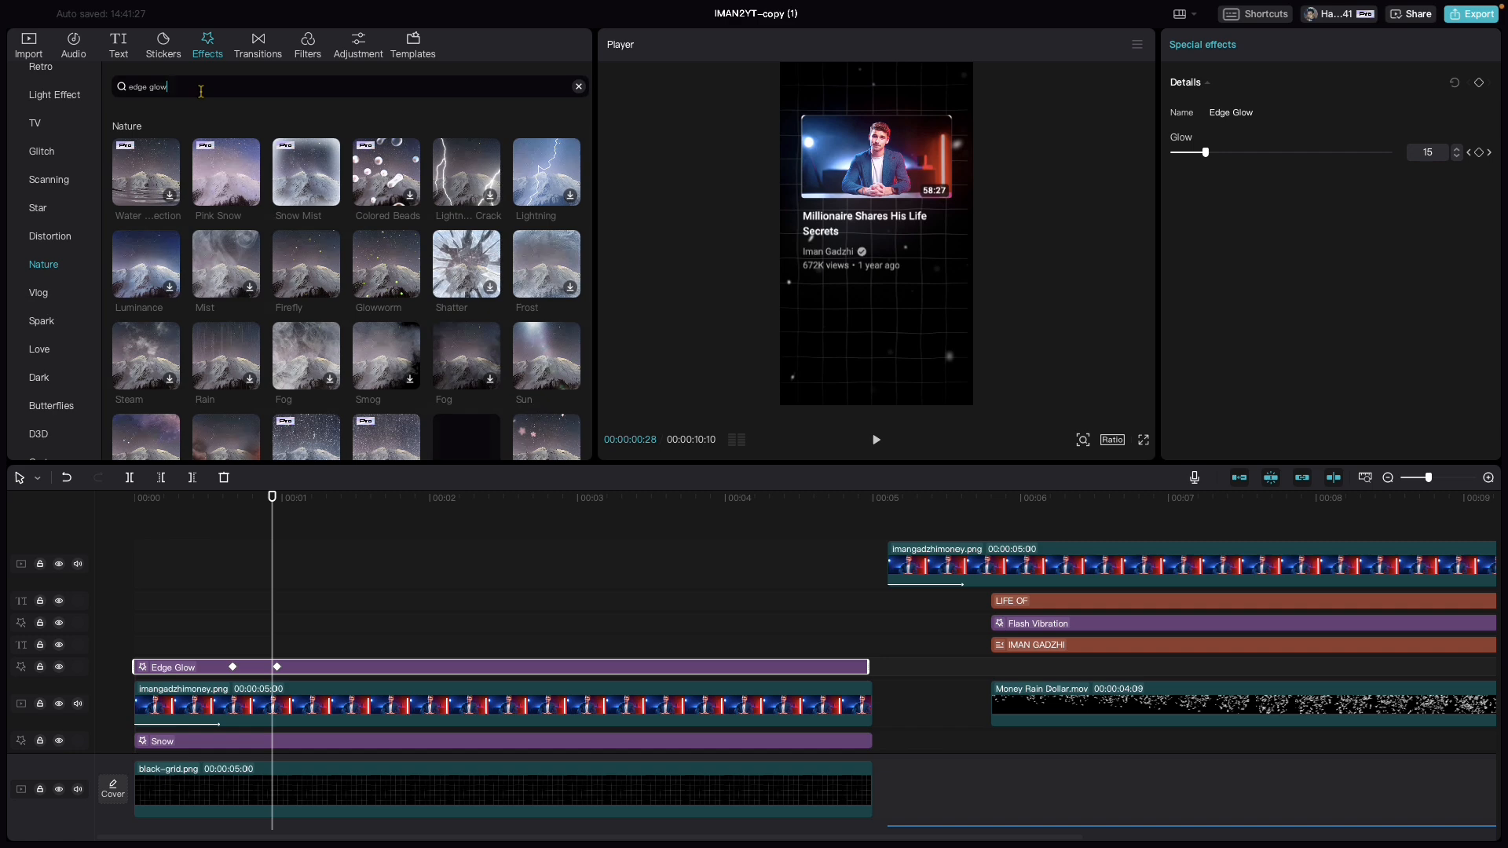
{"action": "key", "text": "Return"}
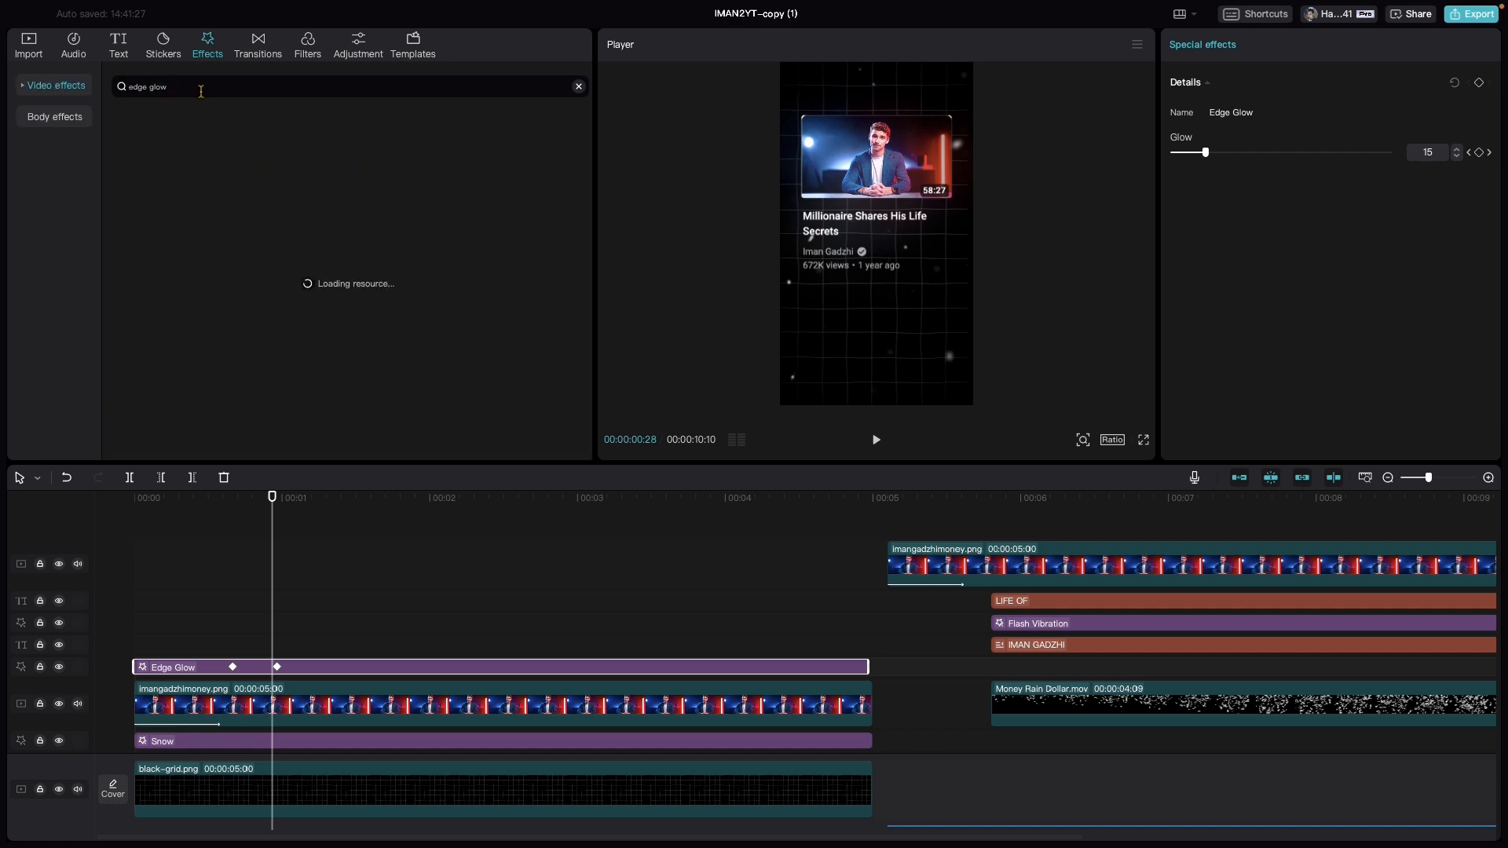
{"action": "mouse_move", "coordinate": [141, 181]}
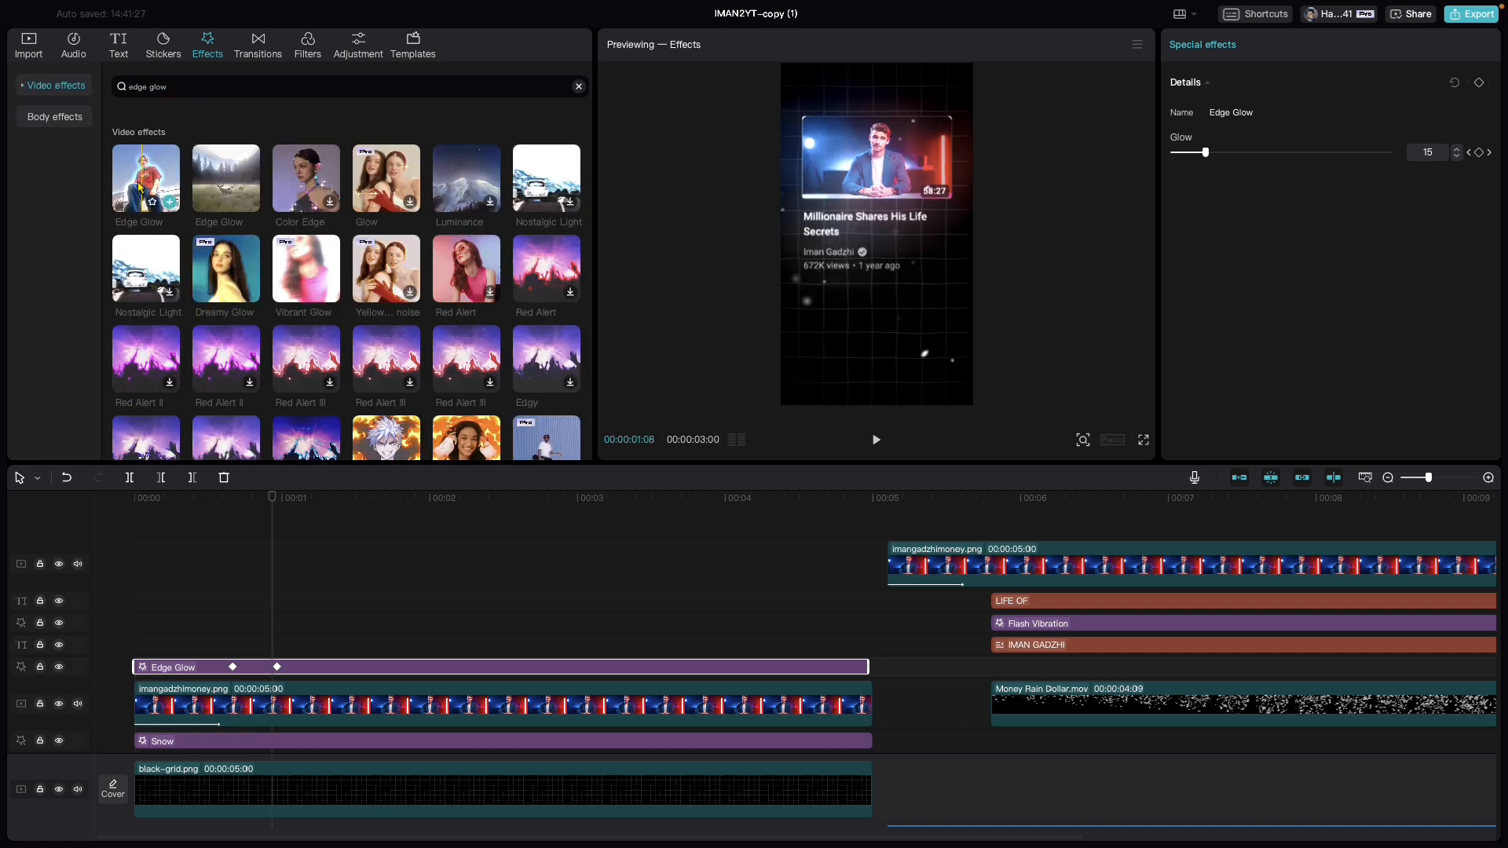
{"action": "left_click", "coordinate": [296, 655]}
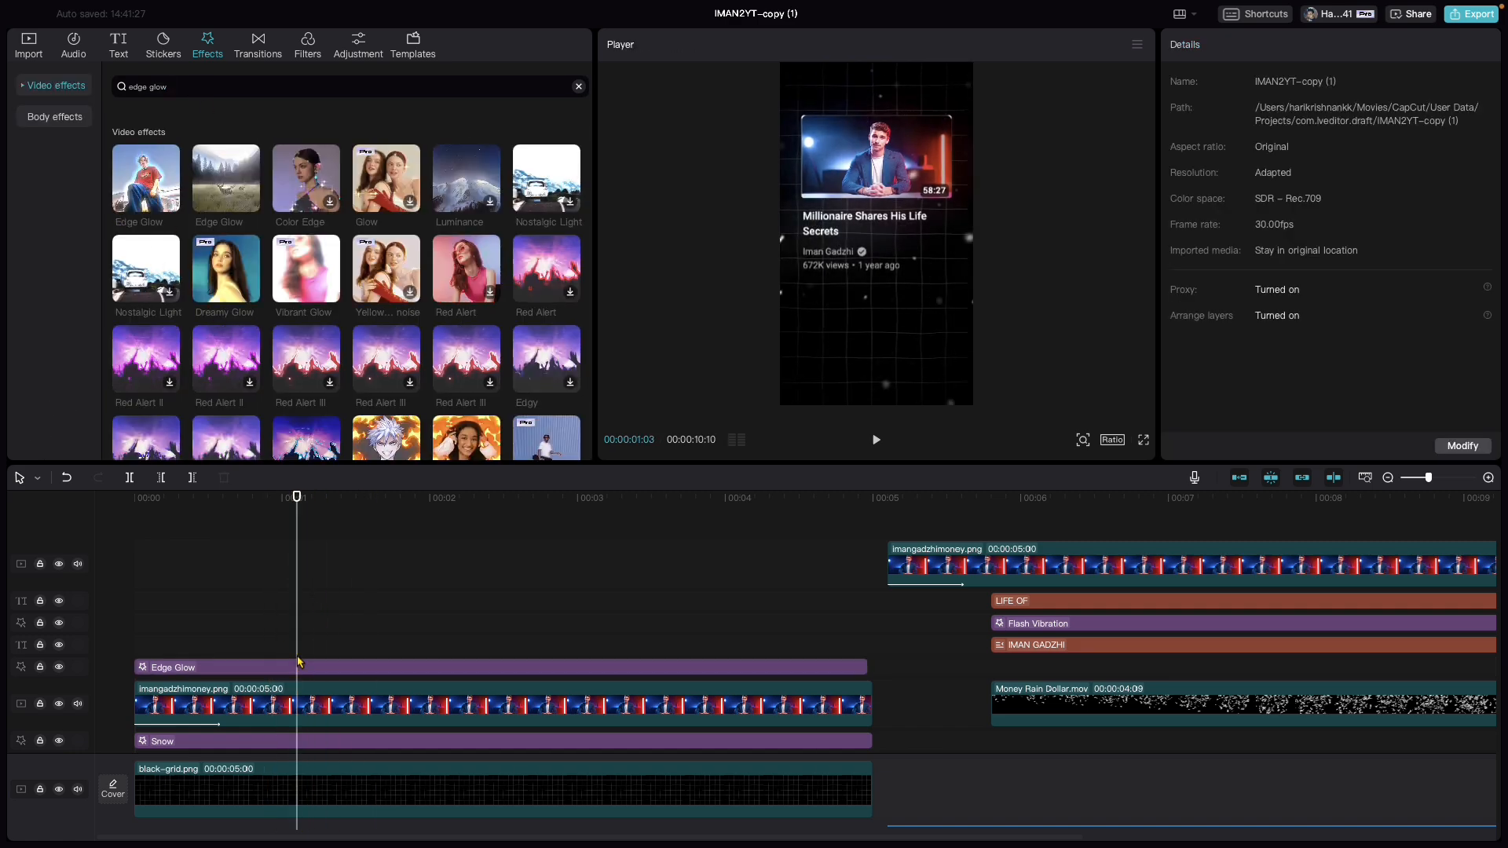
Remove the existing Glow keyframes from the Edge Glow effect and play the intro from the start.
{"action": "left_click", "coordinate": [188, 667]}
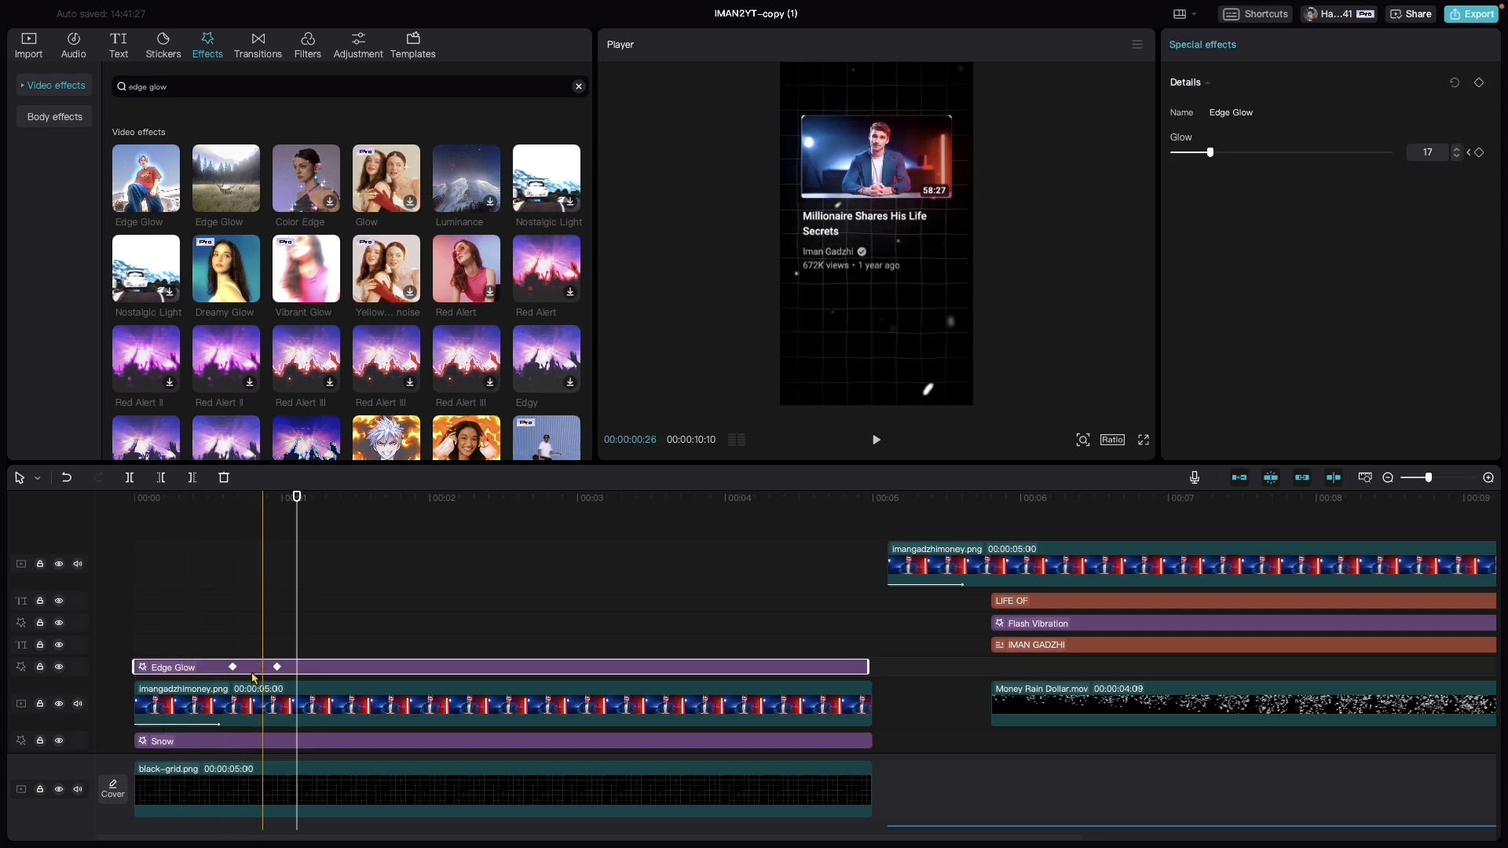
{"action": "left_click", "coordinate": [233, 668]}
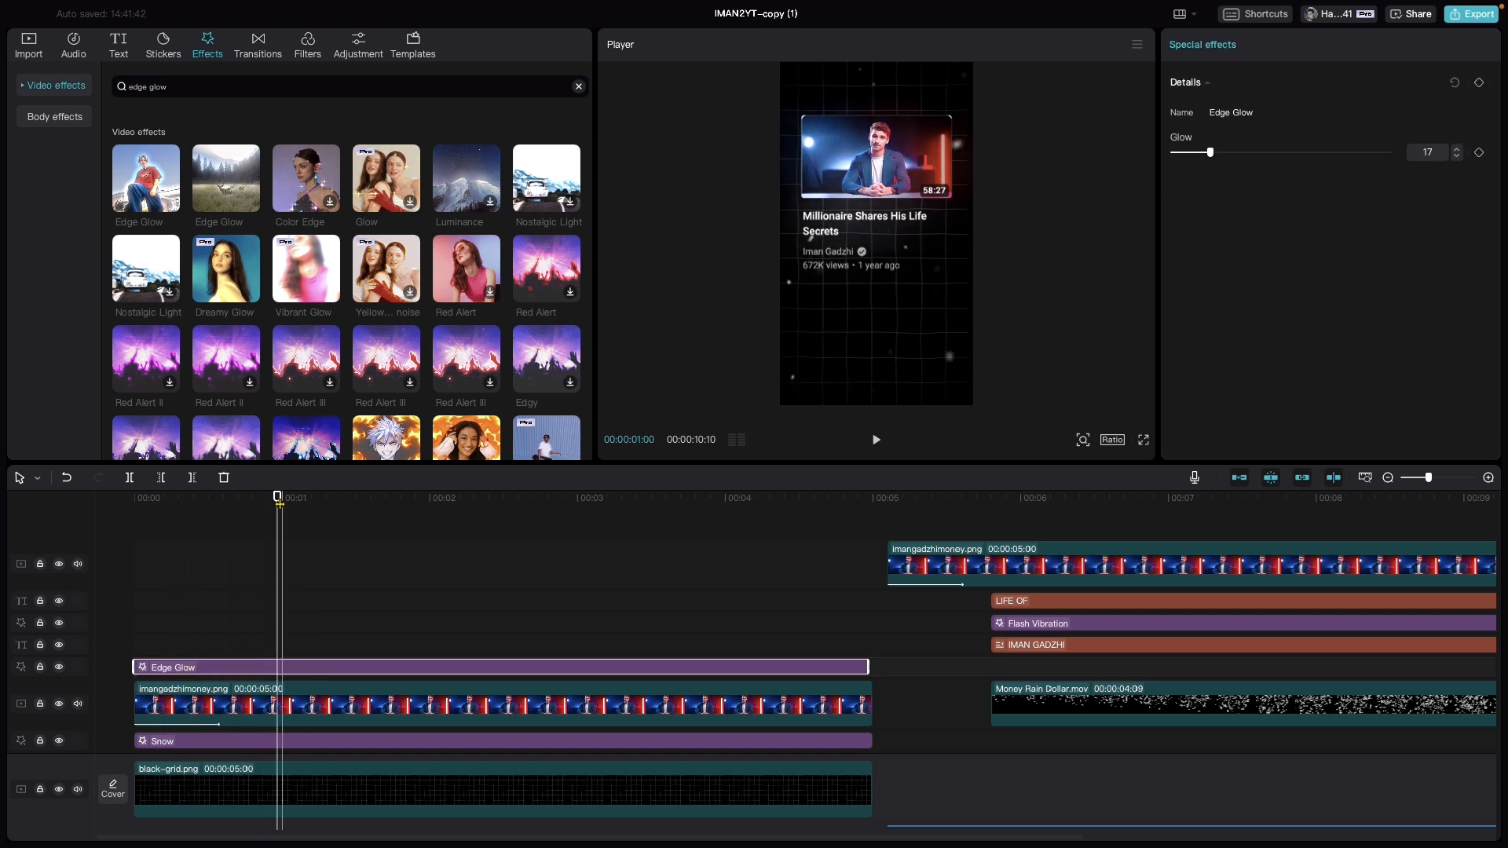
{"action": "left_click_drag", "start_coordinate": [279, 498], "coordinate": [4, 503]}
{"action": "key", "text": "space"}
{"action": "key", "text": "space"}
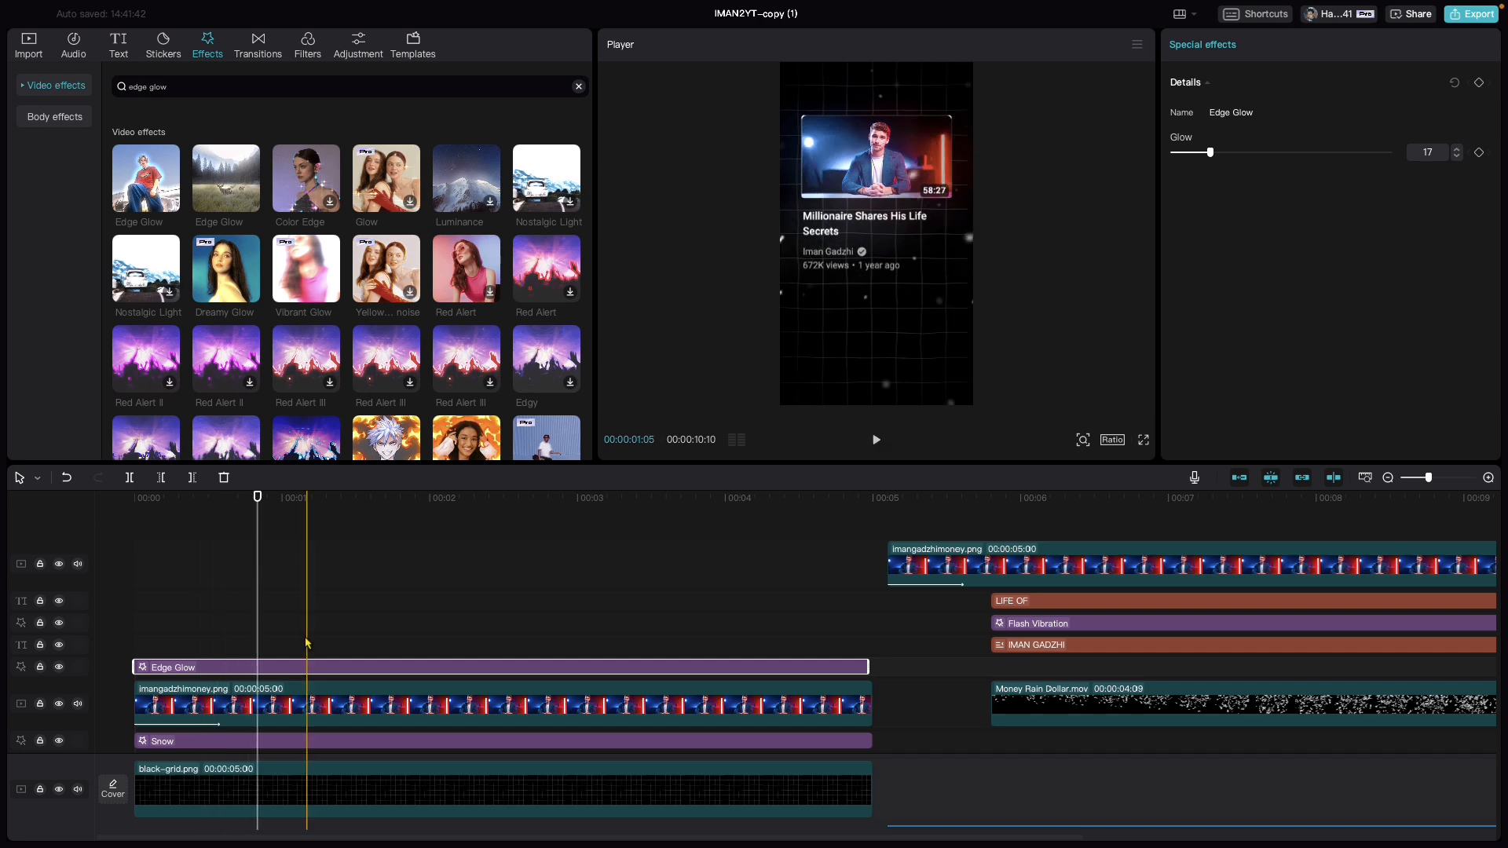
Keyframe the Edge Glow effect's Glow at 0 at the timeline start and at 19 at 00:00:00:16.
{"action": "left_click_drag", "start_coordinate": [259, 498], "coordinate": [6, 512]}
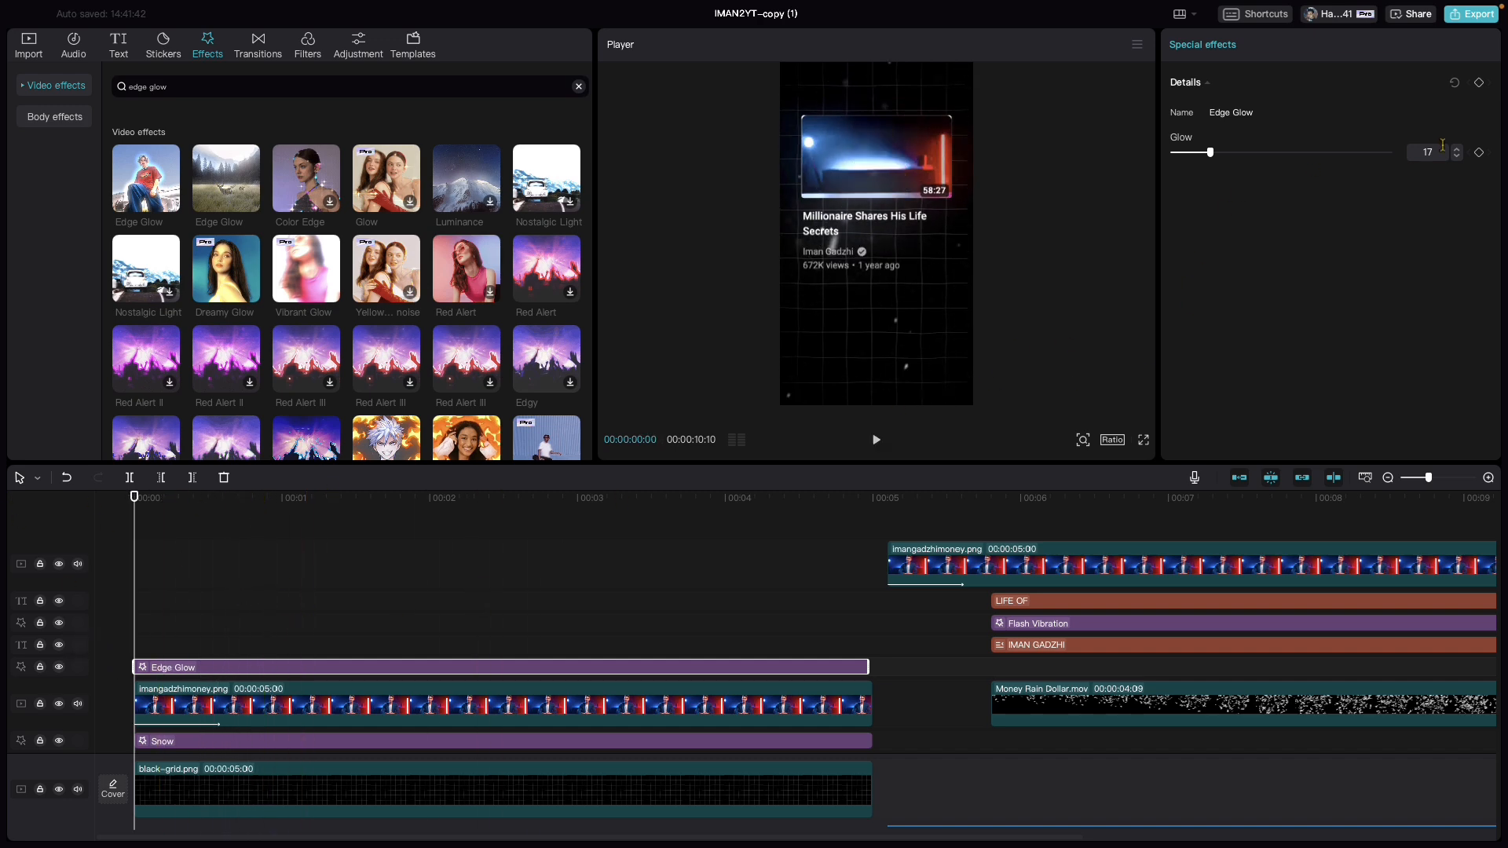
{"action": "left_click_drag", "start_coordinate": [1200, 154], "coordinate": [1065, 171]}
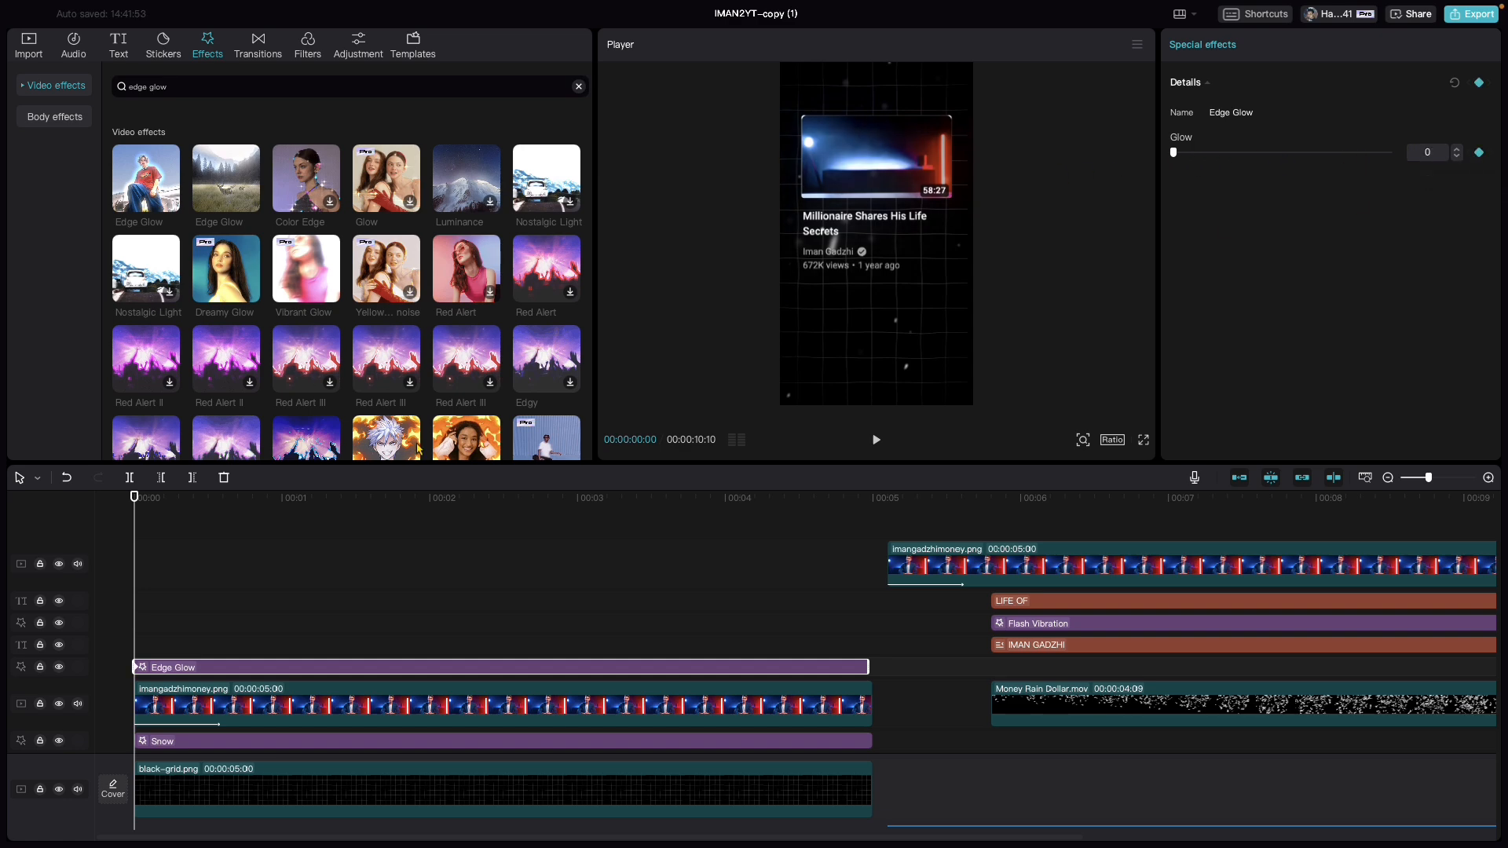
{"action": "left_click_drag", "start_coordinate": [135, 498], "coordinate": [213, 509]}
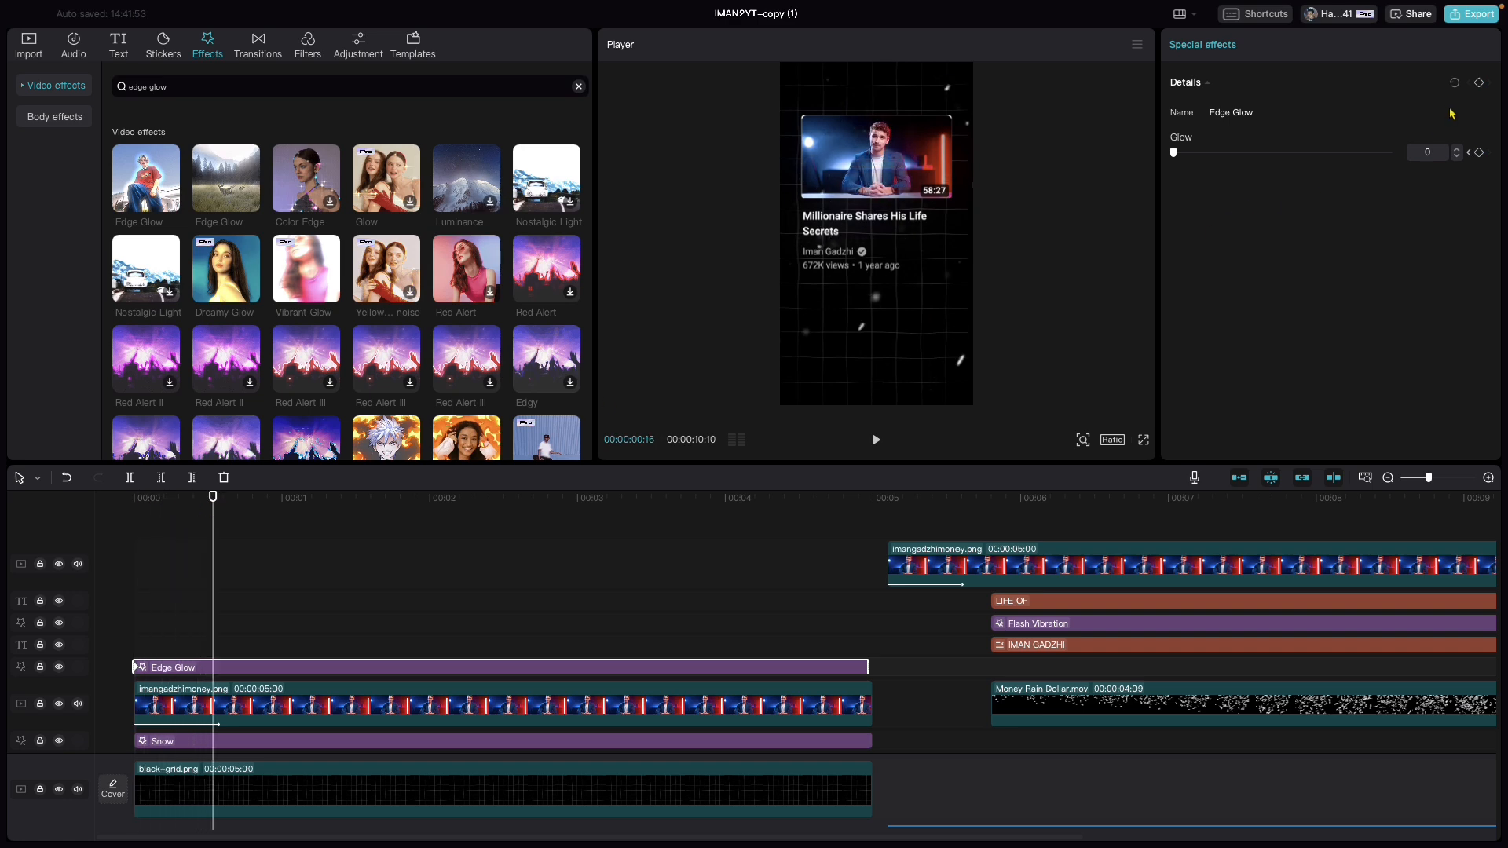
{"action": "left_click", "coordinate": [1480, 152]}
{"action": "left_click_drag", "start_coordinate": [1174, 155], "coordinate": [1214, 157]}
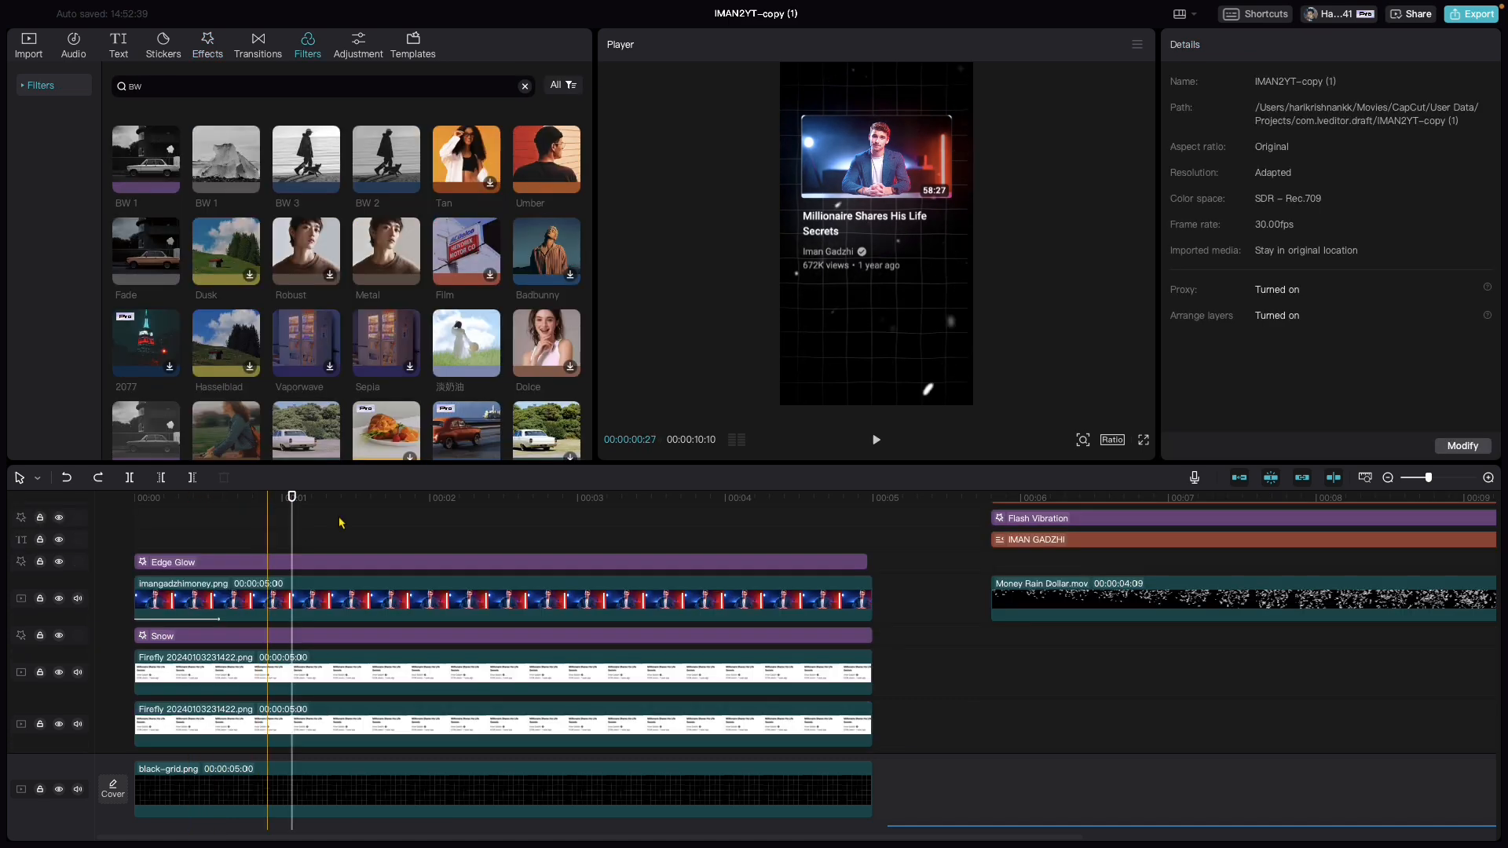
{"action": "left_click", "coordinate": [201, 563]}
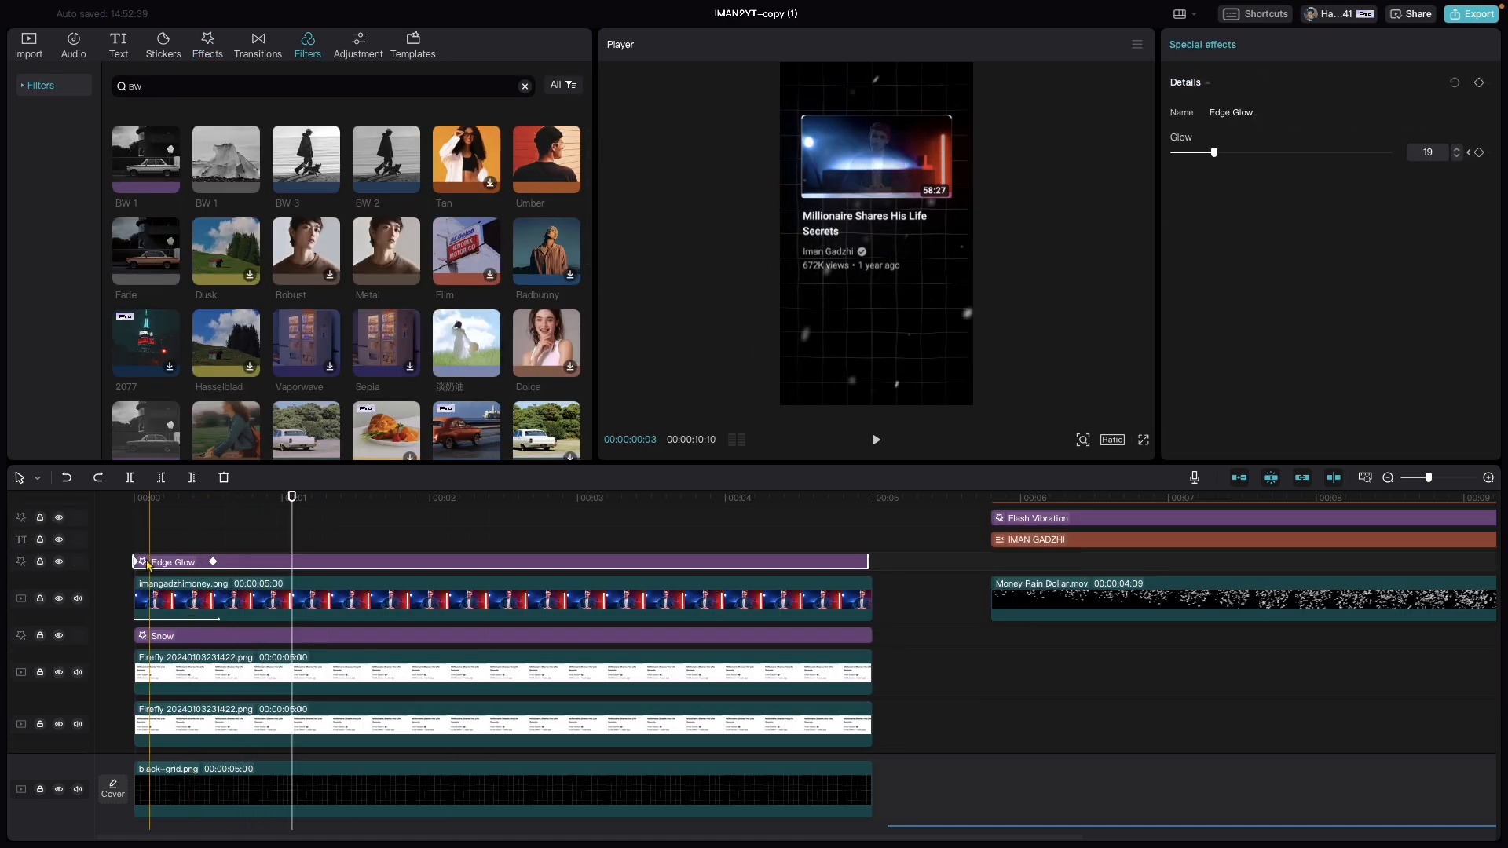
{"action": "left_click", "coordinate": [213, 564]}
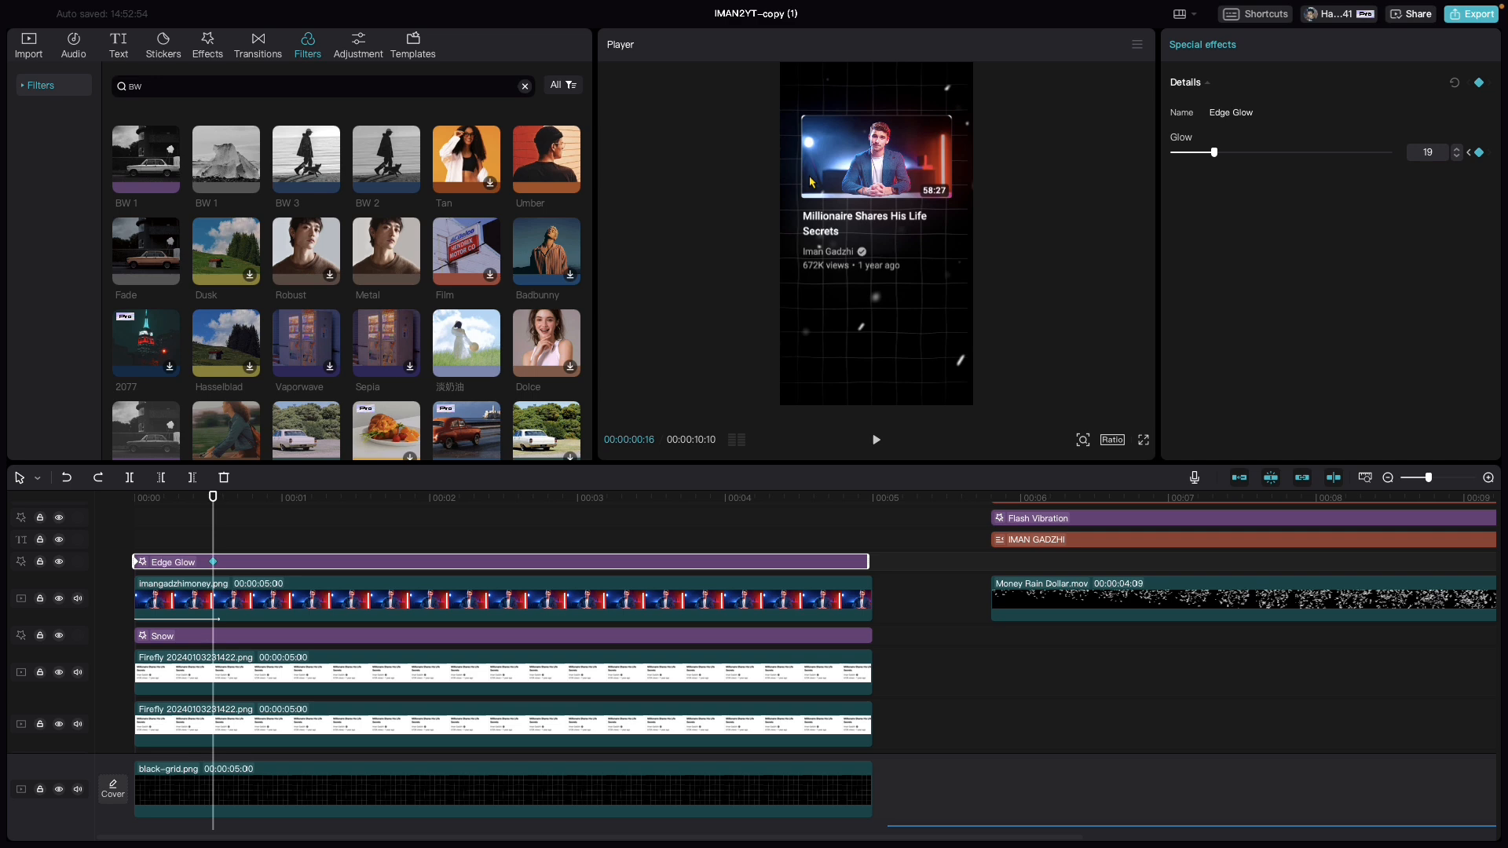
Add the BW 1 filter between the Snow effect and the Firefly clips, from the timeline start to the end of those clips.
{"action": "left_click", "coordinate": [207, 57]}
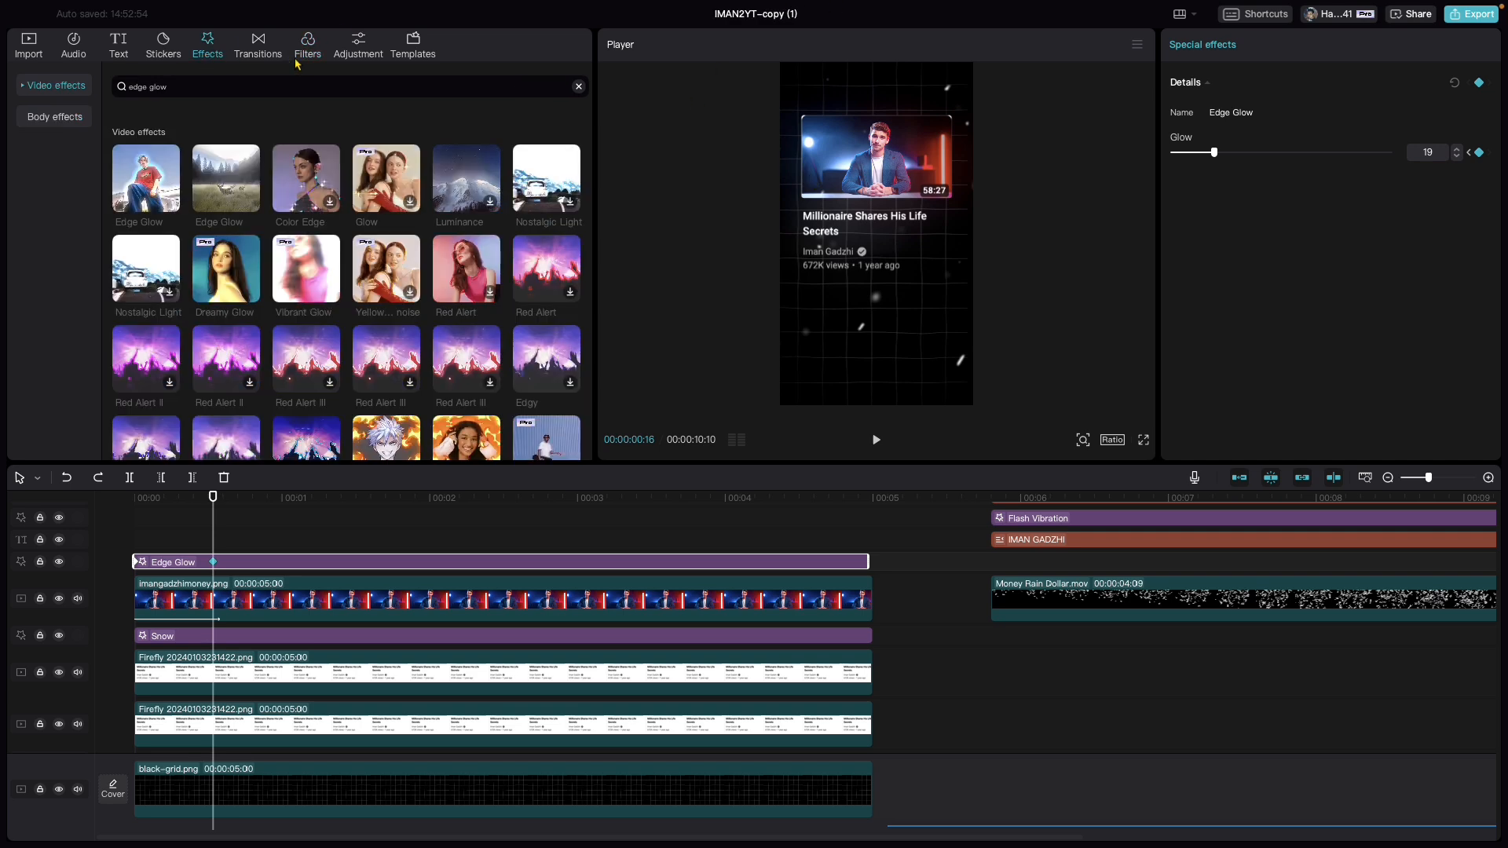
{"action": "left_click", "coordinate": [308, 49]}
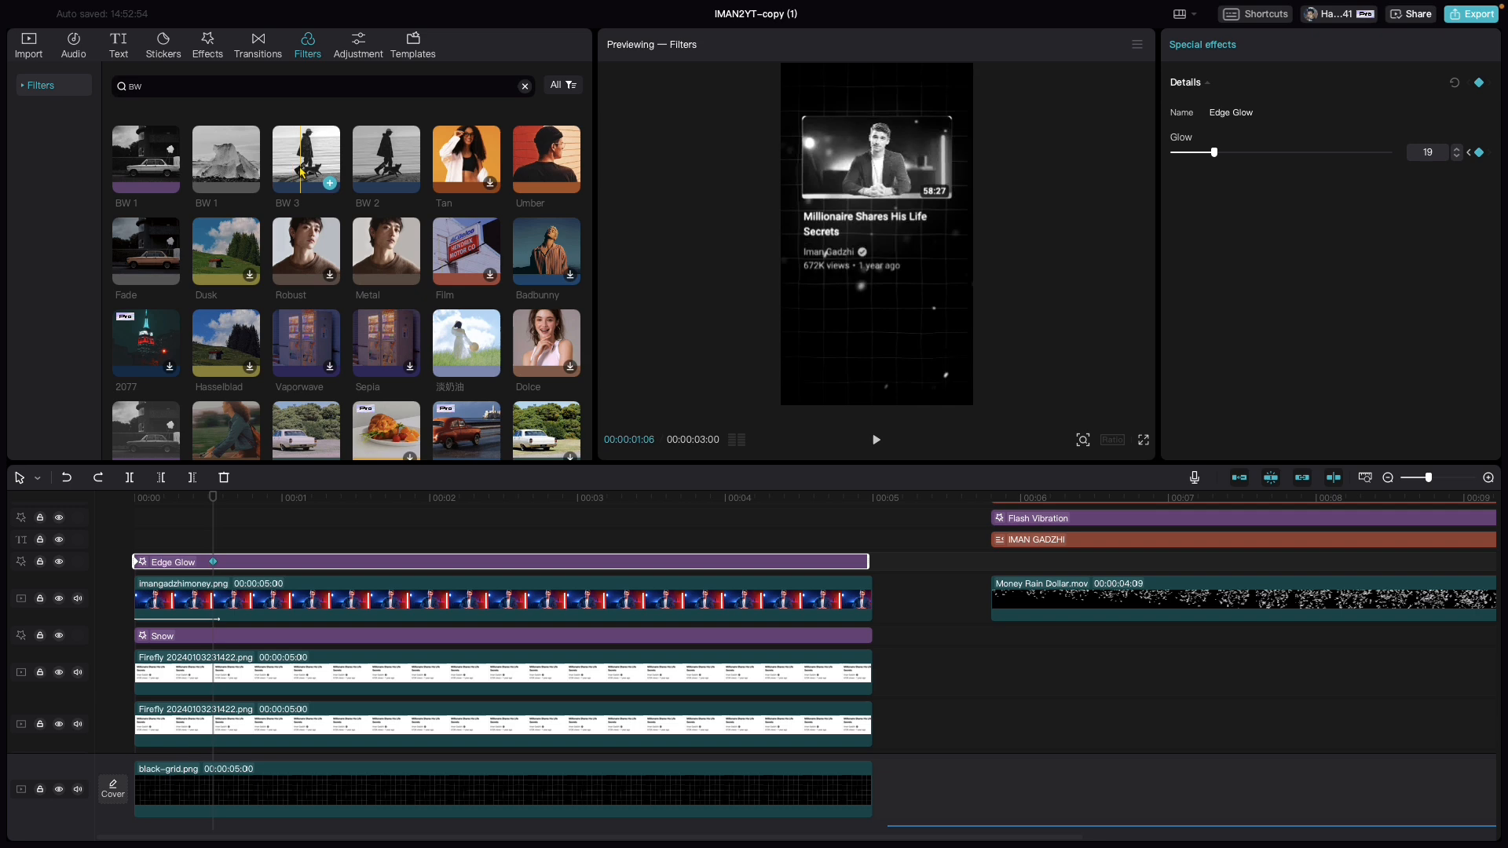
{"action": "left_click_drag", "start_coordinate": [300, 168], "coordinate": [143, 674]}
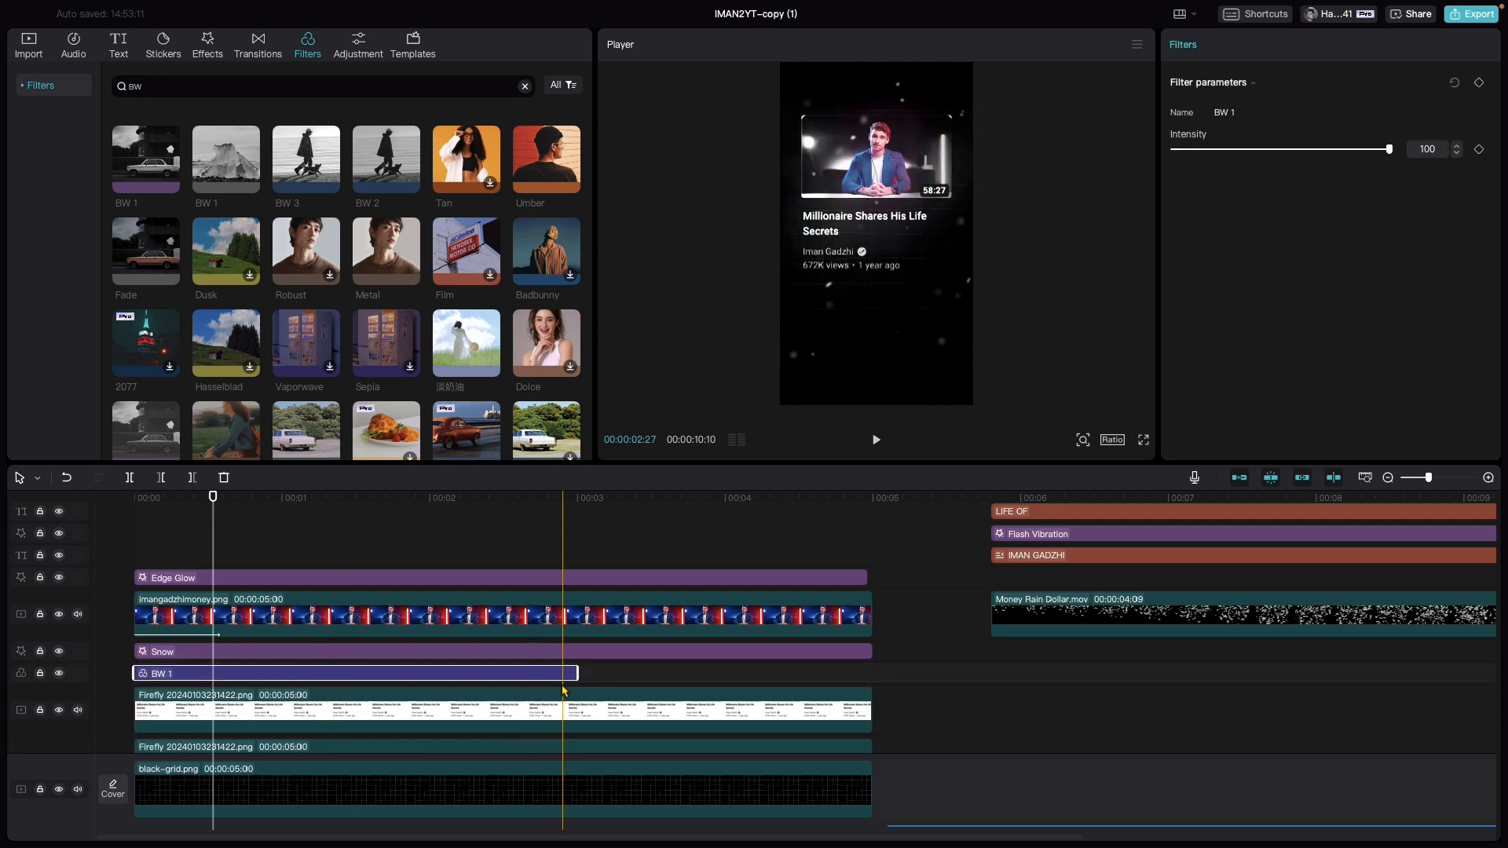
{"action": "left_click_drag", "start_coordinate": [576, 674], "coordinate": [872, 673]}
Add an Intensity keyframe of 0 to the BW 1 filter at the start of the timeline.
{"action": "left_click", "coordinate": [263, 497]}
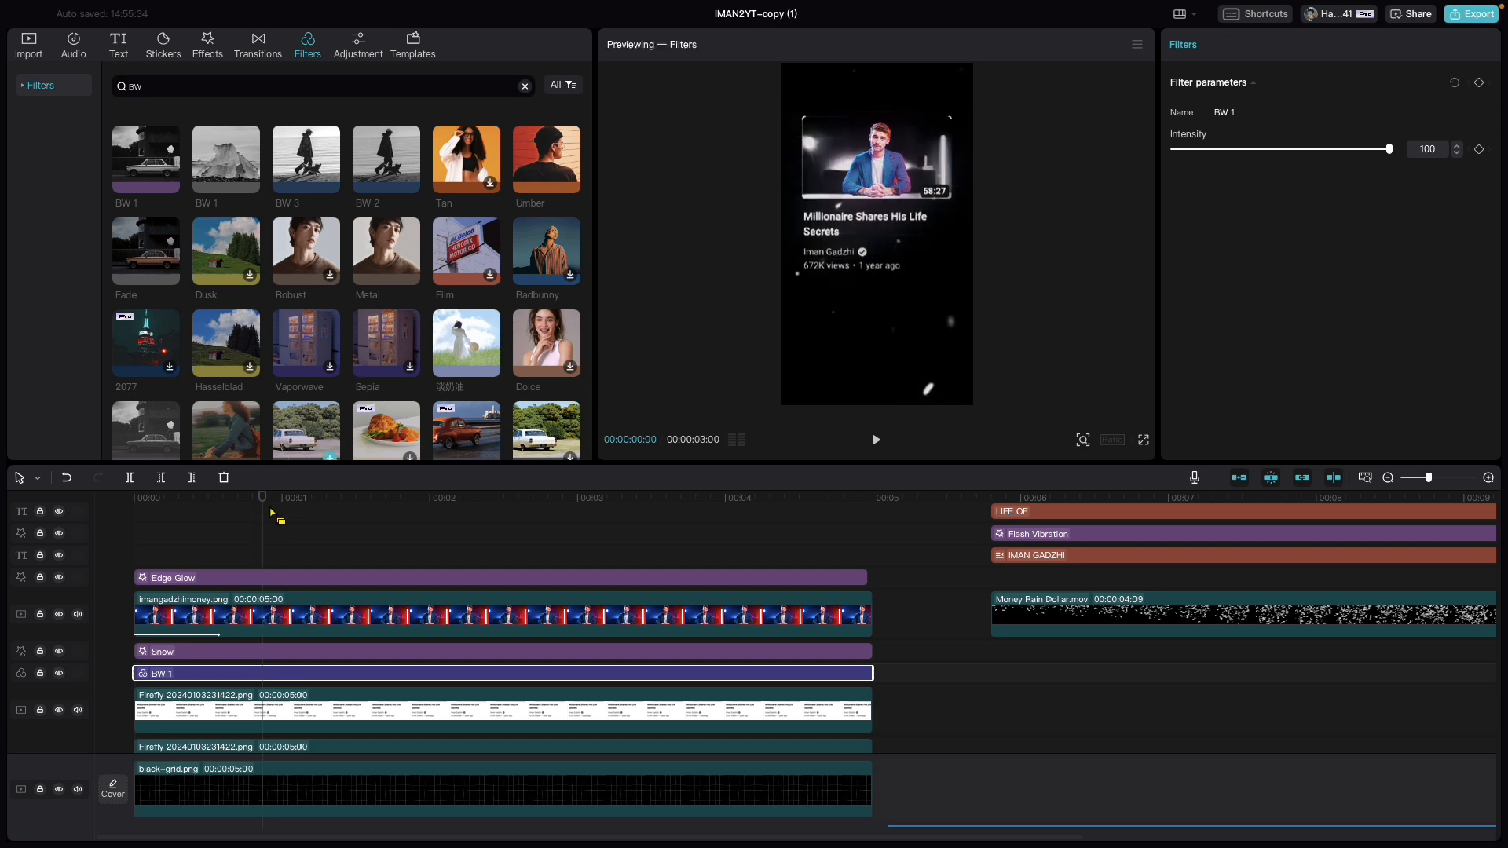
{"action": "left_click_drag", "start_coordinate": [262, 498], "coordinate": [45, 503]}
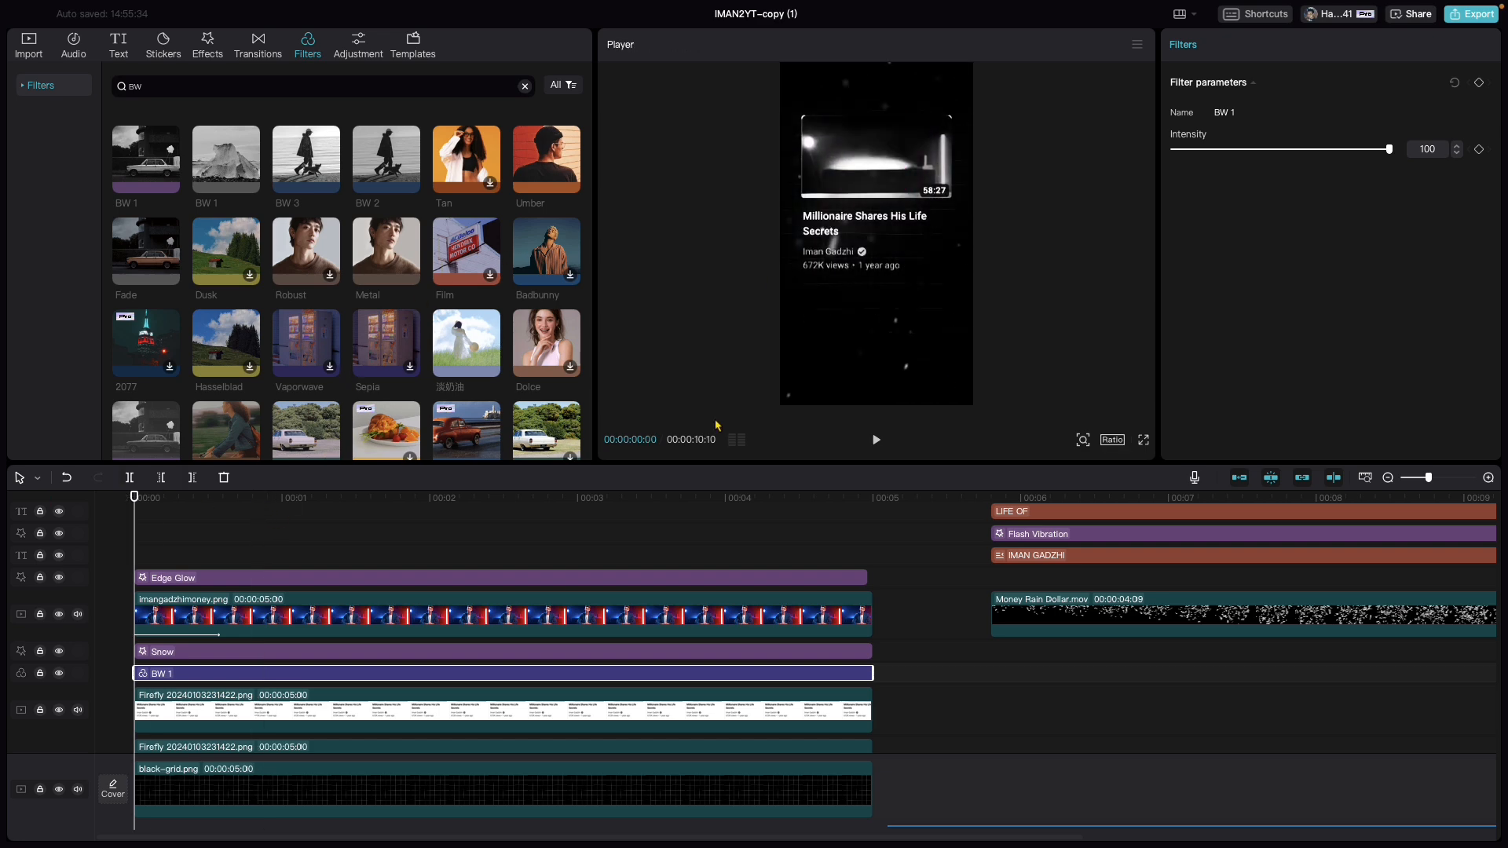
{"action": "left_click_drag", "start_coordinate": [1390, 149], "coordinate": [1131, 154]}
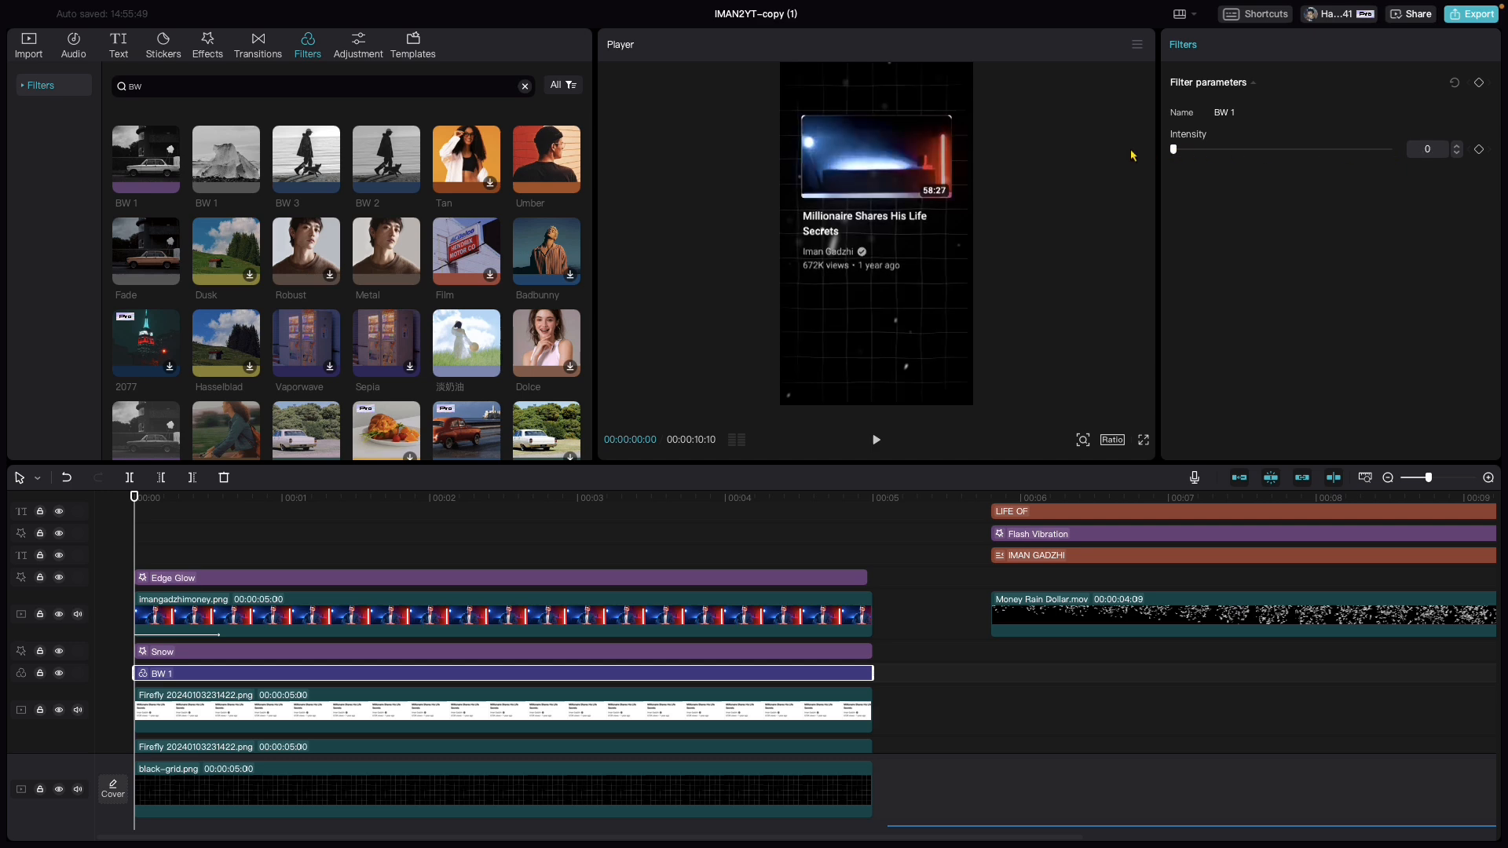
{"action": "left_click", "coordinate": [1479, 150]}
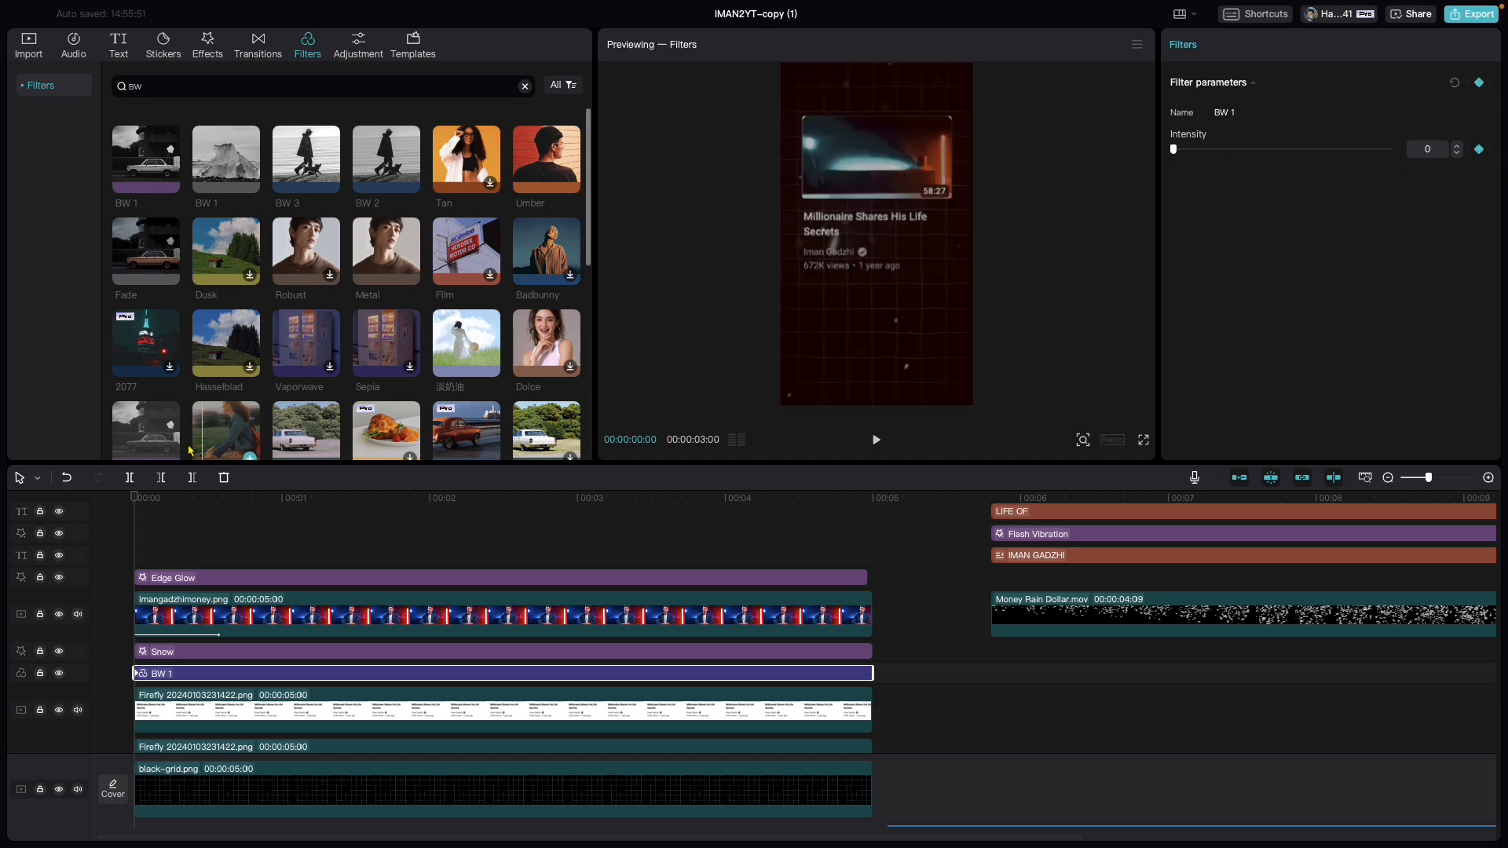
Add an Intensity keyframe of 100 to the BW 1 filter at 00:00:00:17 and preview the fade from the start.
{"action": "left_click", "coordinate": [137, 506]}
{"action": "left_click_drag", "start_coordinate": [135, 500], "coordinate": [217, 510]}
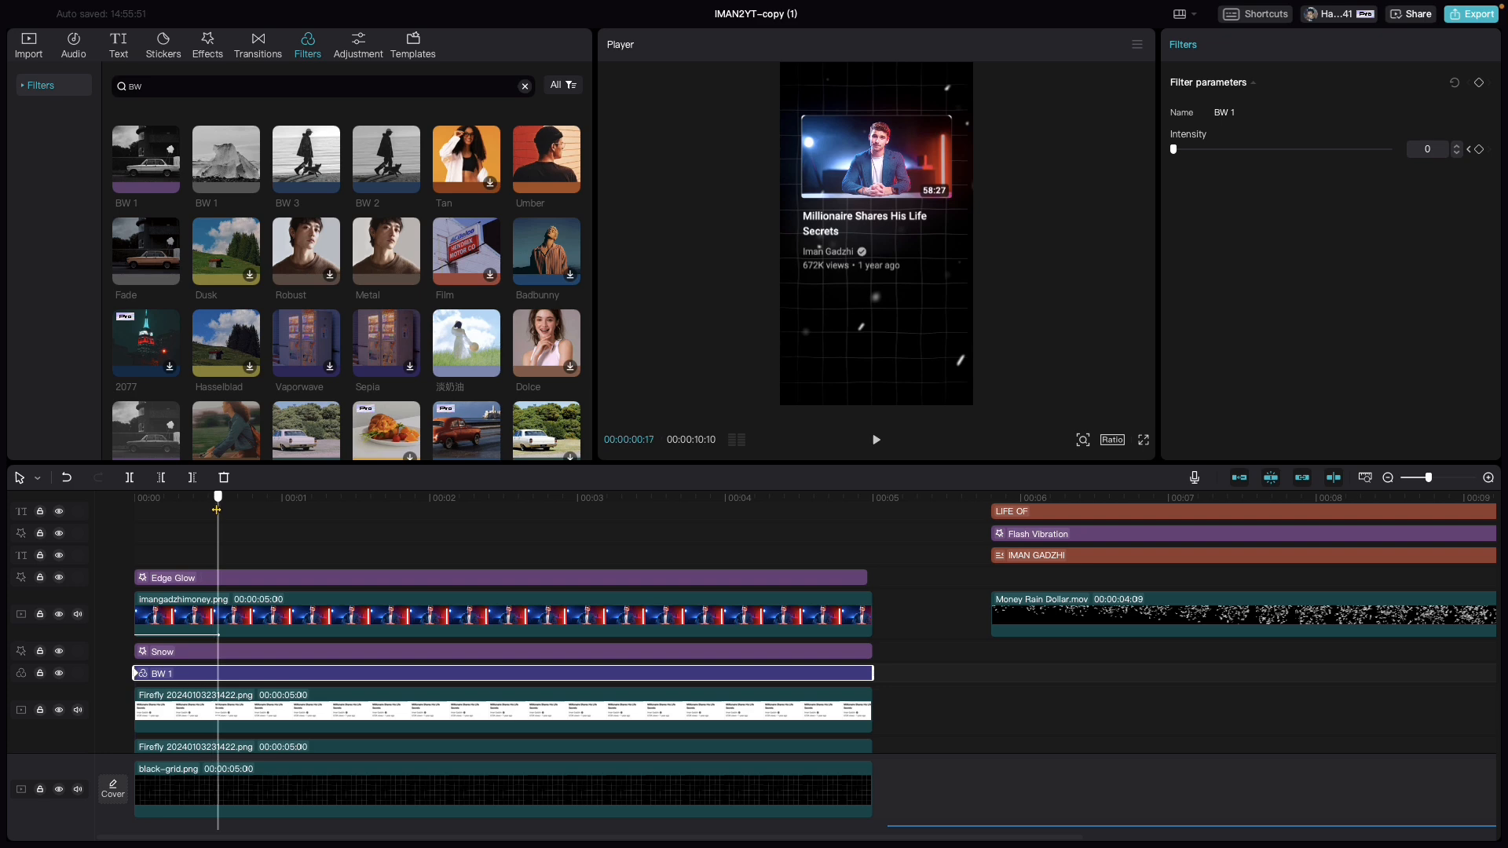
{"action": "left_click", "coordinate": [1479, 150]}
{"action": "left_click_drag", "start_coordinate": [1174, 150], "coordinate": [1476, 168]}
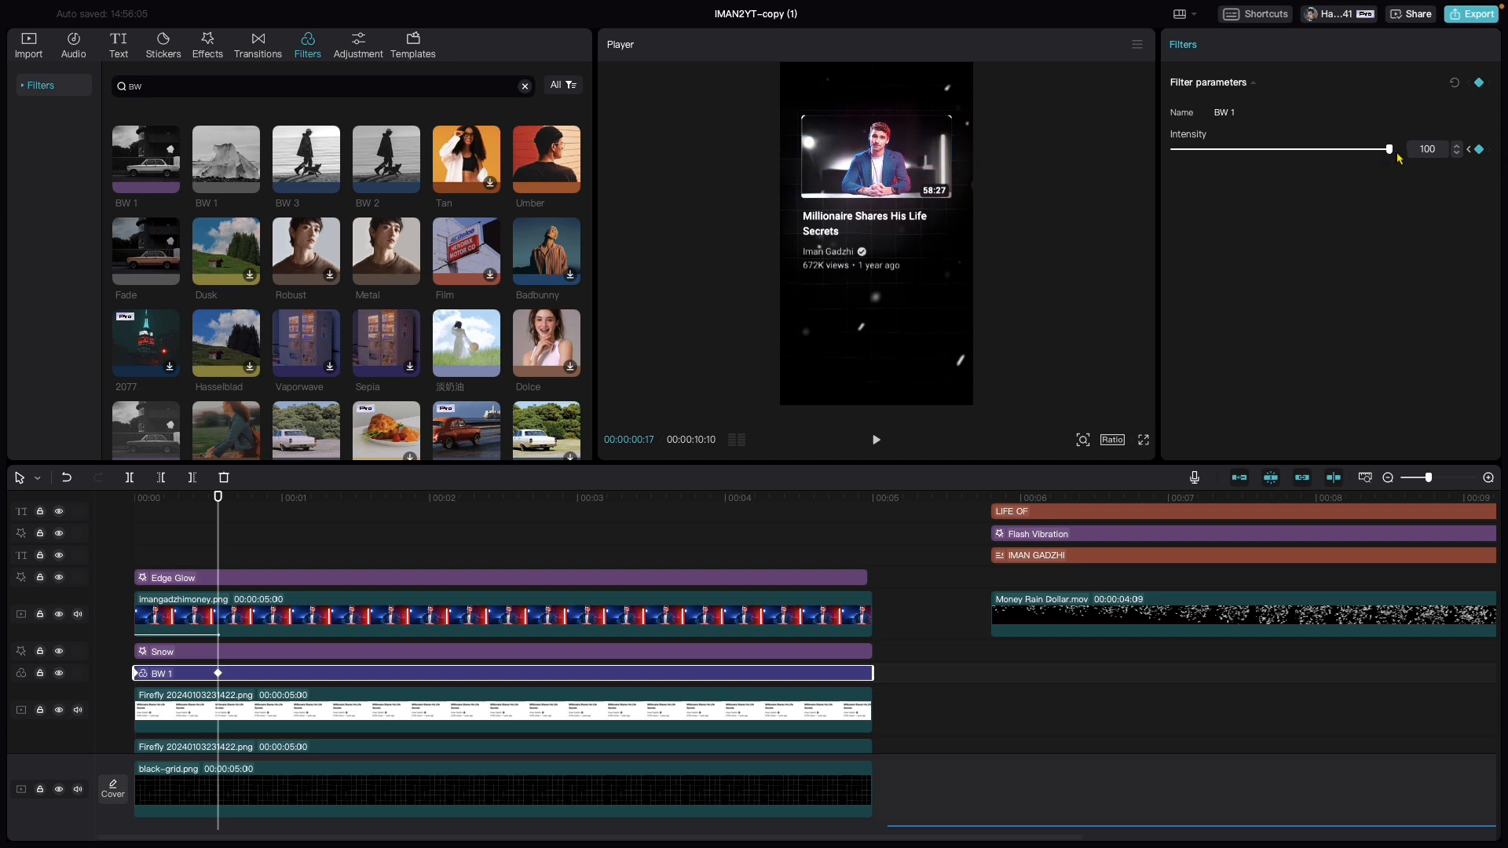
{"action": "left_click_drag", "start_coordinate": [218, 497], "coordinate": [45, 498]}
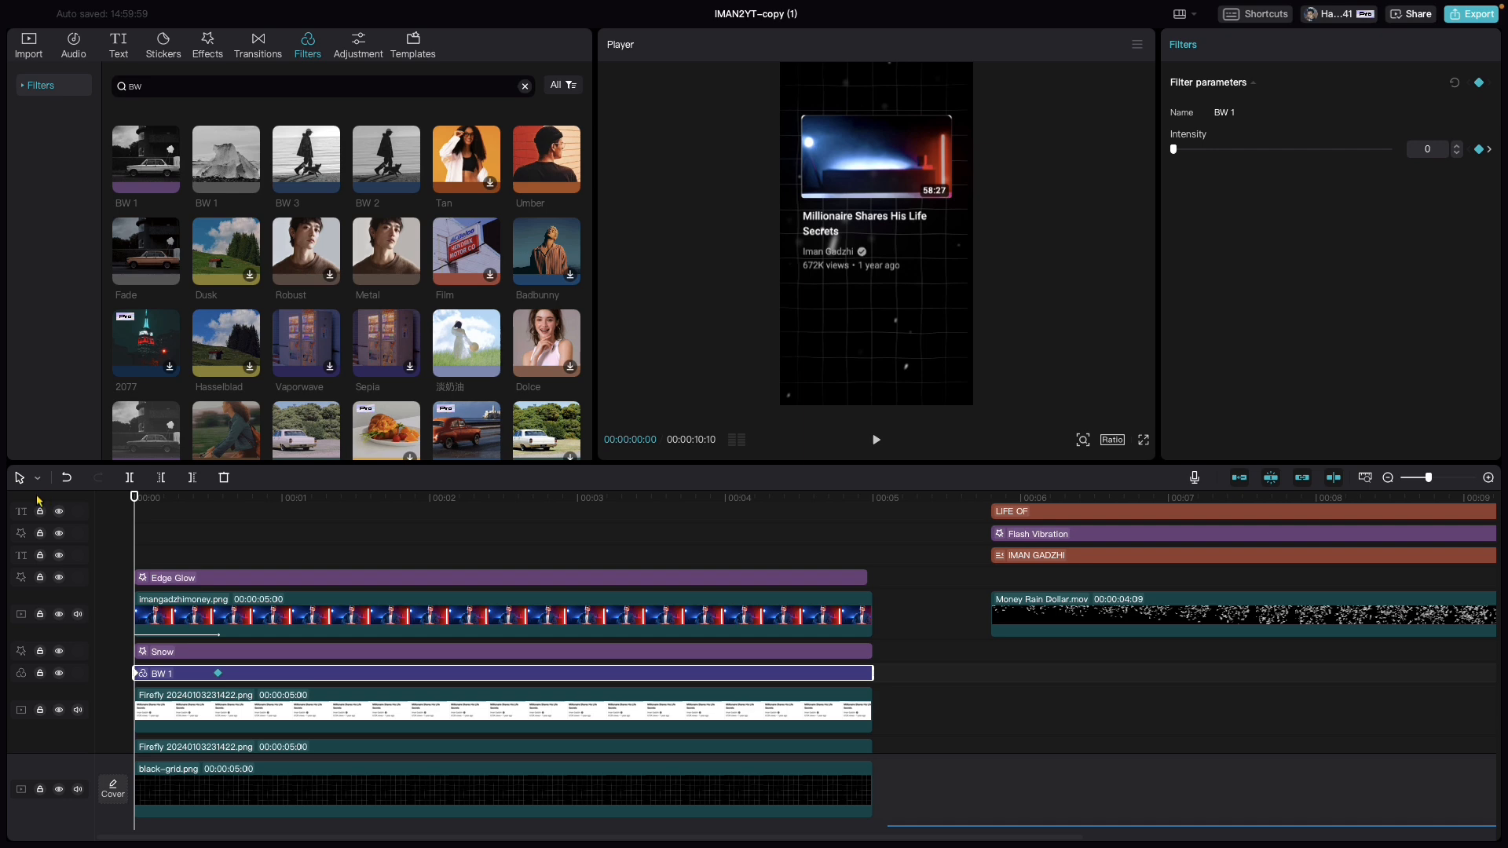
{"action": "key", "text": "space"}
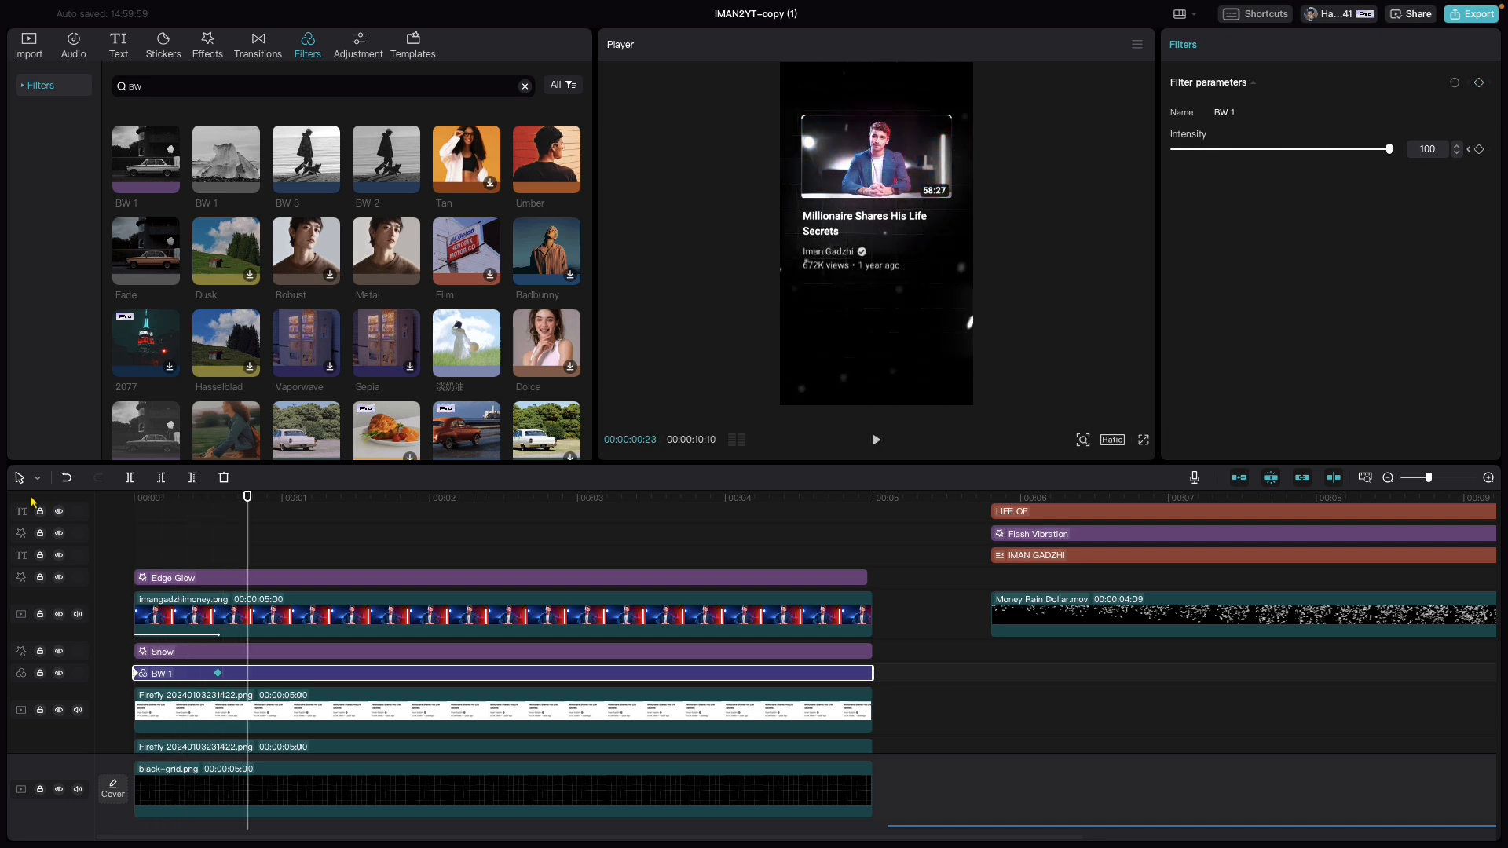
Add Scale and Position keyframes to the first imangadzhimoney.png clip at 00:00:00:19.
{"action": "left_click", "coordinate": [217, 501]}
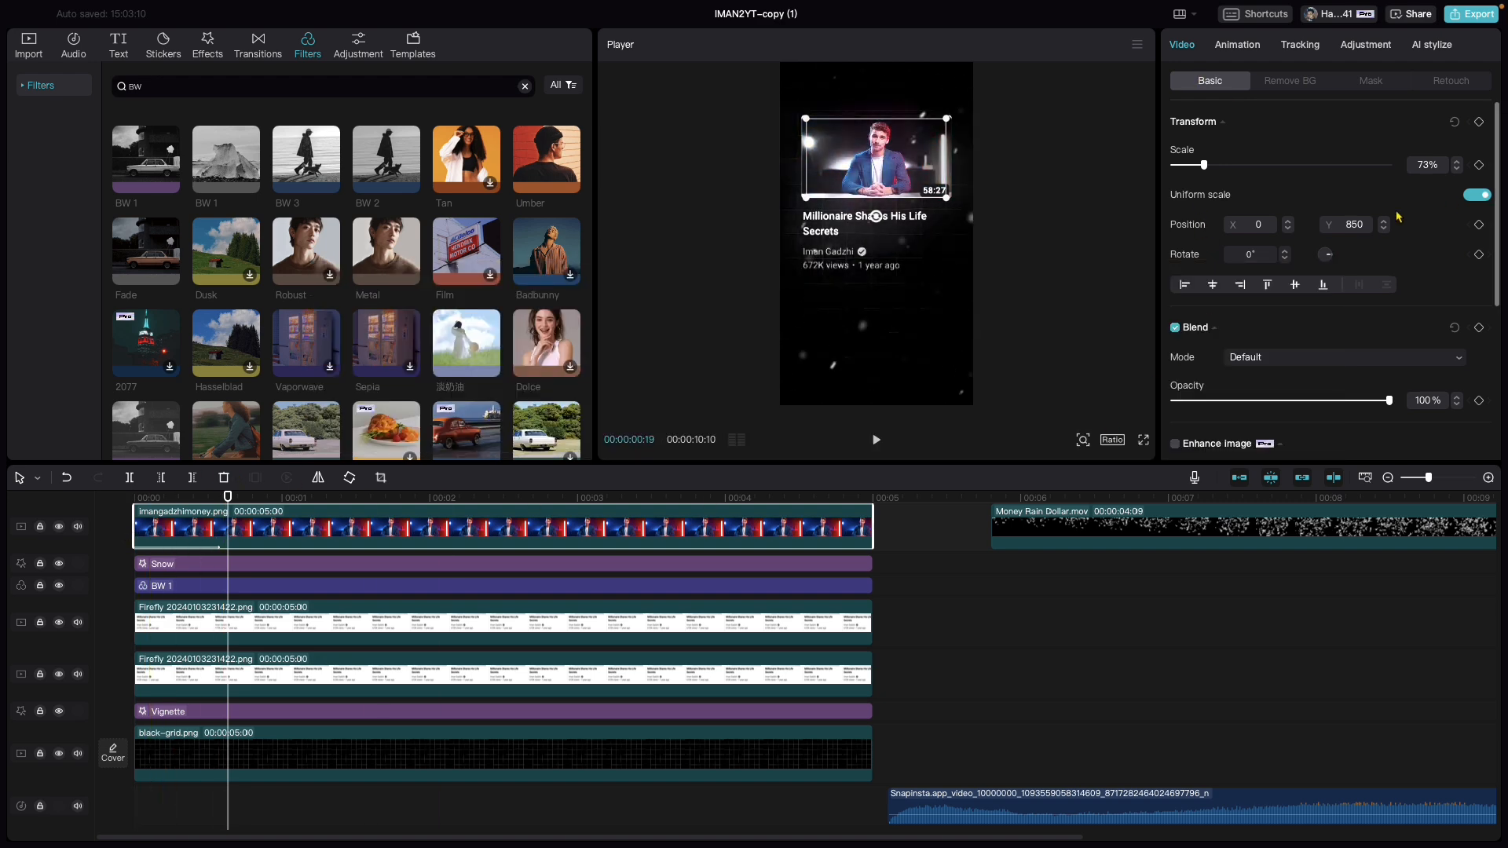
{"action": "left_click", "coordinate": [1479, 165]}
{"action": "left_click", "coordinate": [1480, 225]}
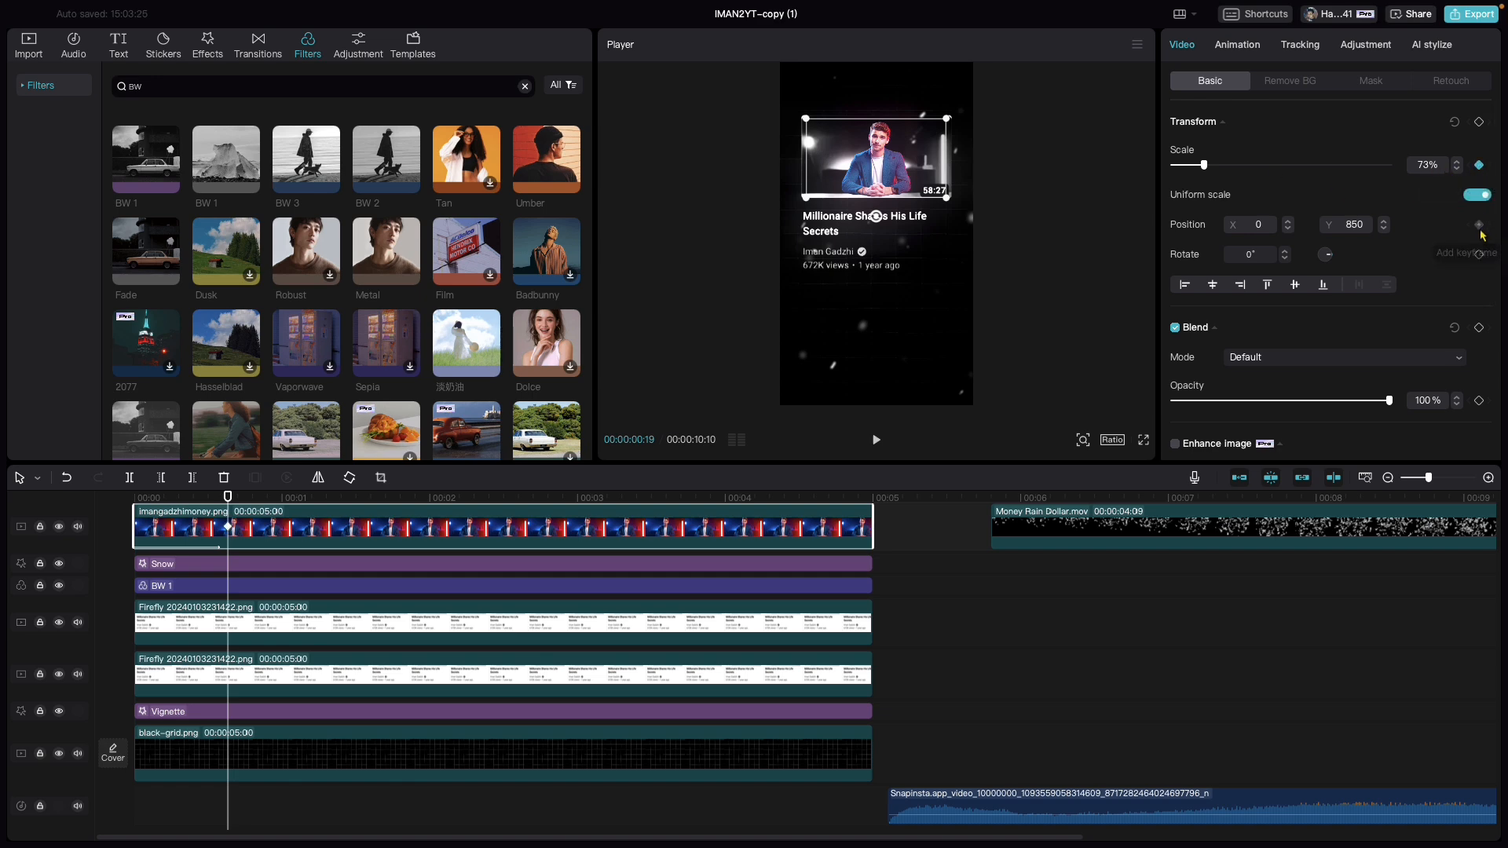
At 00:00:00:22, keyframe the cut-out man enlarged and moved down so he overlaps the thumbnail and title, and preview the pop-out.
{"action": "left_click", "coordinate": [228, 500]}
{"action": "key", "text": "Right"}
{"action": "key", "text": "Right"}
{"action": "key", "text": "Right"}
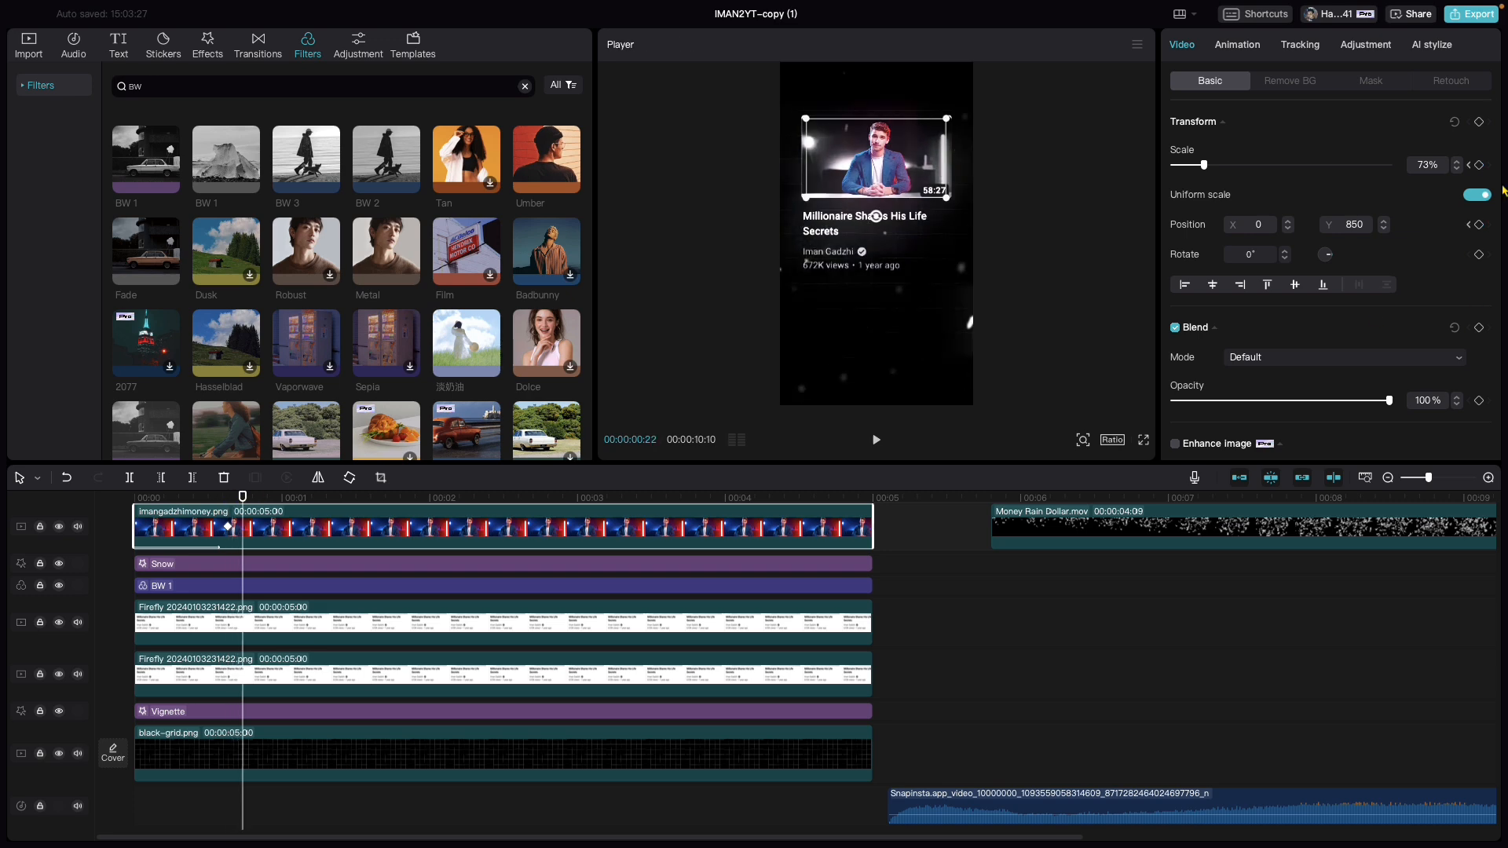
{"action": "left_click", "coordinate": [1480, 165]}
{"action": "left_click_drag", "start_coordinate": [947, 200], "coordinate": [1017, 438]}
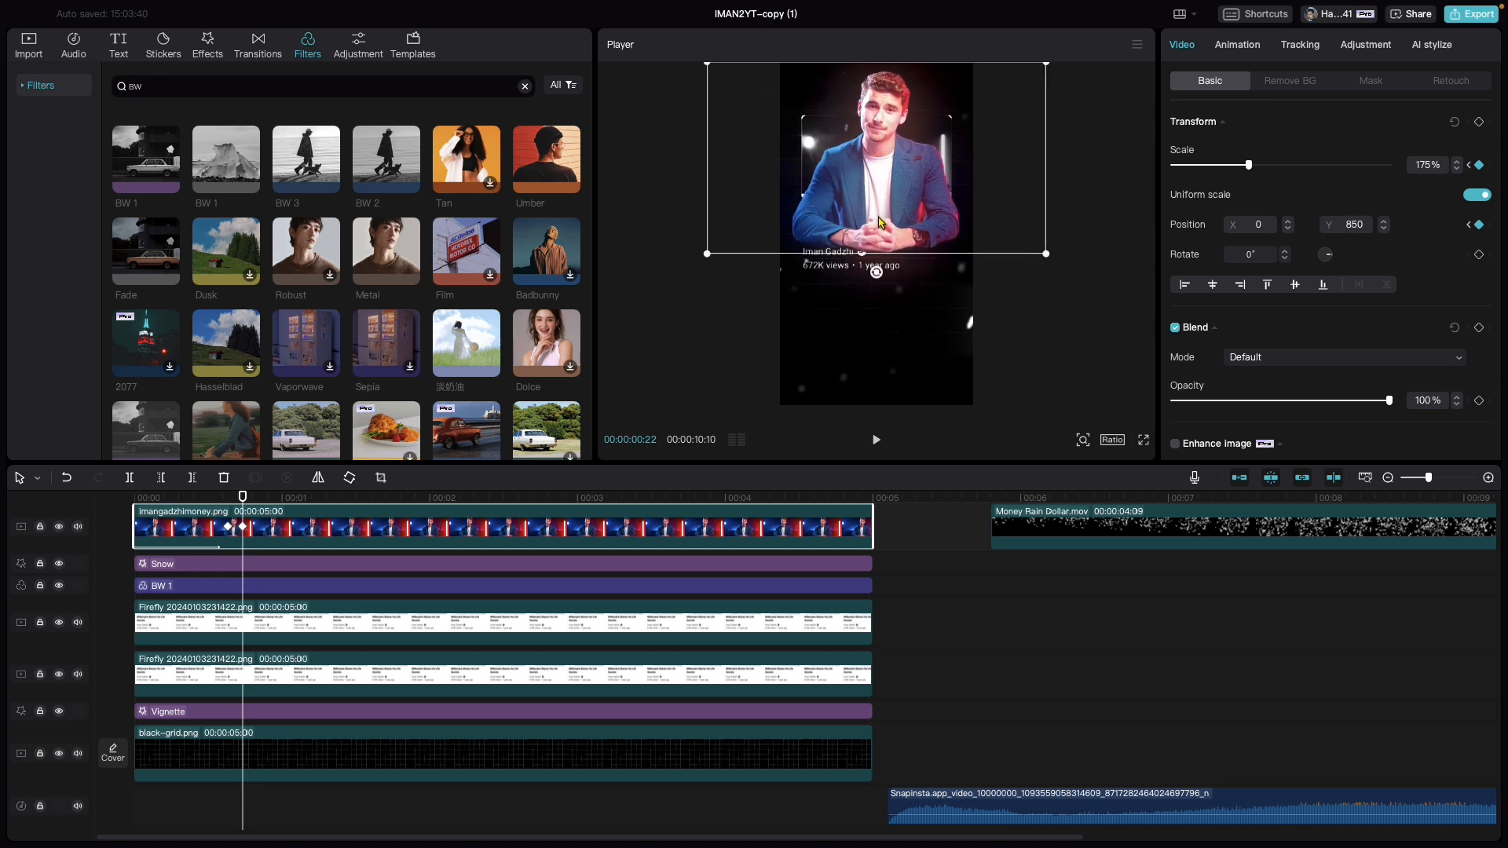
{"action": "left_click_drag", "start_coordinate": [880, 263], "coordinate": [880, 325]}
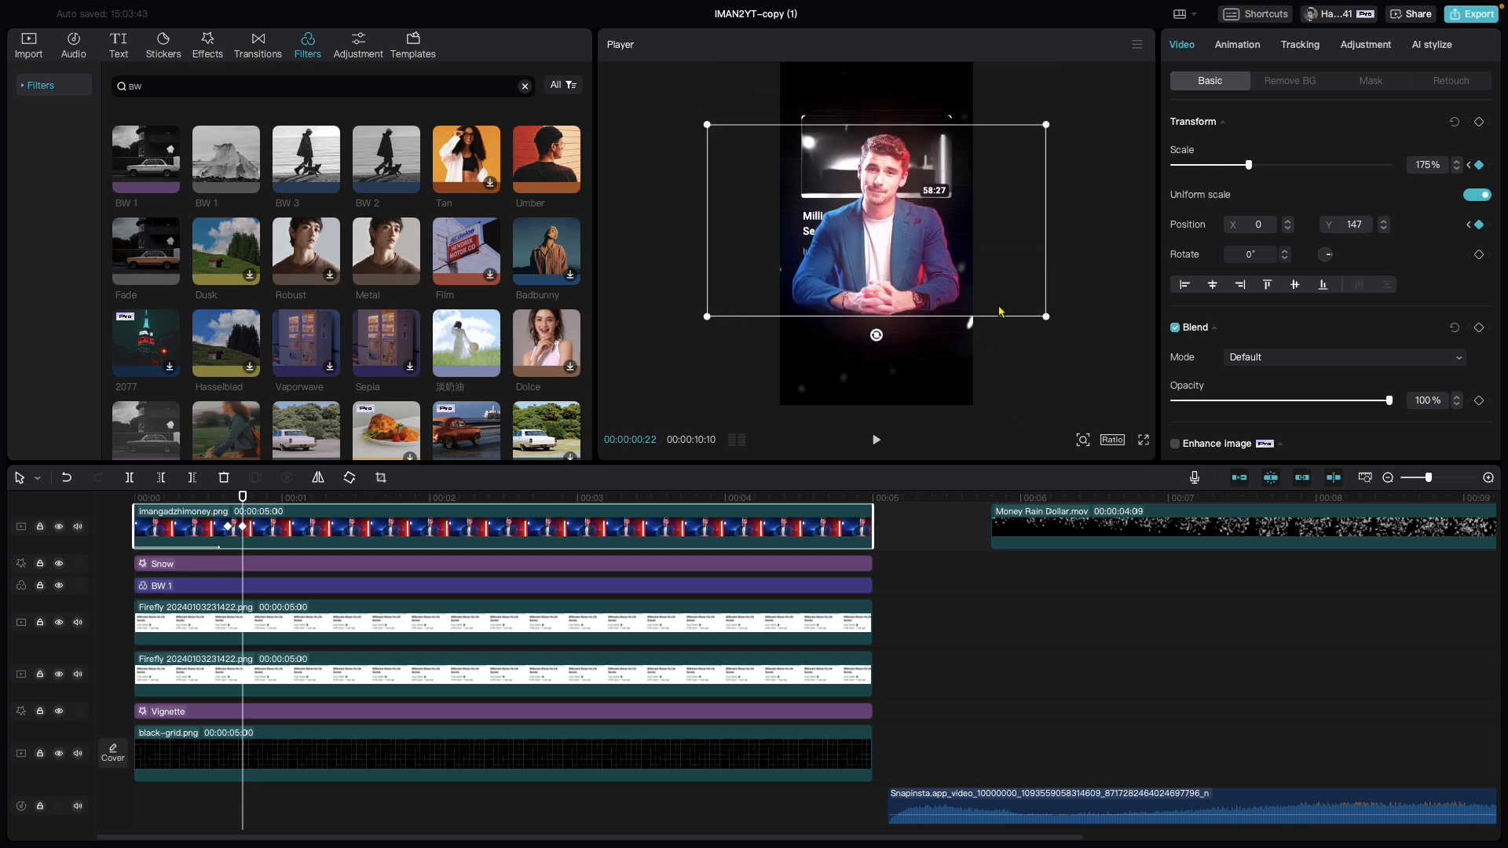
{"action": "left_click_drag", "start_coordinate": [1045, 317], "coordinate": [1021, 301]}
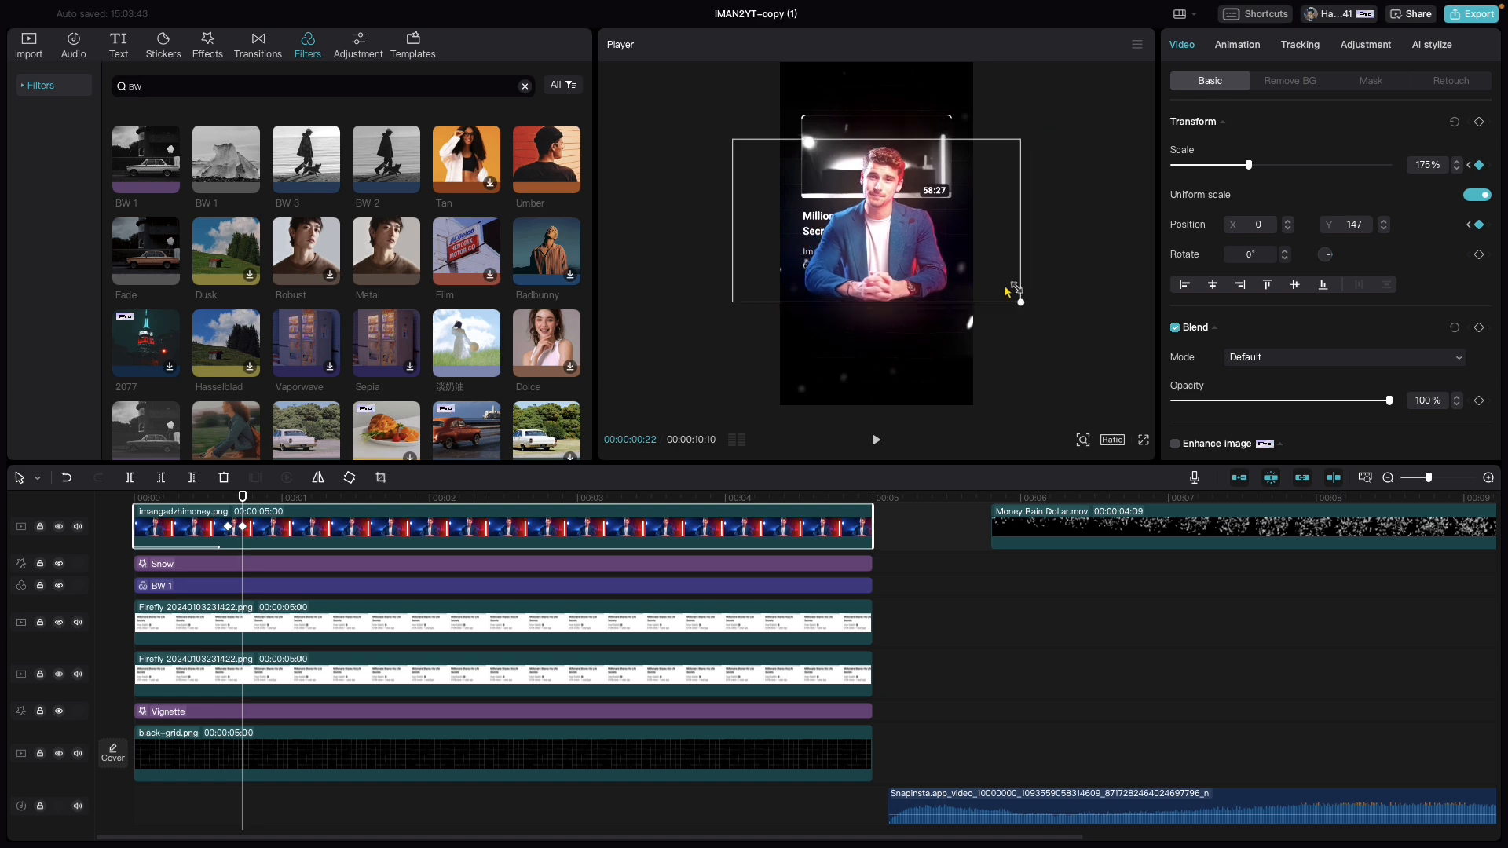
{"action": "left_click_drag", "start_coordinate": [856, 257], "coordinate": [856, 257]}
{"action": "left_click", "coordinate": [213, 497]}
{"action": "key", "text": "space"}
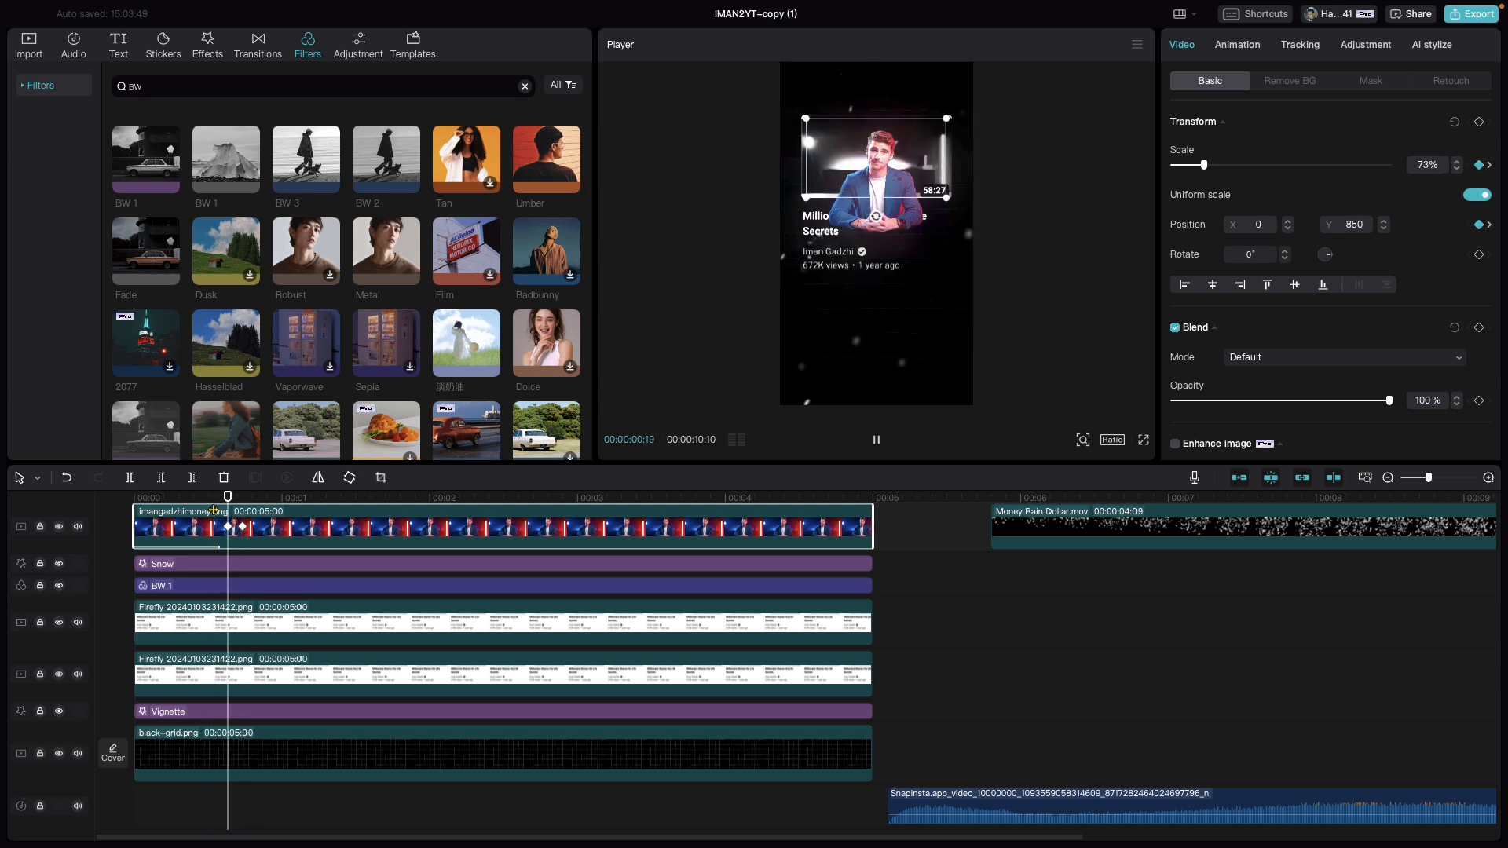
Move the cut-out man's second Scale and Position keyframe to 00:00:00:24.
{"action": "key", "text": "space"}
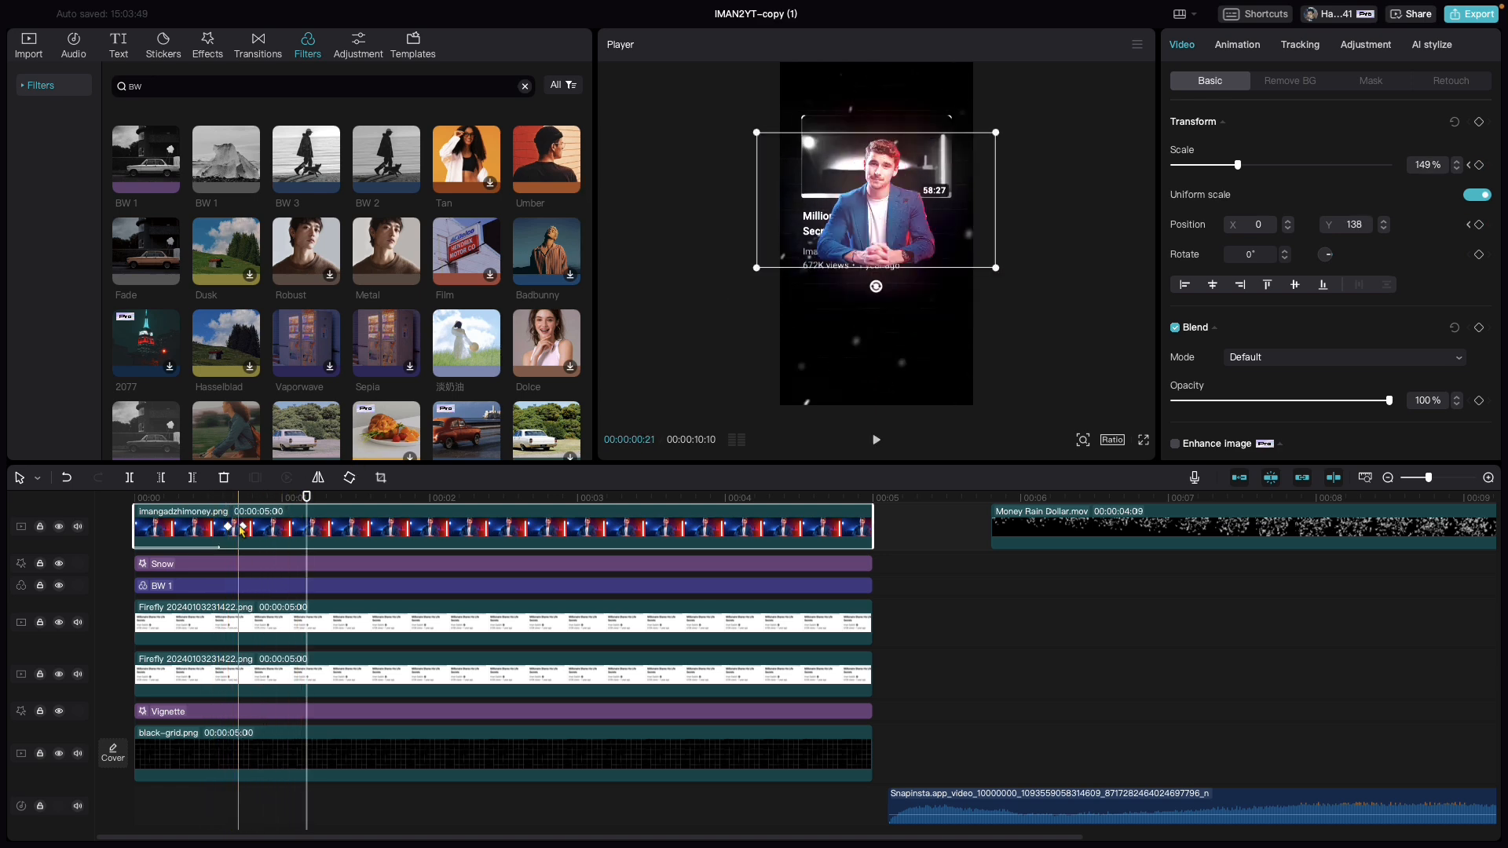
{"action": "left_click", "coordinate": [243, 527]}
{"action": "left_click", "coordinate": [228, 527]}
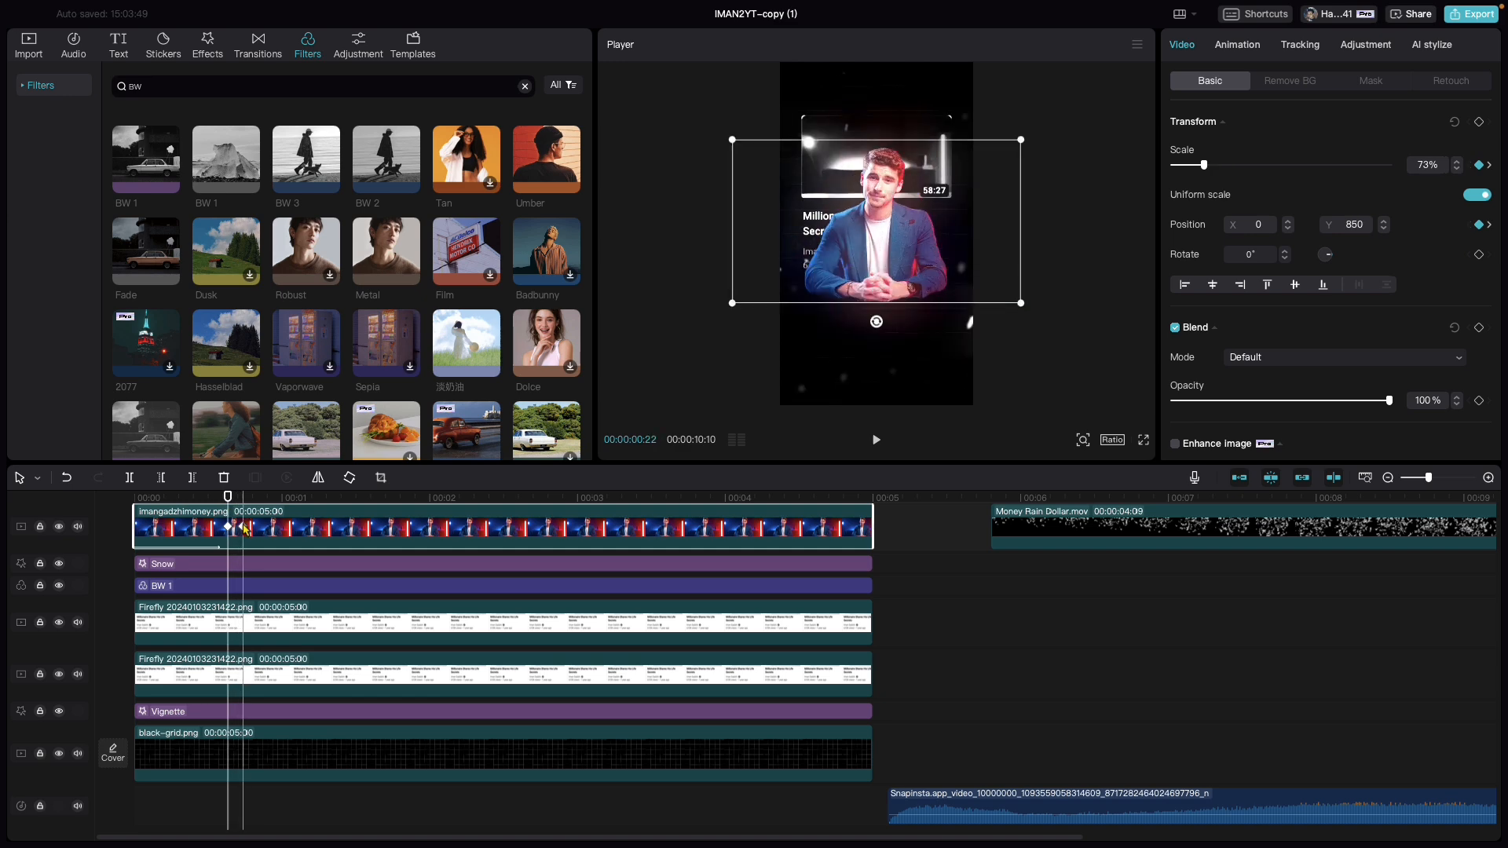
{"action": "left_click", "coordinate": [243, 528]}
{"action": "key", "text": "Right"}
{"action": "key", "text": "Right"}
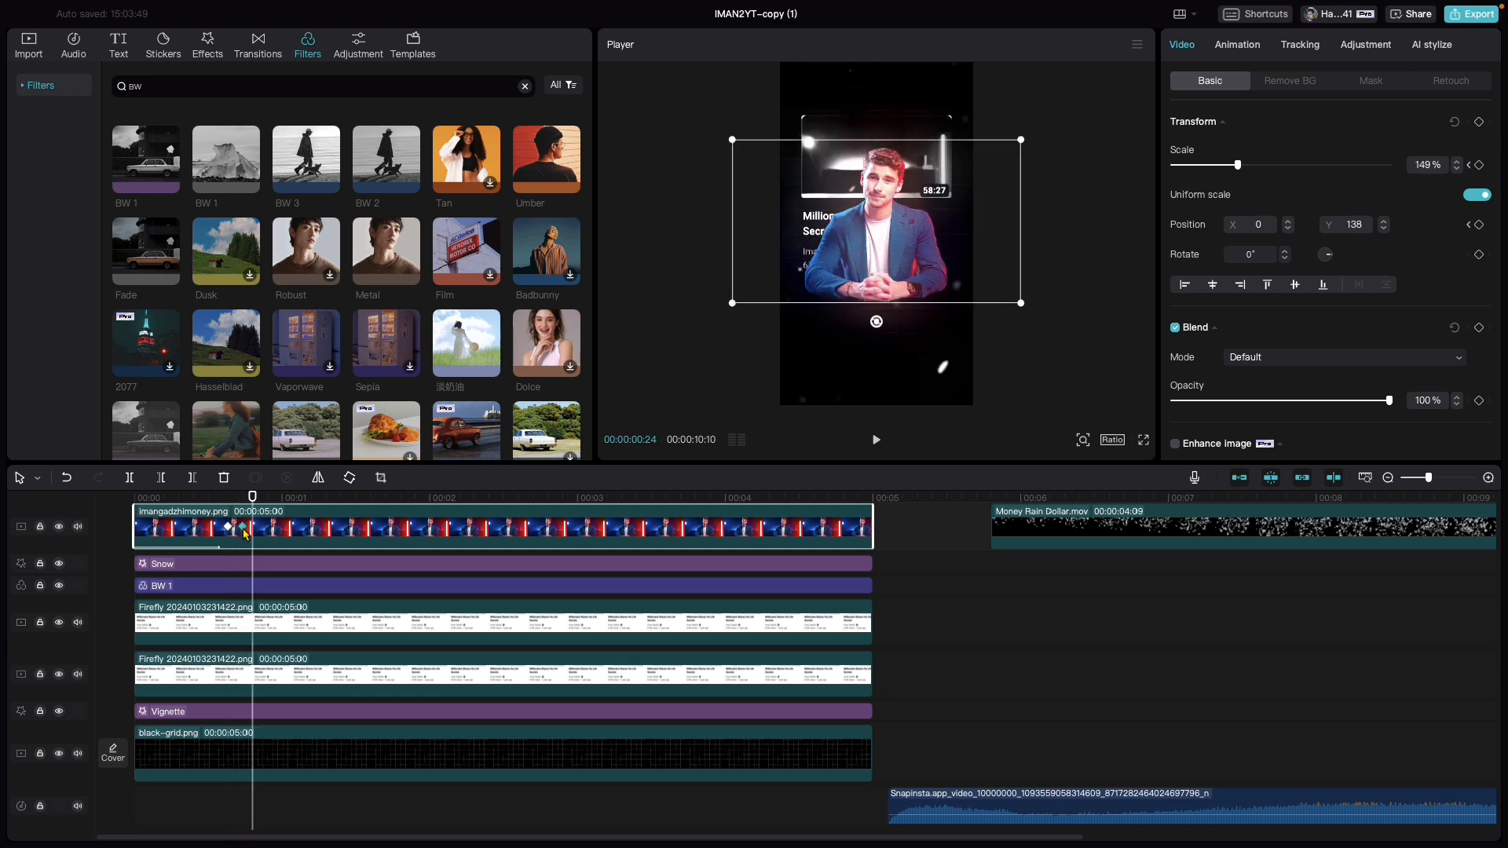
{"action": "left_click", "coordinate": [244, 528]}
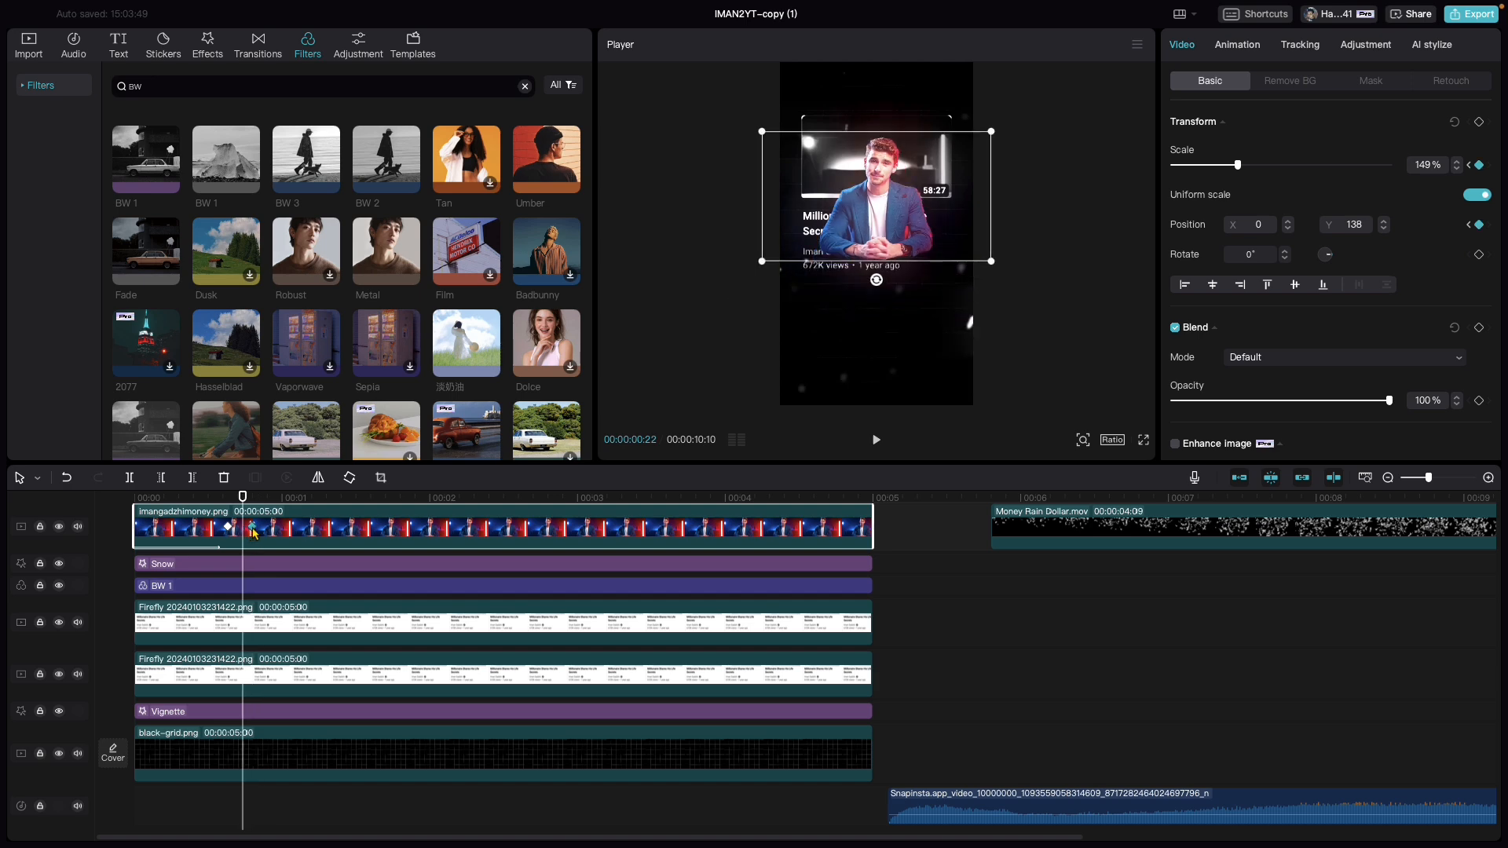
Step frame by frame between the man's two keyframes and preview the timing of the pop-out.
{"action": "left_click_drag", "start_coordinate": [243, 499], "coordinate": [219, 501]}
{"action": "left_click", "coordinate": [229, 527]}
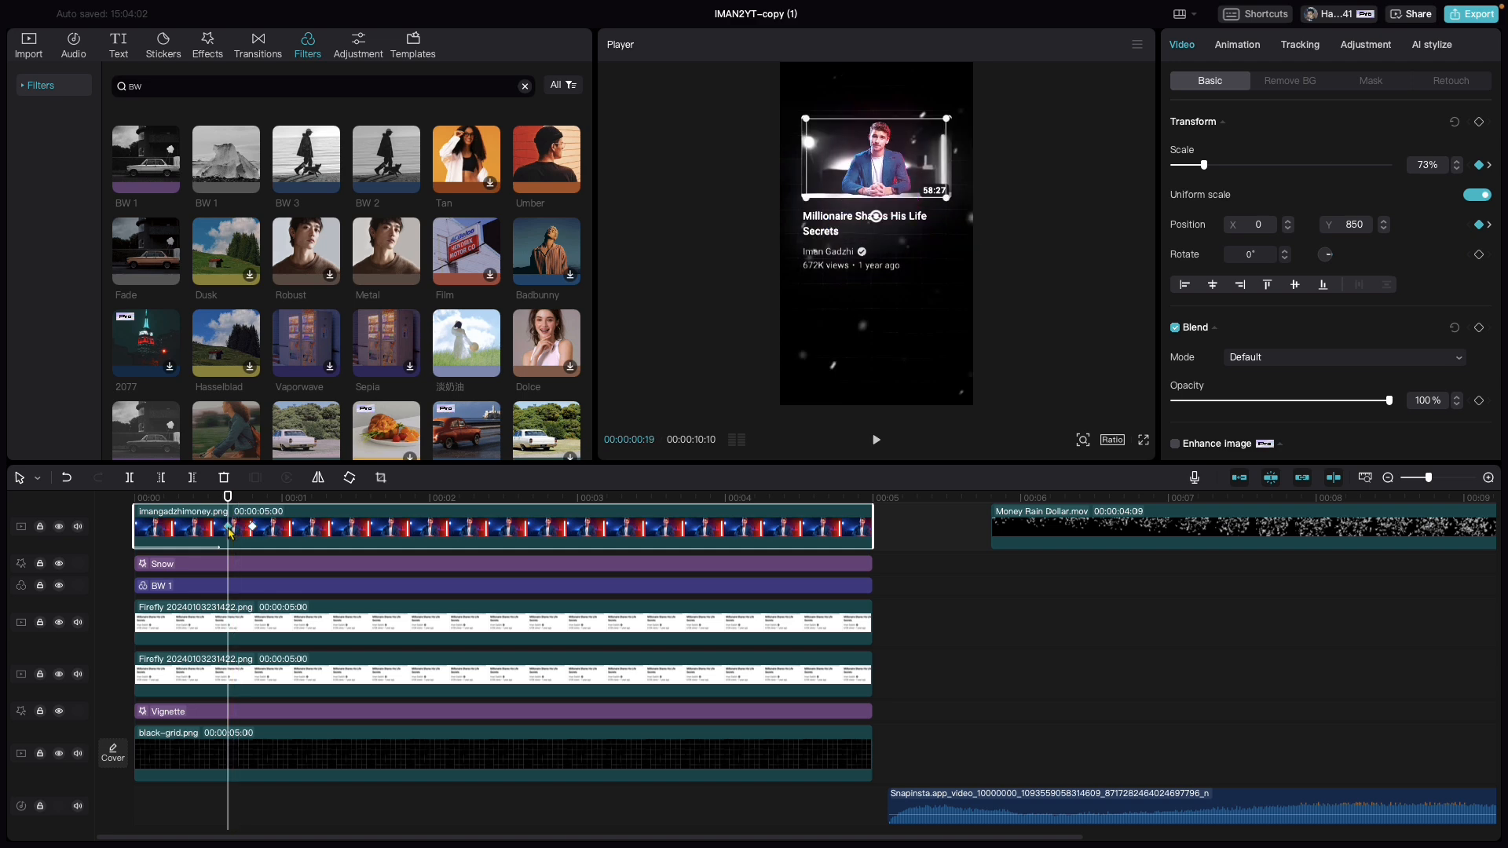
{"action": "key", "text": "Right"}
{"action": "key", "text": "Right"}
{"action": "key", "text": "Right"}
{"action": "key", "text": "Right"}
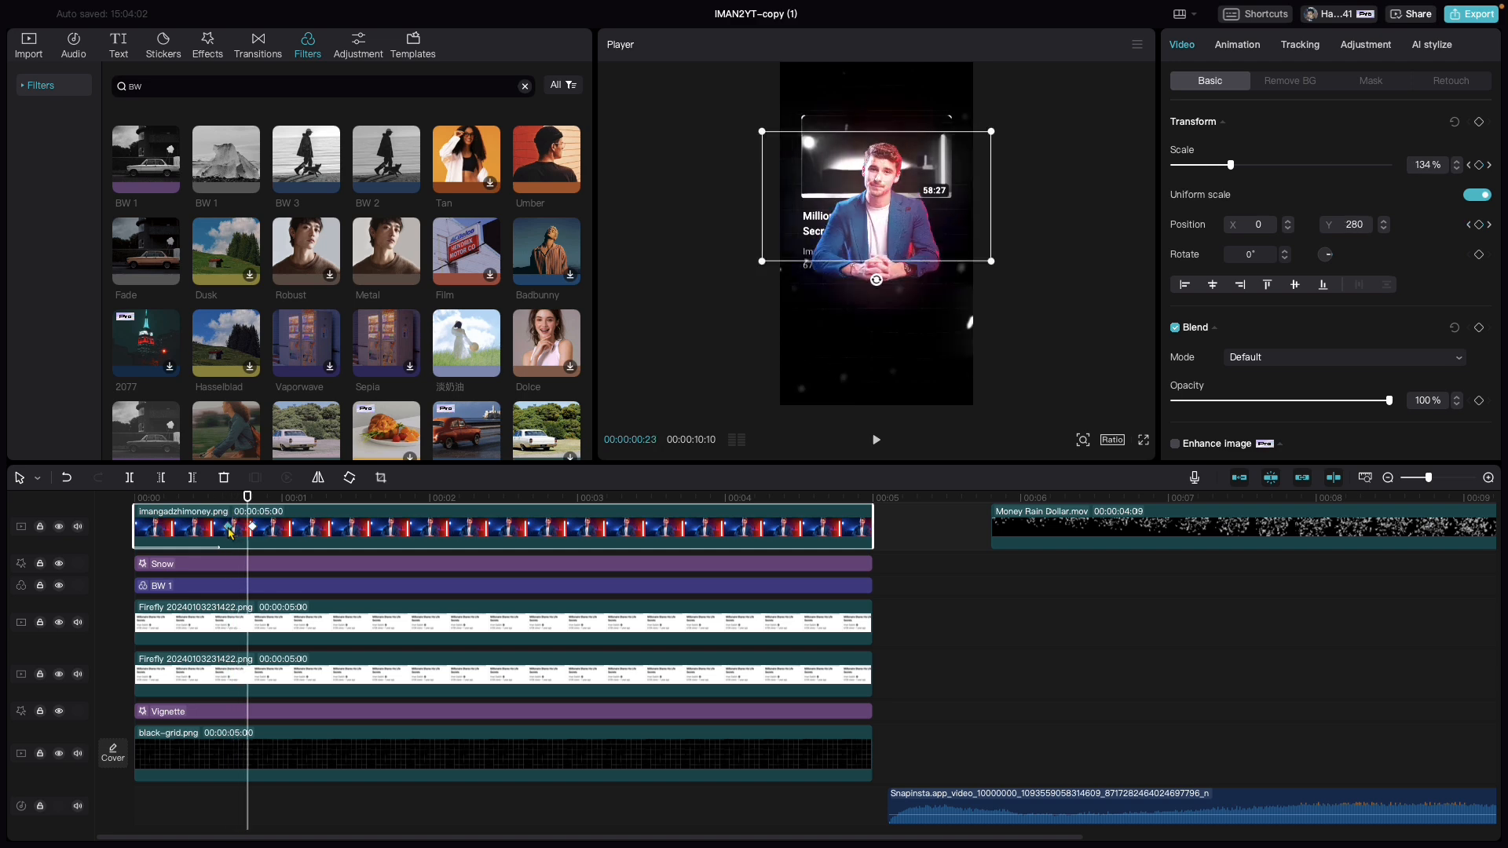
{"action": "key", "text": "Right"}
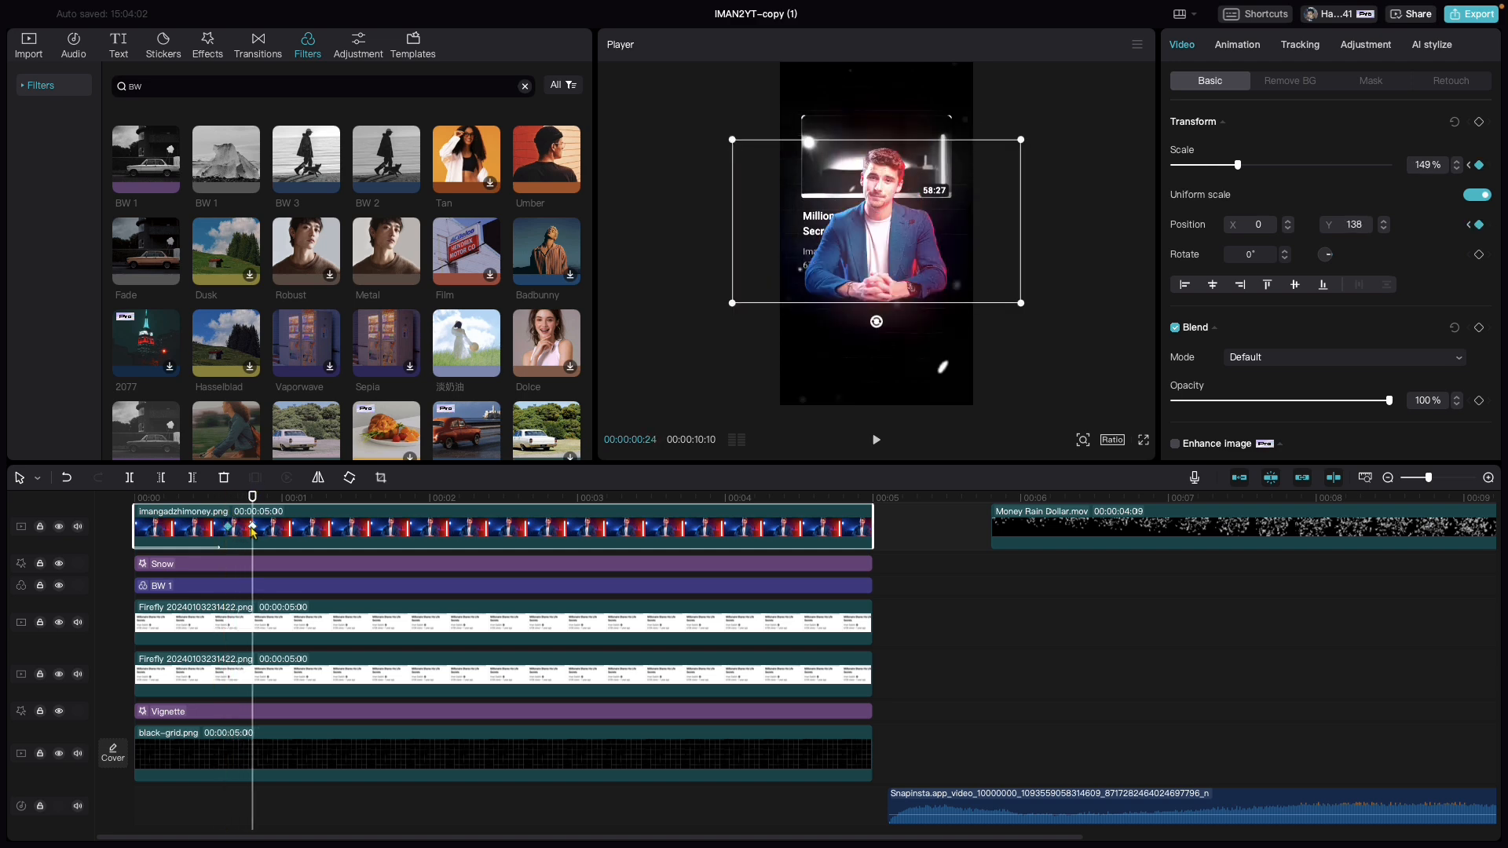
{"action": "left_click", "coordinate": [202, 506]}
{"action": "key", "text": "space"}
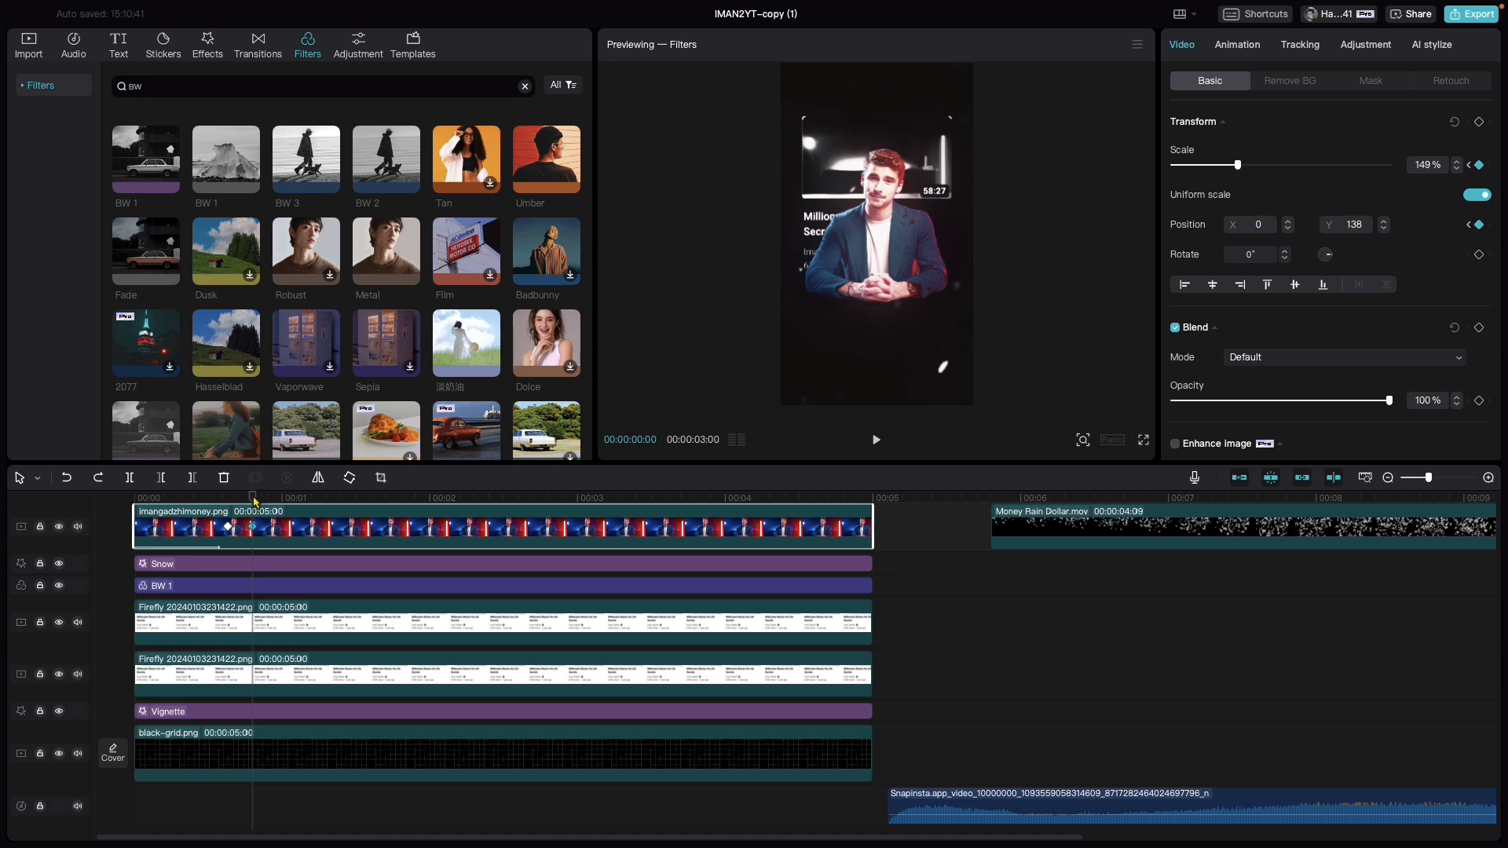
Trim the ends of both Firefly screenshot clips to the man's second keyframe at 00:00:00:24.
{"action": "left_click", "coordinate": [253, 498]}
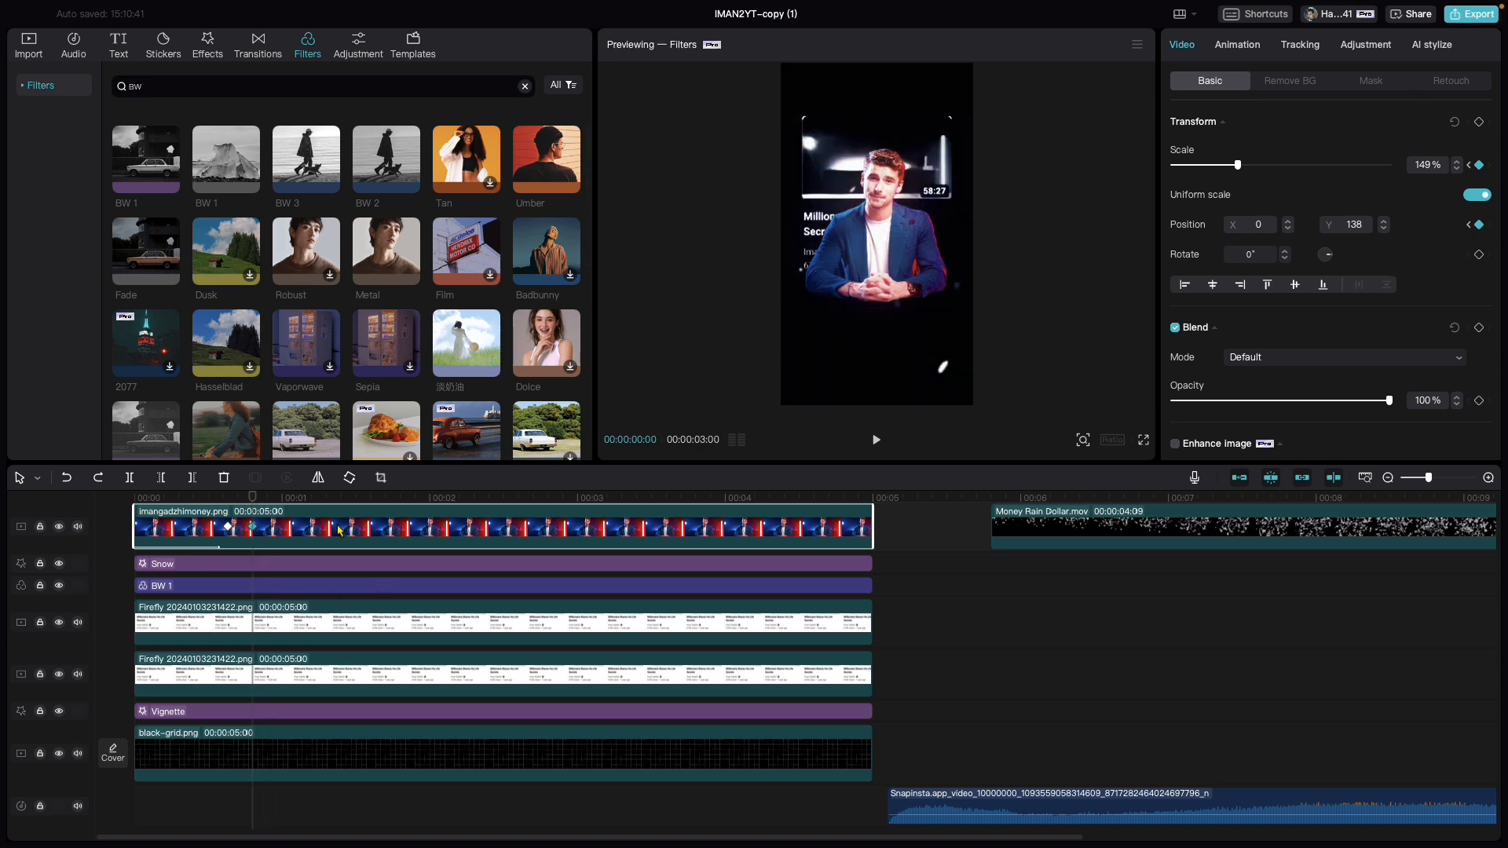
{"action": "left_click", "coordinate": [255, 508]}
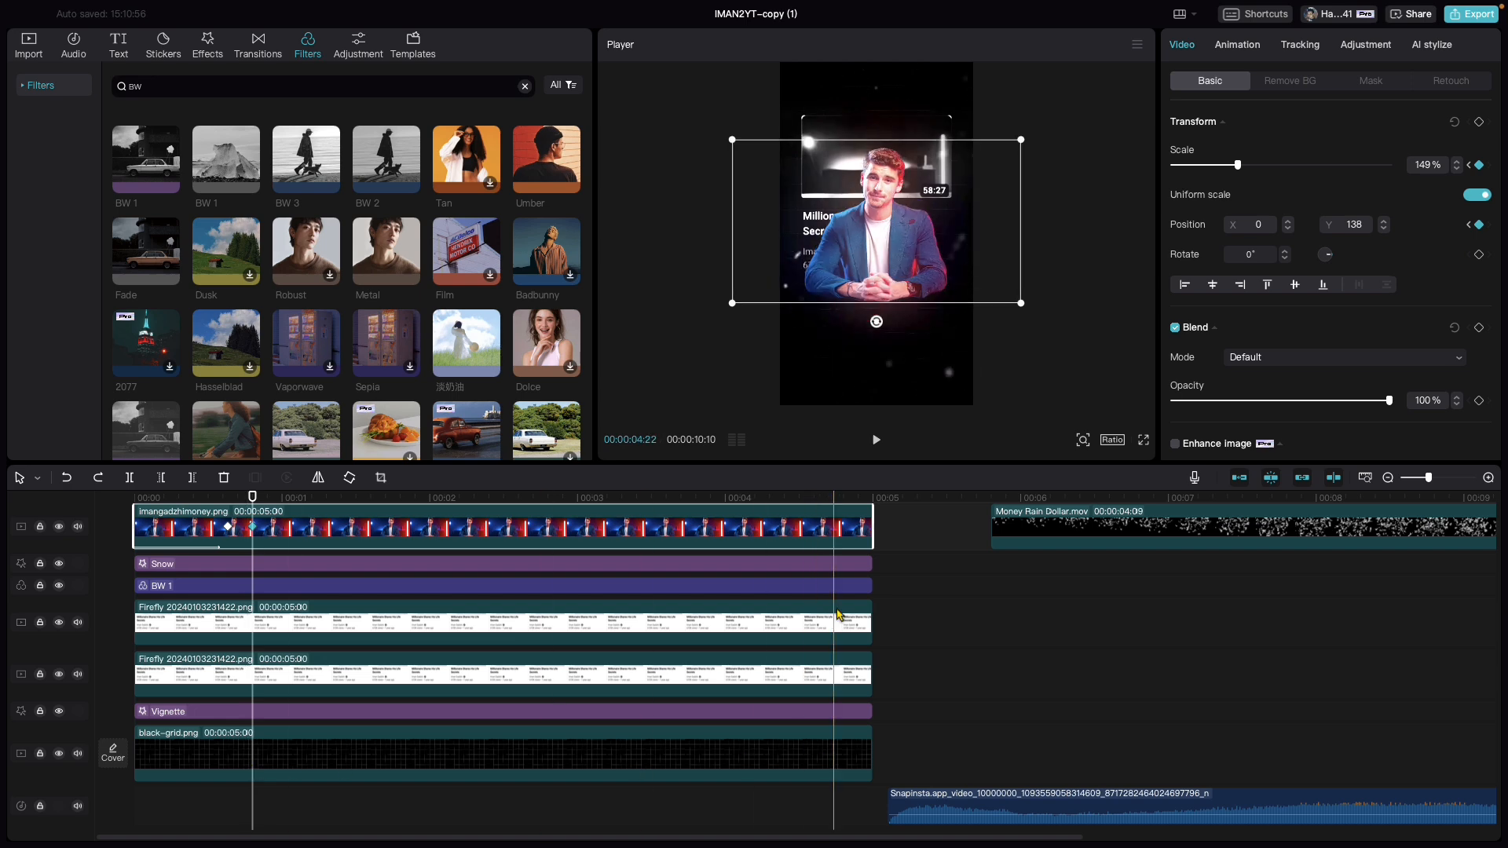
{"action": "left_click", "coordinate": [870, 613]}
{"action": "left_click_drag", "start_coordinate": [871, 614], "coordinate": [253, 623]}
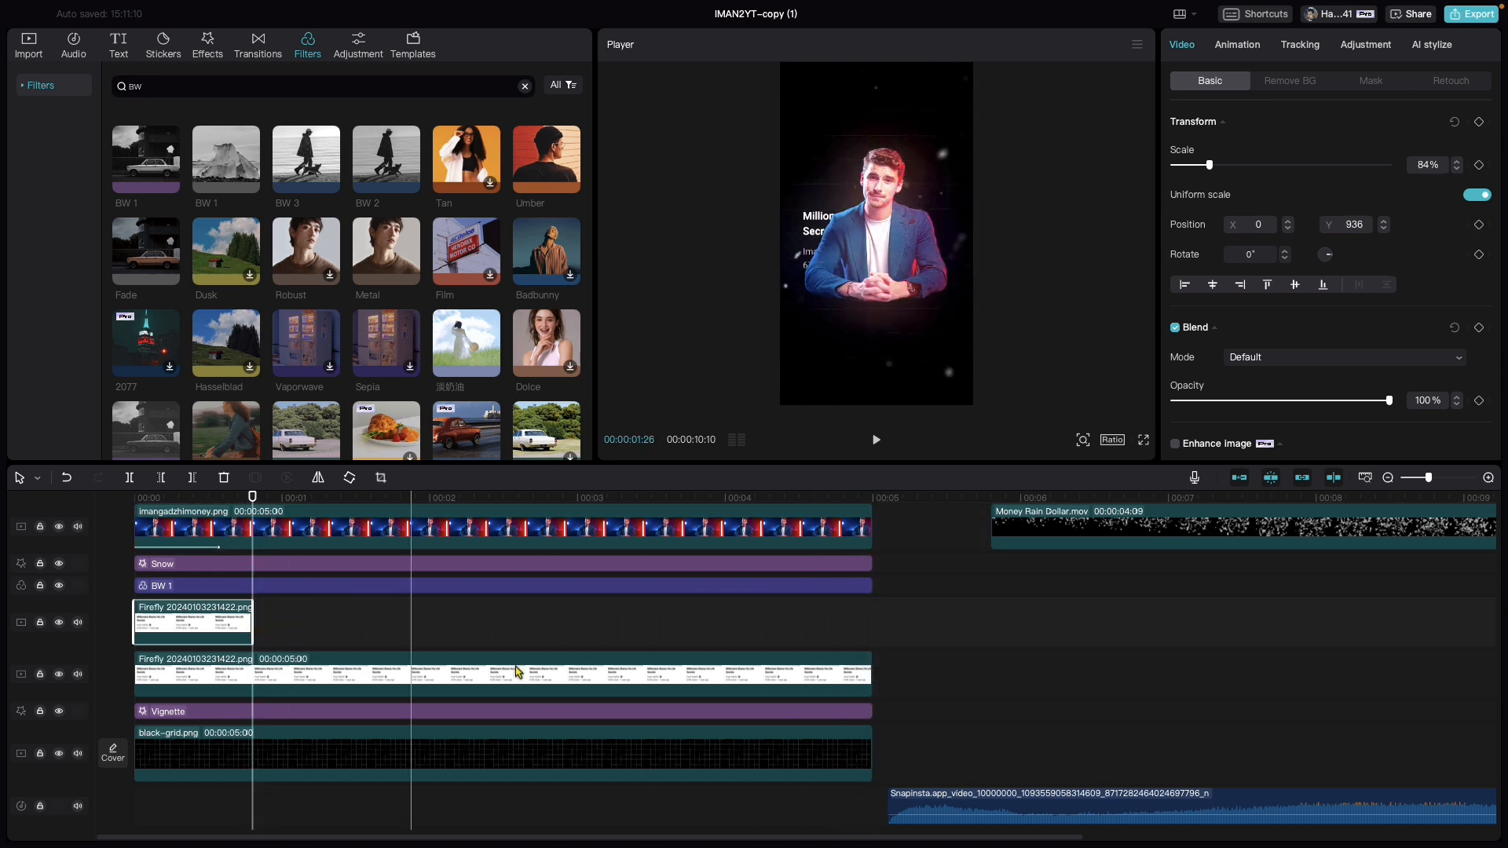
{"action": "left_click", "coordinate": [864, 680]}
{"action": "left_click_drag", "start_coordinate": [879, 682], "coordinate": [247, 682]}
Give the upper Firefly clip a Zoom Out exit animation with a 0.3 s duration.
{"action": "left_click", "coordinate": [225, 619]}
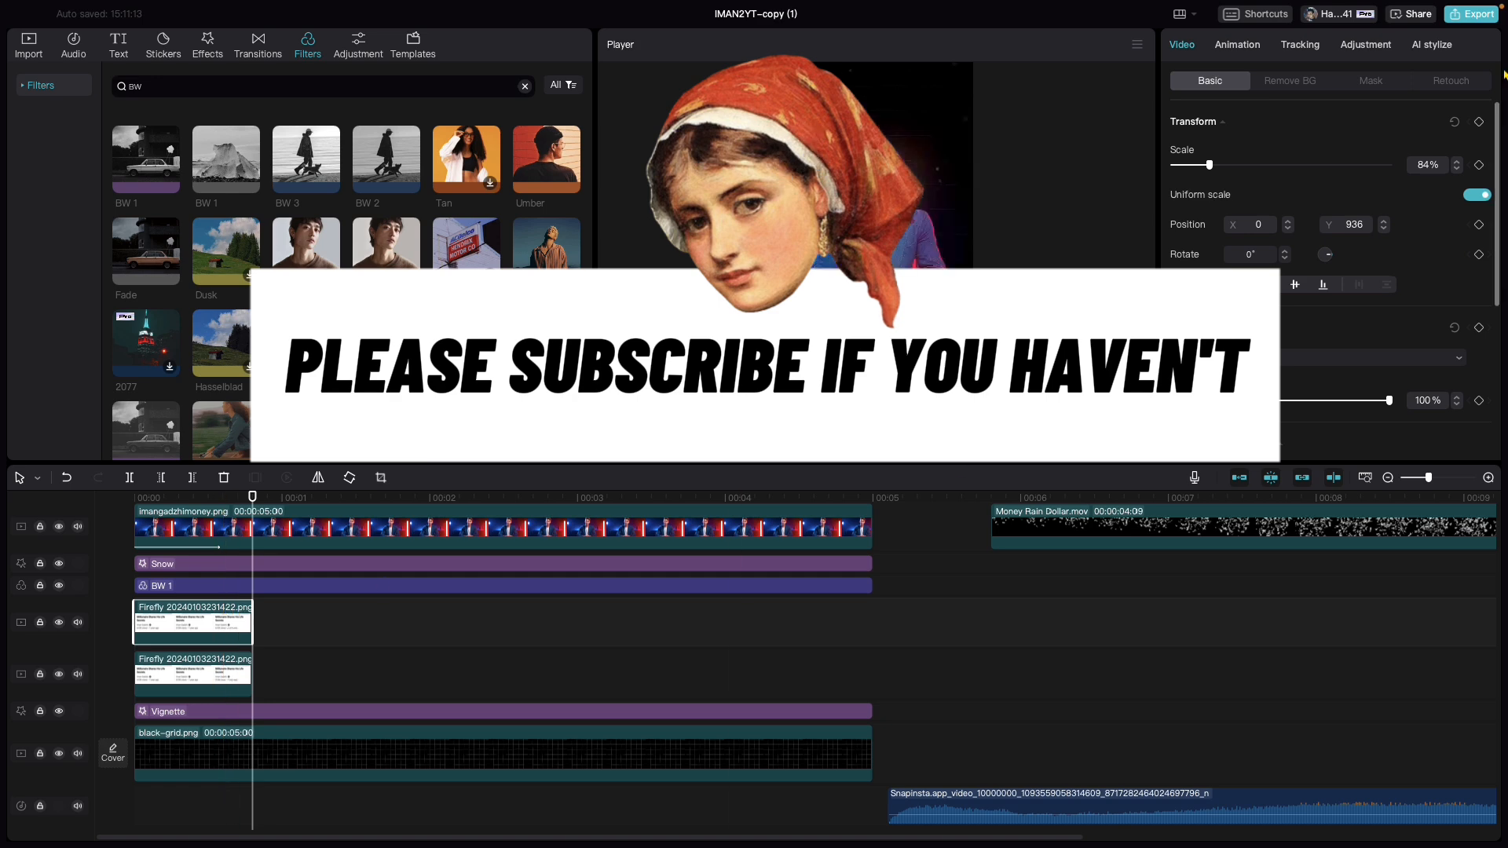
{"action": "left_click", "coordinate": [1237, 45]}
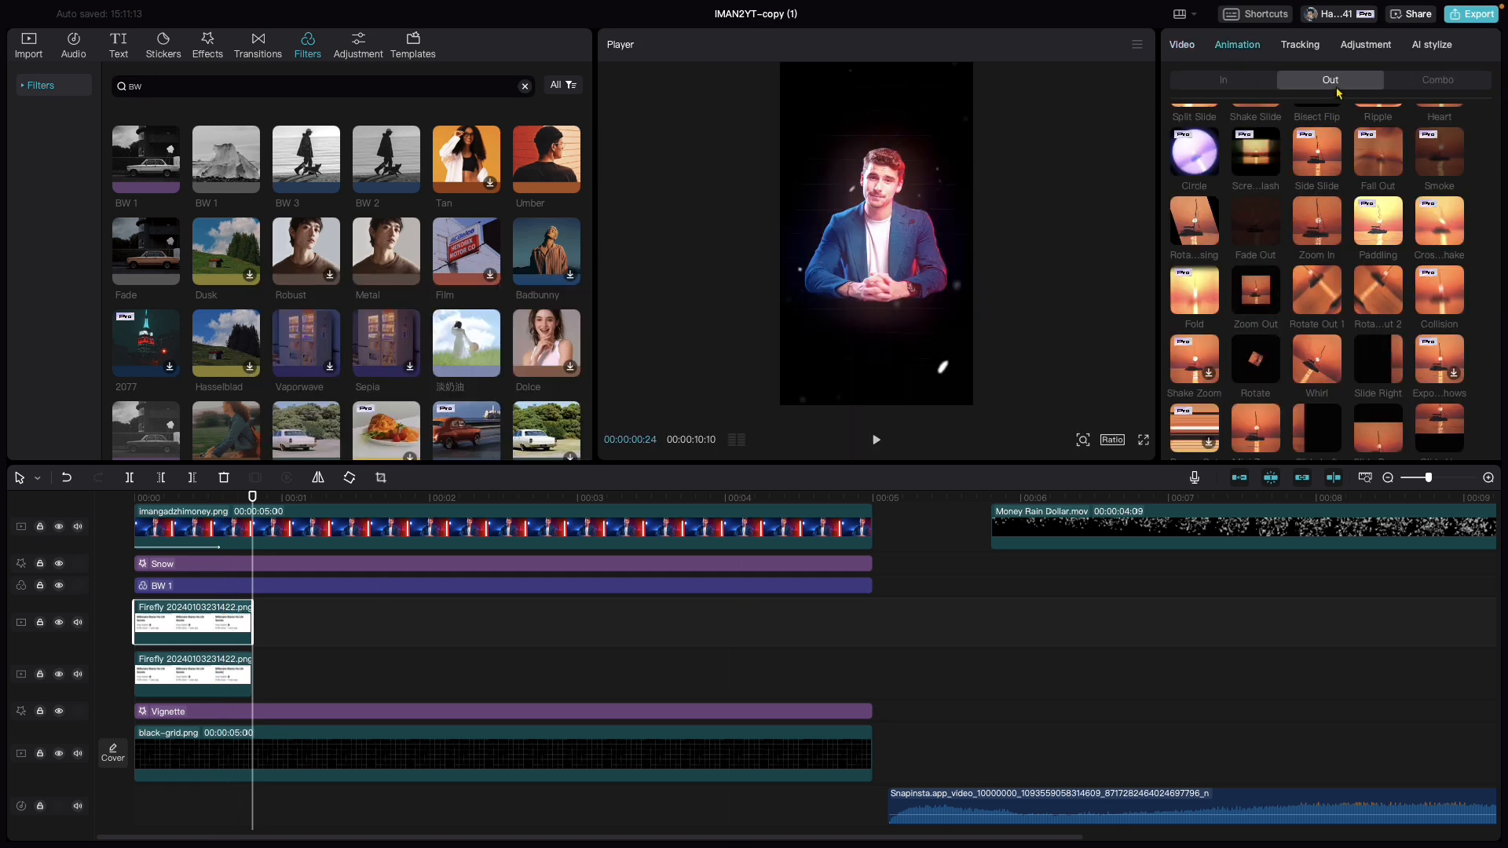
{"action": "left_click", "coordinate": [1256, 290]}
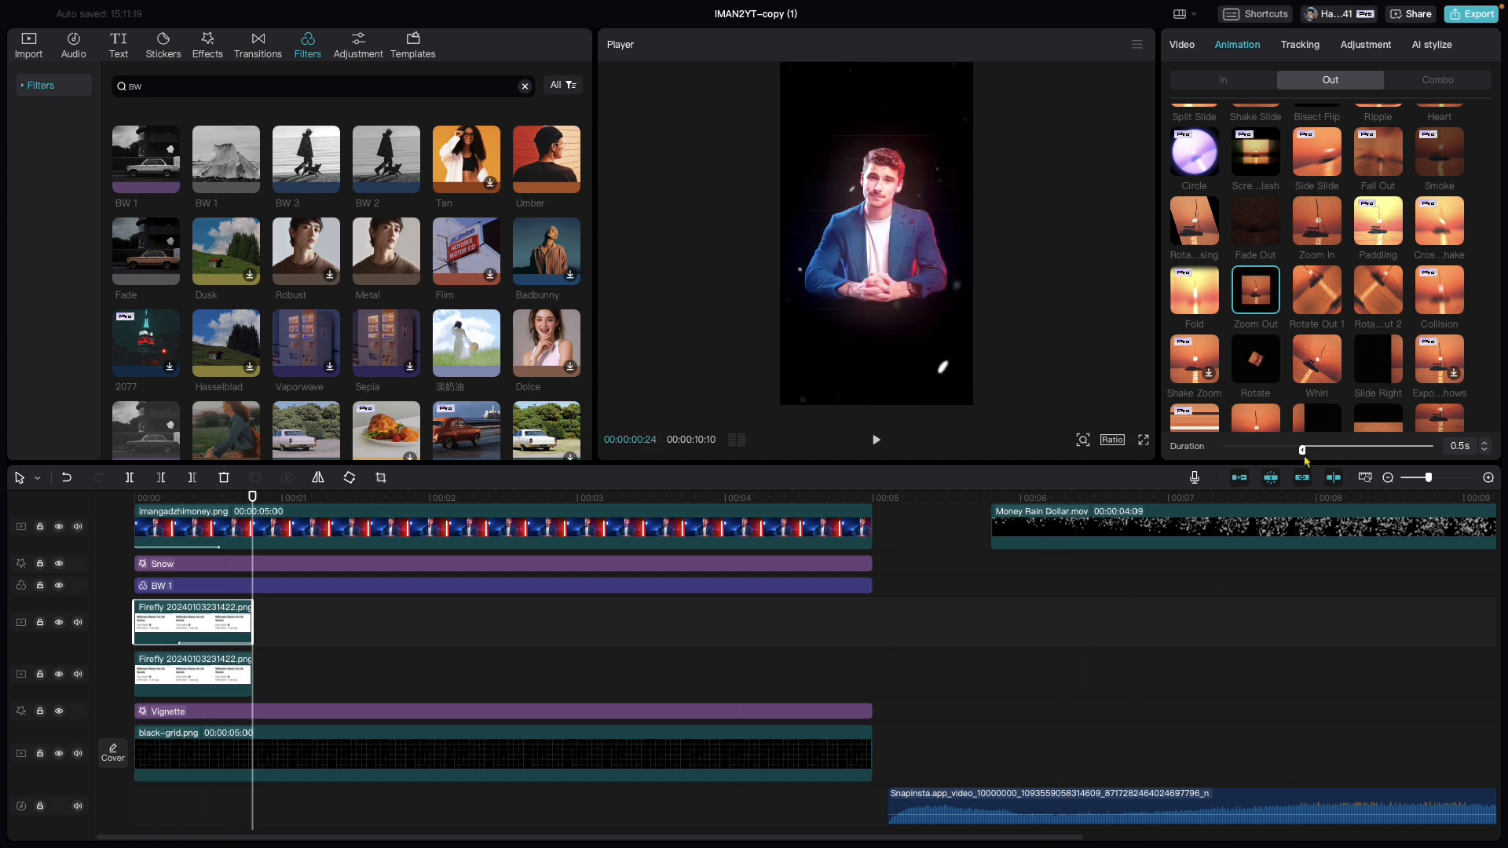
{"action": "left_click_drag", "start_coordinate": [1303, 451], "coordinate": [1368, 451]}
Give the lower Firefly clip the same Zoom Out exit animation and shorten its duration from the default.
{"action": "left_click", "coordinate": [224, 676]}
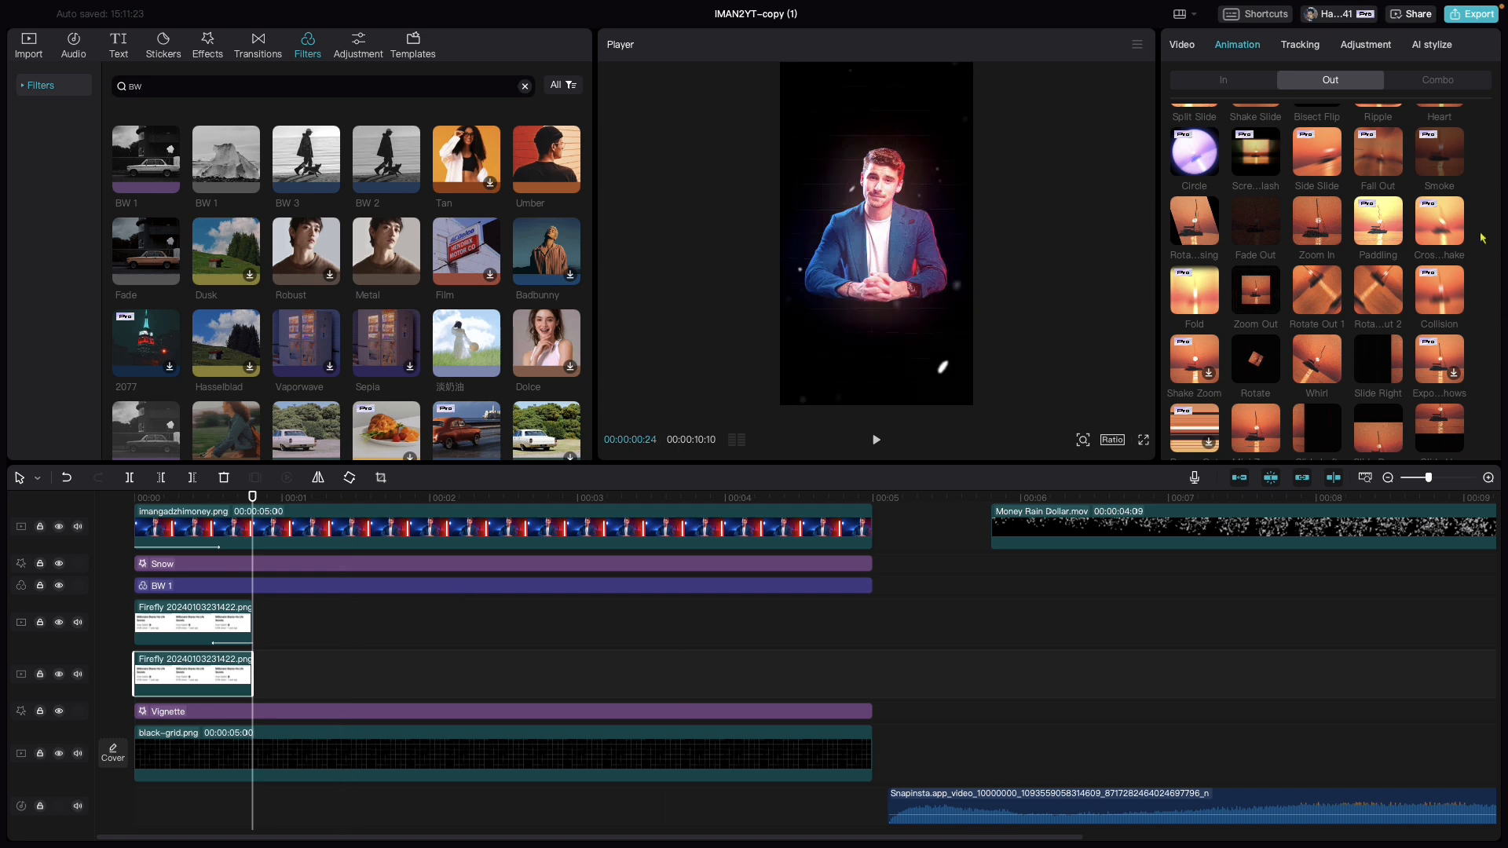
{"action": "left_click", "coordinate": [1255, 293]}
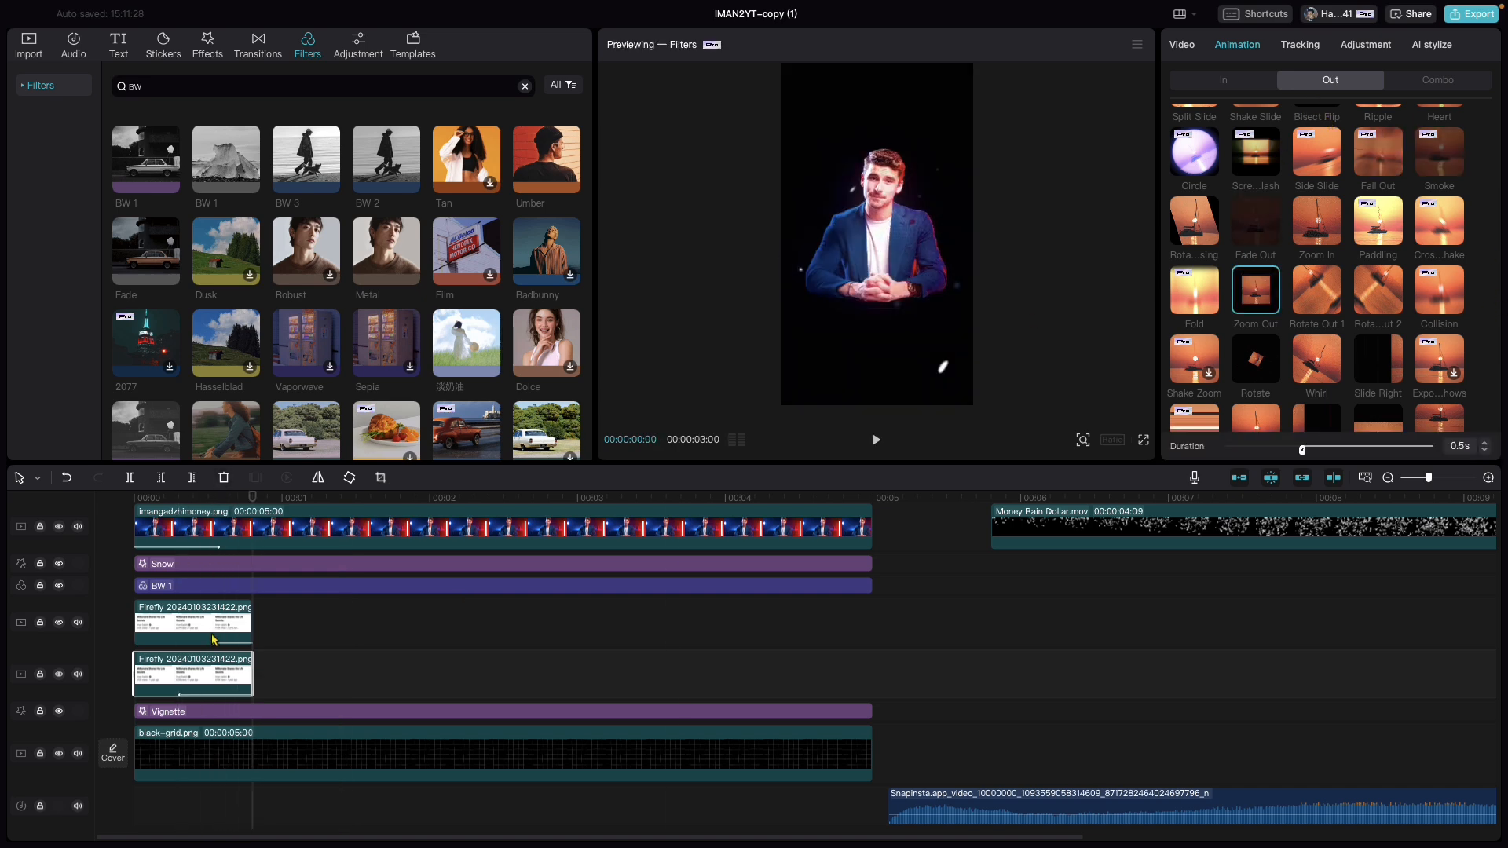
{"action": "left_click_drag", "start_coordinate": [254, 499], "coordinate": [237, 499]}
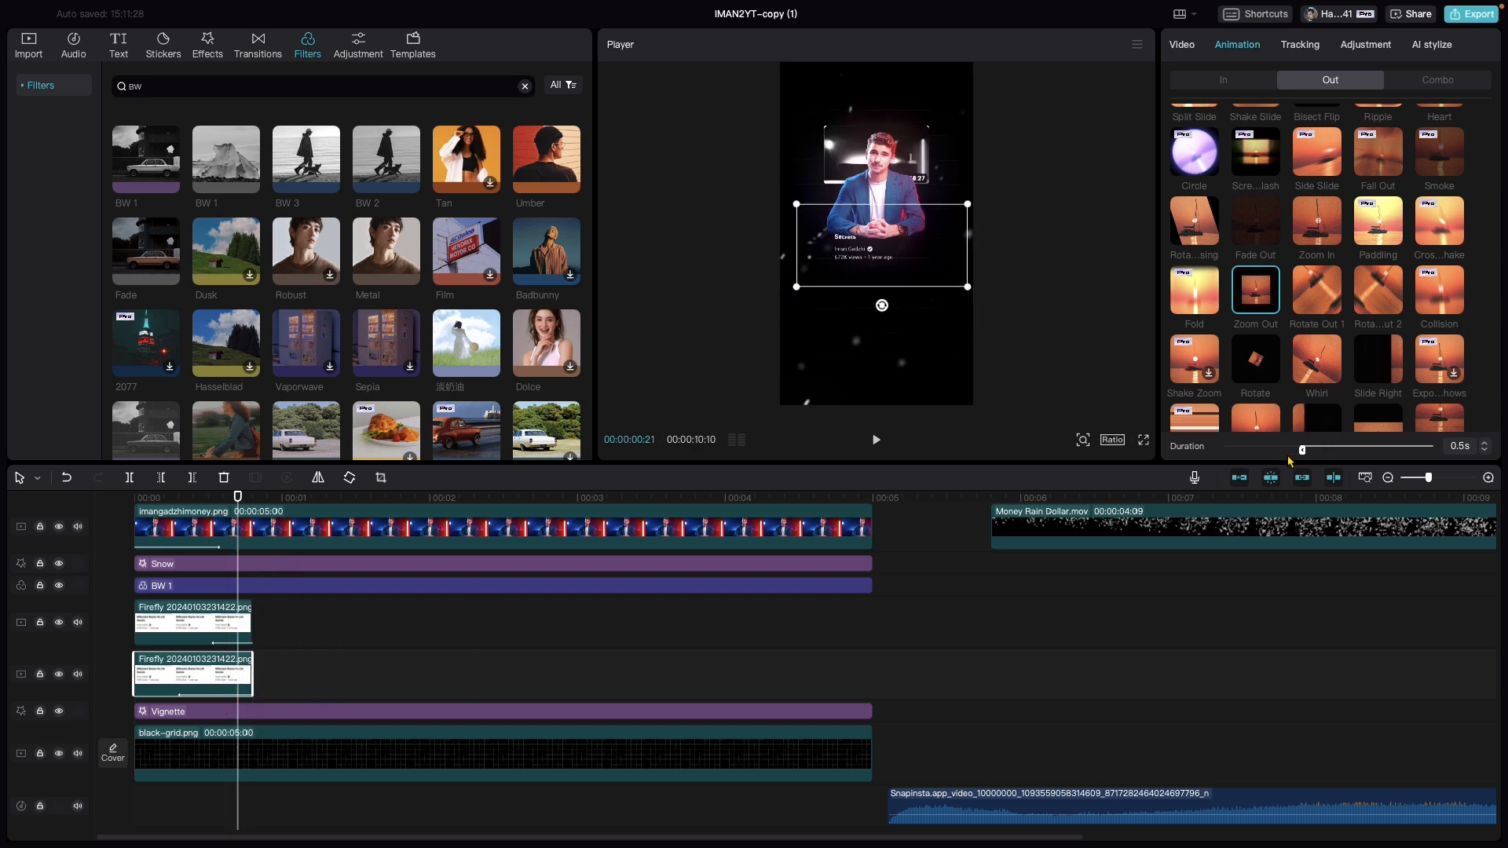
{"action": "left_click_drag", "start_coordinate": [1305, 459], "coordinate": [1350, 454]}
Add a Position keyframe to the upper Firefly clip at 00:00:00:16, where its exit animation begins.
{"action": "left_click", "coordinate": [222, 518]}
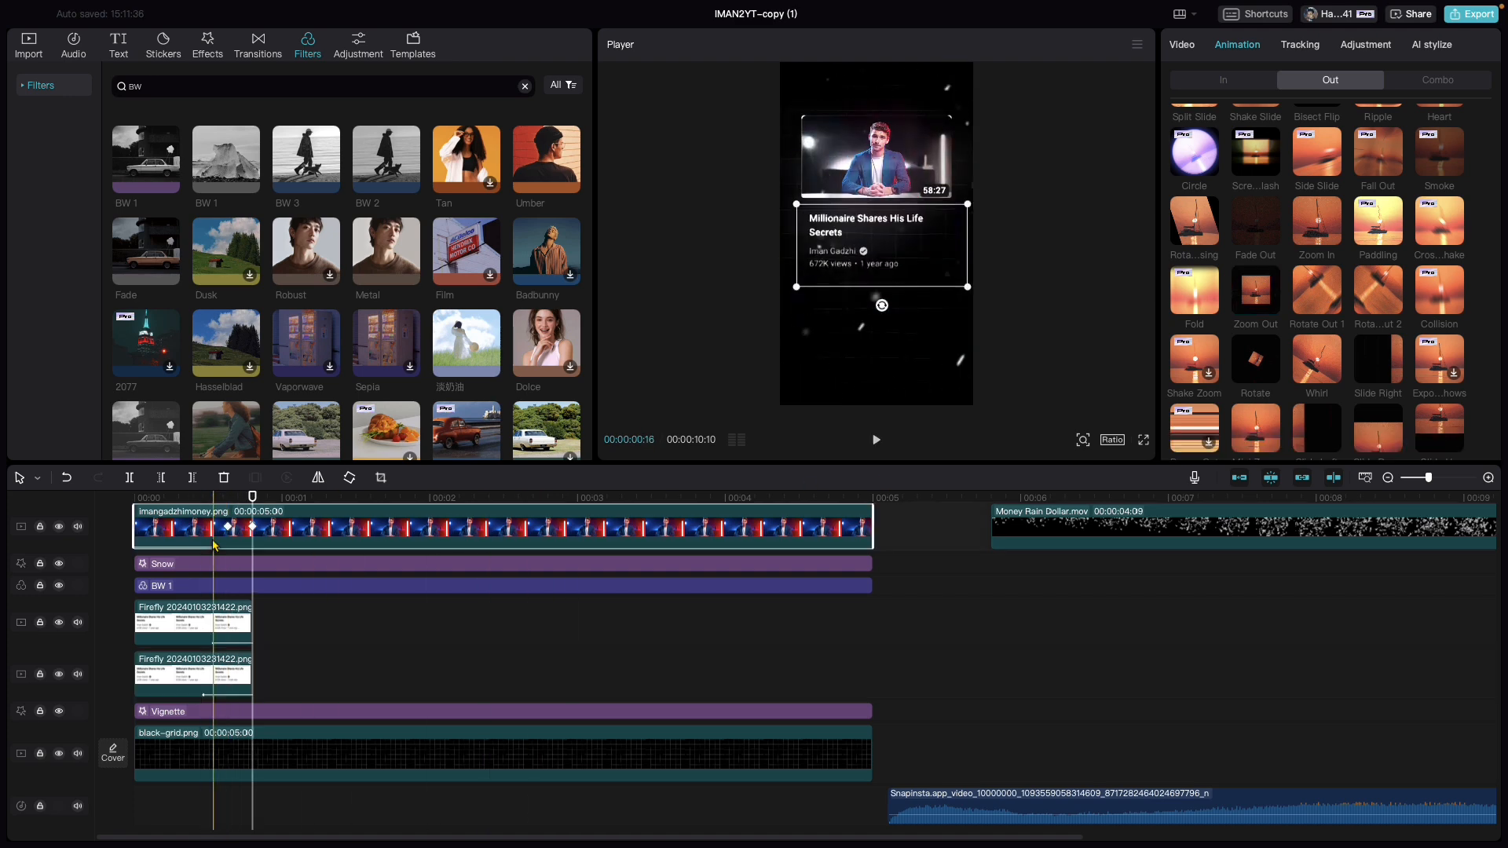
{"action": "left_click", "coordinate": [213, 498]}
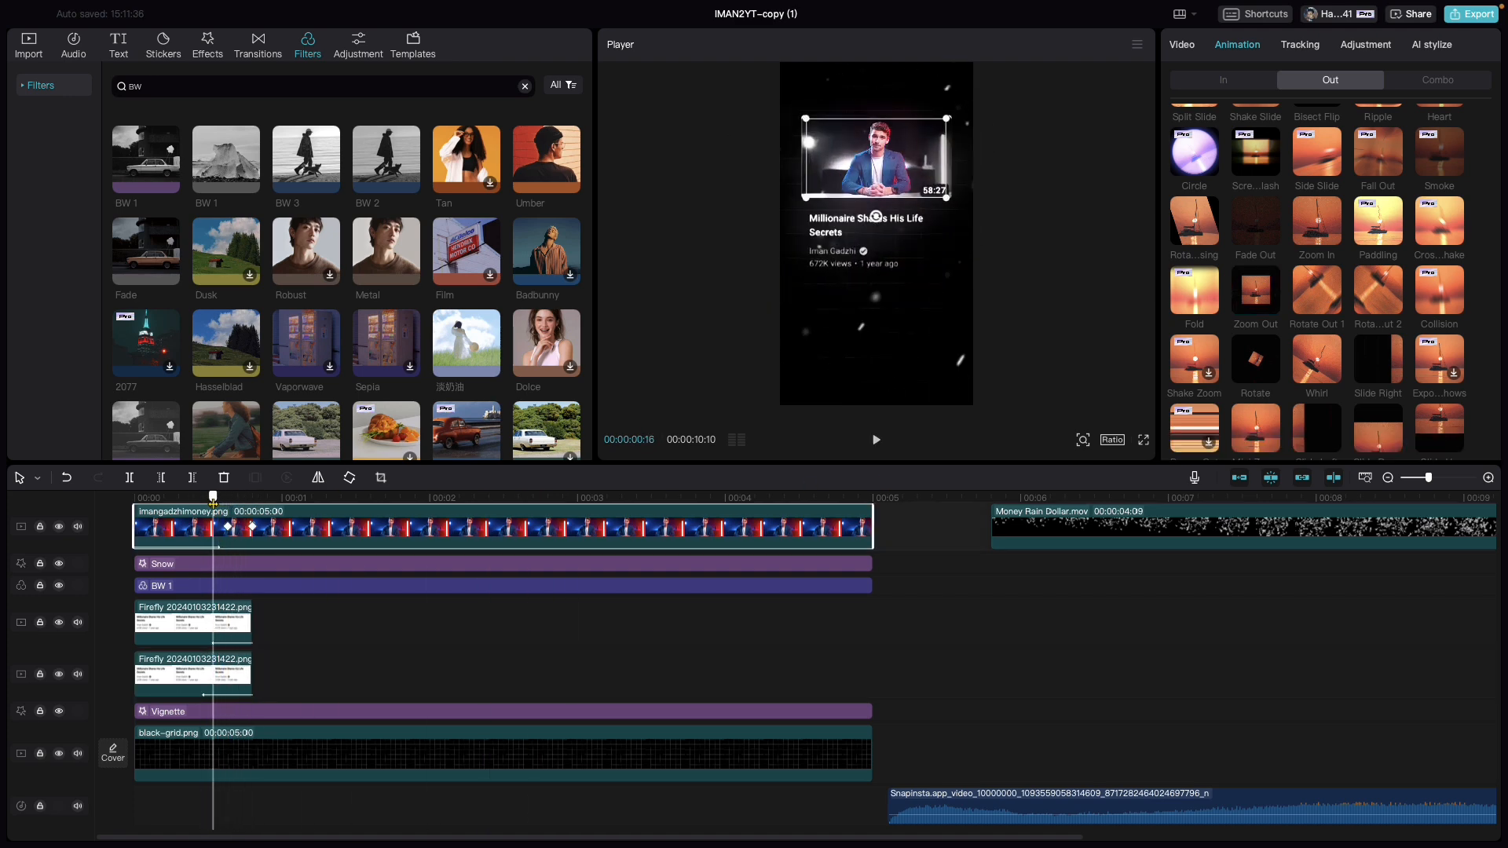
{"action": "left_click", "coordinate": [192, 620]}
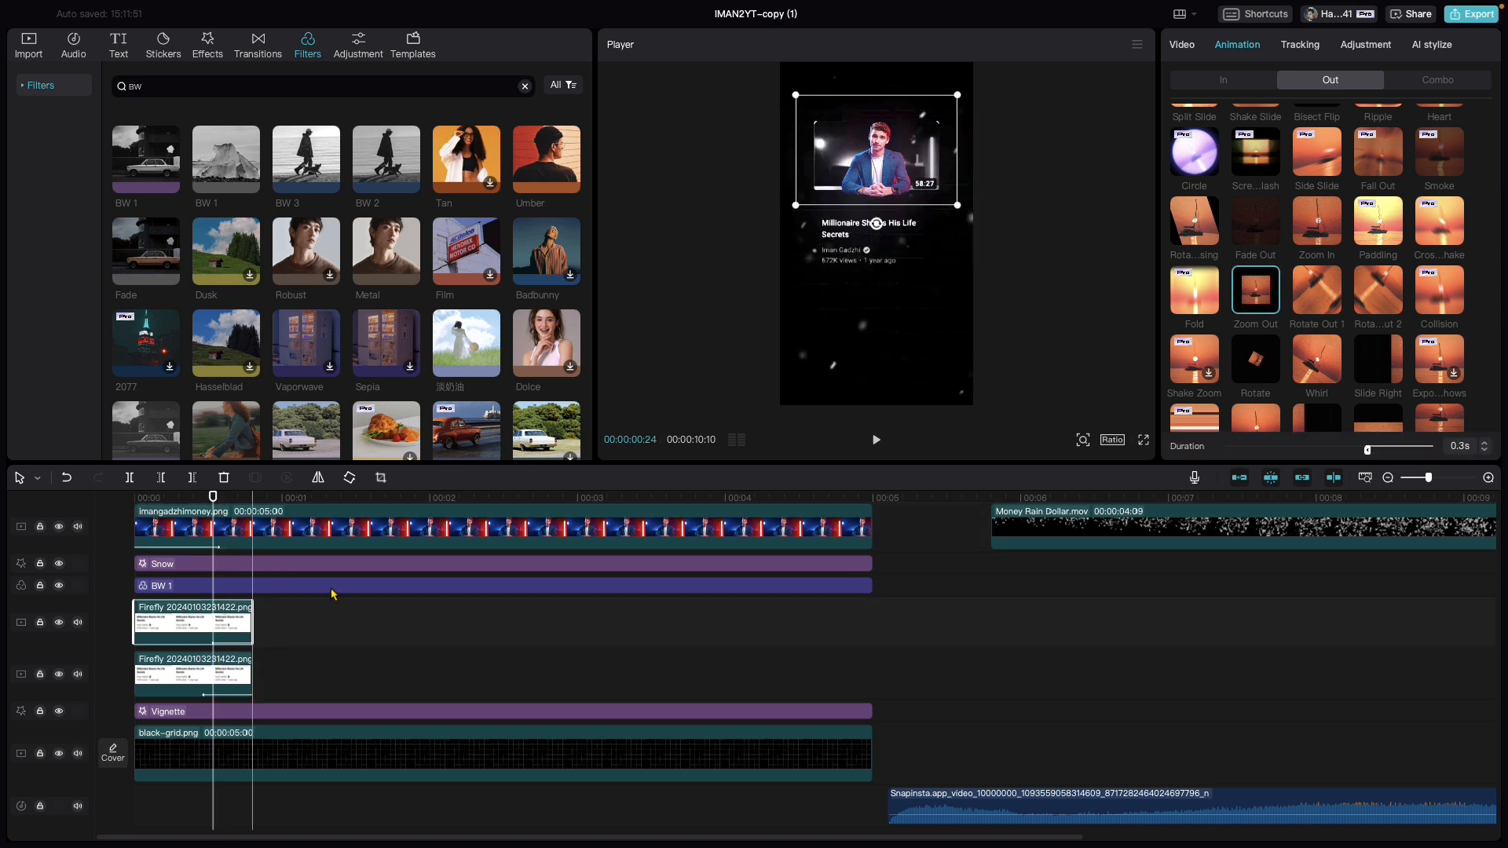
{"action": "left_click", "coordinate": [1182, 48]}
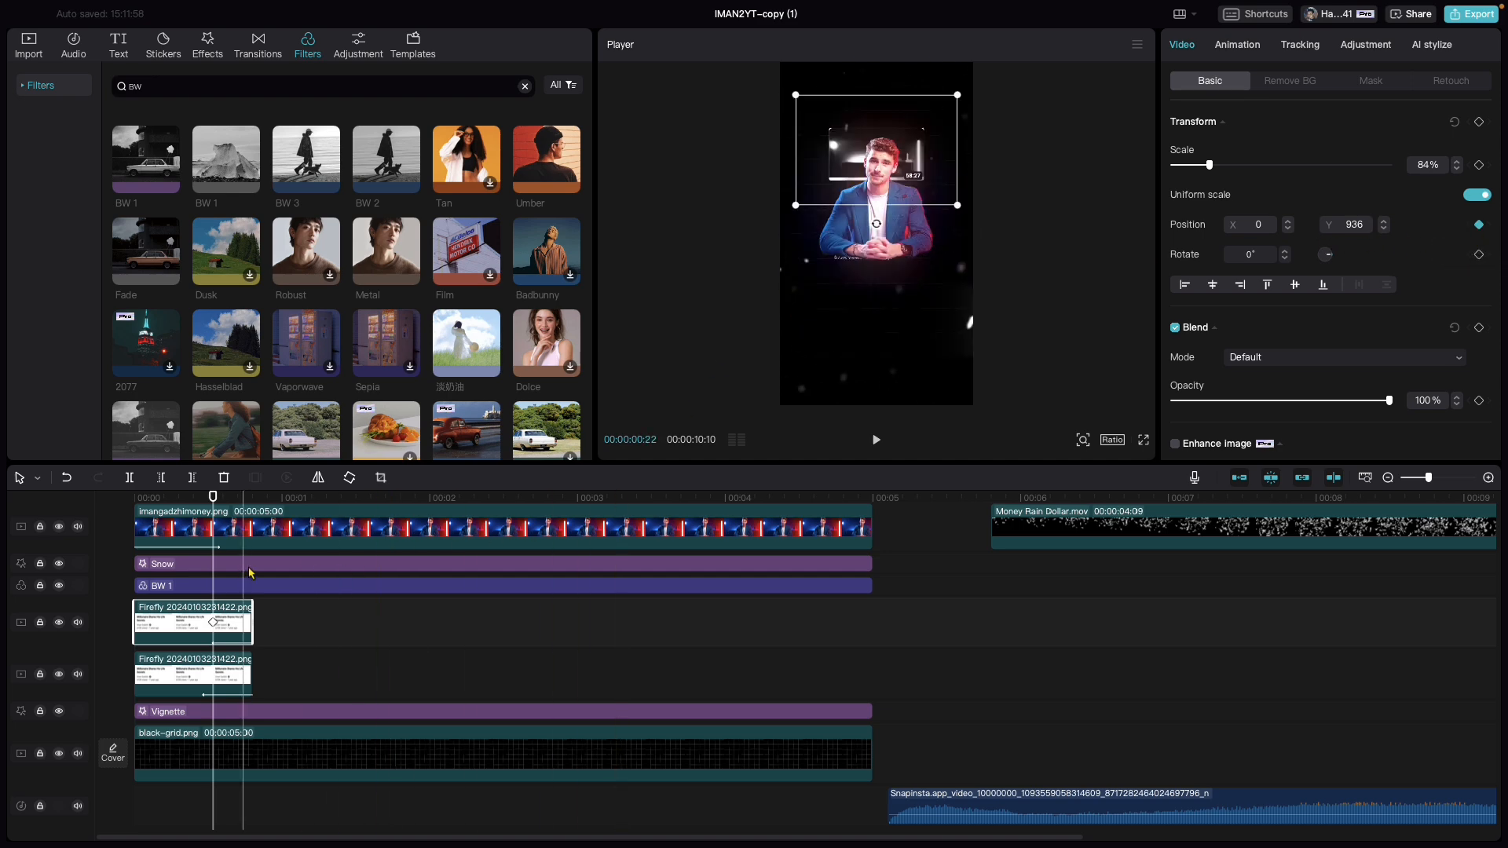
At 00:00:00:23, keyframe the upper Firefly clip moved down to Y 558 and preview its exit.
{"action": "left_click_drag", "start_coordinate": [219, 504], "coordinate": [249, 507]}
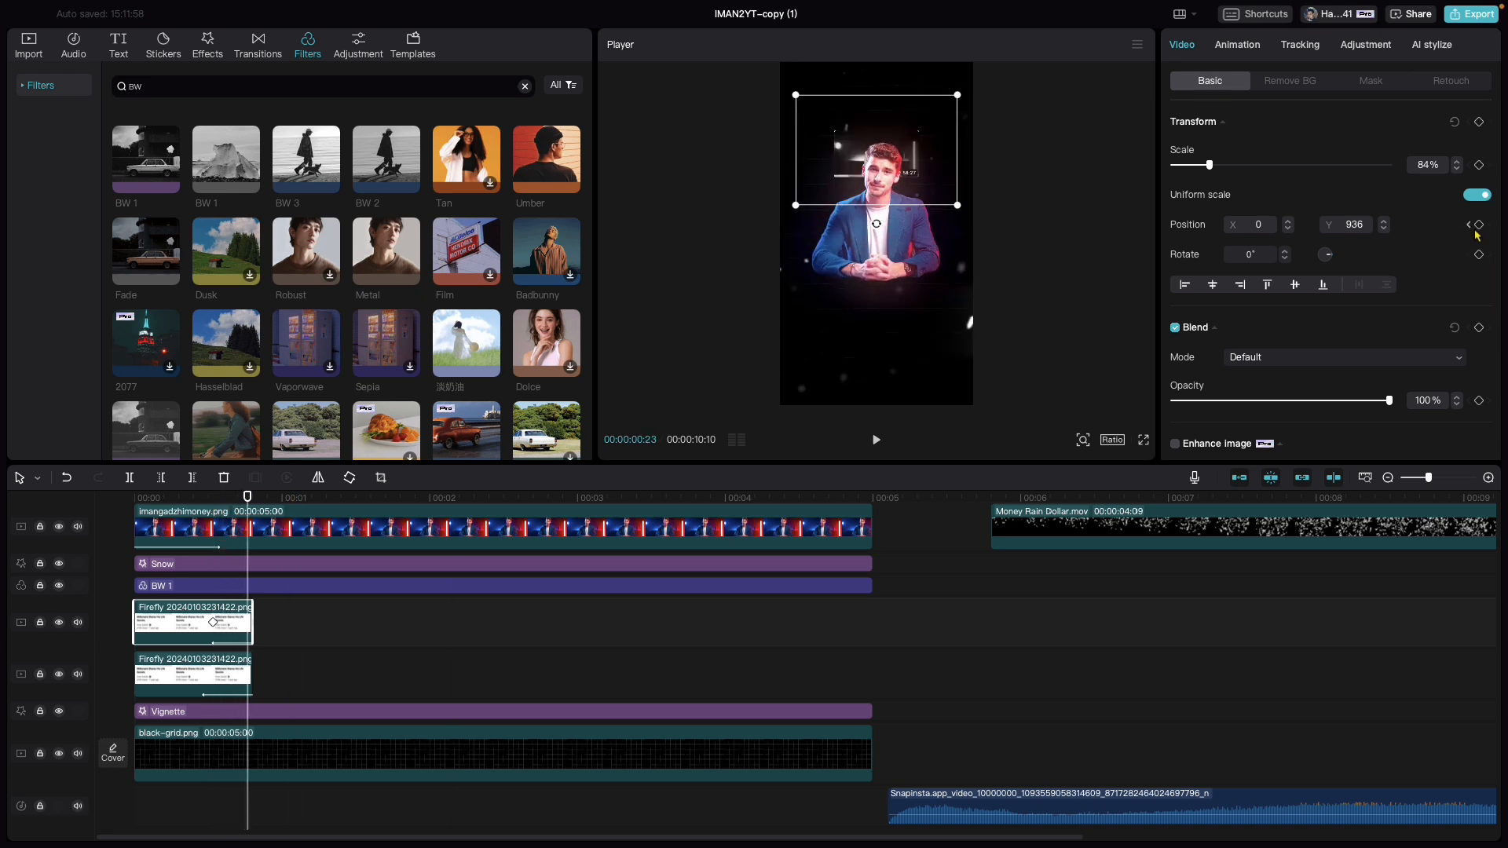
{"action": "left_click_drag", "start_coordinate": [885, 163], "coordinate": [893, 215]}
{"action": "left_click", "coordinate": [203, 555]}
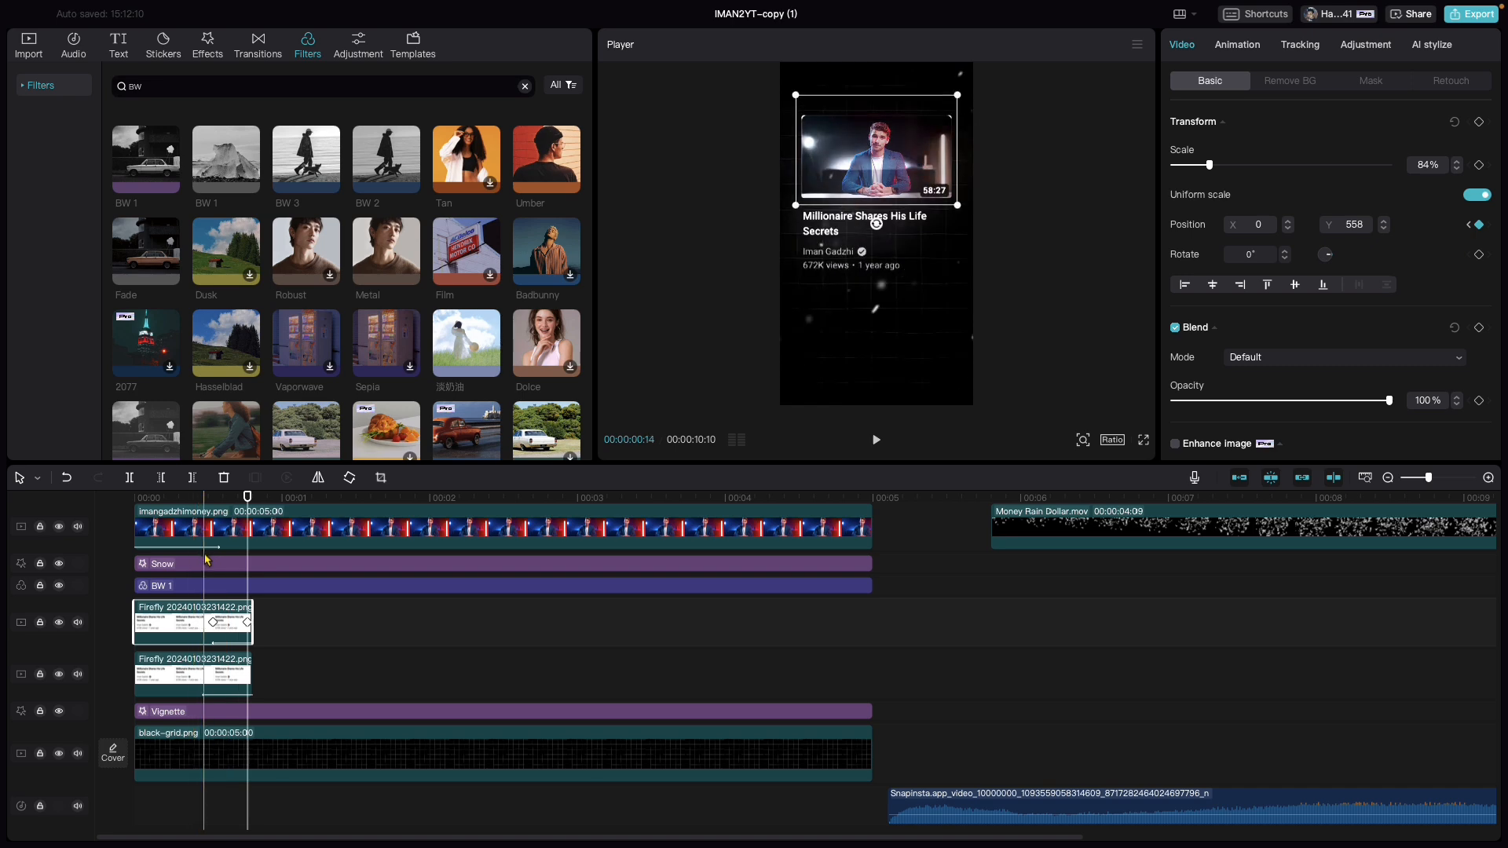
{"action": "key", "text": "space"}
{"action": "key", "text": "space"}
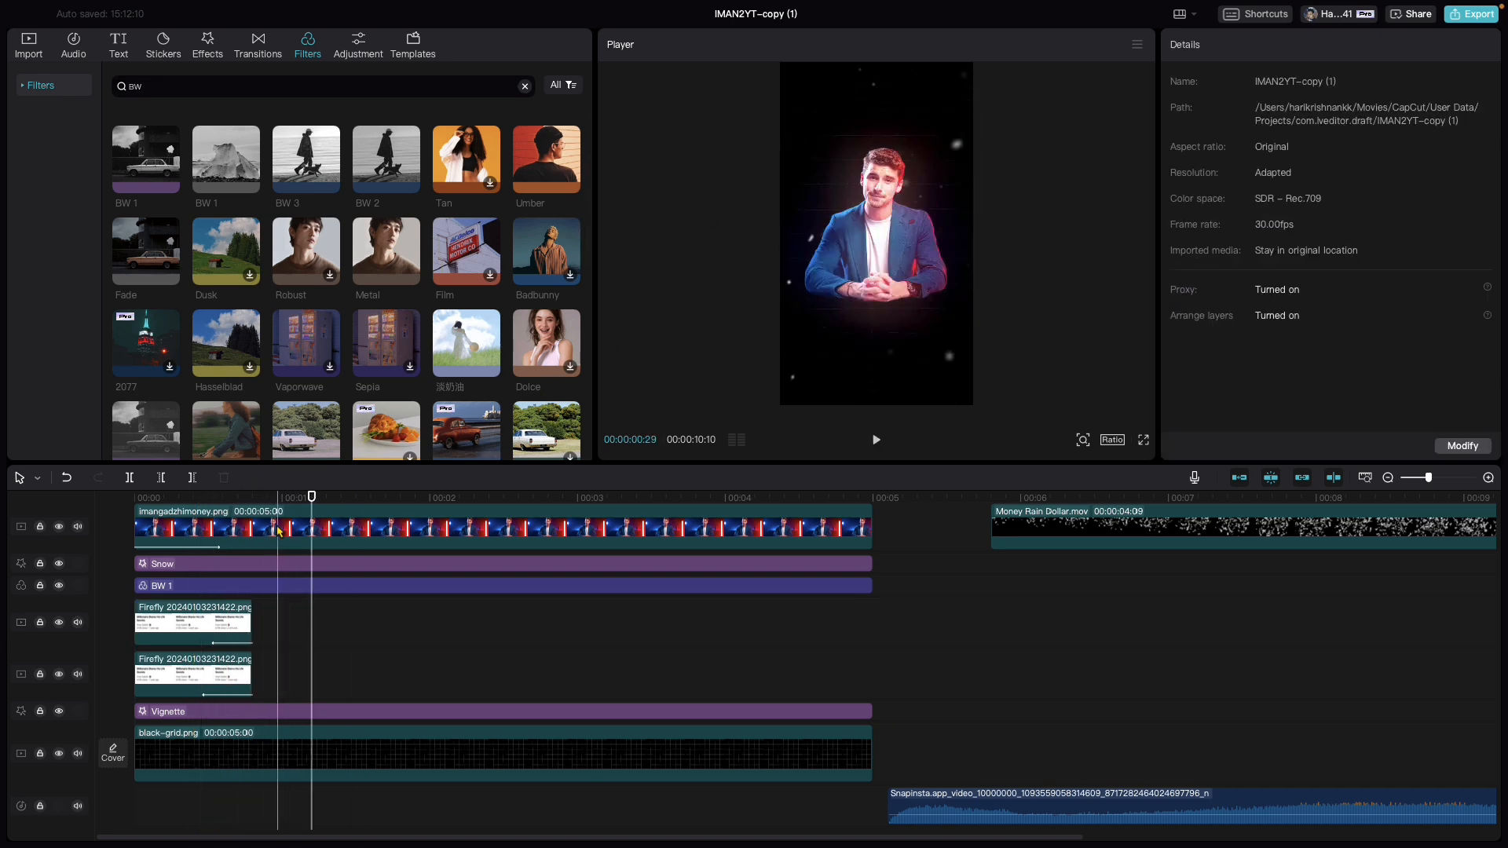
Add a Position keyframe to the lower Firefly clip at 00:00:00:16.
{"action": "left_click", "coordinate": [193, 500]}
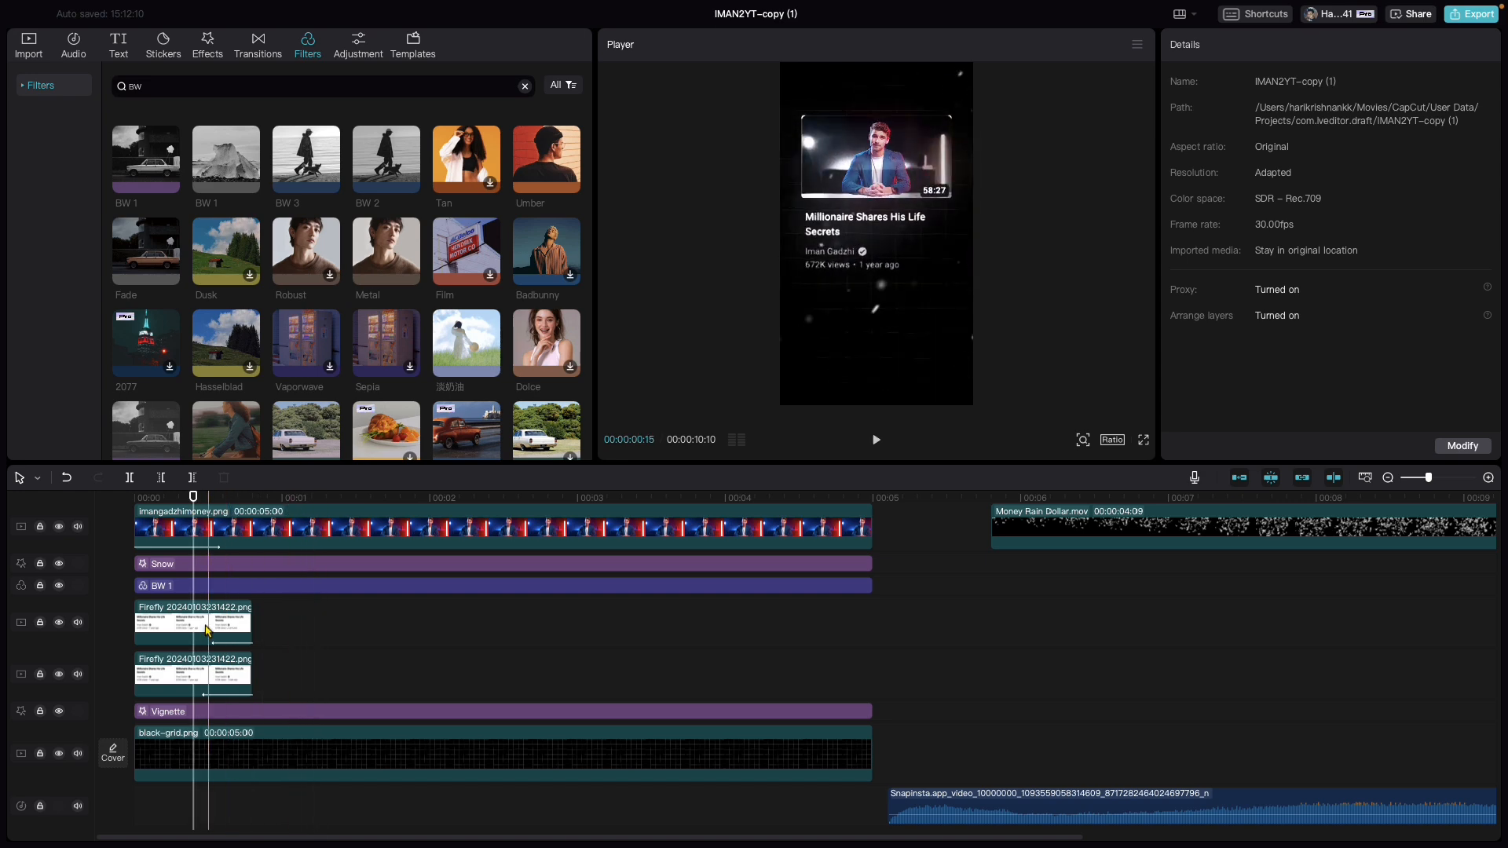
{"action": "left_click", "coordinate": [212, 629]}
{"action": "left_click", "coordinate": [215, 683]}
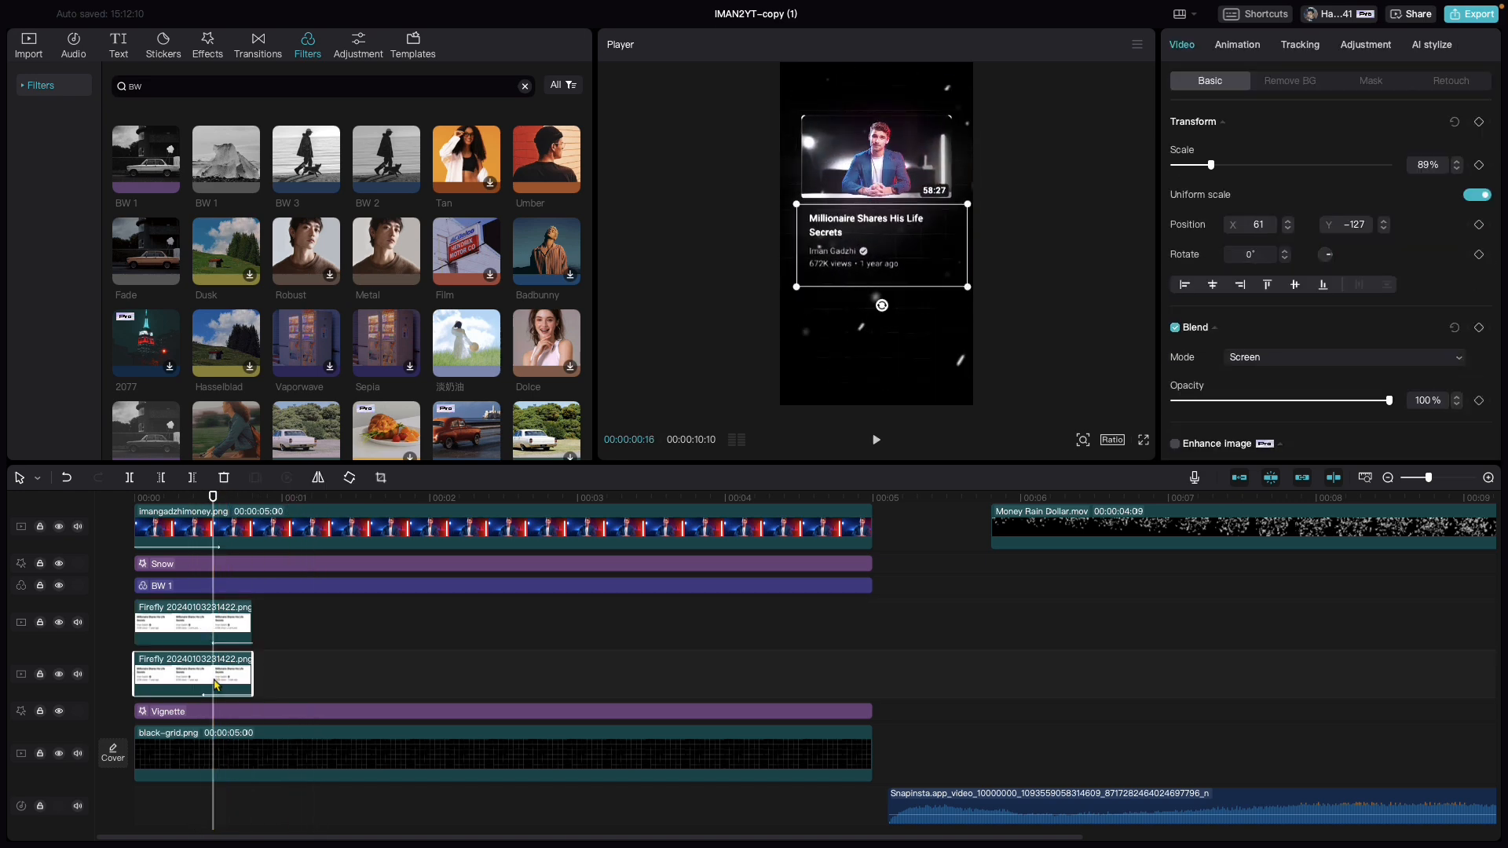
{"action": "left_click", "coordinate": [1479, 225]}
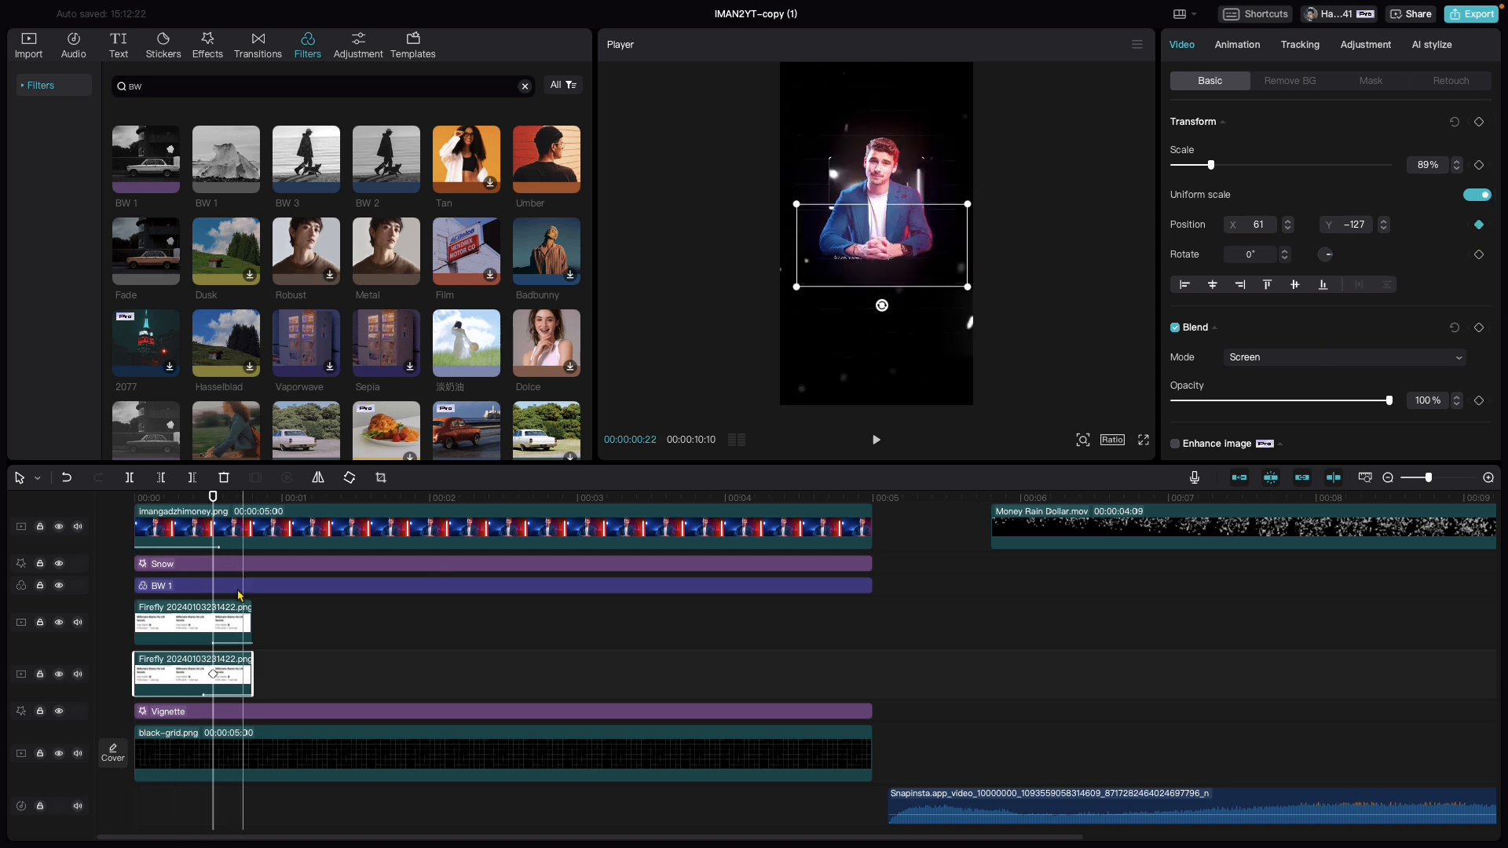
At 00:00:00:23, keyframe the lower Firefly clip moved up behind the man, and preview the intro from the start.
{"action": "left_click", "coordinate": [235, 633]}
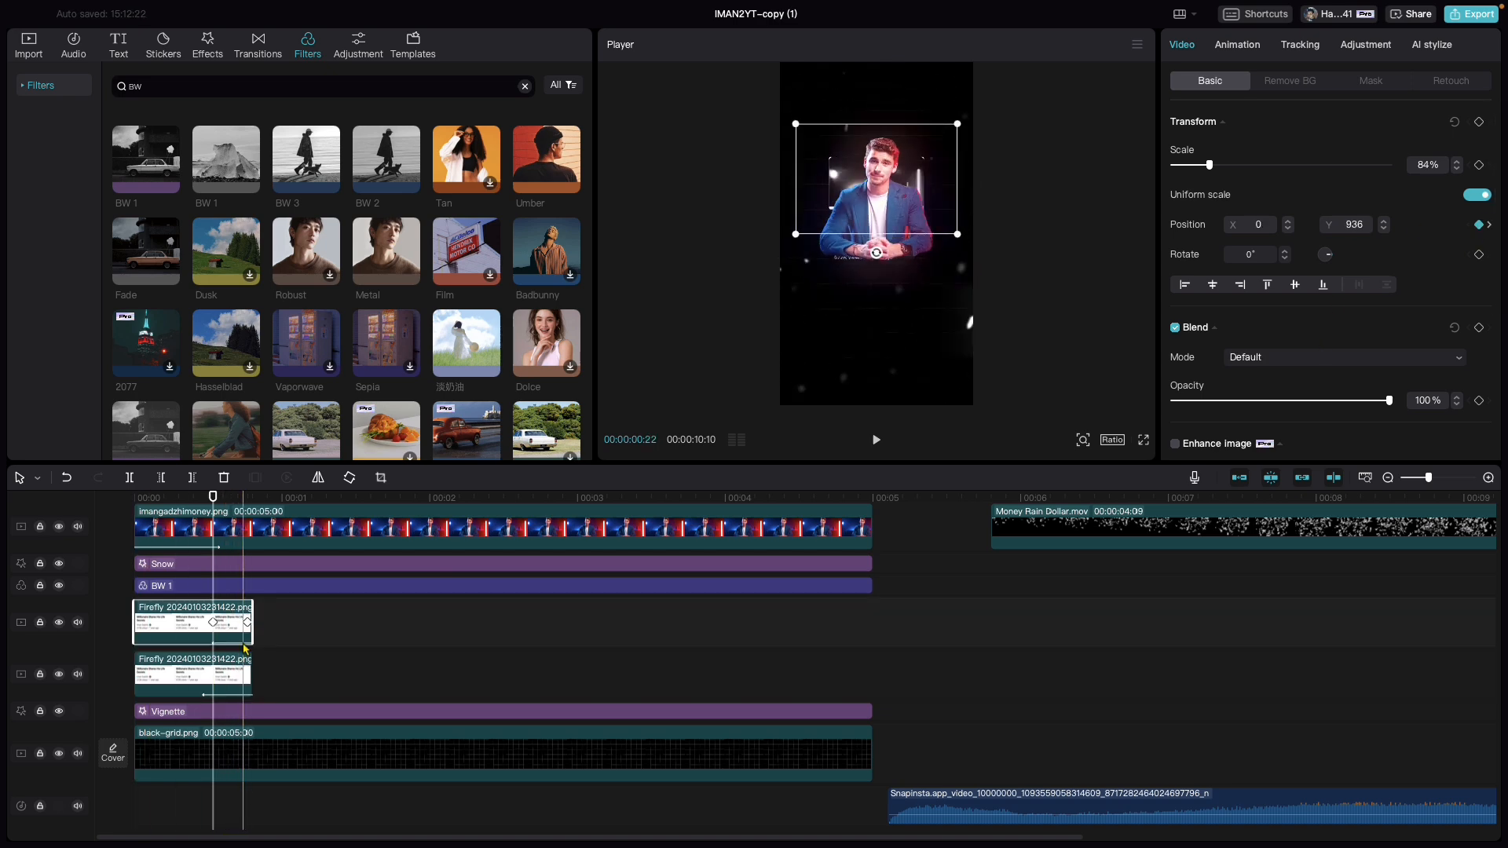
{"action": "left_click", "coordinate": [236, 675]}
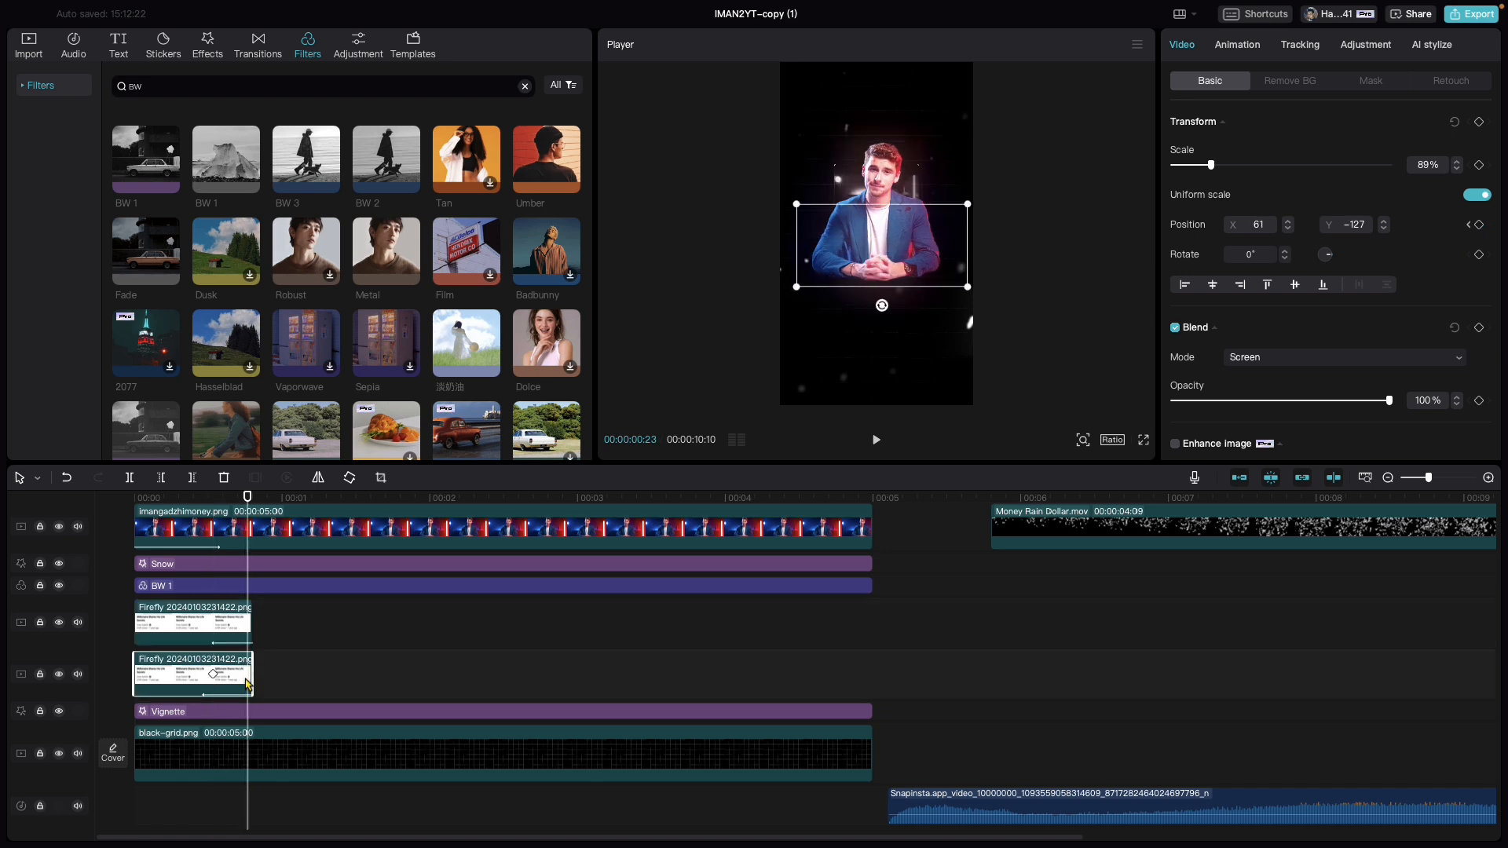
{"action": "left_click", "coordinate": [1479, 226]}
{"action": "left_click_drag", "start_coordinate": [945, 262], "coordinate": [943, 242]}
{"action": "left_click_drag", "start_coordinate": [943, 234], "coordinate": [945, 230]}
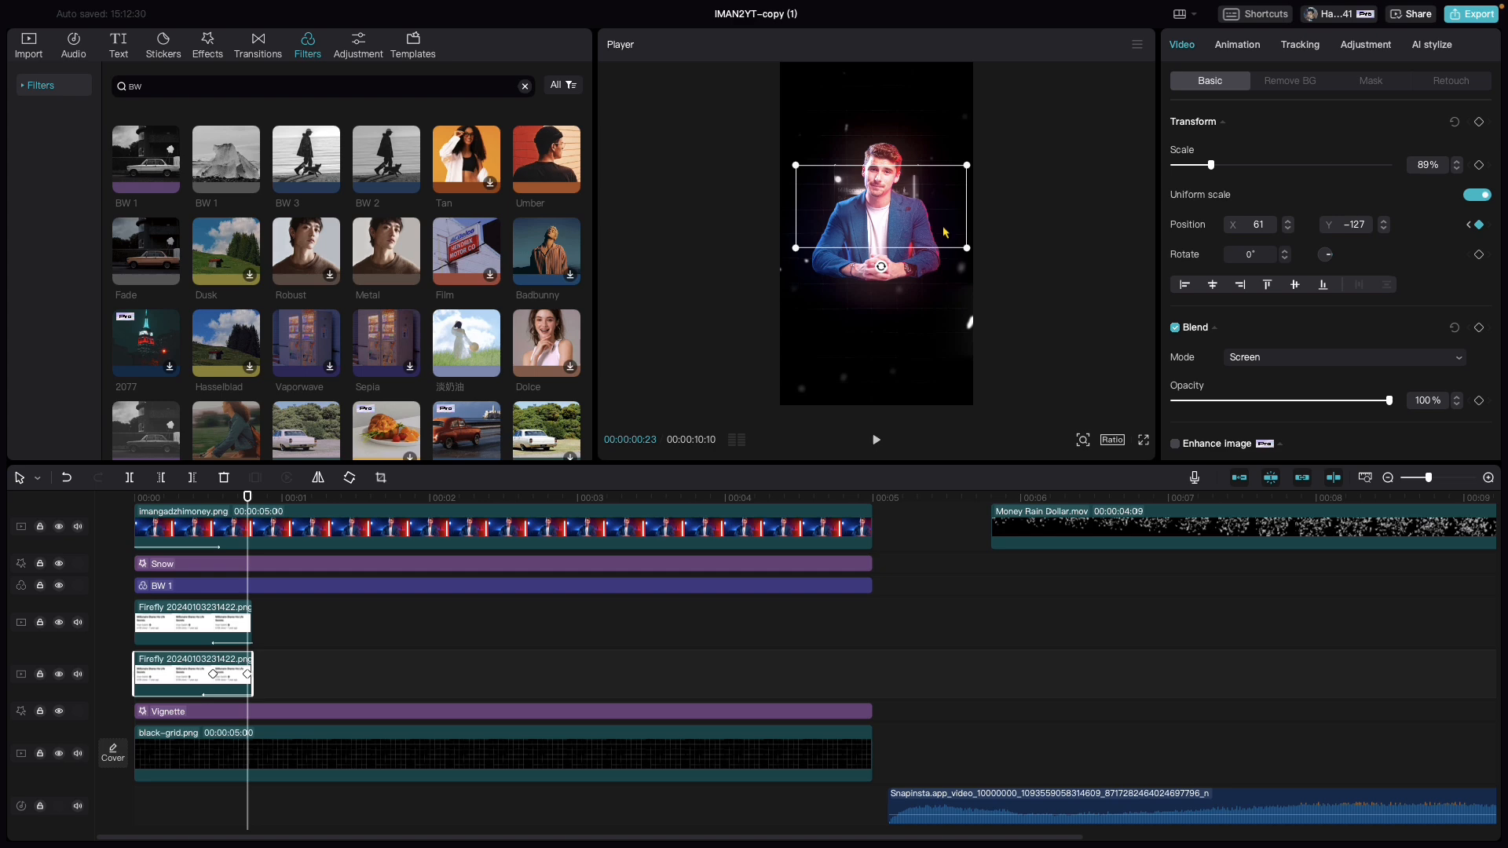
{"action": "left_click", "coordinate": [229, 585]}
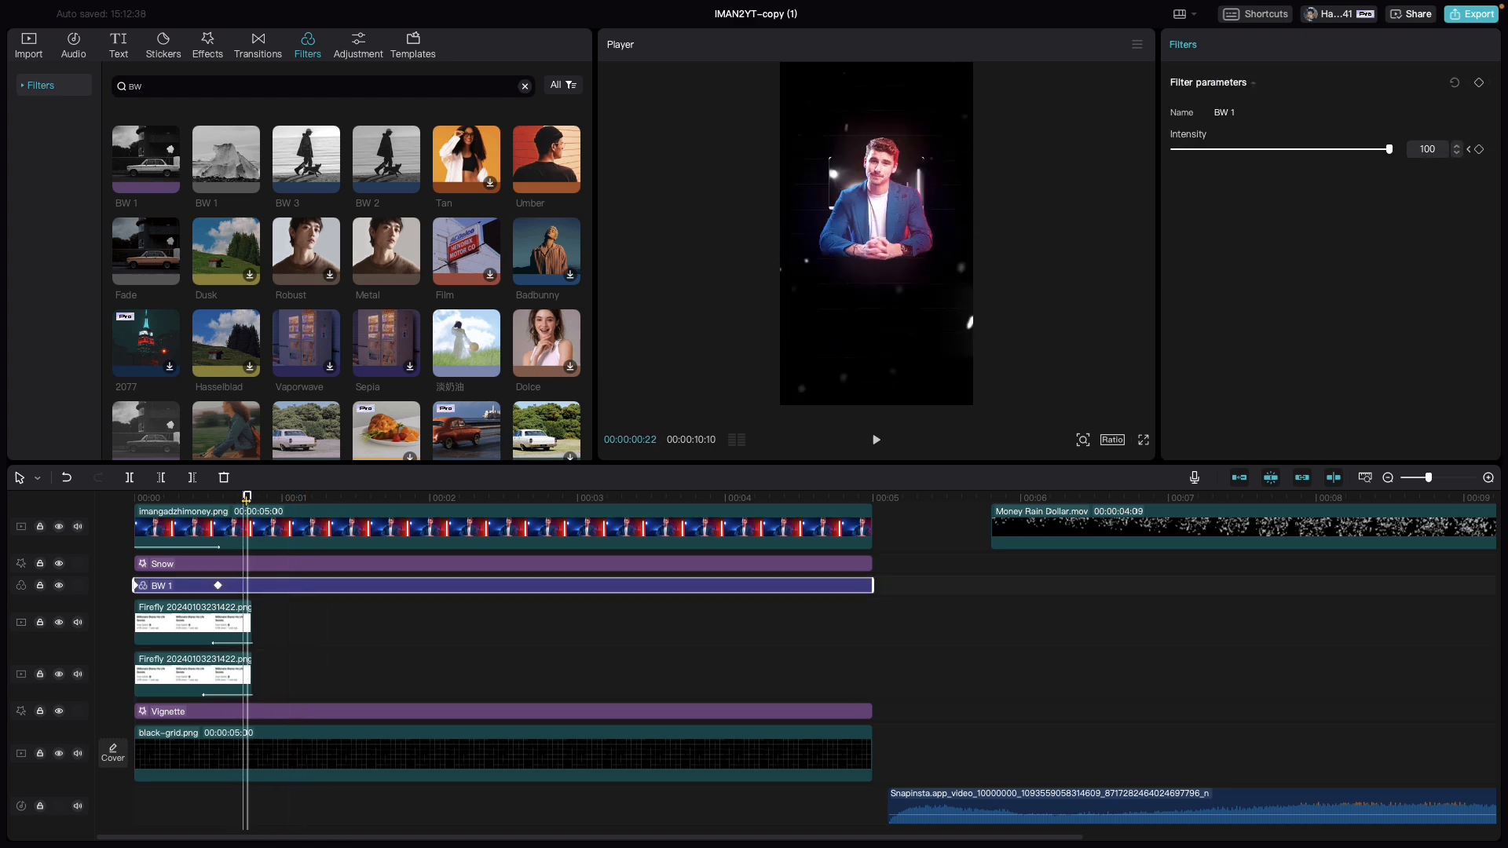
{"action": "left_click_drag", "start_coordinate": [246, 500], "coordinate": [66, 517]}
{"action": "key", "text": "space"}
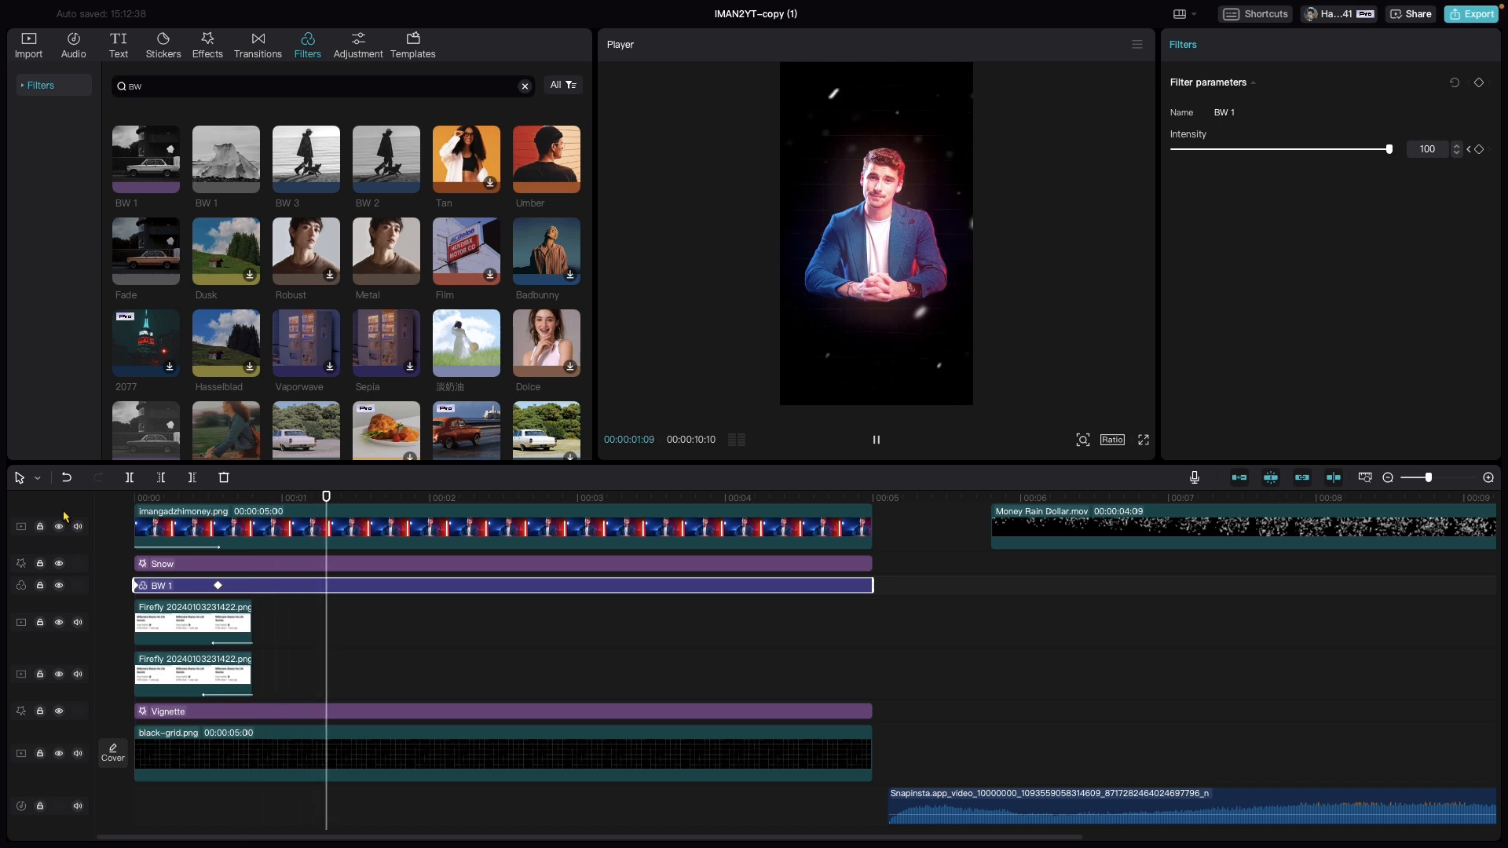
{"action": "key", "text": "space"}
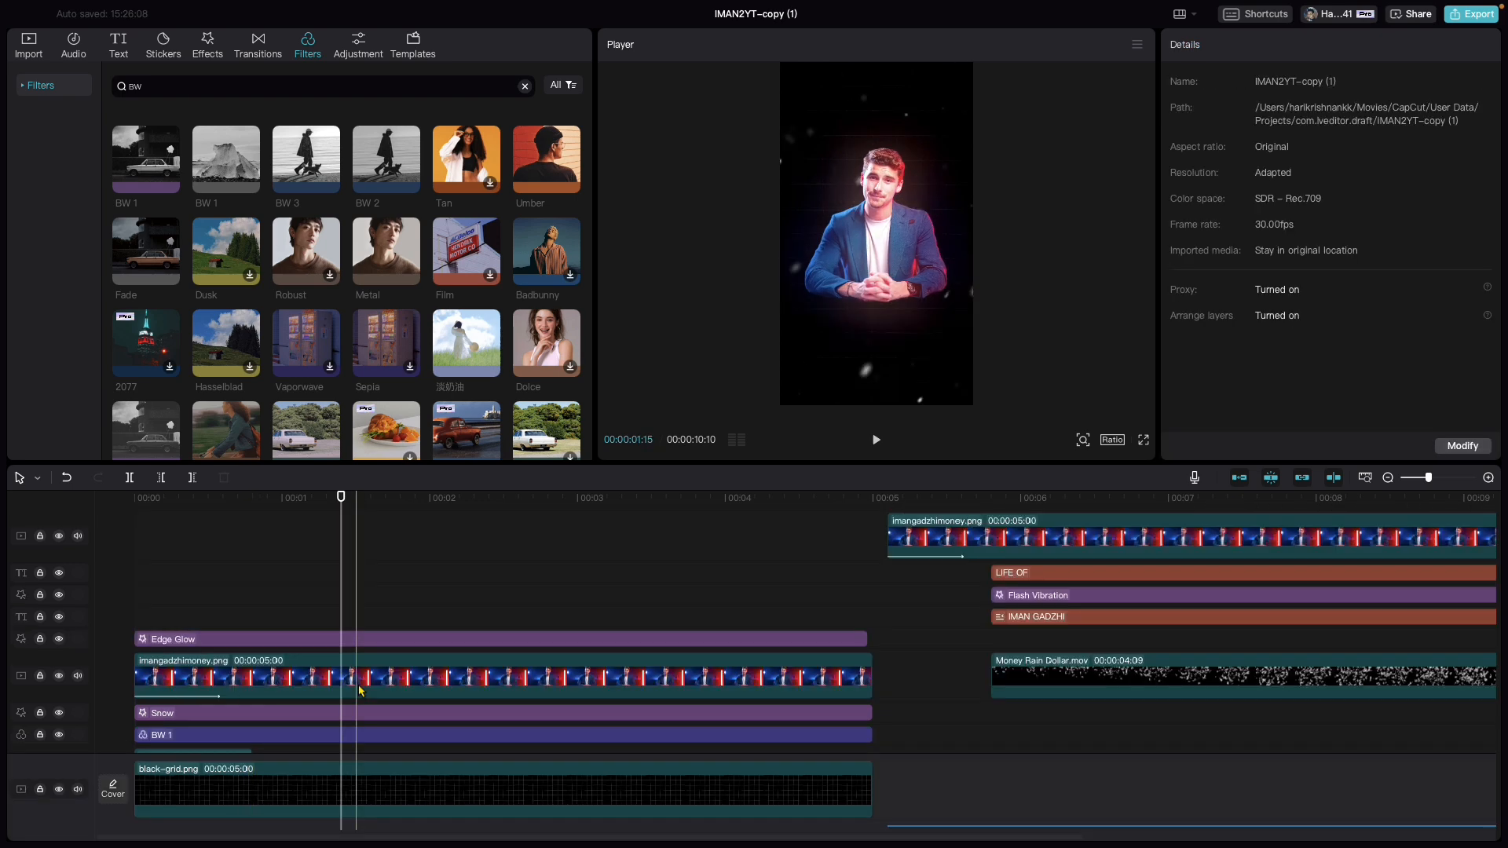
Convert the first imangadzhimoney.png clip, below the Edge Glow effect, into a compound clip.
{"action": "right_click", "coordinate": [300, 670]}
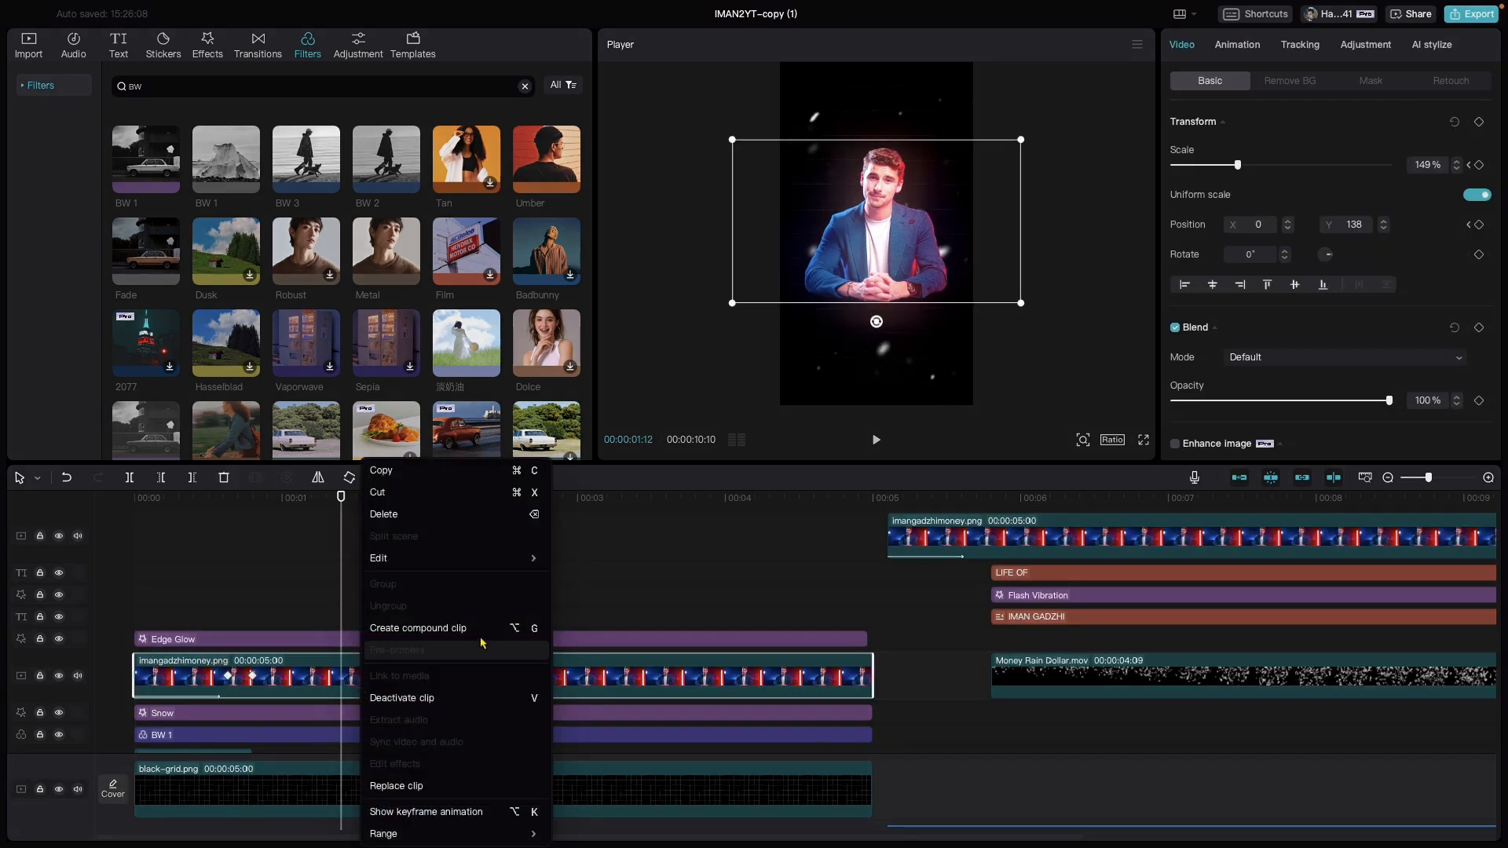
{"action": "left_click", "coordinate": [428, 627]}
{"action": "mouse_move", "coordinate": [293, 155]}
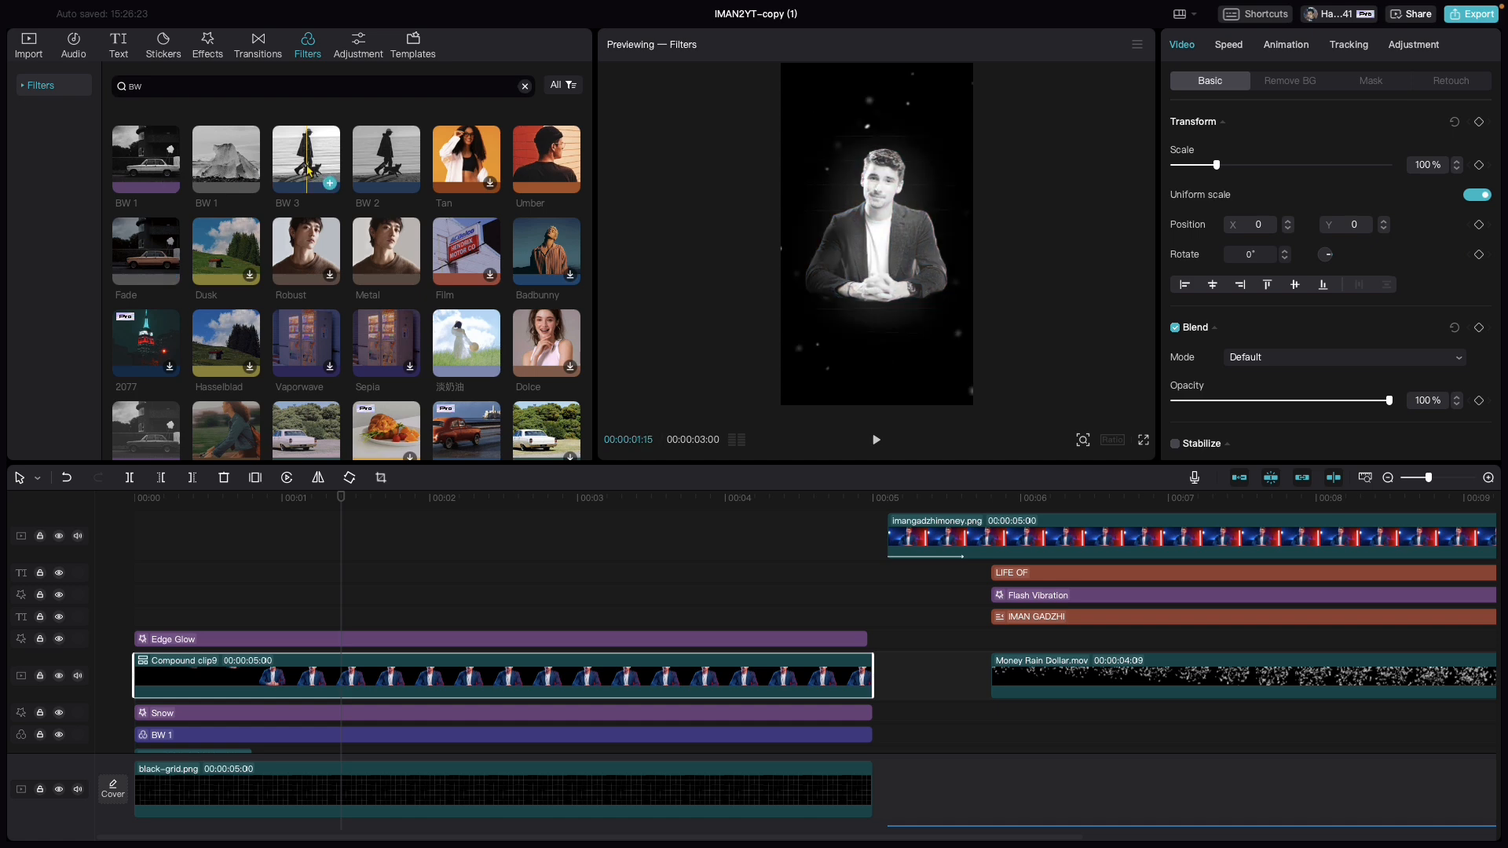
Try the BW 2 filter on the compound clip below the Edge Glow effect and undo it.
{"action": "mouse_move", "coordinate": [394, 169]}
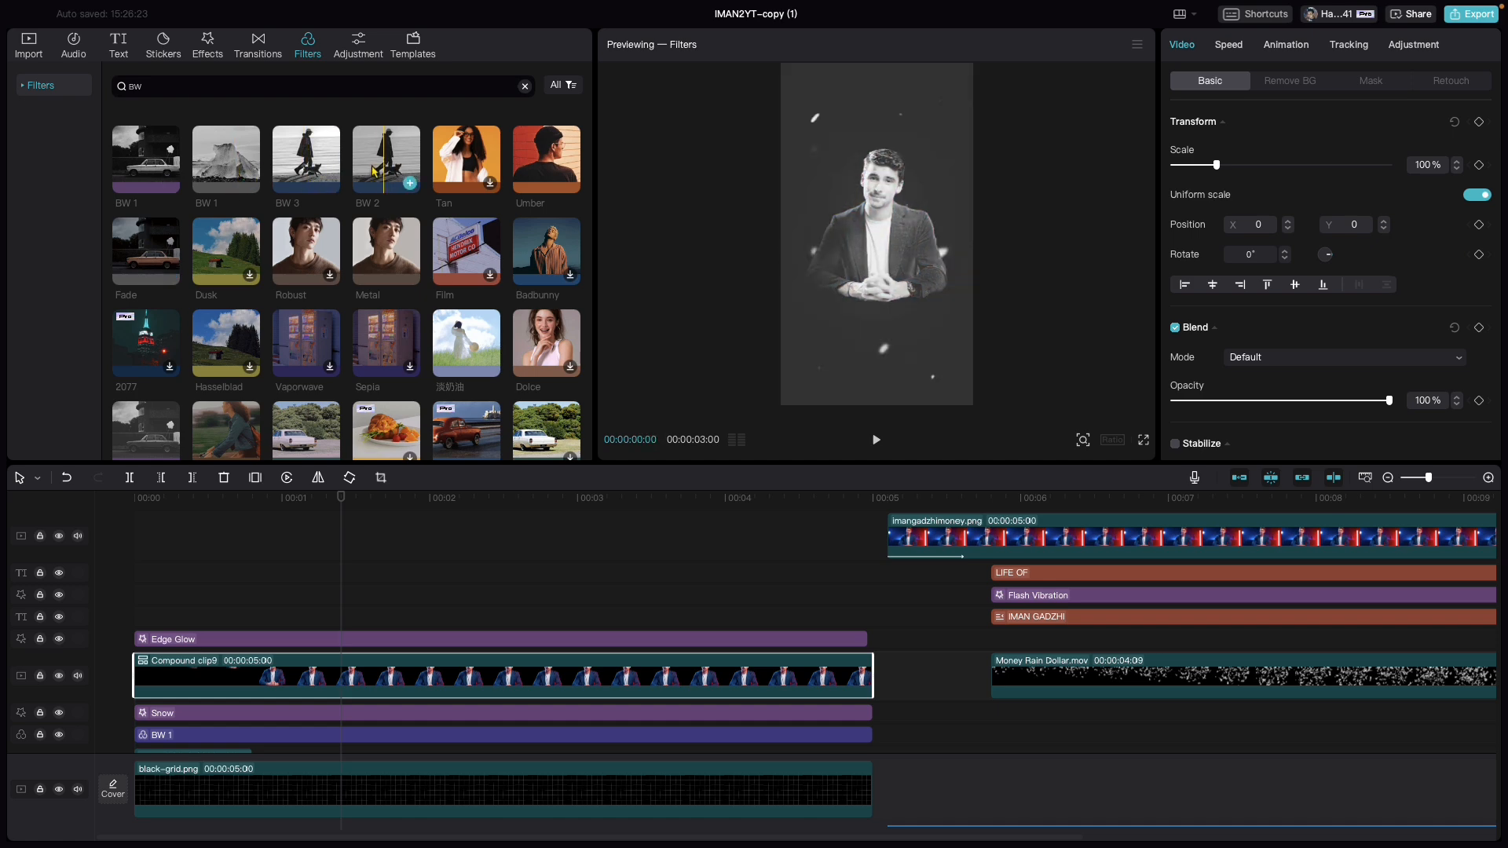
{"action": "left_click_drag", "start_coordinate": [381, 171], "coordinate": [333, 684]}
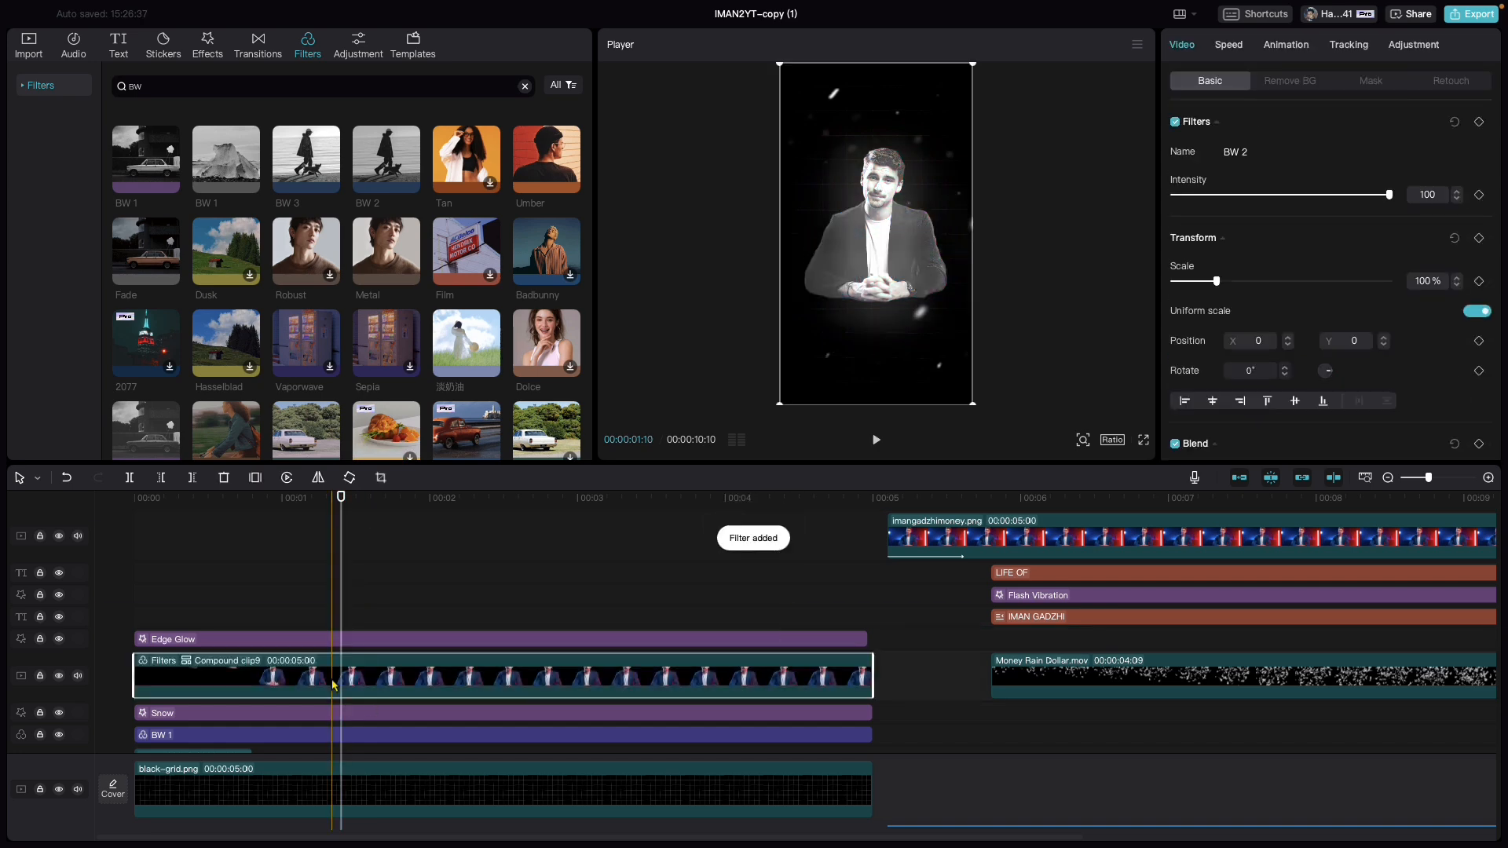
{"action": "key", "text": "super+z"}
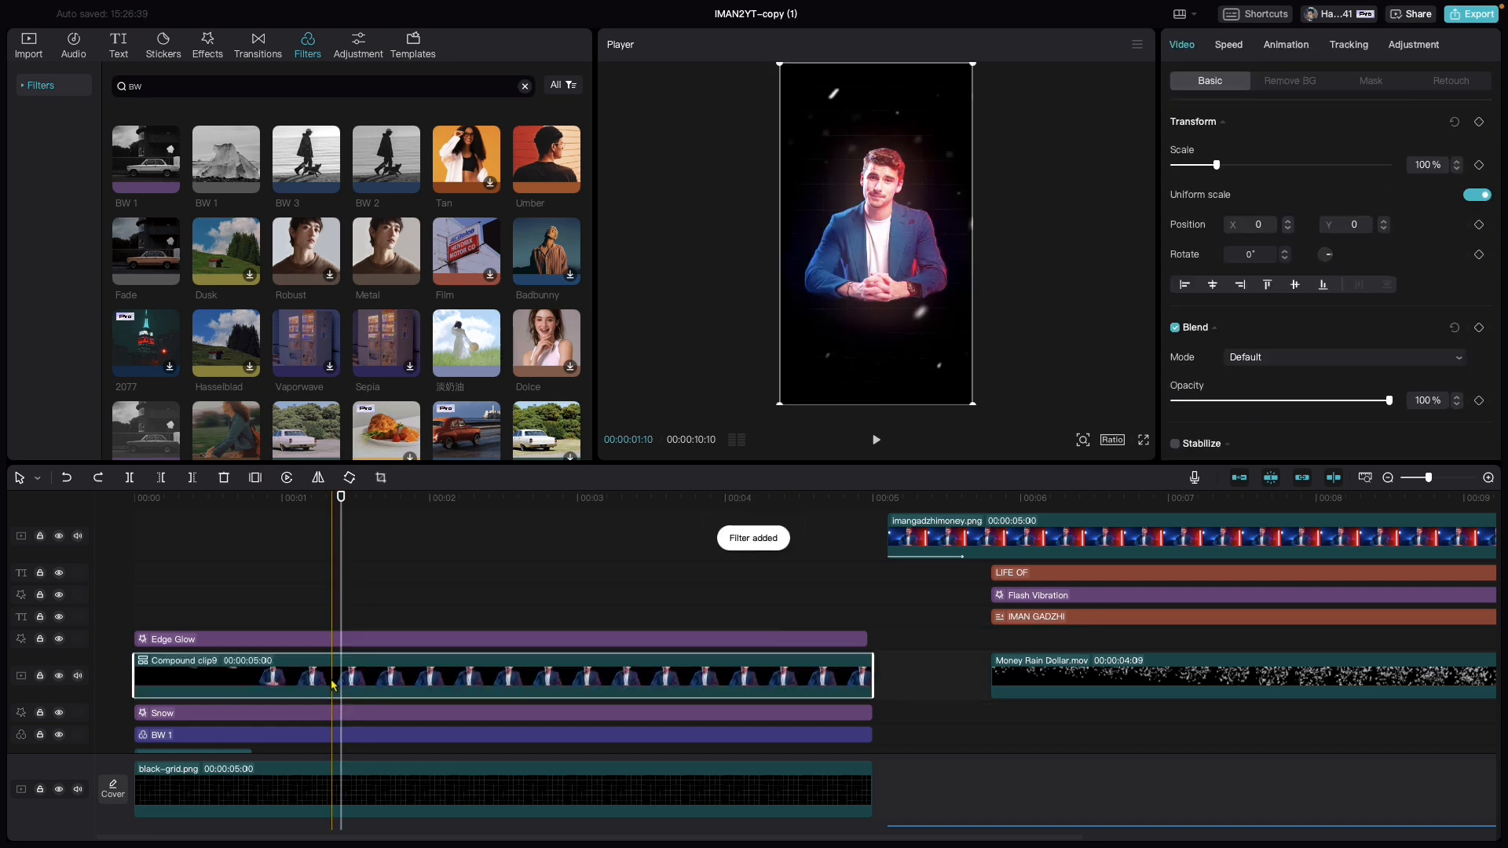
Apply the BW 3 filter to the compound clip and keyframe its intensity at 0 at both 00:00:00:16 and 00:00:00:00.
{"action": "left_click_drag", "start_coordinate": [318, 274], "coordinate": [338, 684]}
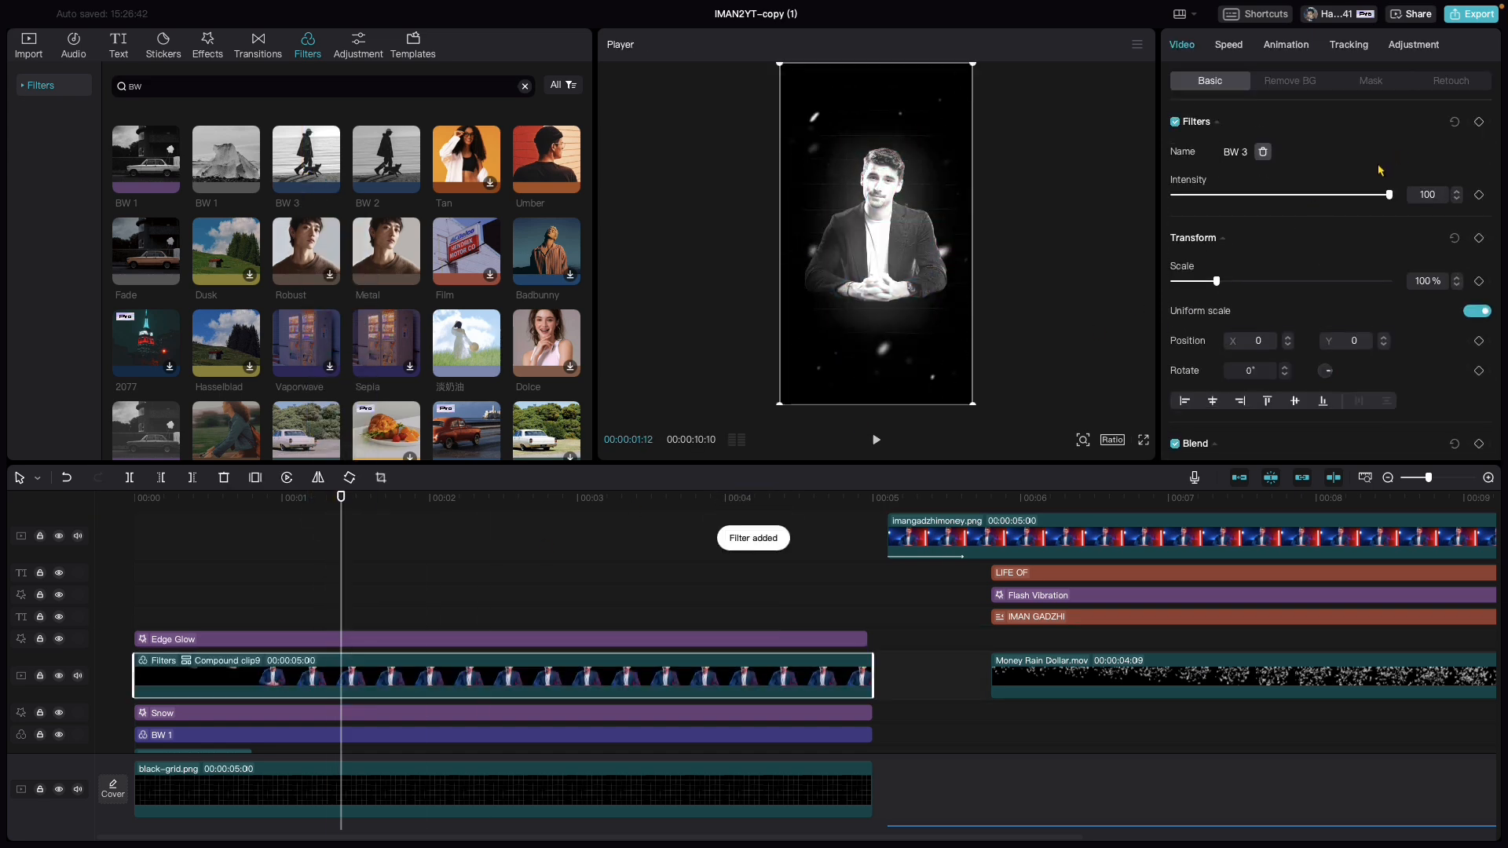
{"action": "left_click", "coordinate": [220, 681]}
{"action": "left_click", "coordinate": [219, 640]}
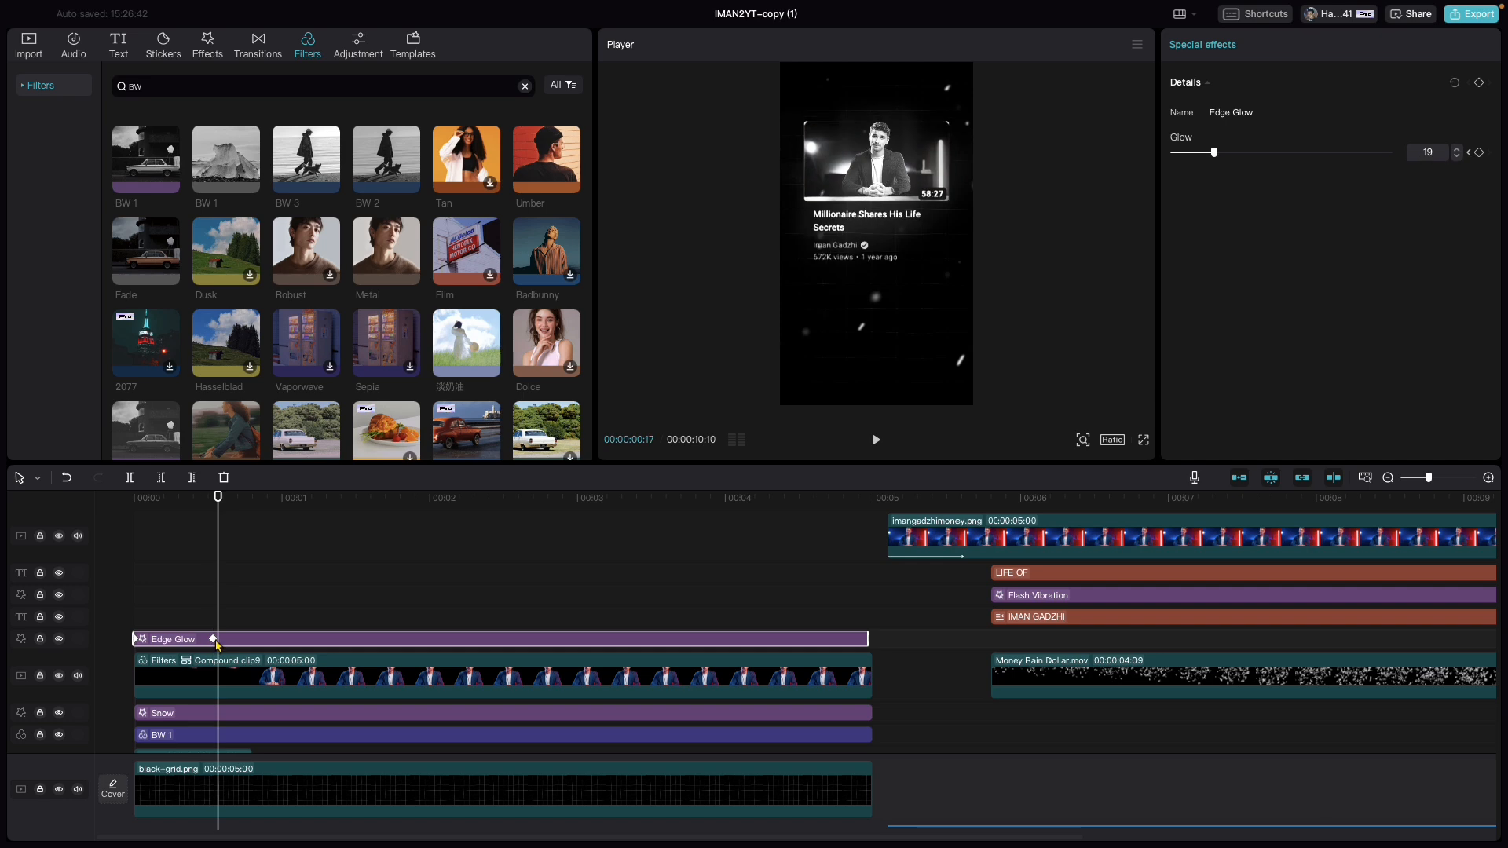
{"action": "left_click", "coordinate": [221, 498]}
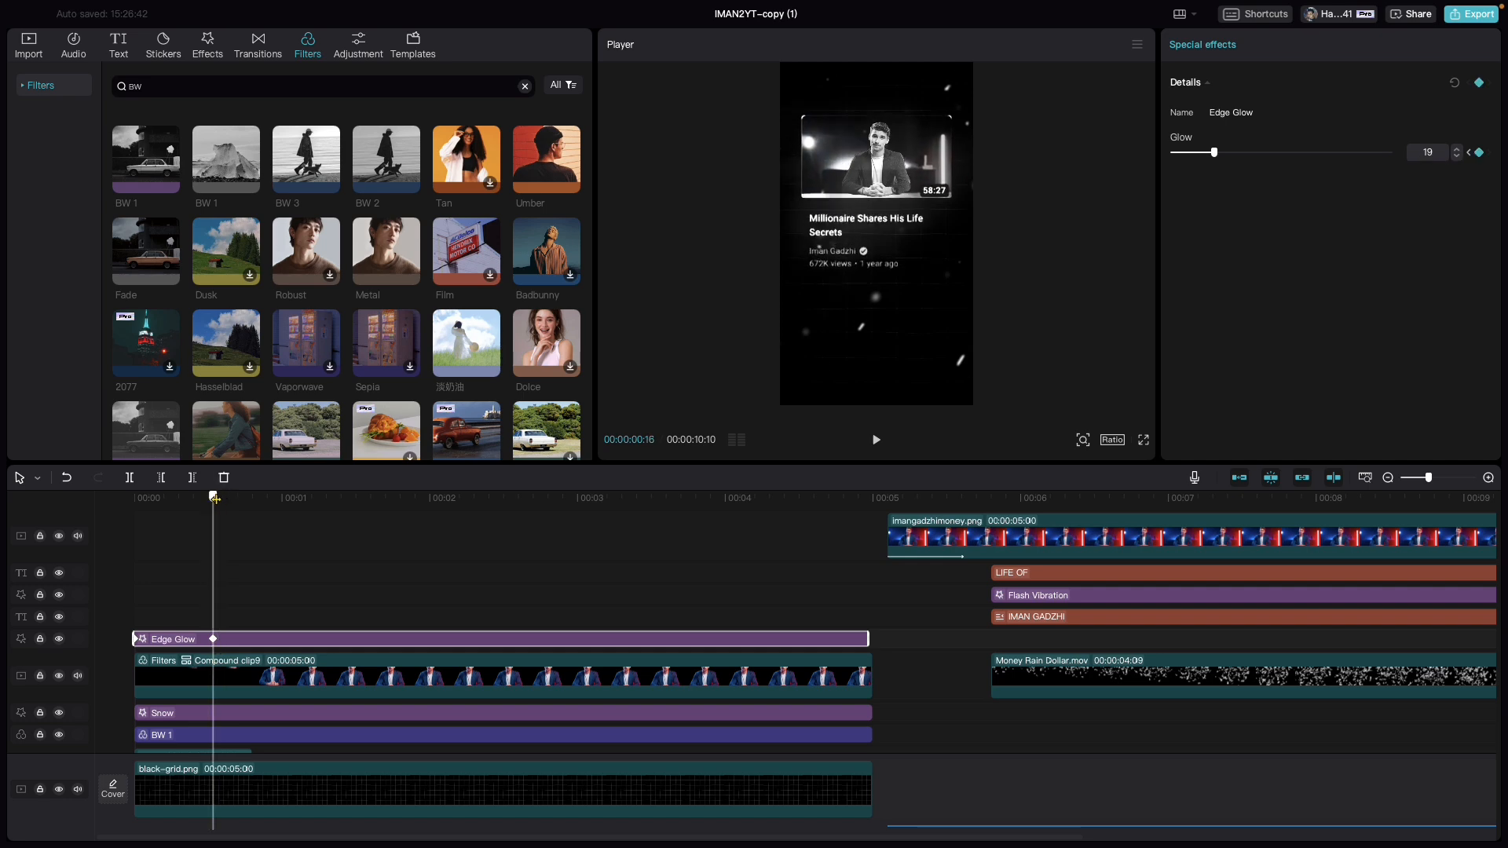
{"action": "left_click", "coordinate": [213, 639]}
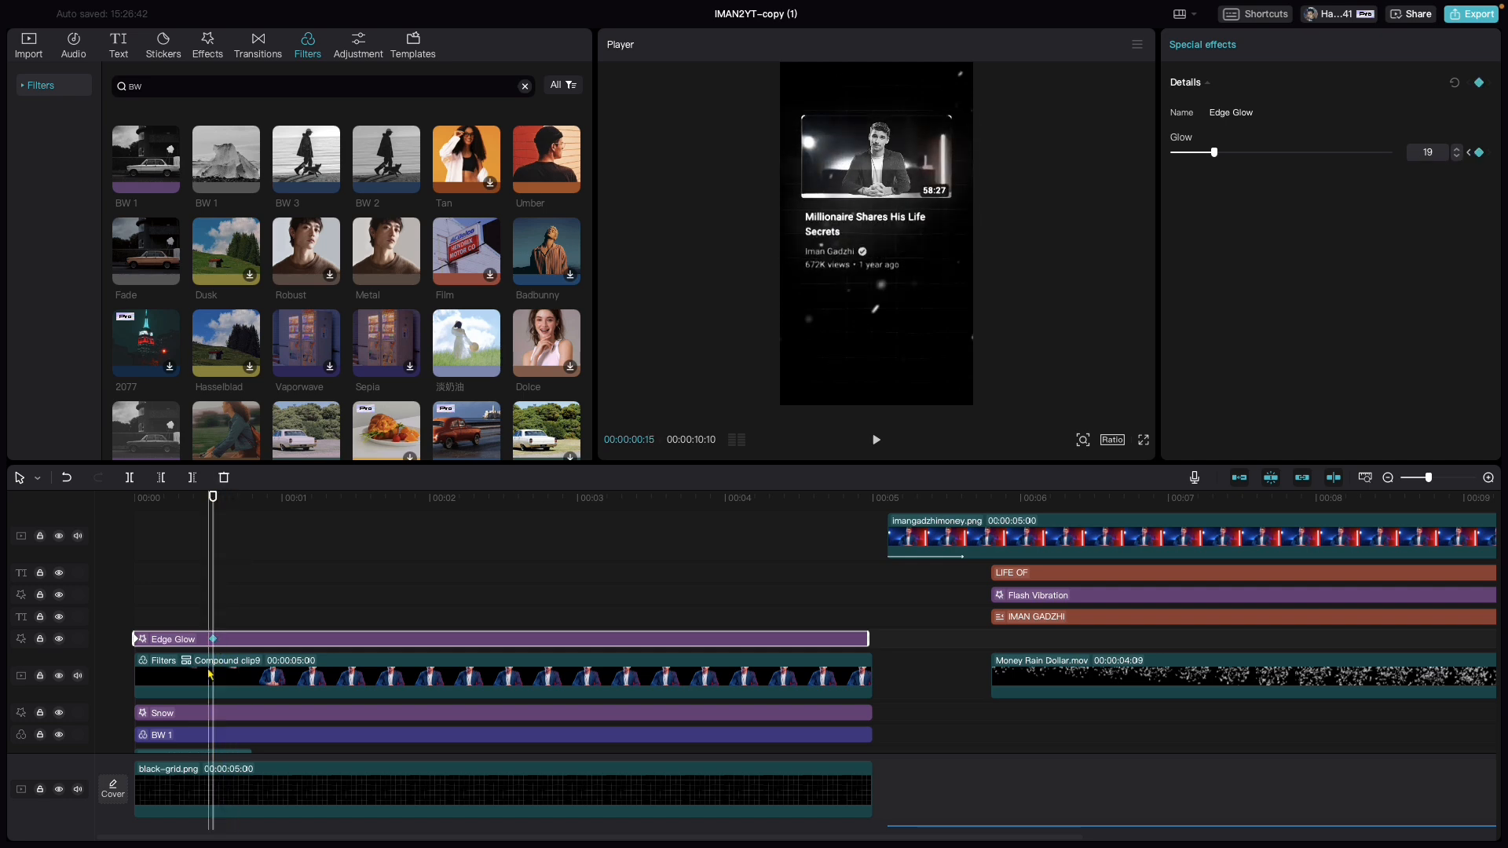
{"action": "left_click", "coordinate": [215, 670]}
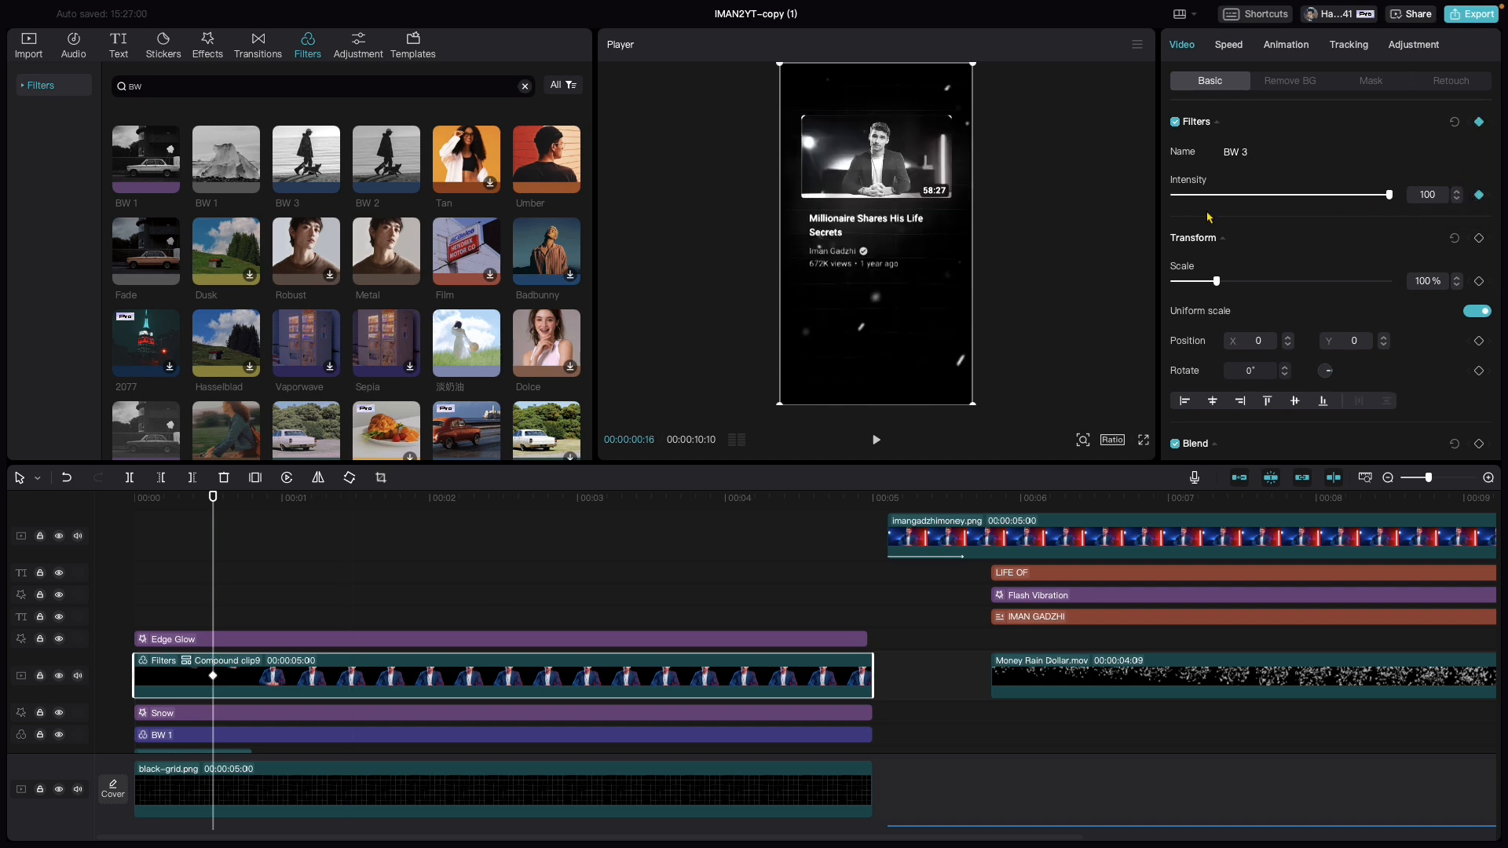
{"action": "left_click_drag", "start_coordinate": [1390, 196], "coordinate": [1146, 203]}
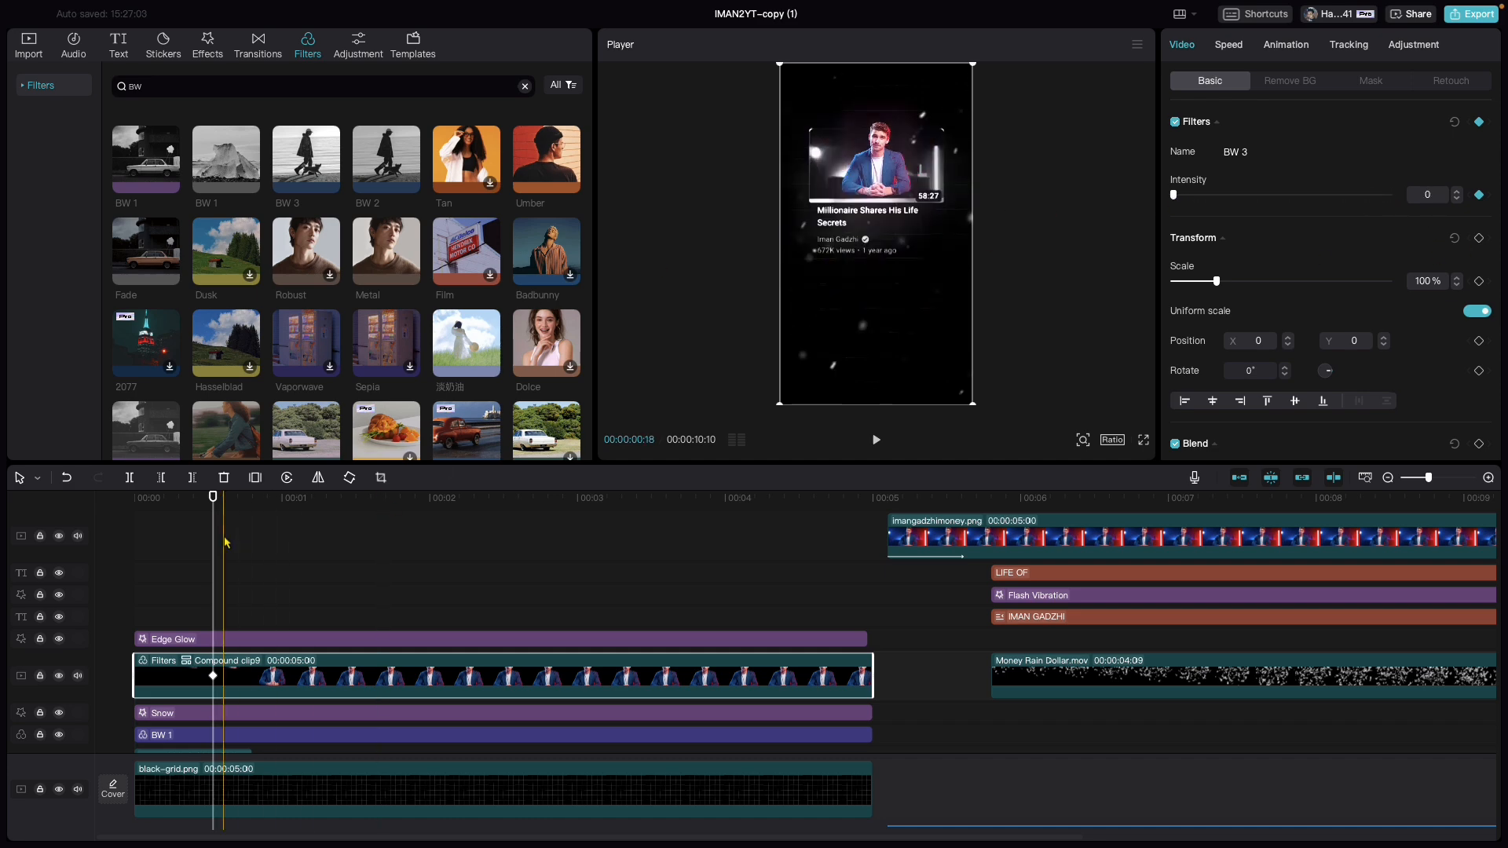
{"action": "left_click_drag", "start_coordinate": [214, 498], "coordinate": [69, 509]}
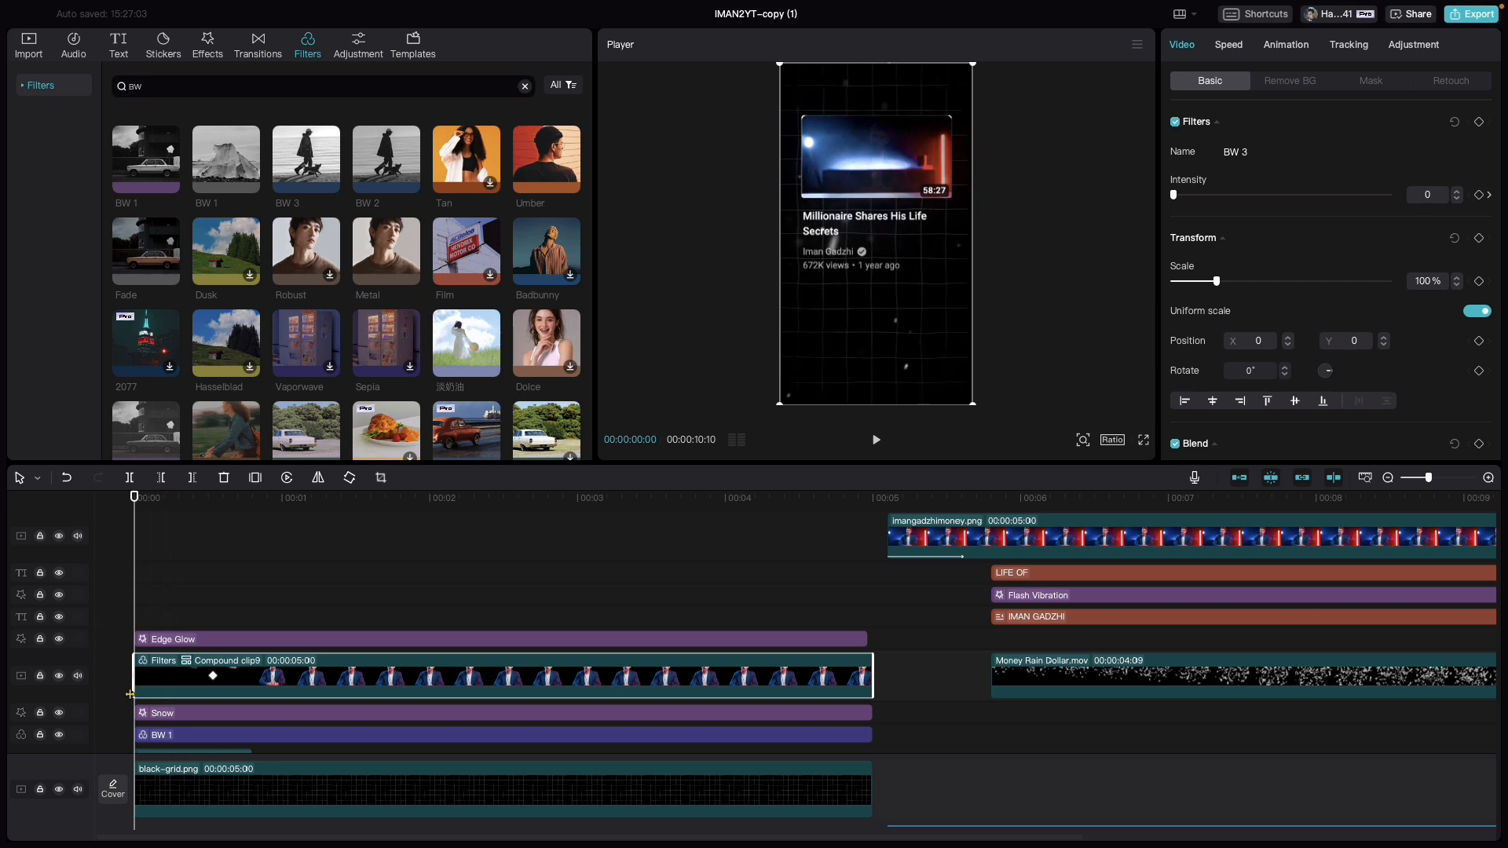
{"action": "left_click", "coordinate": [1479, 196]}
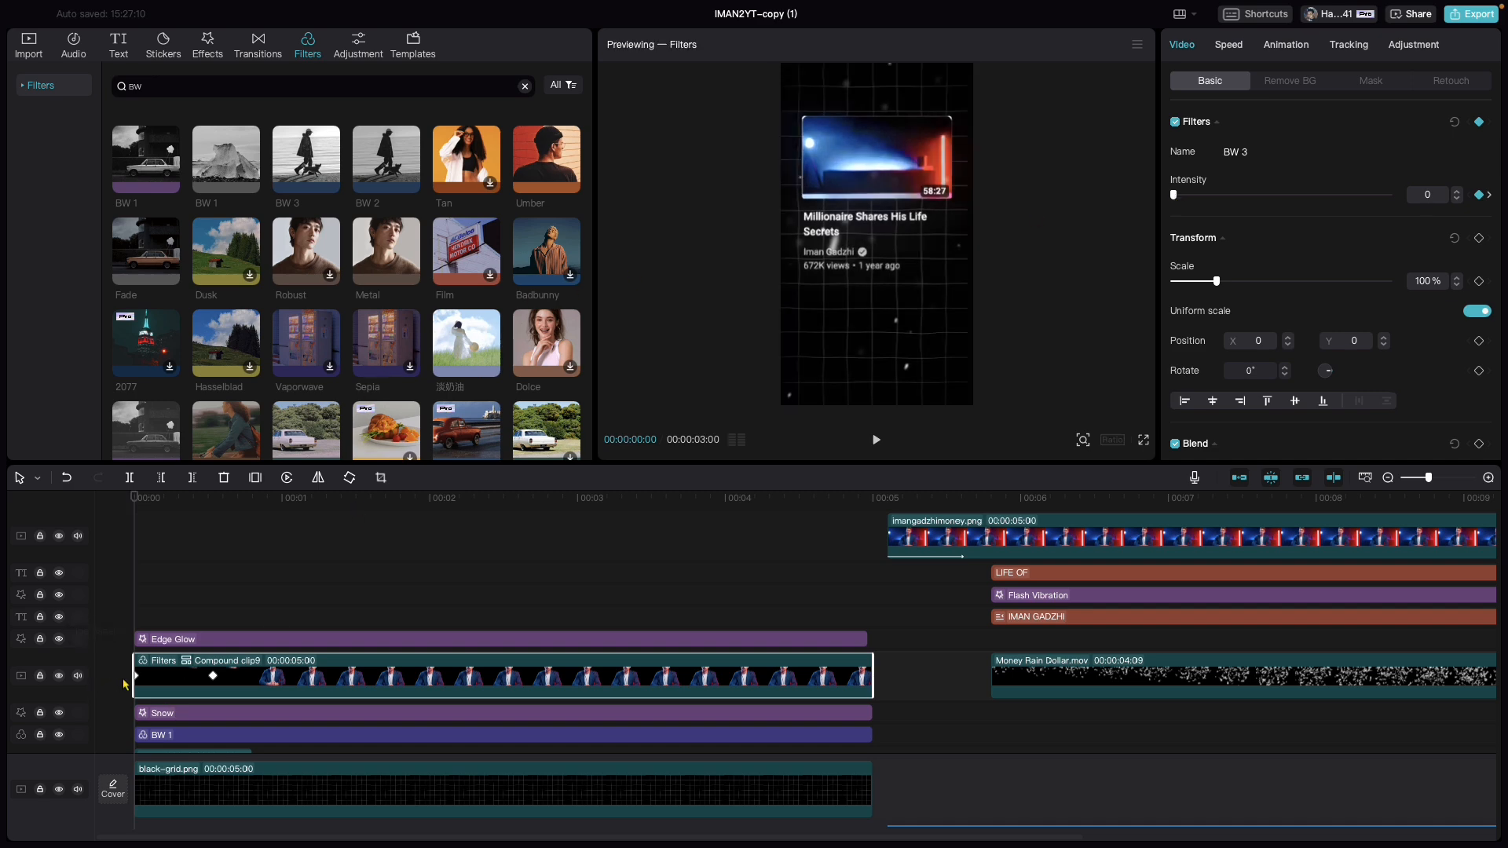
Step through the frames between 00:00:00:16 and 00:00:00:25 to examine how the man pops out of the thumbnail.
{"action": "left_click_drag", "start_coordinate": [138, 496], "coordinate": [211, 513]}
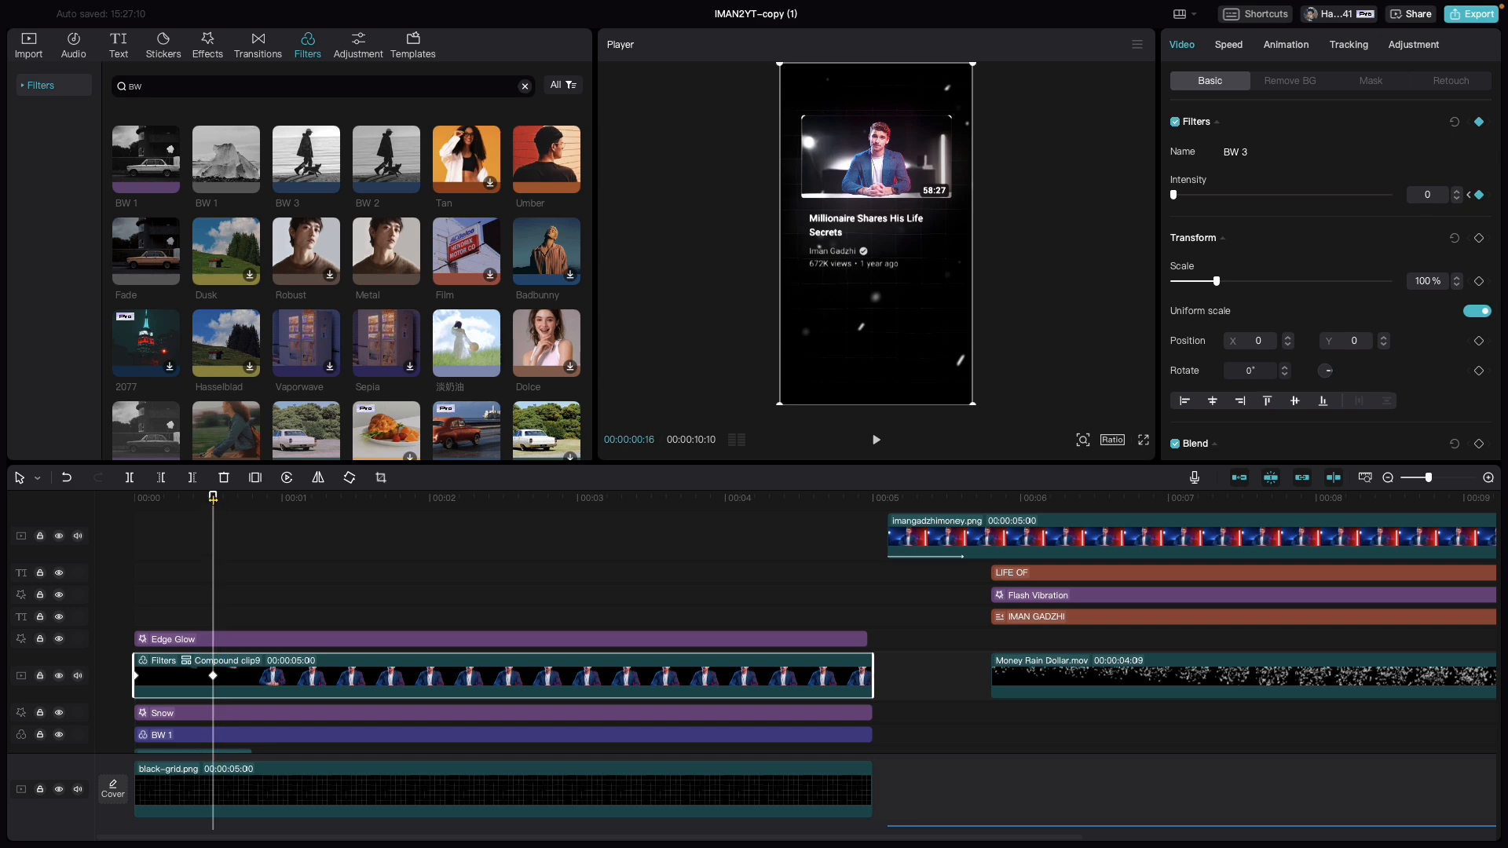
{"action": "key", "text": "Right"}
{"action": "key", "text": "Right"}
{"action": "key", "text": "Right"}
{"action": "key", "text": "Right"}
{"action": "key", "text": "Right"}
{"action": "key", "text": "Right"}
{"action": "key", "text": "Right"}
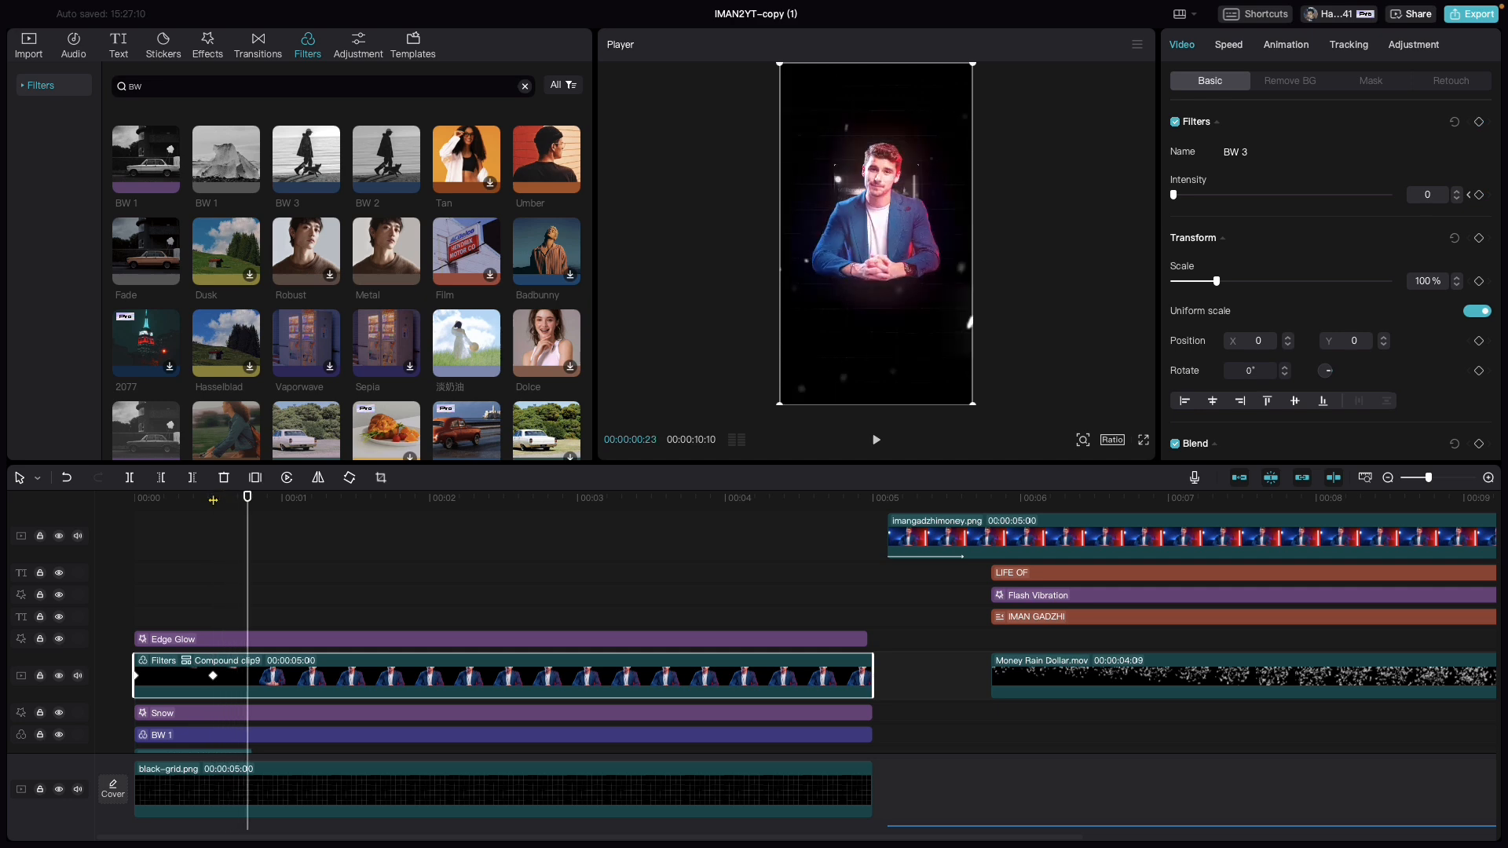
{"action": "key", "text": "Right"}
{"action": "key", "text": "Right"}
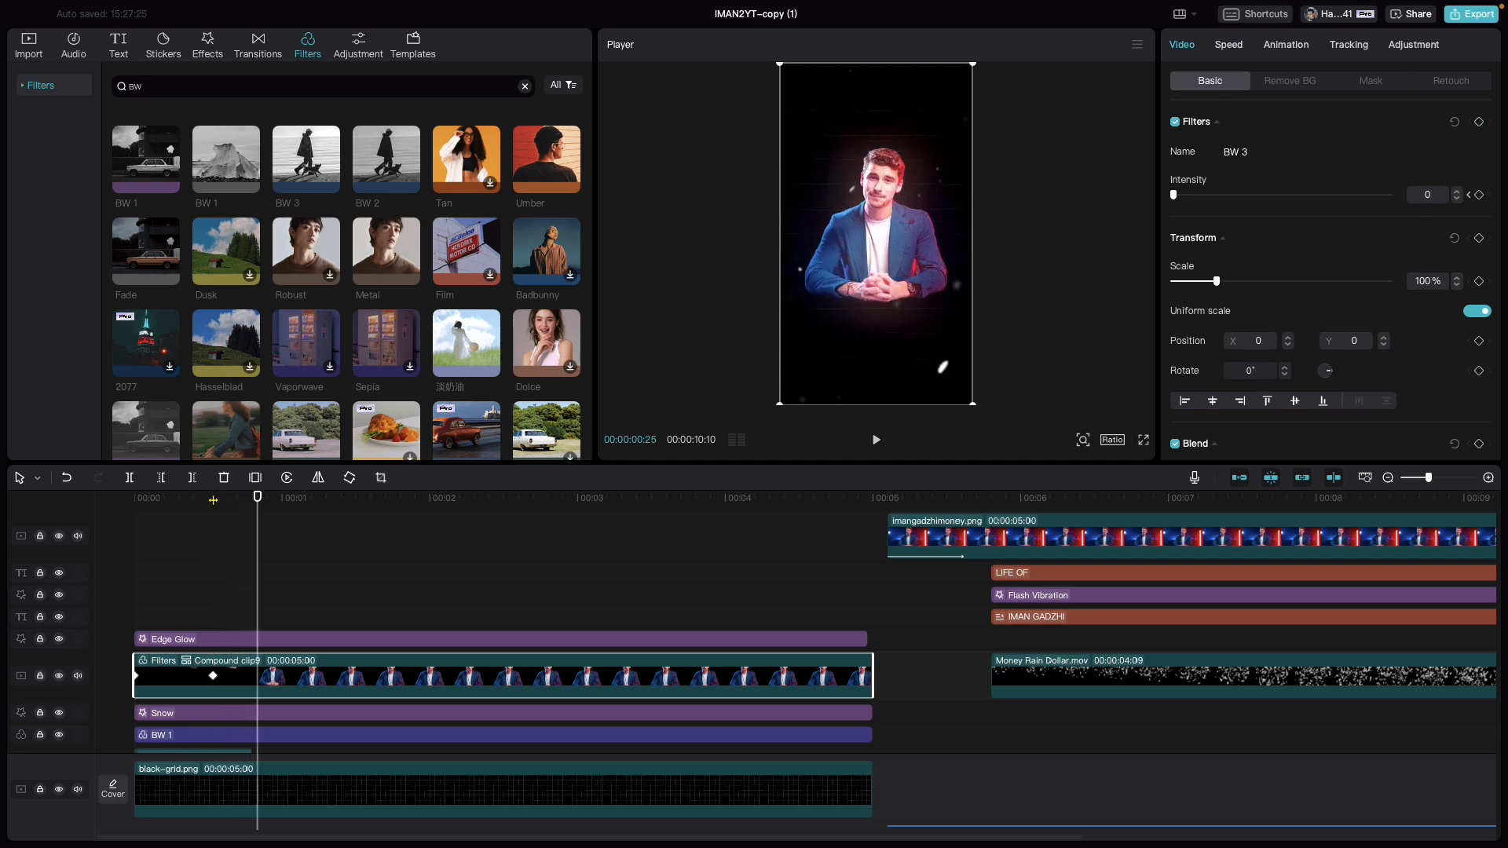
{"action": "key", "text": "Left"}
{"action": "key", "text": "Left"}
{"action": "key", "text": "Left"}
{"action": "key", "text": "Left"}
{"action": "key", "text": "Left"}
{"action": "key", "text": "Left"}
{"action": "key", "text": "Left"}
{"action": "key", "text": "Left"}
{"action": "key", "text": "Left"}
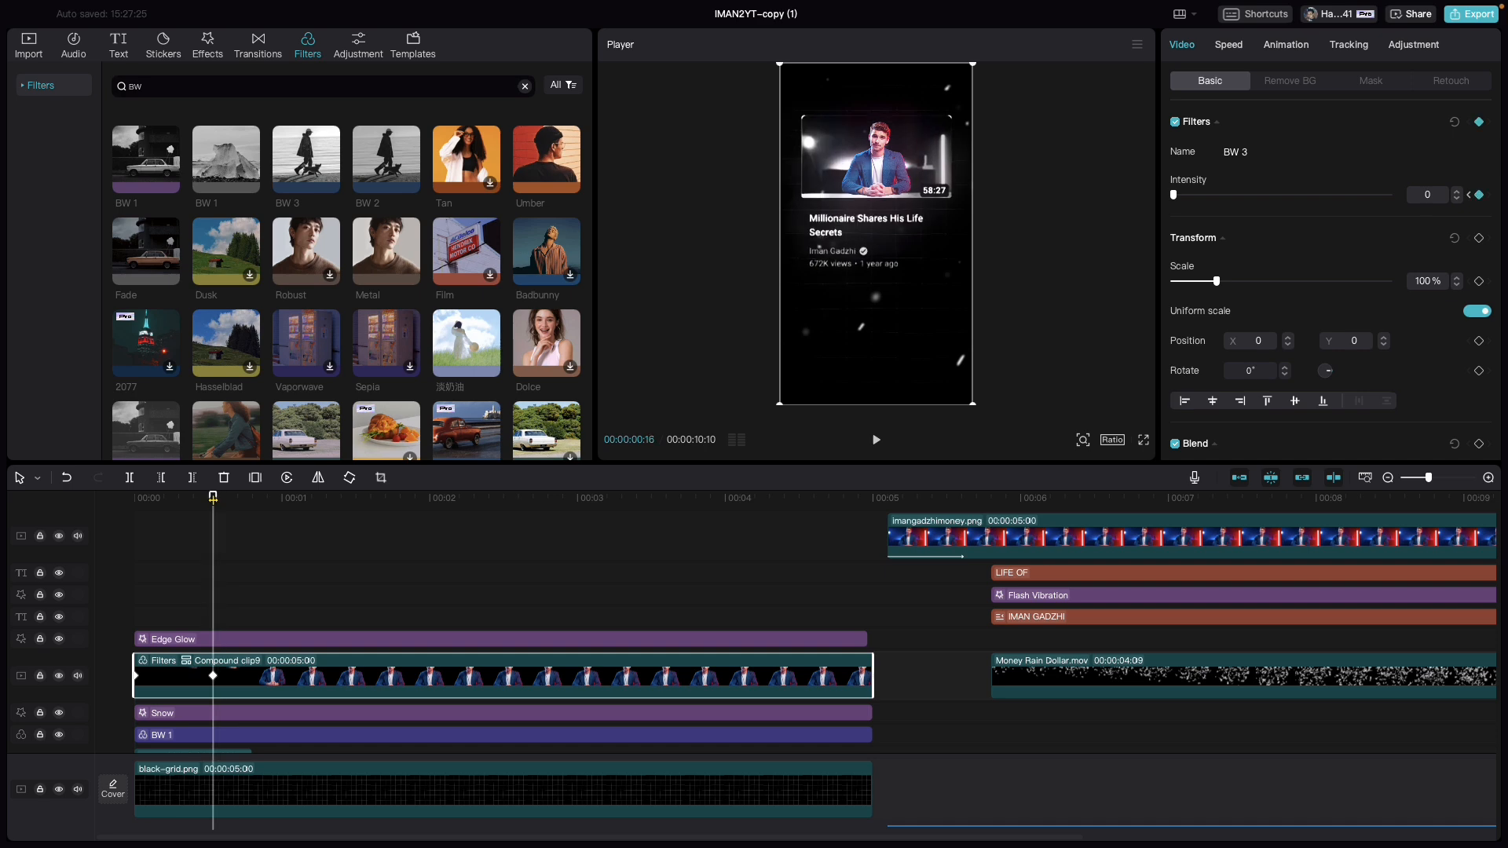
At 00:00:00:25, keyframe the compound clip's BW 3 intensity at 78 and preview the intro from the start.
{"action": "key", "text": "Right"}
{"action": "key", "text": "Right"}
{"action": "key", "text": "Right"}
{"action": "key", "text": "Right"}
{"action": "key", "text": "Right"}
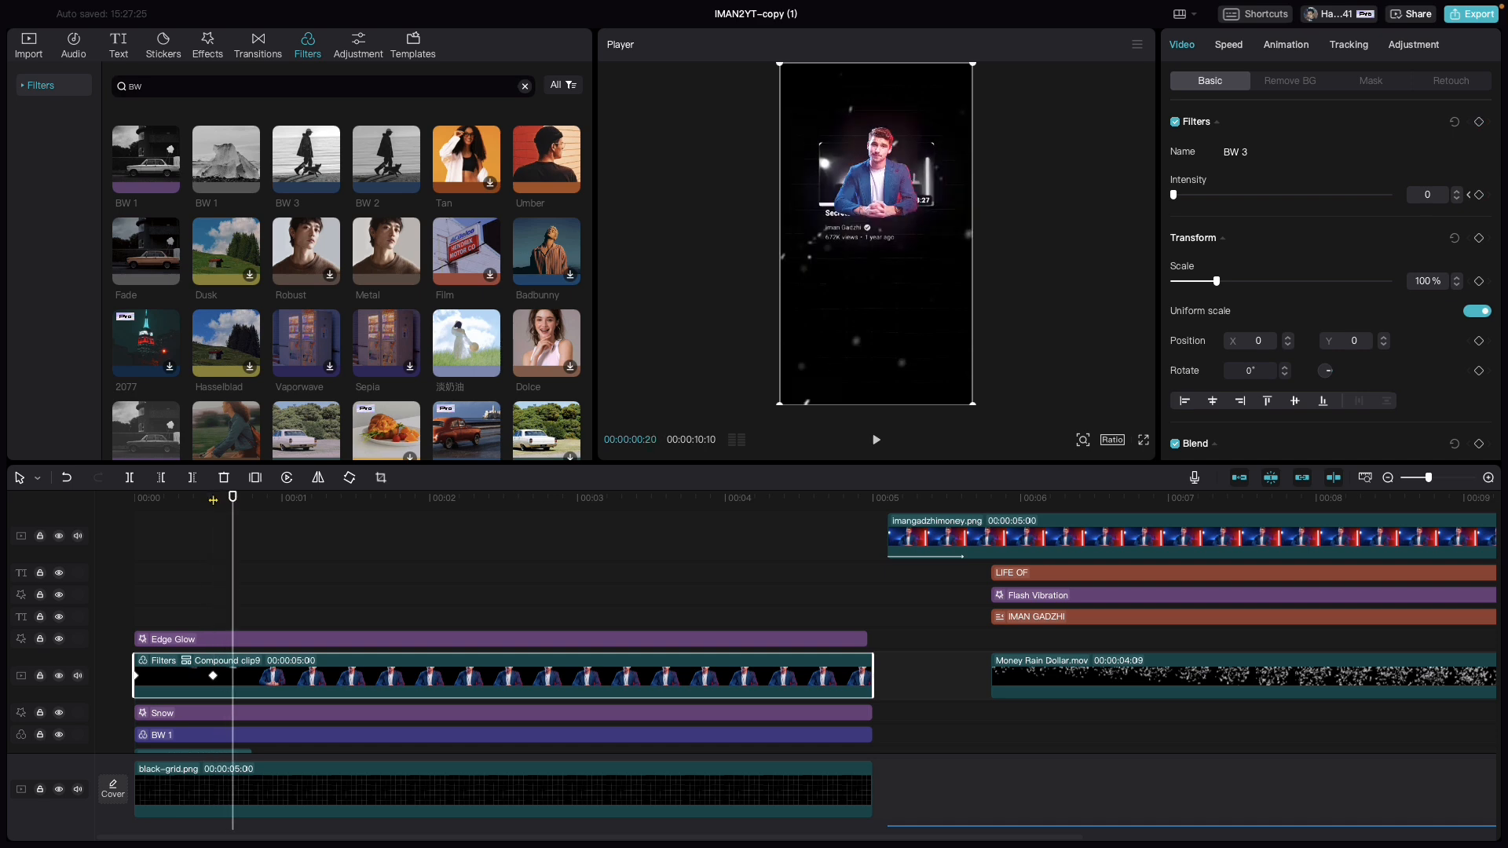
{"action": "key", "text": "Right"}
{"action": "key", "text": "Right"}
{"action": "key", "text": "Right"}
{"action": "key", "text": "Right"}
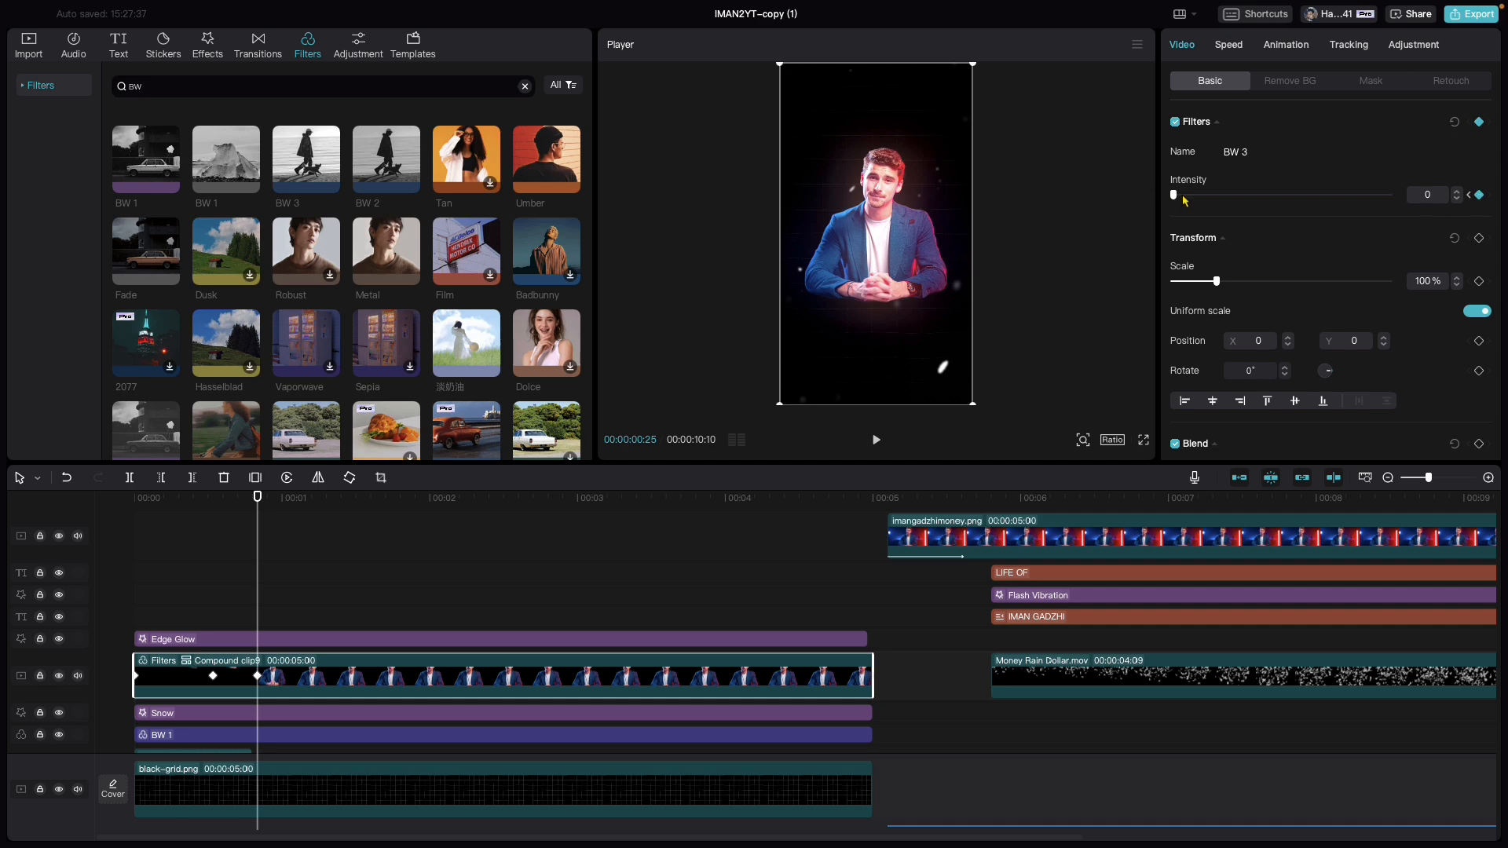
{"action": "left_click_drag", "start_coordinate": [1174, 197], "coordinate": [1346, 202]}
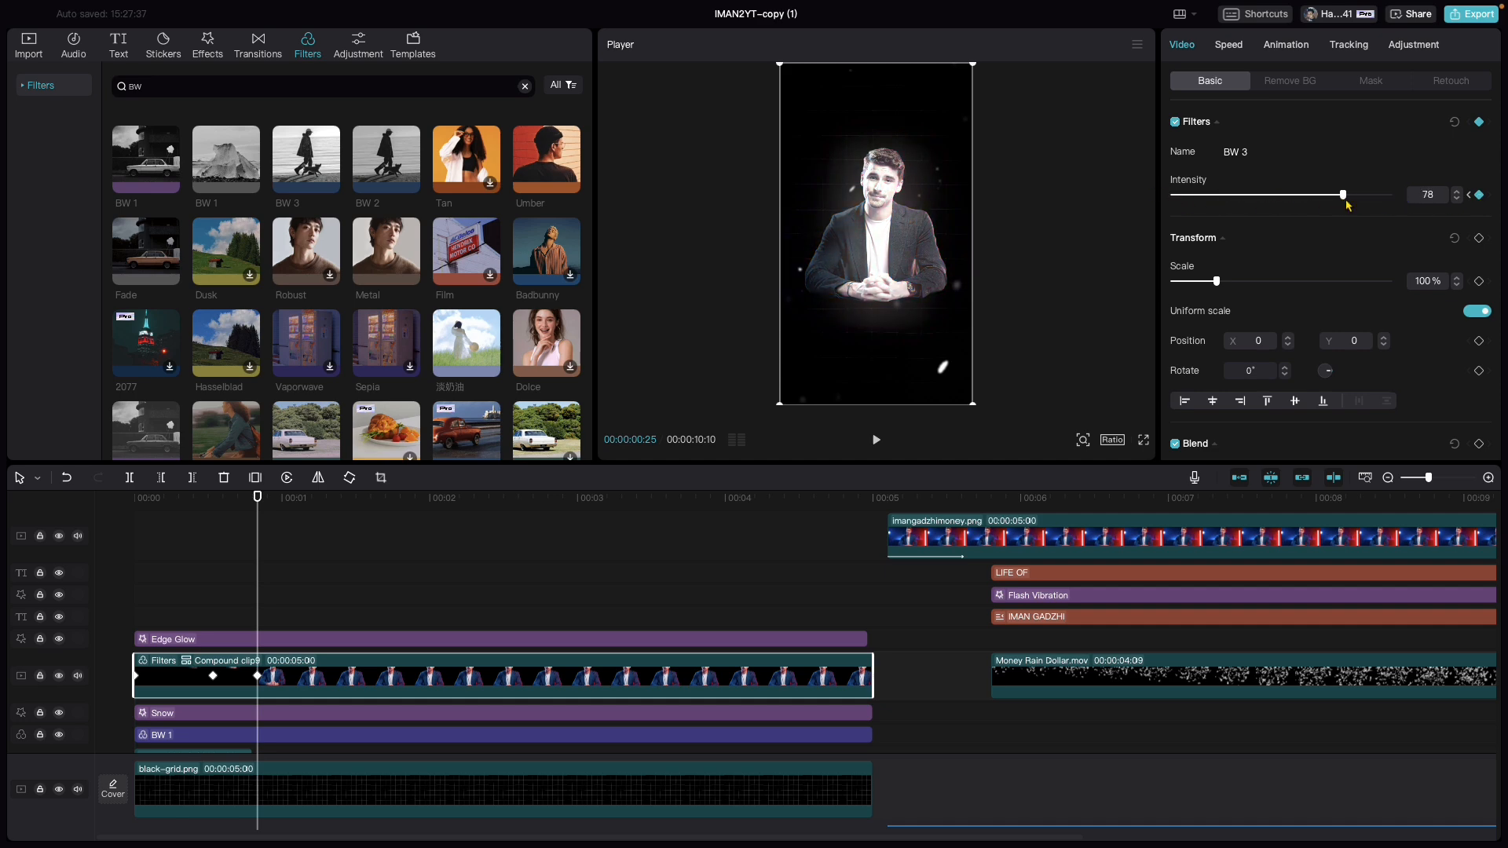
{"action": "left_click", "coordinate": [212, 596]}
{"action": "left_click_drag", "start_coordinate": [213, 498], "coordinate": [134, 498]}
{"action": "key", "text": "space"}
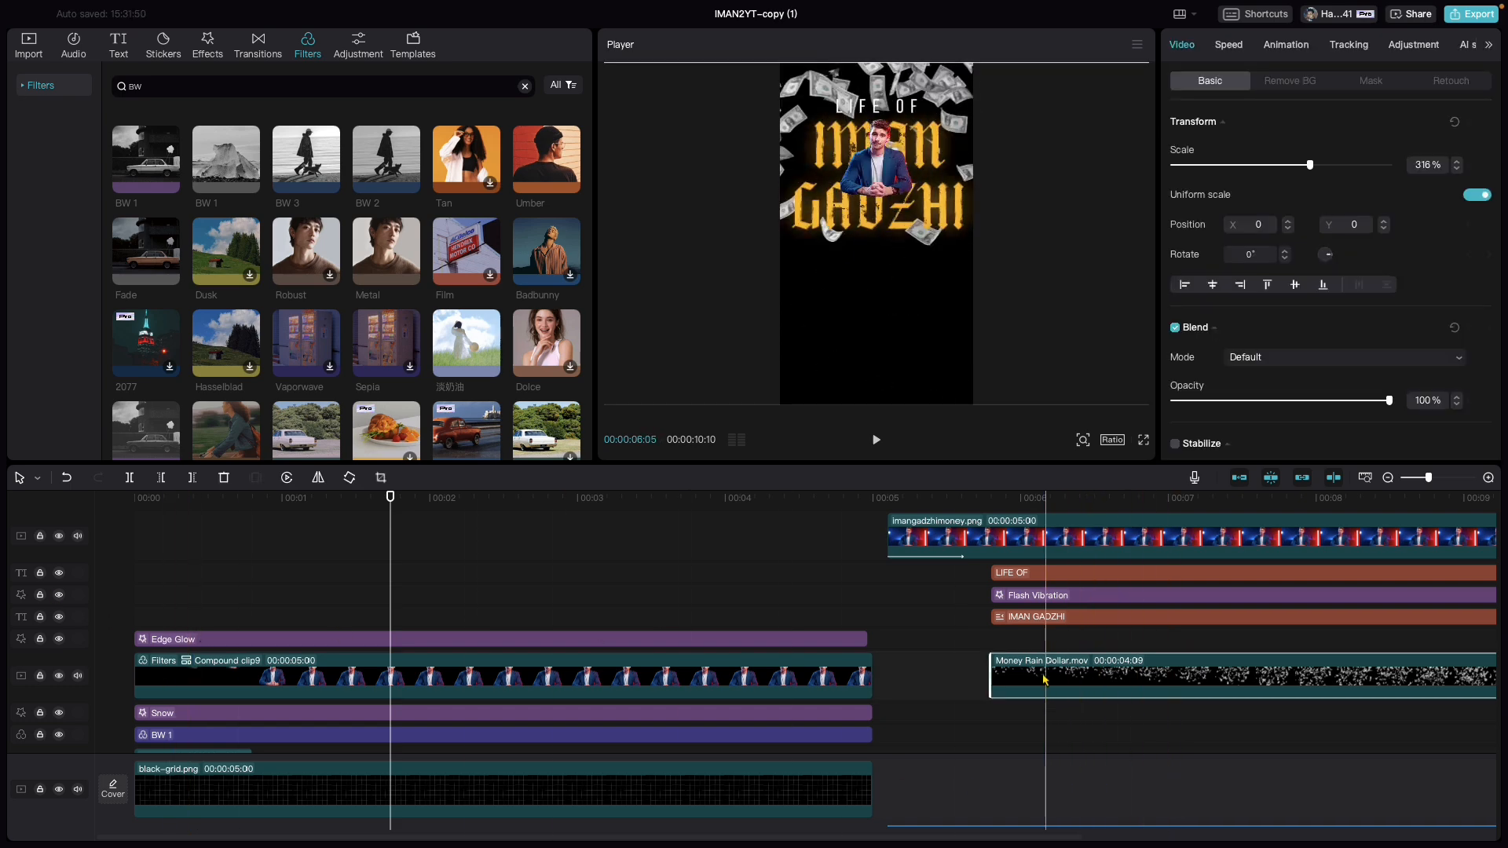
Place Money Rain Dollar.mov beneath the compound clip from 00:00:00:20 at 19% opacity and preview it.
{"action": "left_click_drag", "start_coordinate": [1007, 680], "coordinate": [442, 714]}
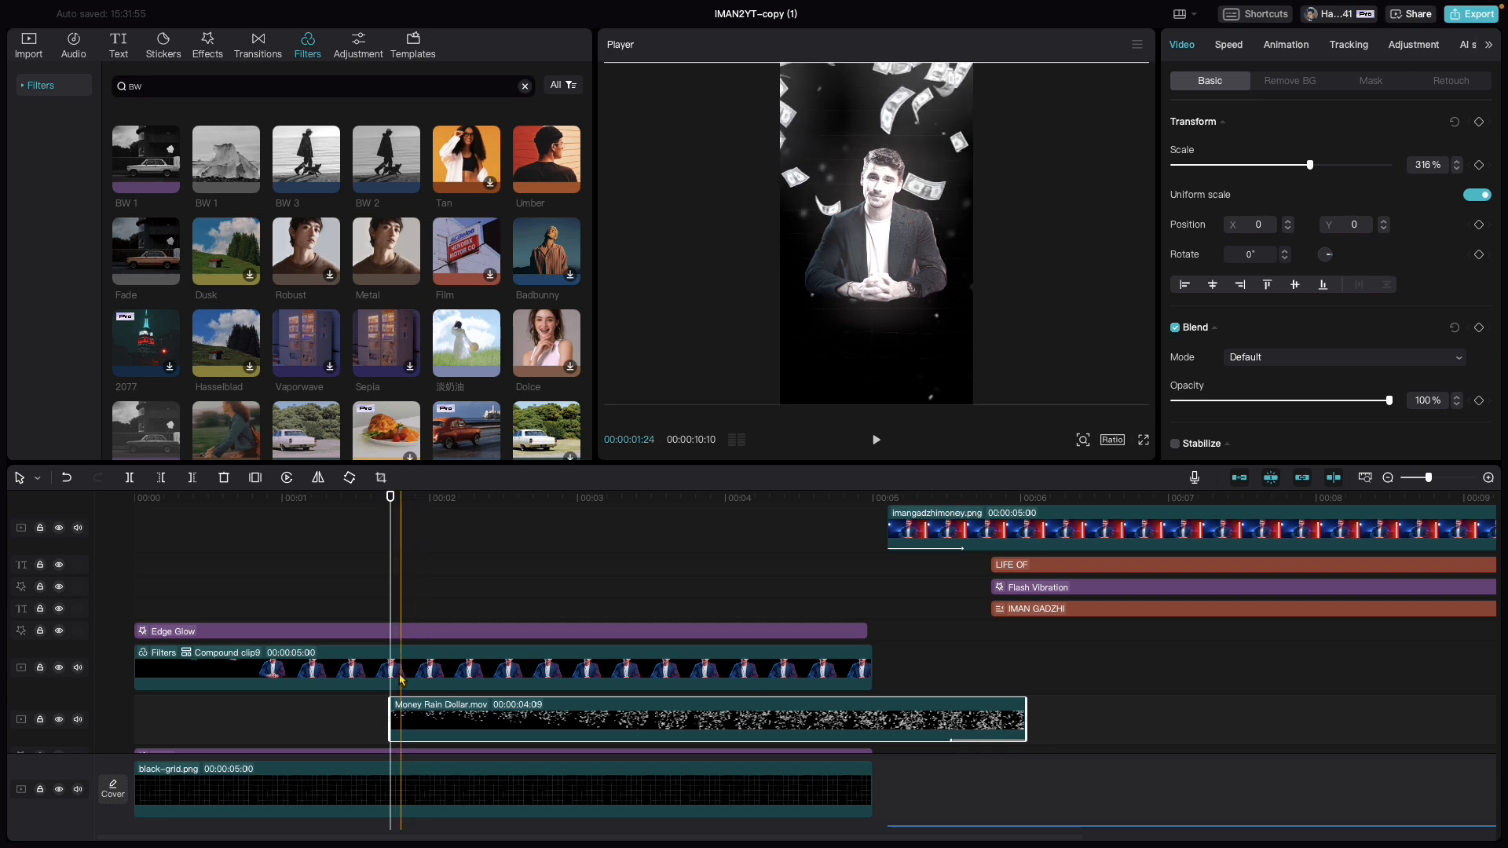
{"action": "left_click_drag", "start_coordinate": [388, 502], "coordinate": [233, 530]}
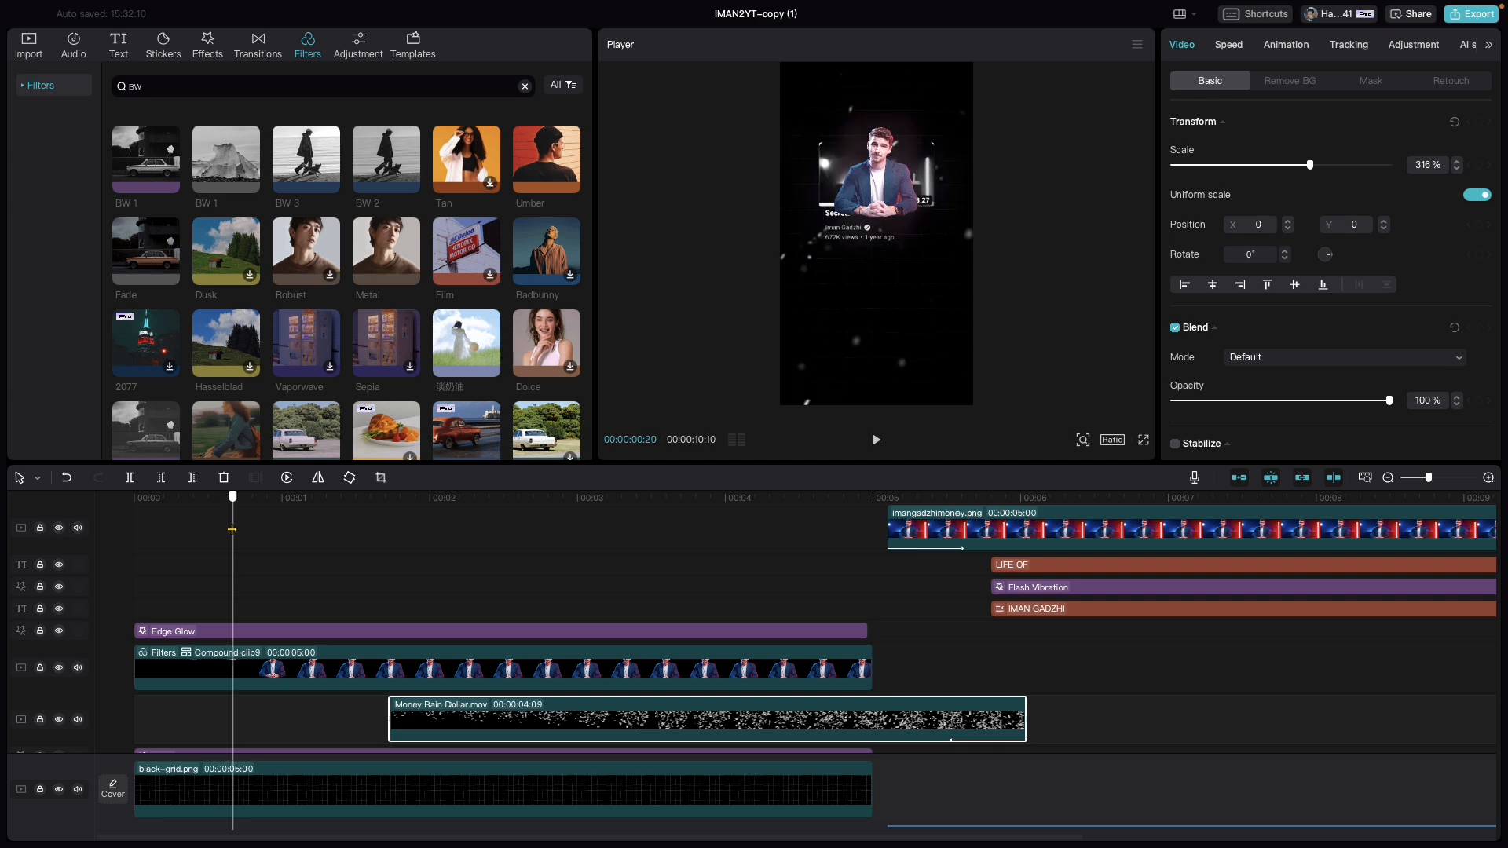
{"action": "left_click_drag", "start_coordinate": [426, 731], "coordinate": [268, 726]}
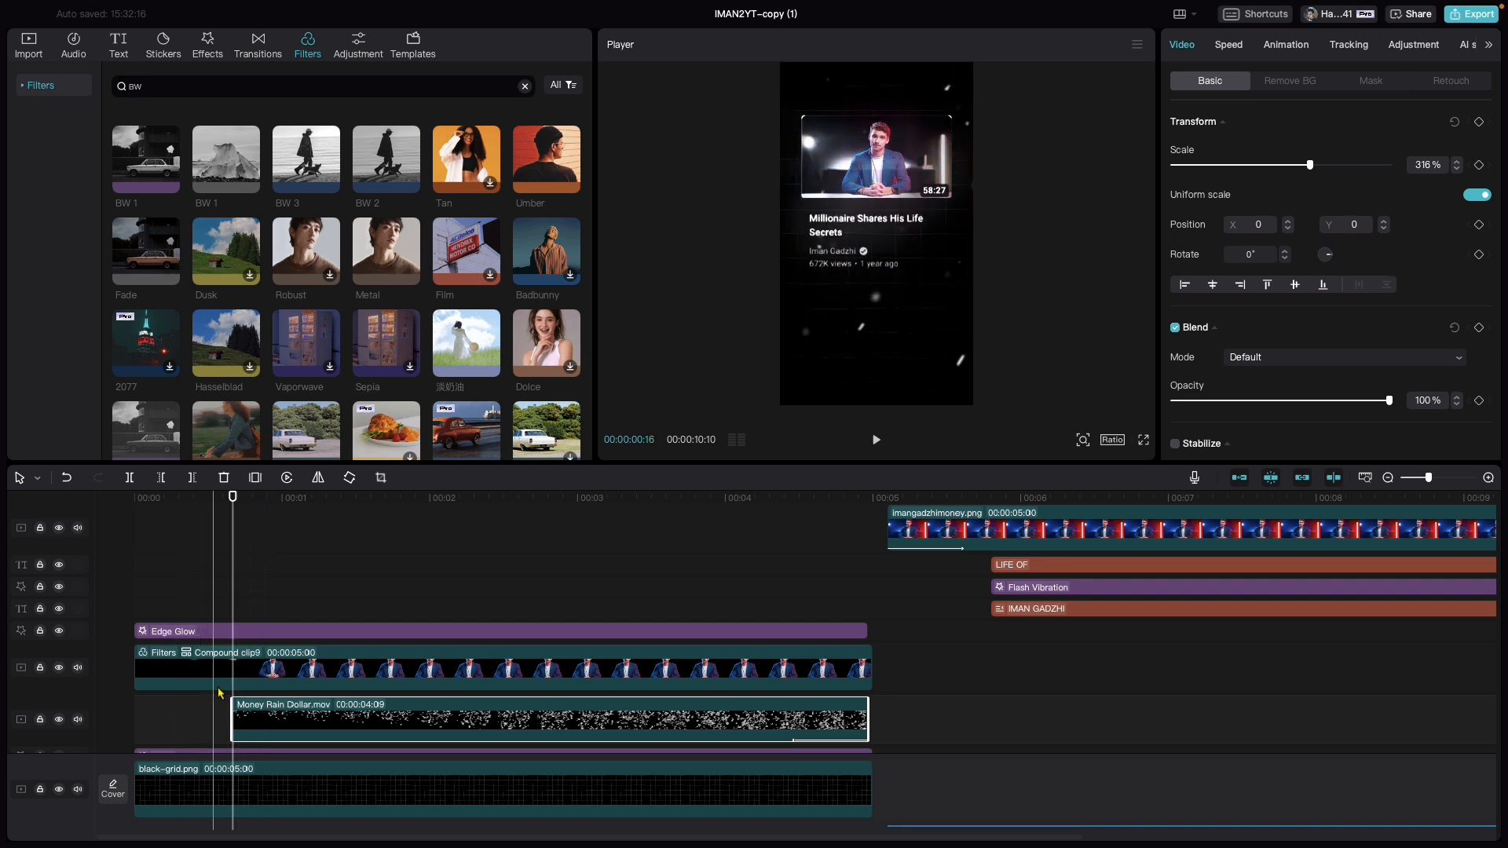
{"action": "left_click_drag", "start_coordinate": [1390, 401], "coordinate": [1214, 403]}
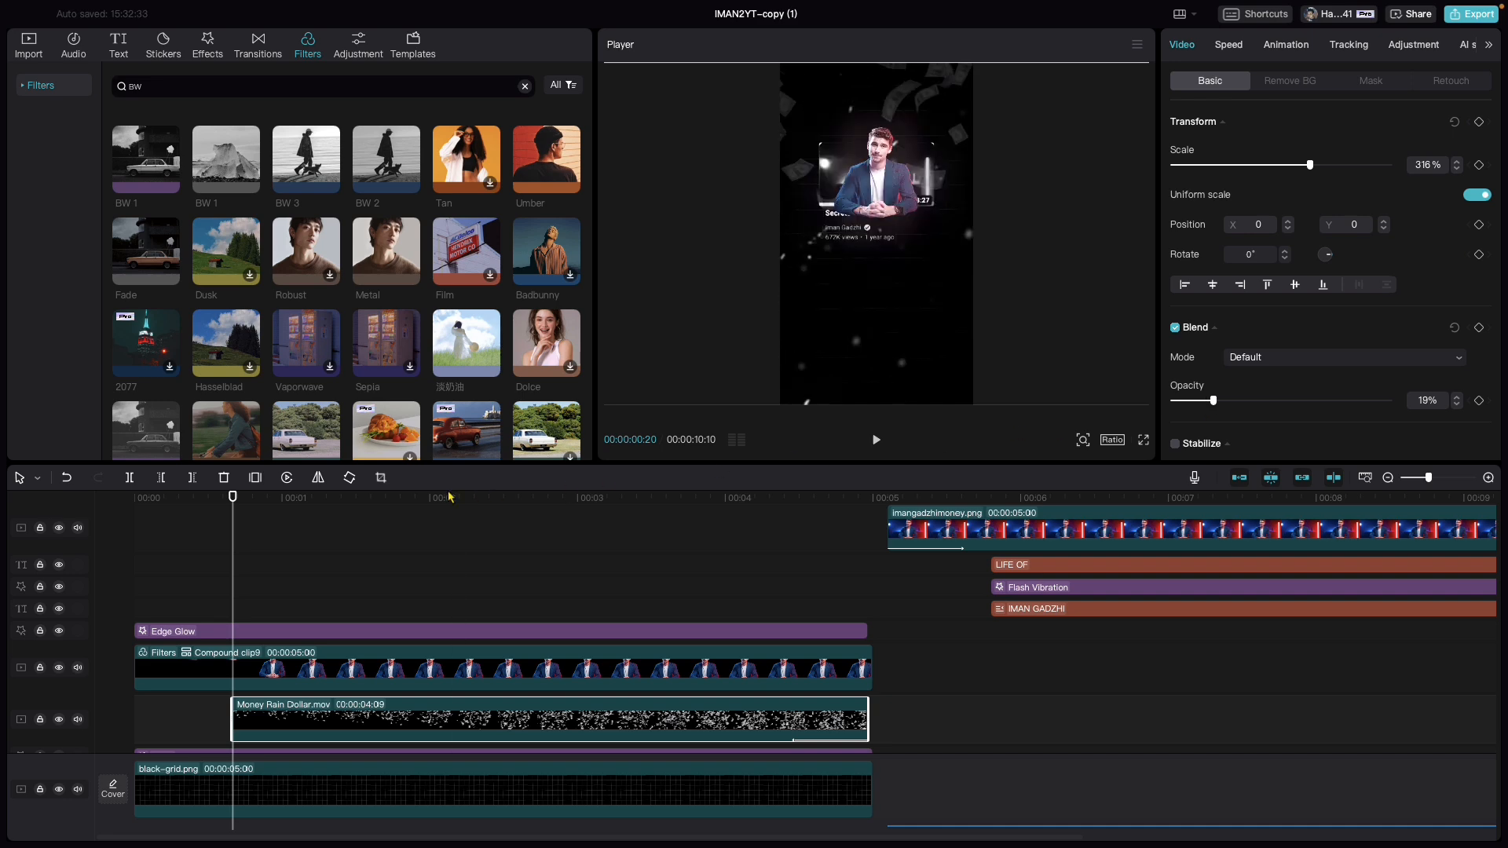
{"action": "left_click_drag", "start_coordinate": [233, 498], "coordinate": [212, 500]}
{"action": "key", "text": "space"}
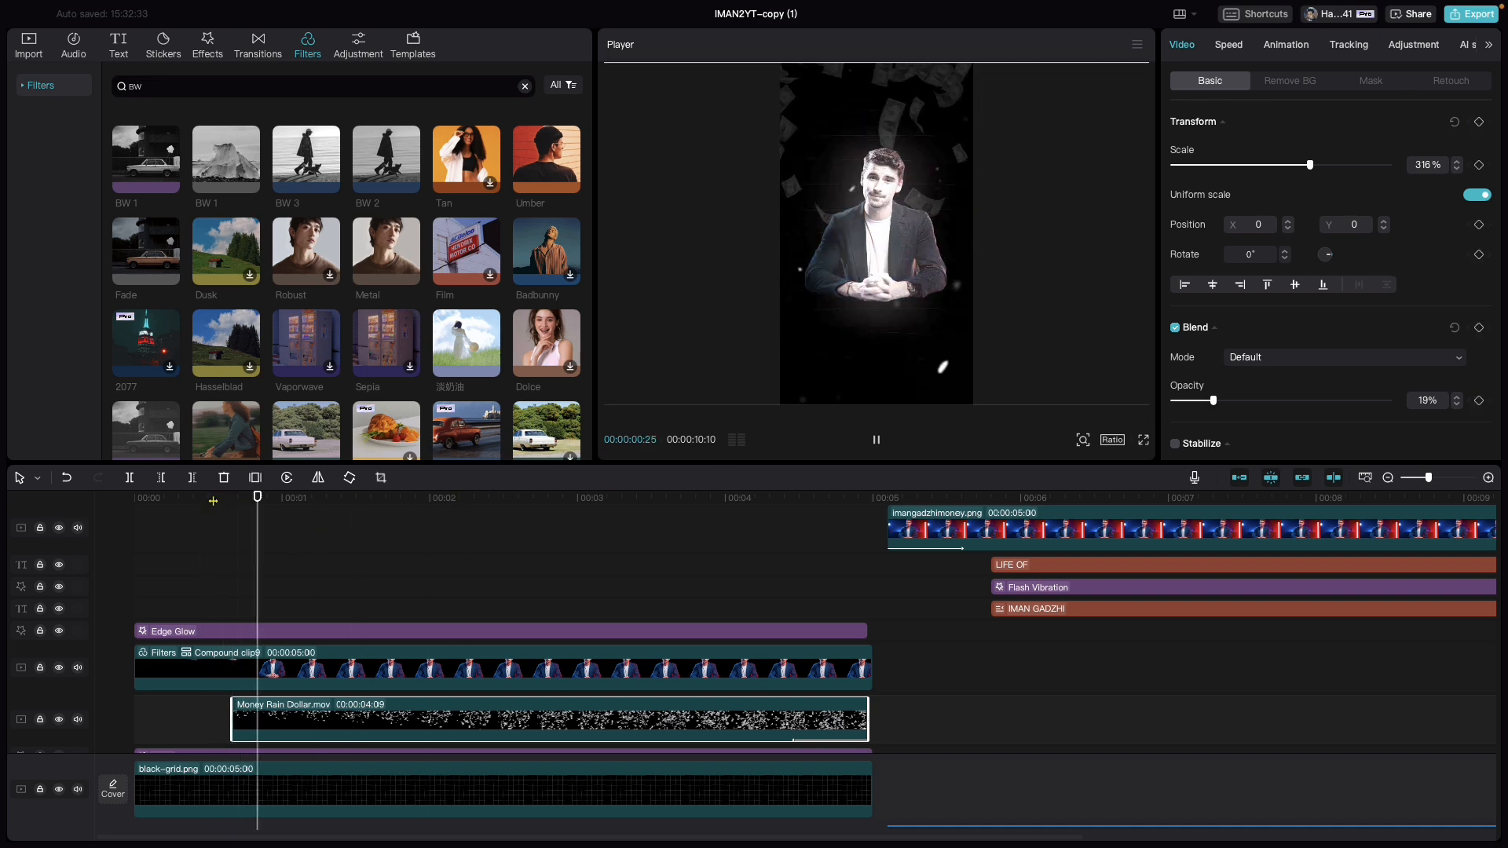
{"action": "key", "text": "space"}
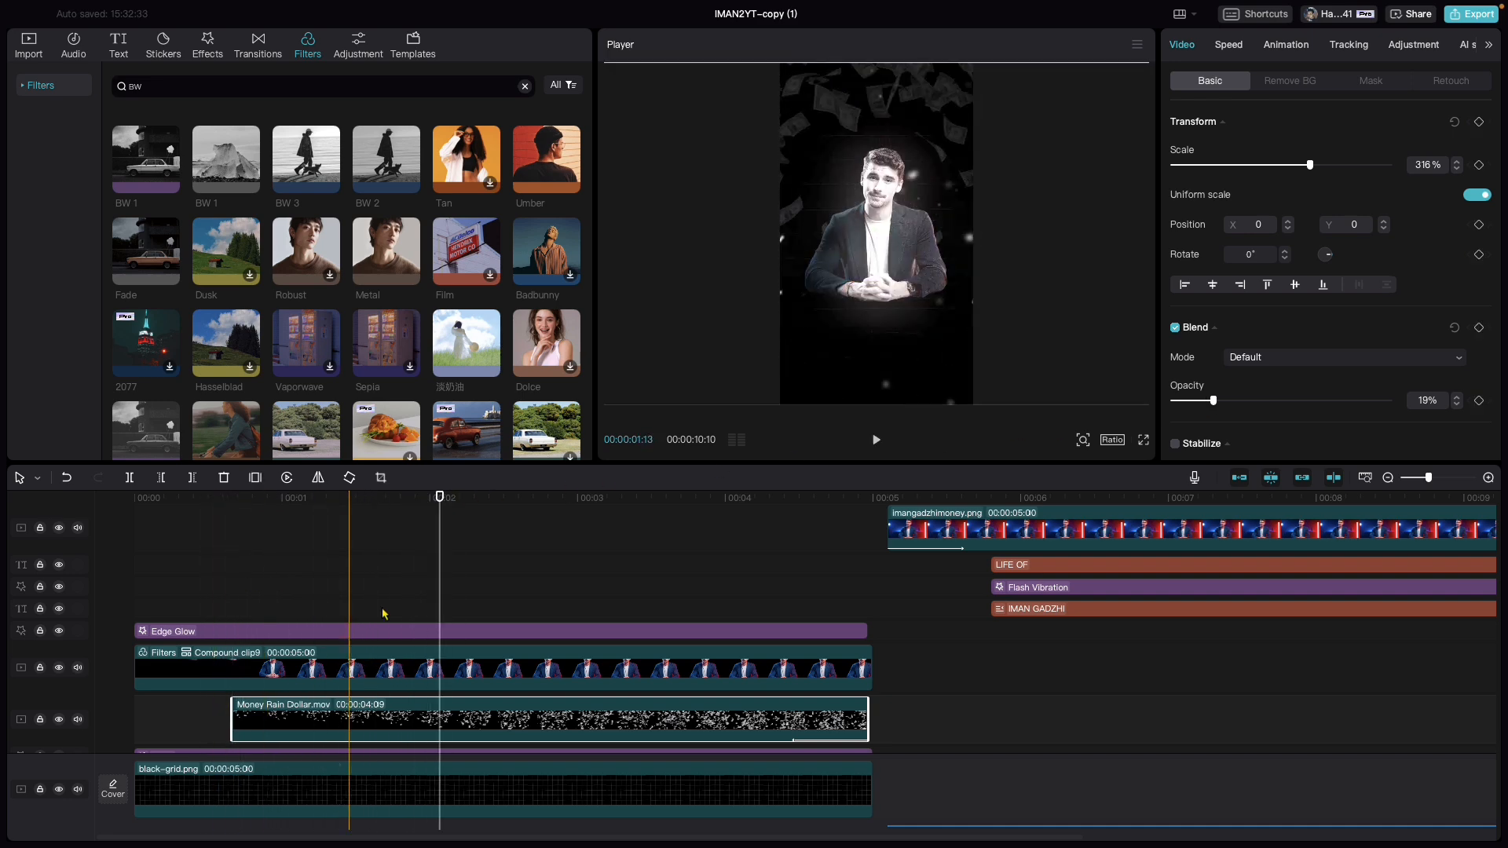
Shift Money Rain Dollar.mov to start at 00:00:00:17 with 21% opacity, and preview the intro from the start.
{"action": "left_click_drag", "start_coordinate": [437, 502], "coordinate": [219, 503]}
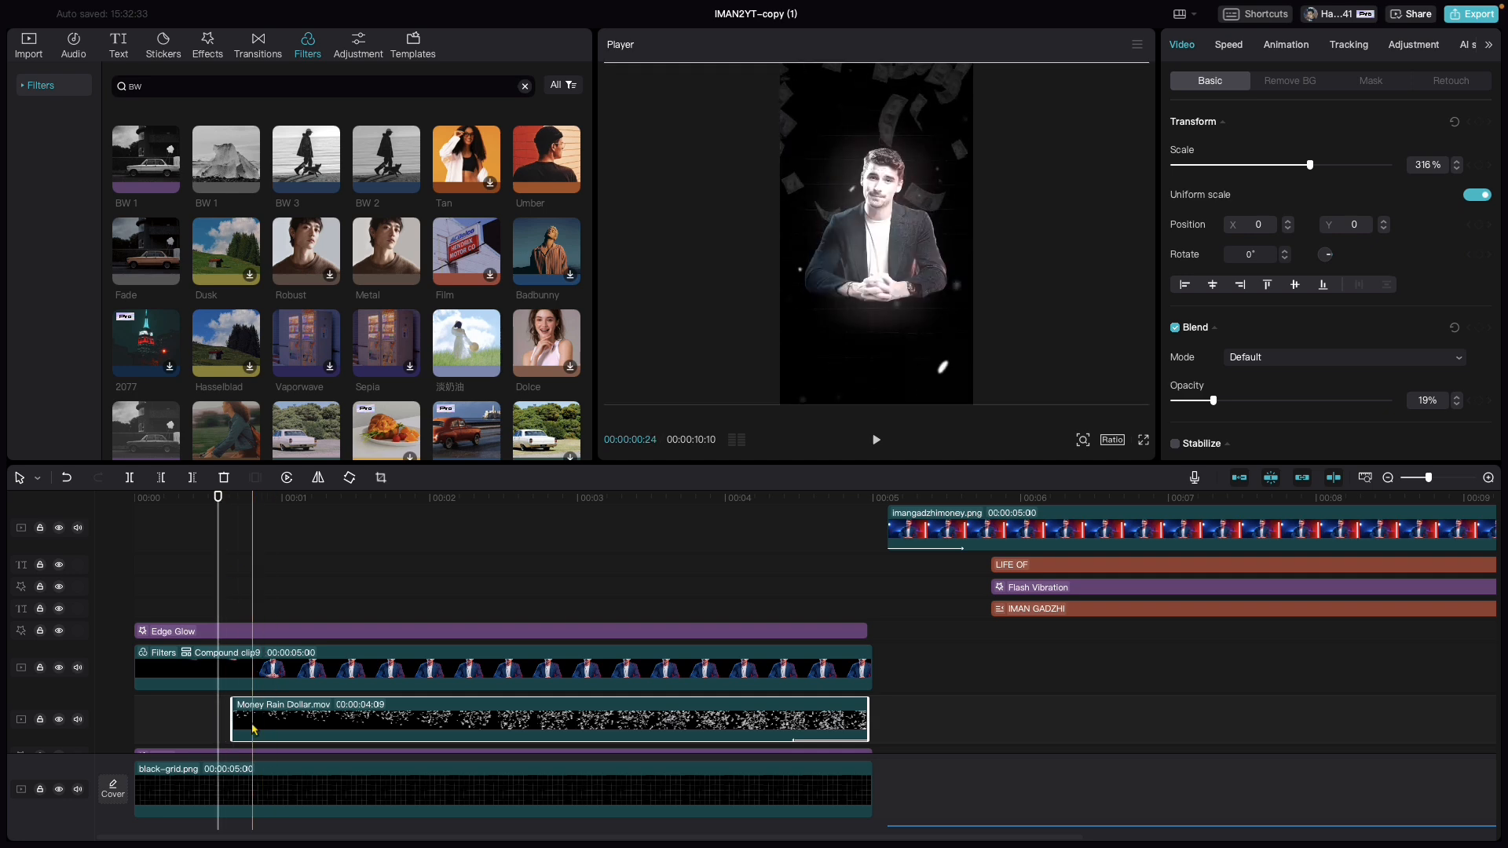
{"action": "left_click_drag", "start_coordinate": [260, 723], "coordinate": [247, 724]}
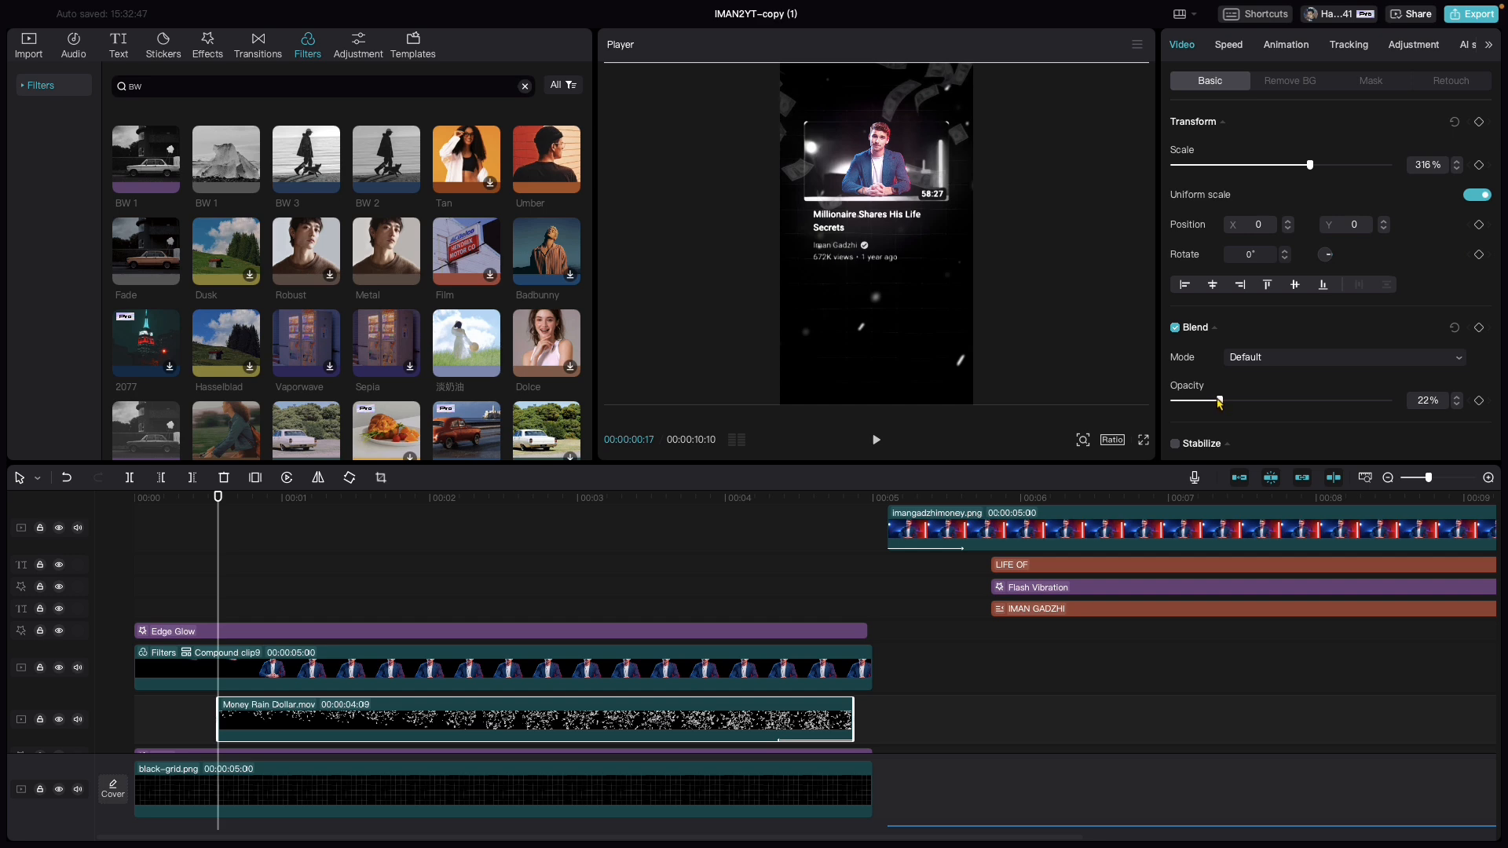
{"action": "left_click_drag", "start_coordinate": [219, 522], "coordinate": [111, 498]}
{"action": "key", "text": "space"}
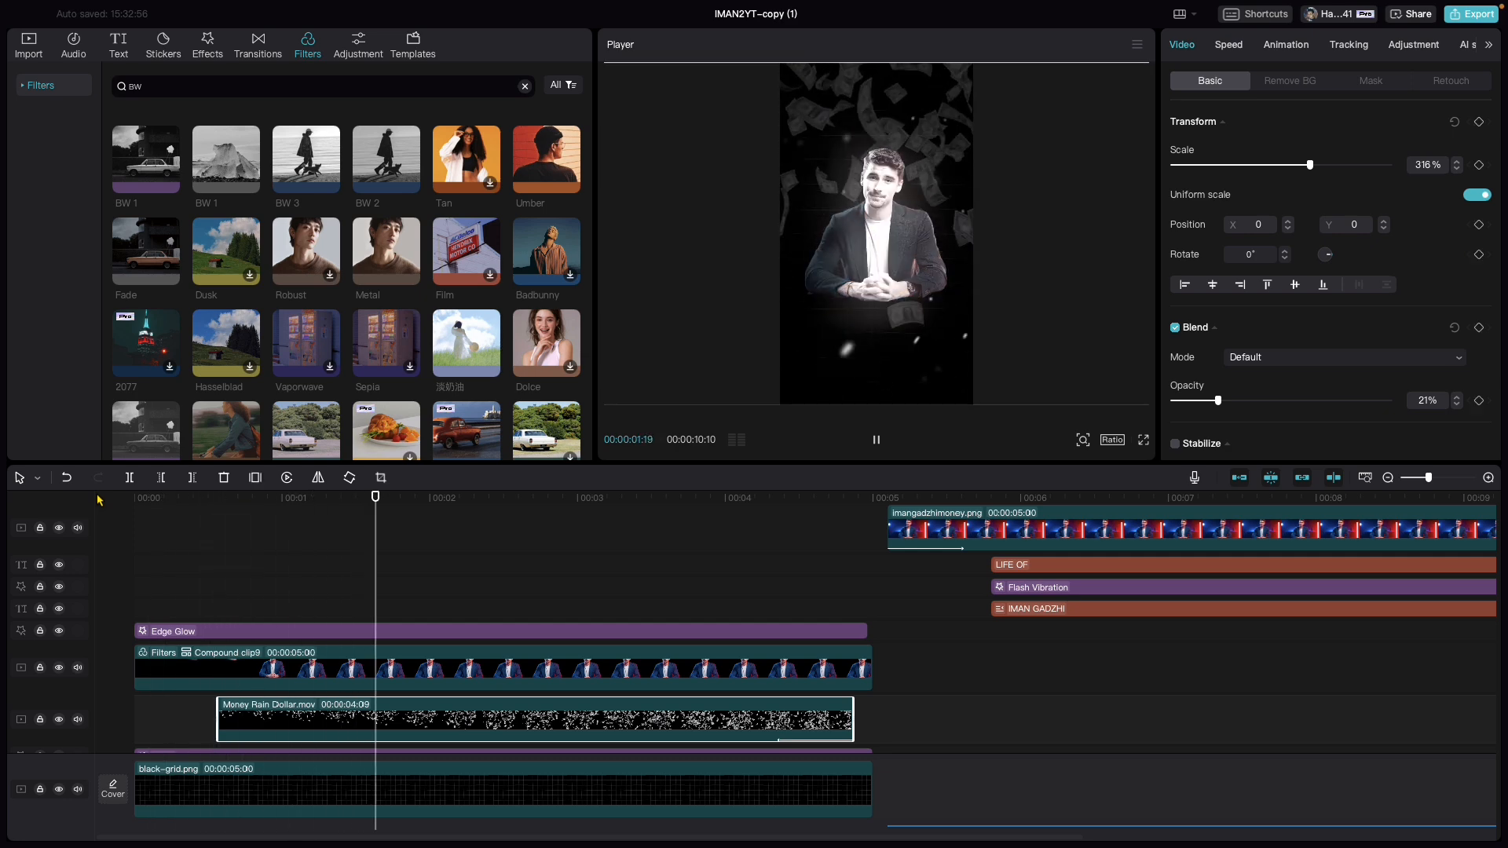
{"action": "key", "text": "space"}
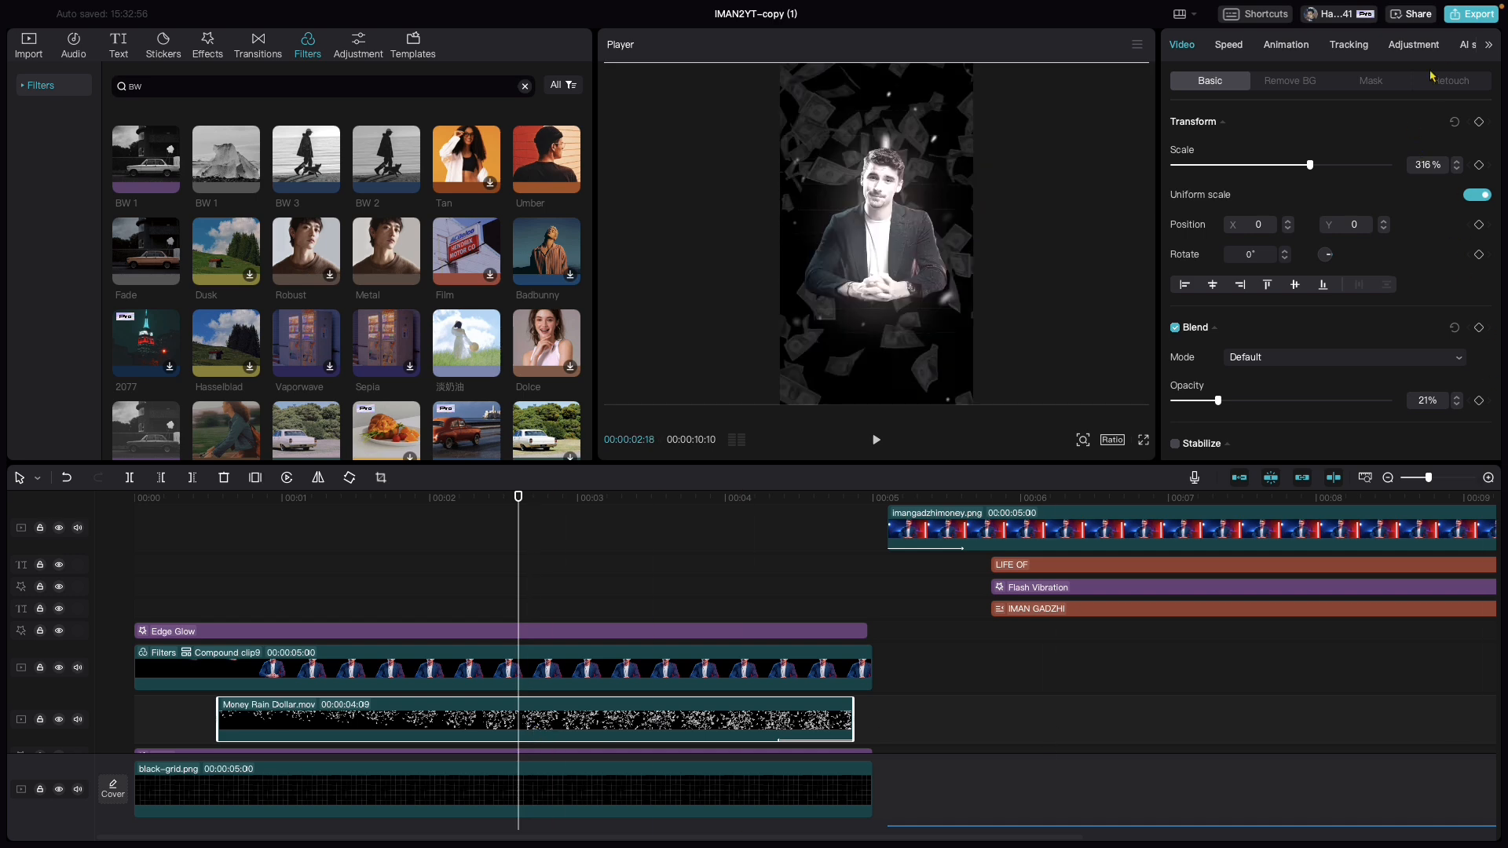
Mask Money Rain Dollar.mov with a feathered horizontal mask at about Y -418, and preview the intro from the start.
{"action": "left_click", "coordinate": [1380, 81]}
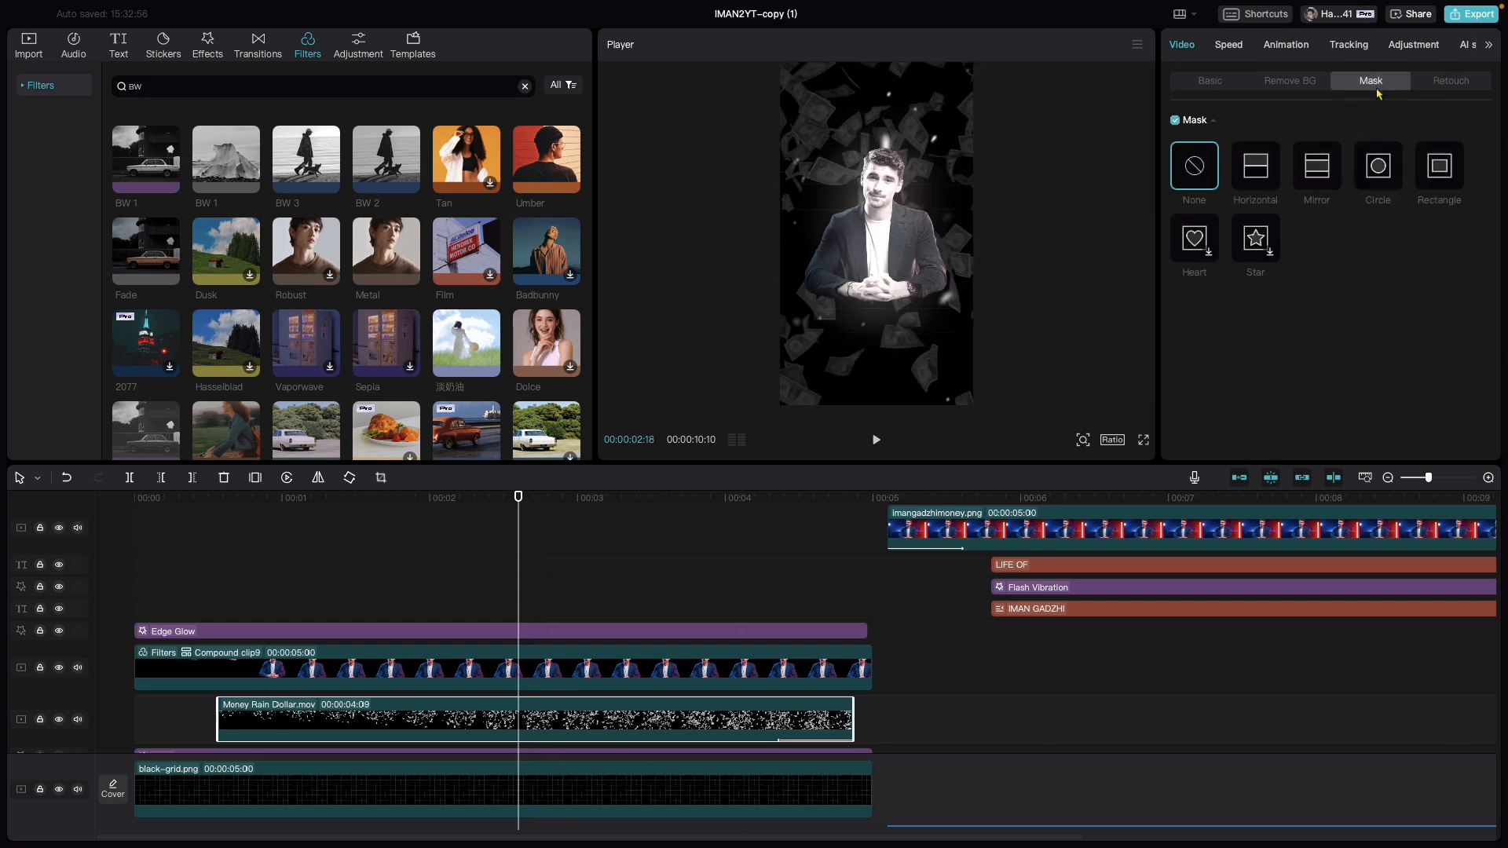
{"action": "left_click", "coordinate": [1256, 167]}
{"action": "left_click_drag", "start_coordinate": [972, 238], "coordinate": [829, 299]}
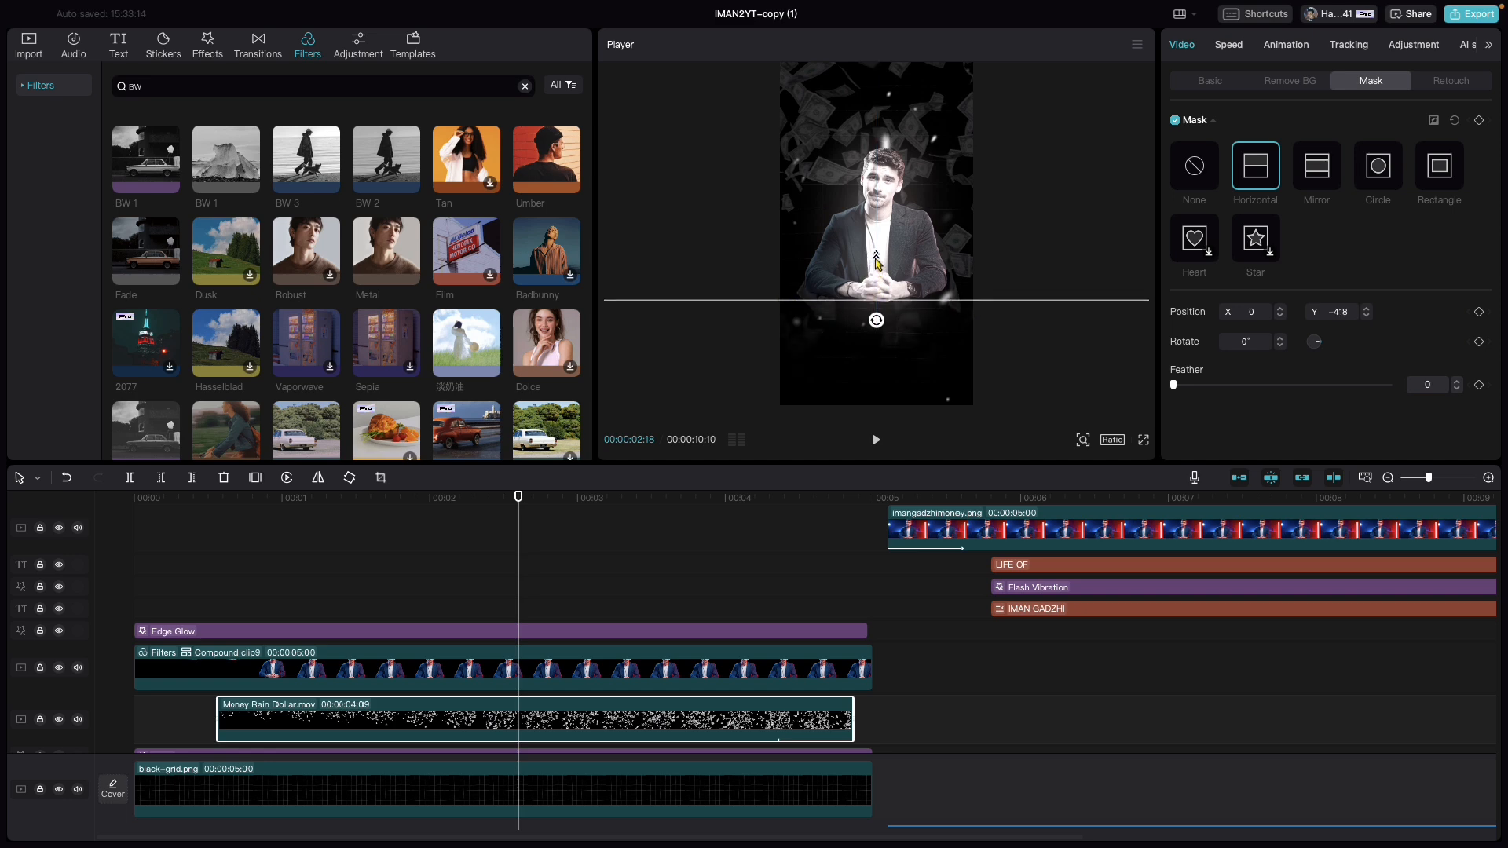
{"action": "left_click_drag", "start_coordinate": [875, 252], "coordinate": [875, 261]}
{"action": "left_click", "coordinate": [1211, 83]}
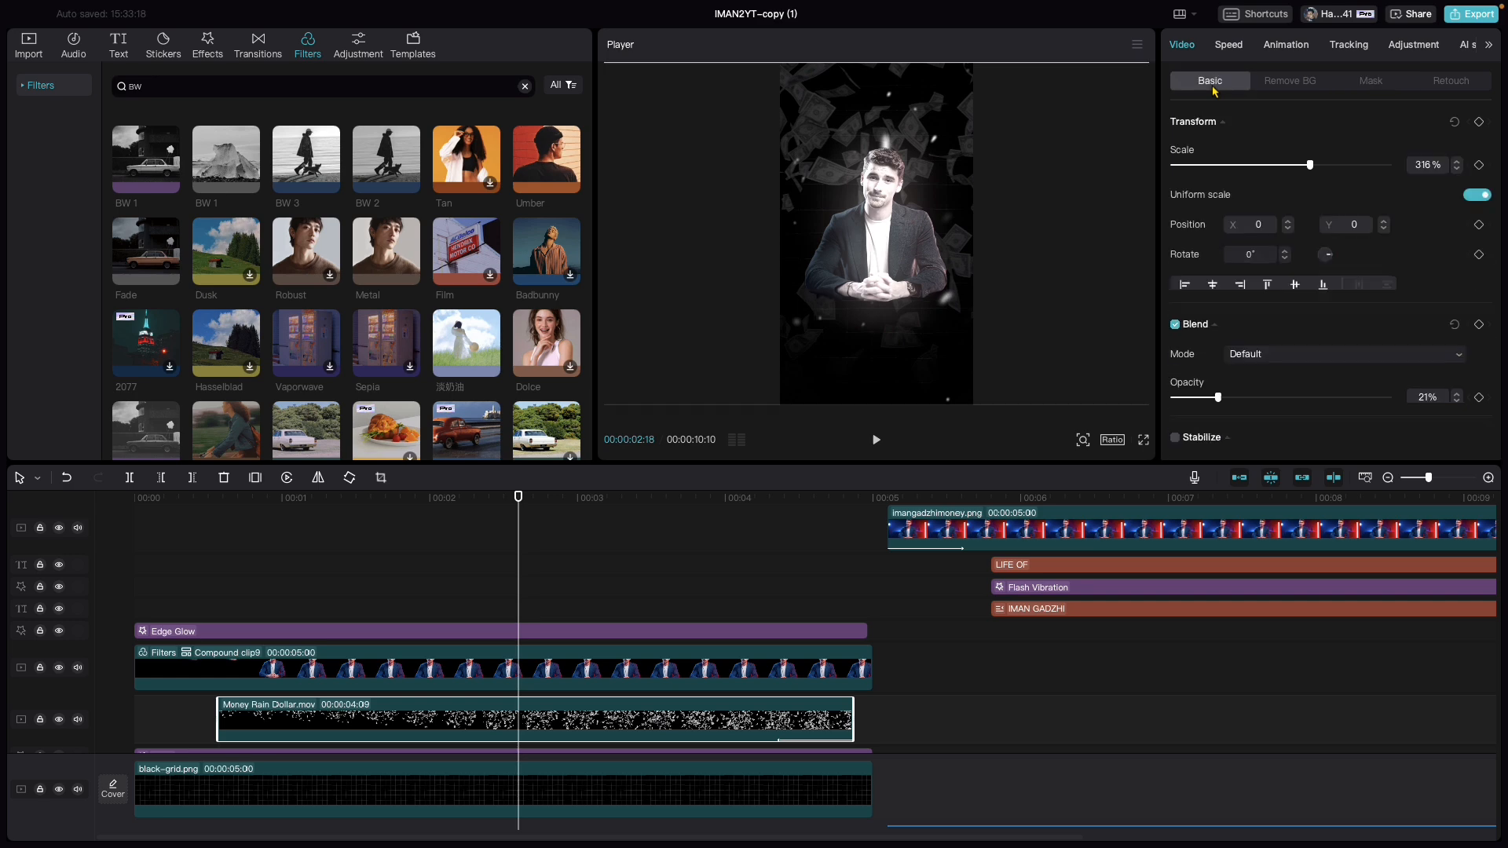
{"action": "left_click_drag", "start_coordinate": [515, 498], "coordinate": [86, 522]}
{"action": "key", "text": "space"}
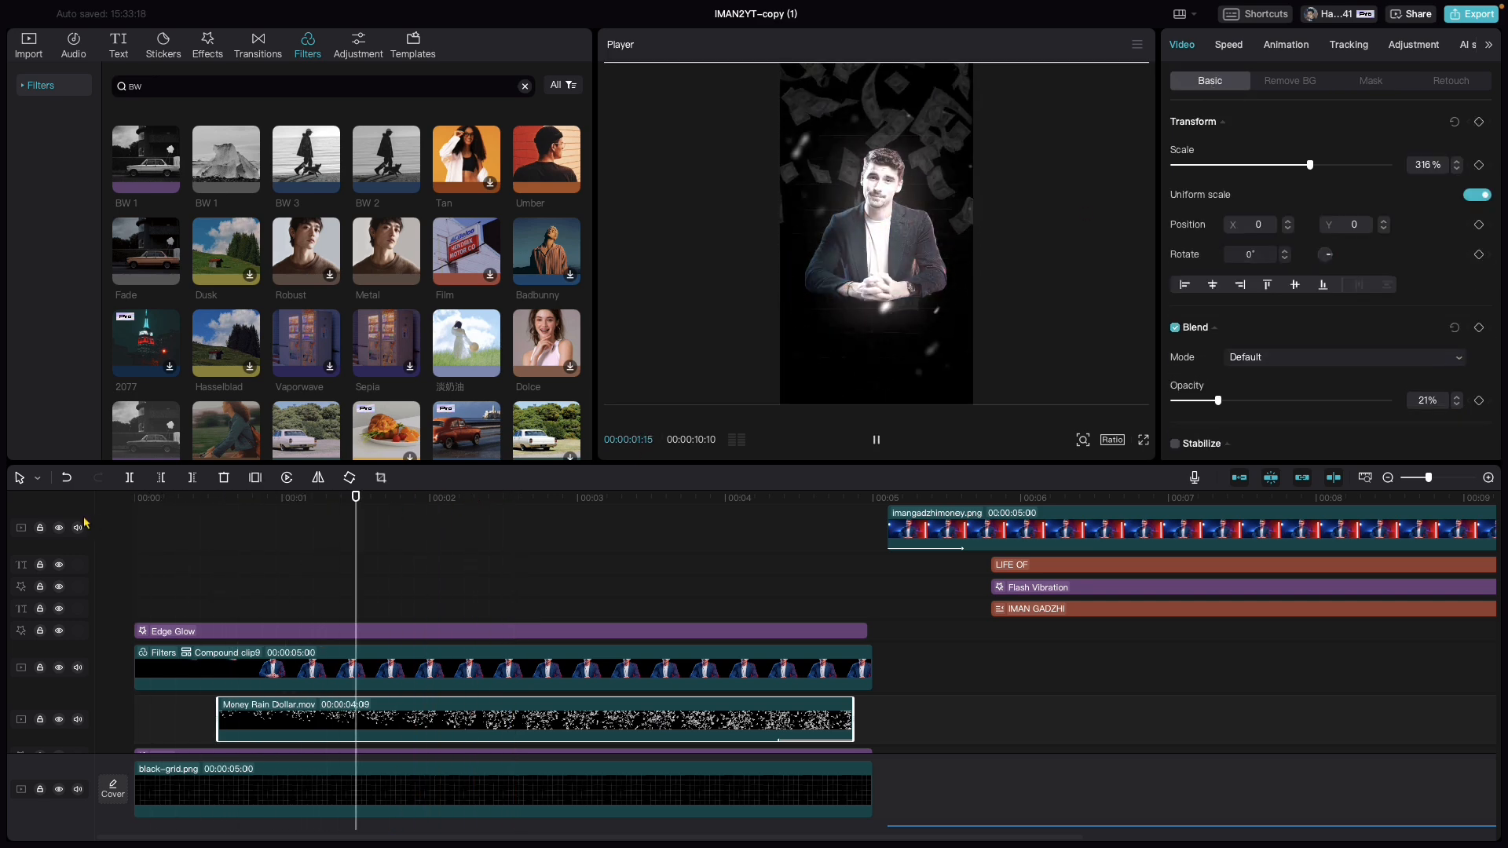
{"action": "key", "text": "space"}
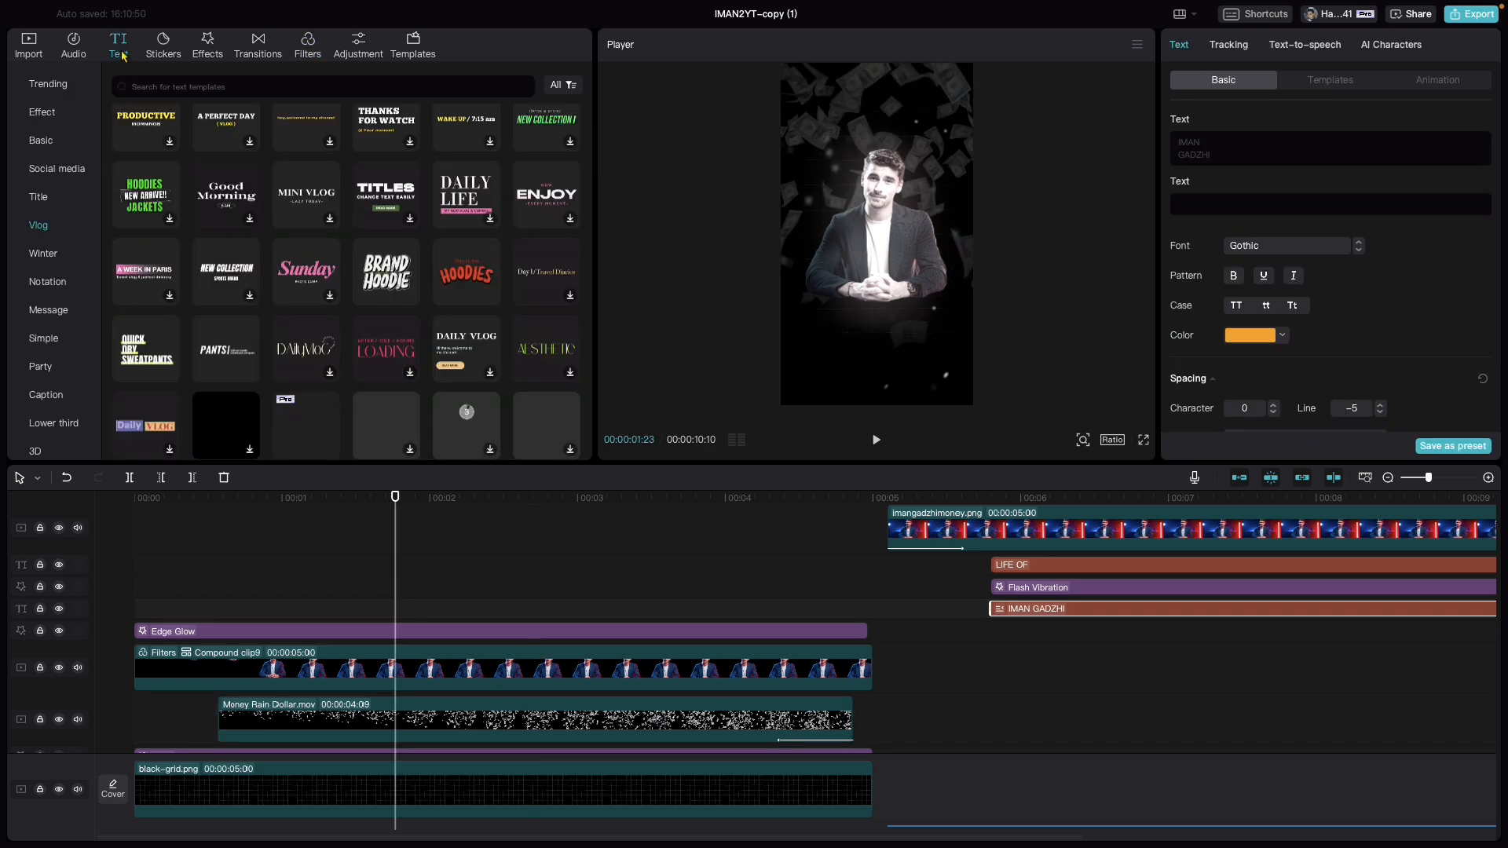
Add the PANTS vlog text template above Edge Glow near the intro's start, with IMAN GADZHI as its first text and the second text cleared.
{"action": "left_click", "coordinate": [230, 324]}
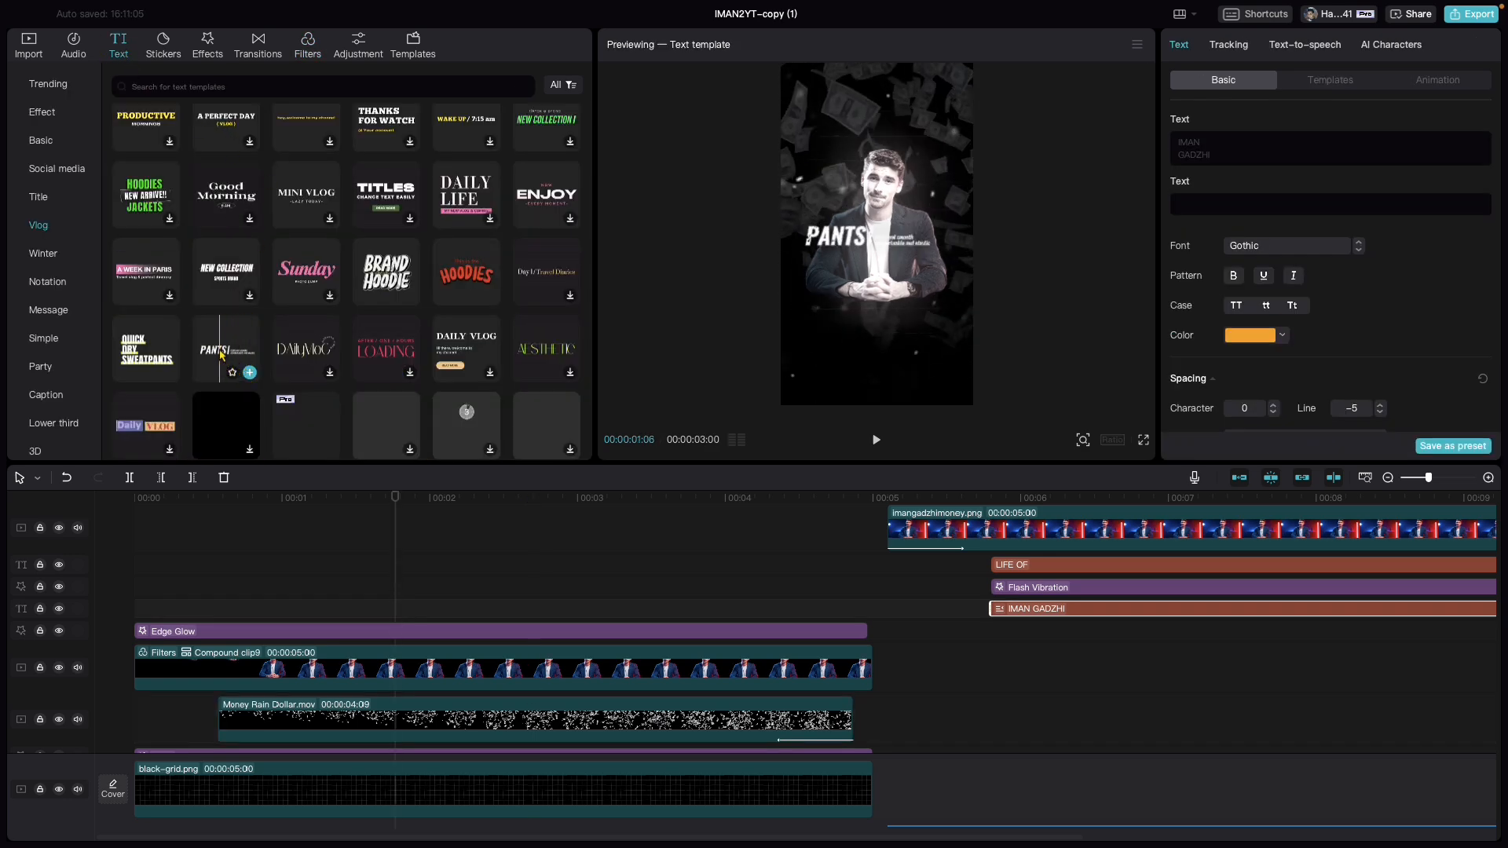
{"action": "left_click_drag", "start_coordinate": [230, 325], "coordinate": [201, 609]}
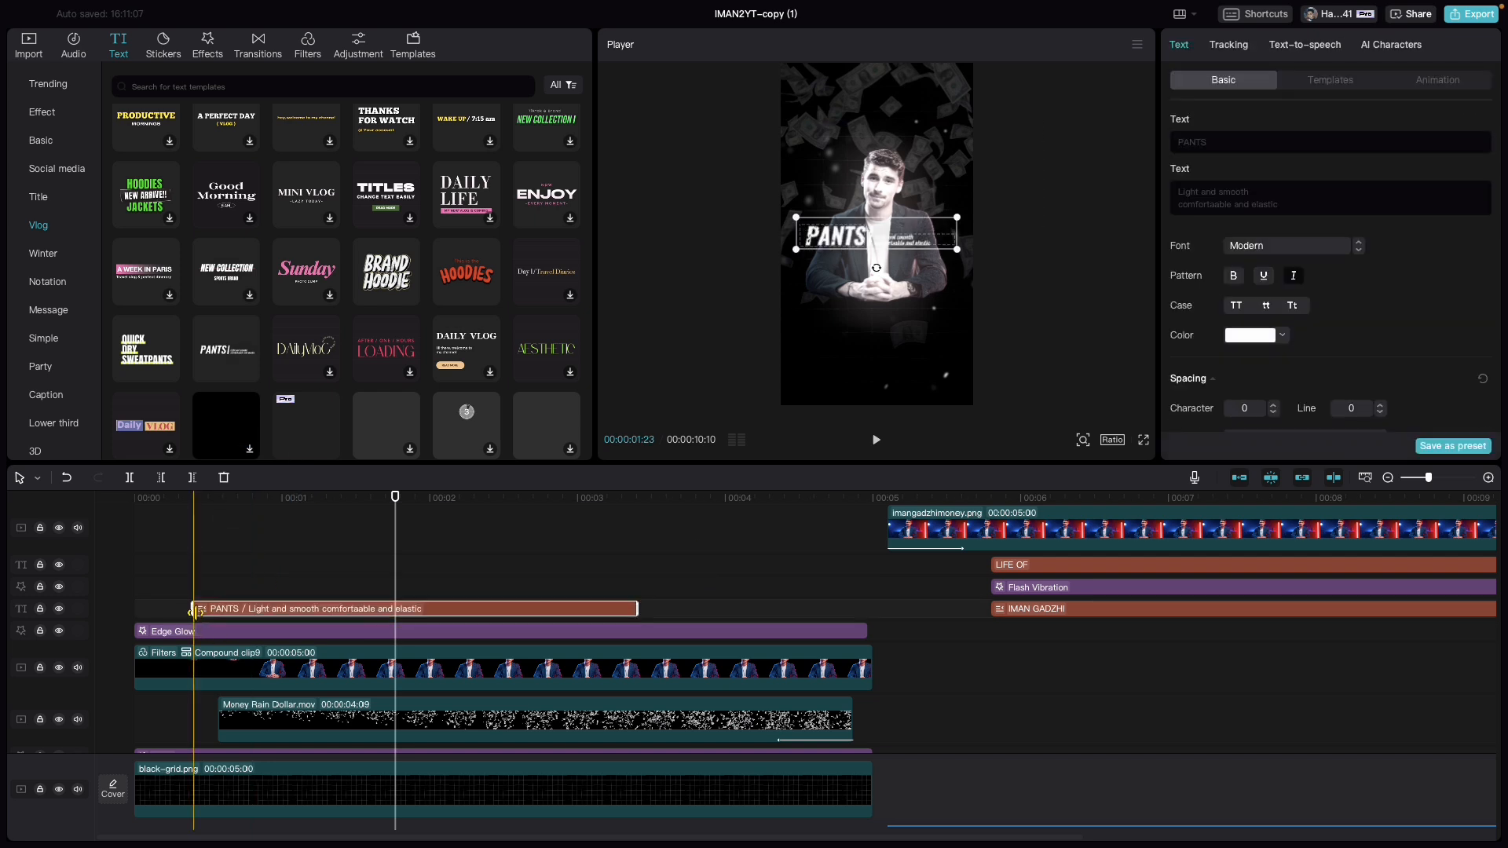
{"action": "left_click", "coordinate": [1223, 140]}
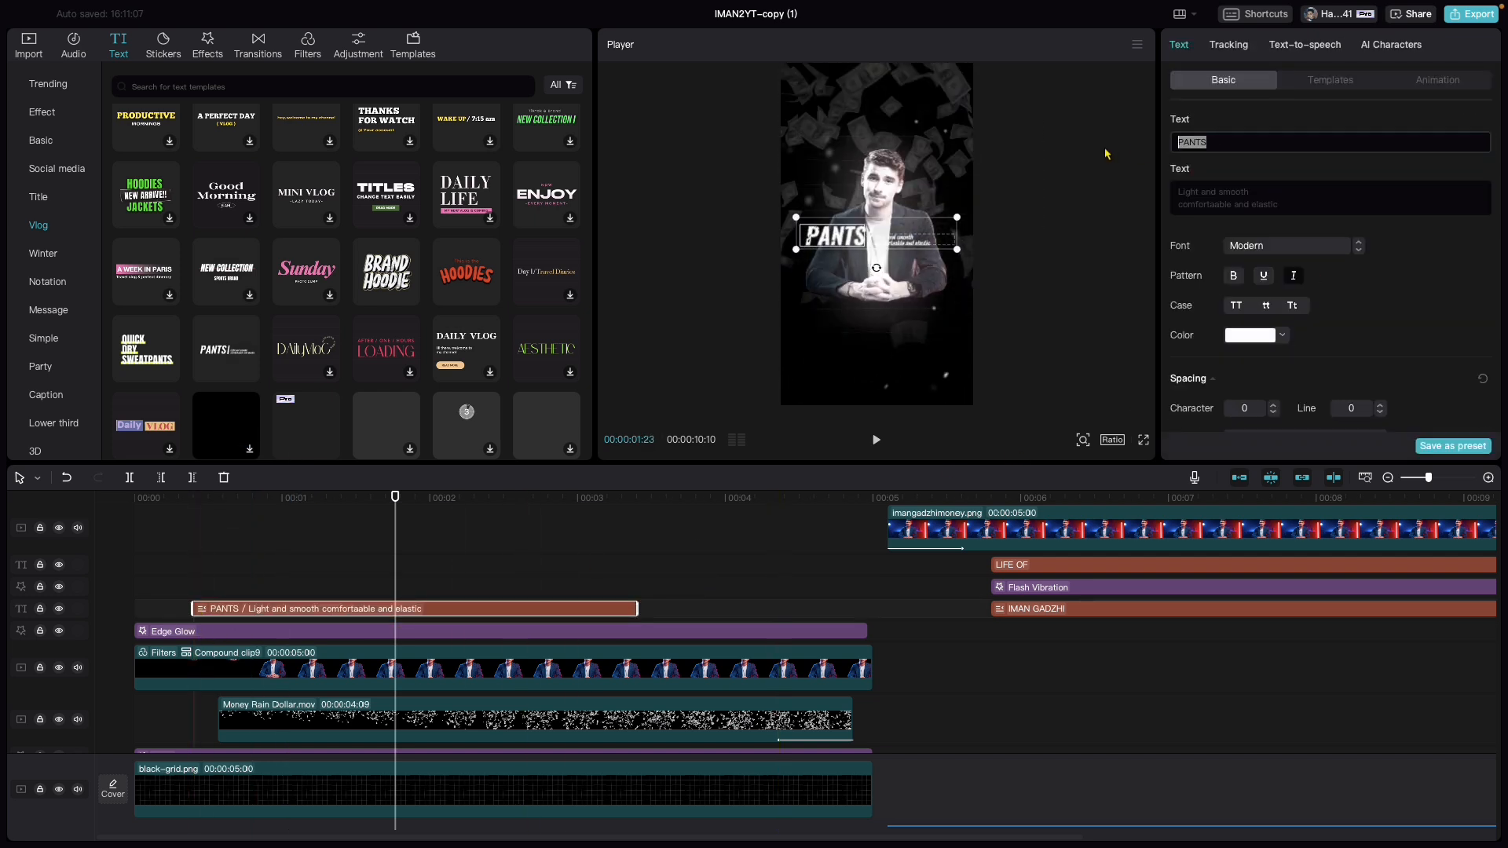
{"action": "type", "text": "IMAN G"}
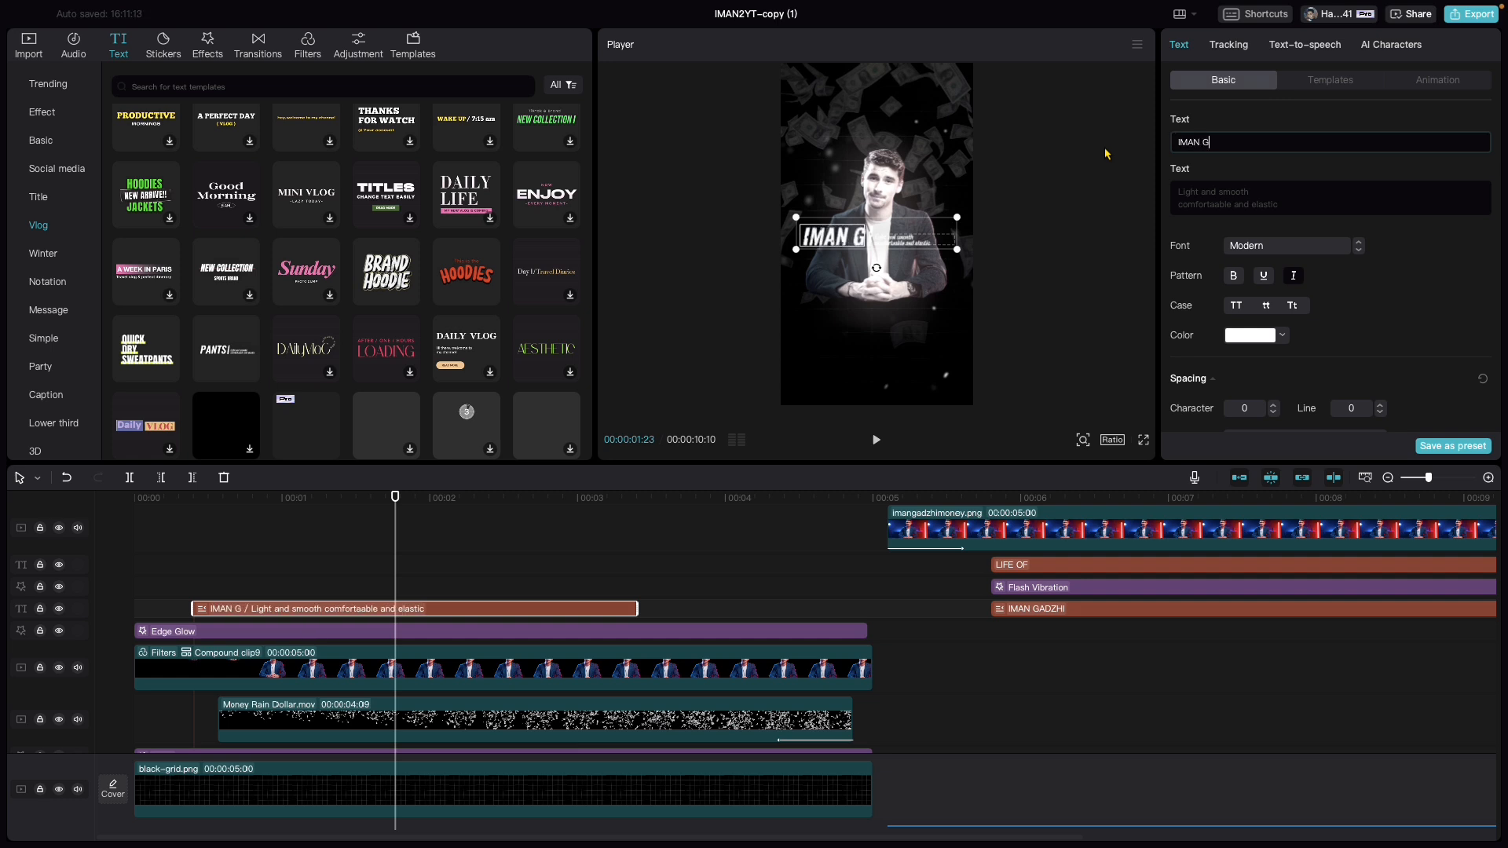
{"action": "type", "text": "ADZHI"}
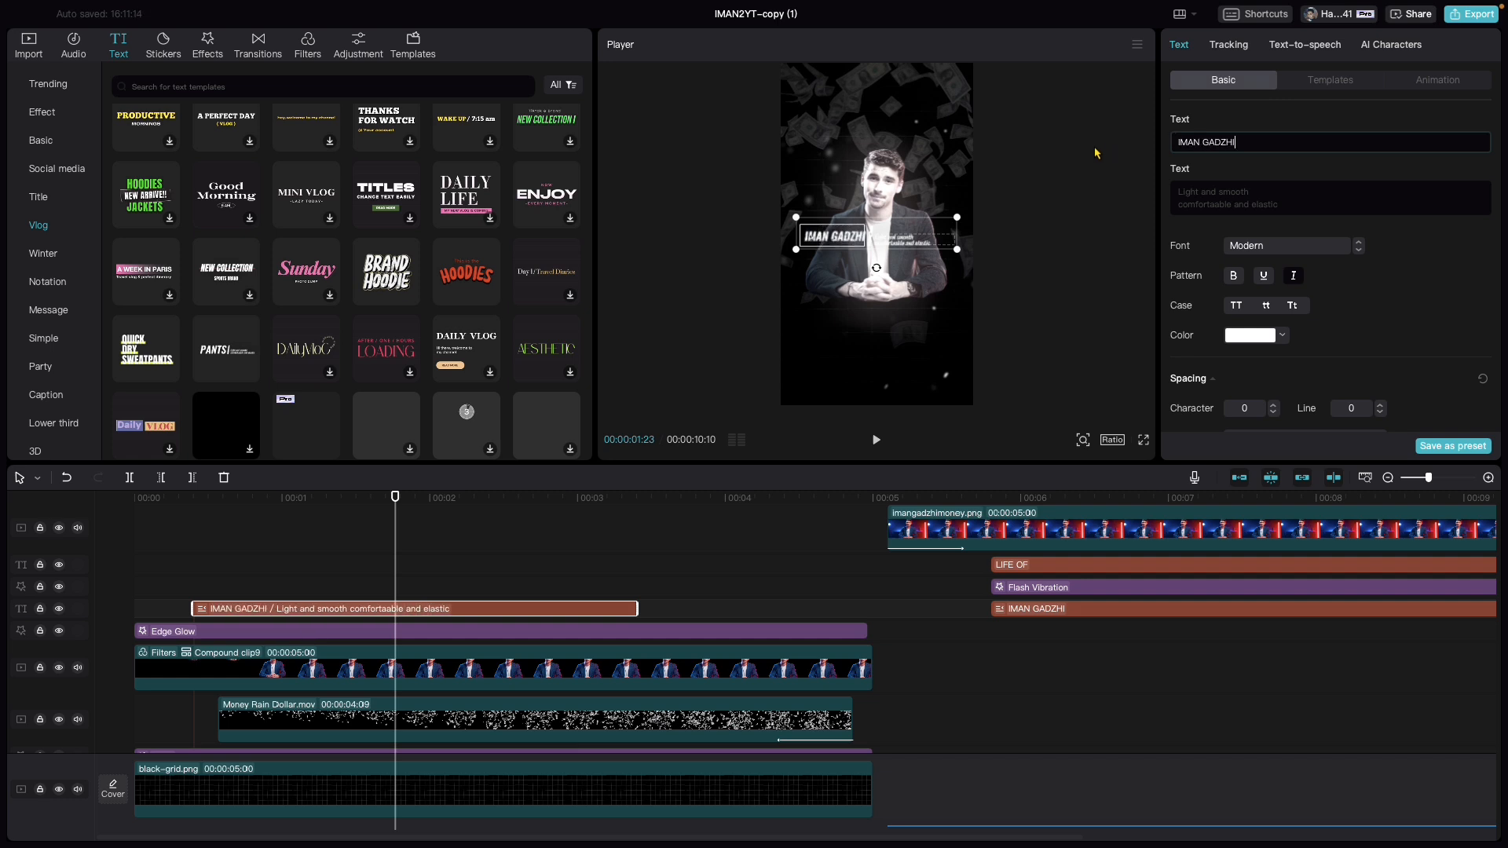
{"action": "left_click", "coordinate": [1300, 202]}
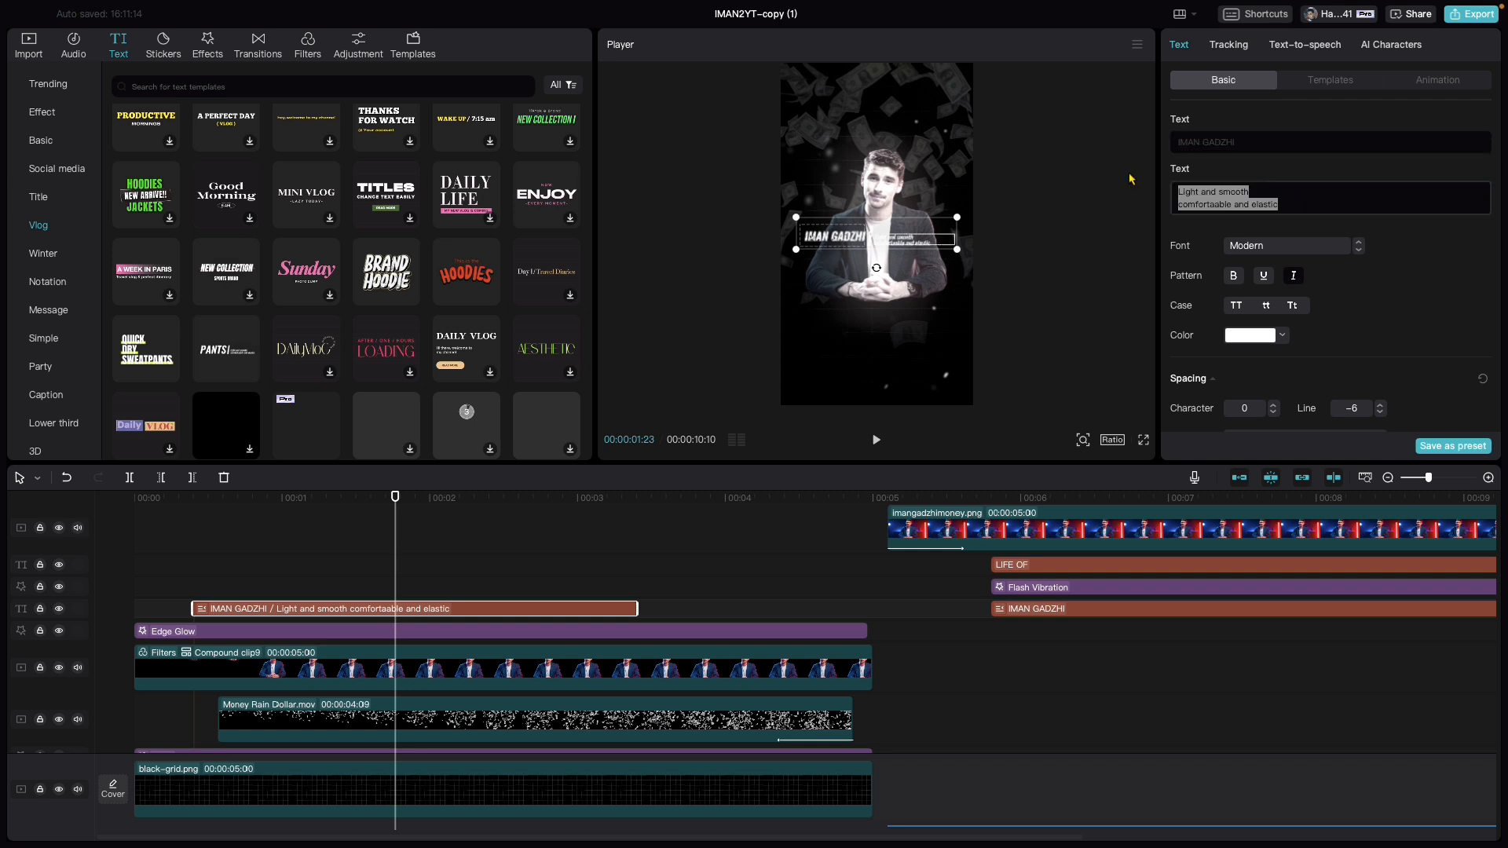
Set the font of the title's empty second text to Gothic.
{"action": "left_click", "coordinate": [1244, 240]}
{"action": "scroll", "coordinate": [1257, 335], "scroll_direction": "up", "scroll_amount": 10}
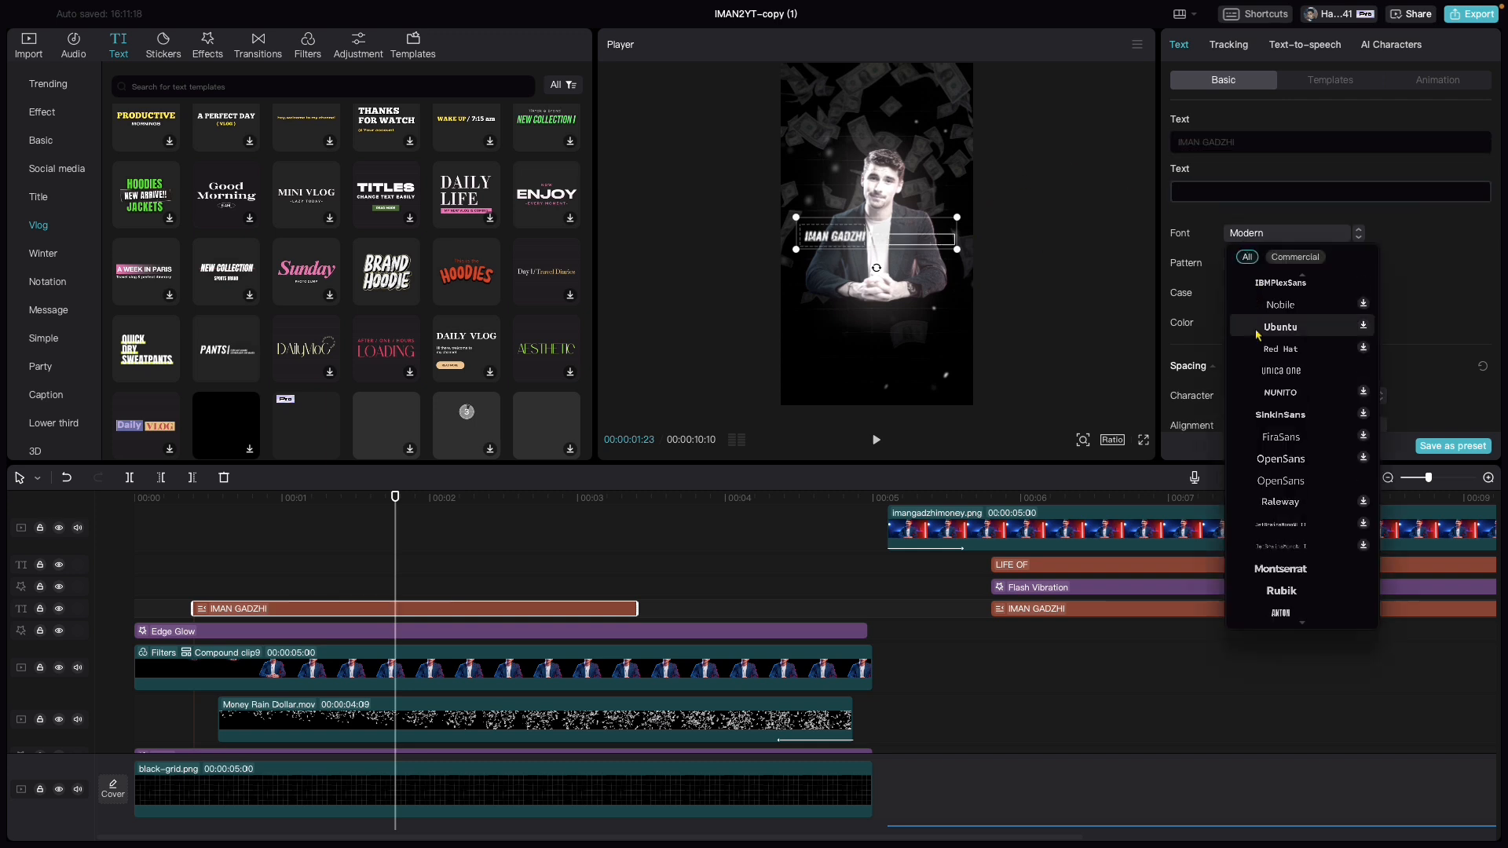
{"action": "scroll", "coordinate": [1256, 335], "scroll_direction": "up", "scroll_amount": 10}
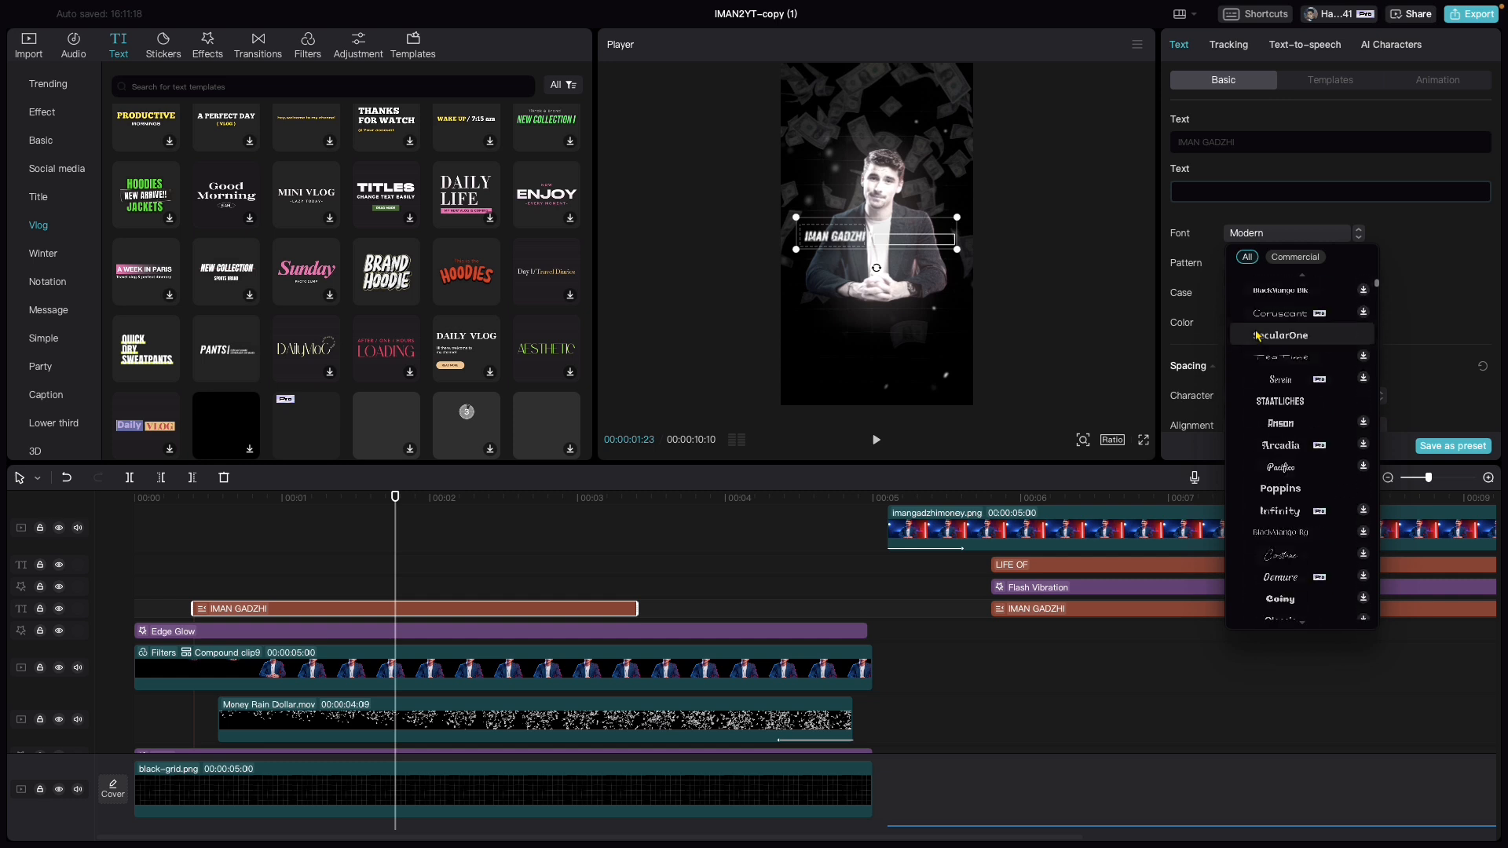
{"action": "left_click", "coordinate": [1279, 307]}
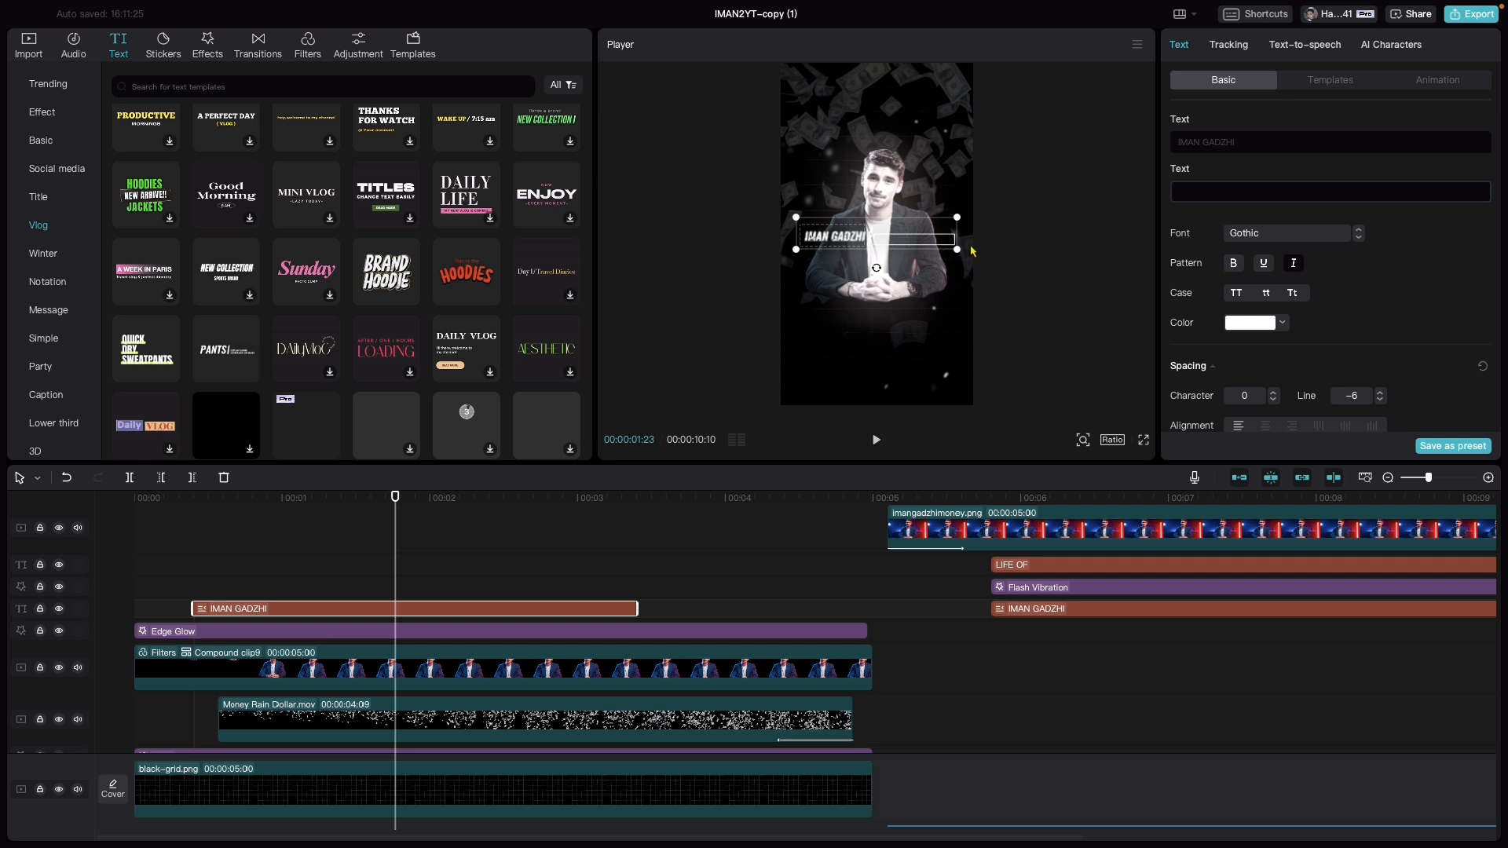
{"action": "key", "text": "space"}
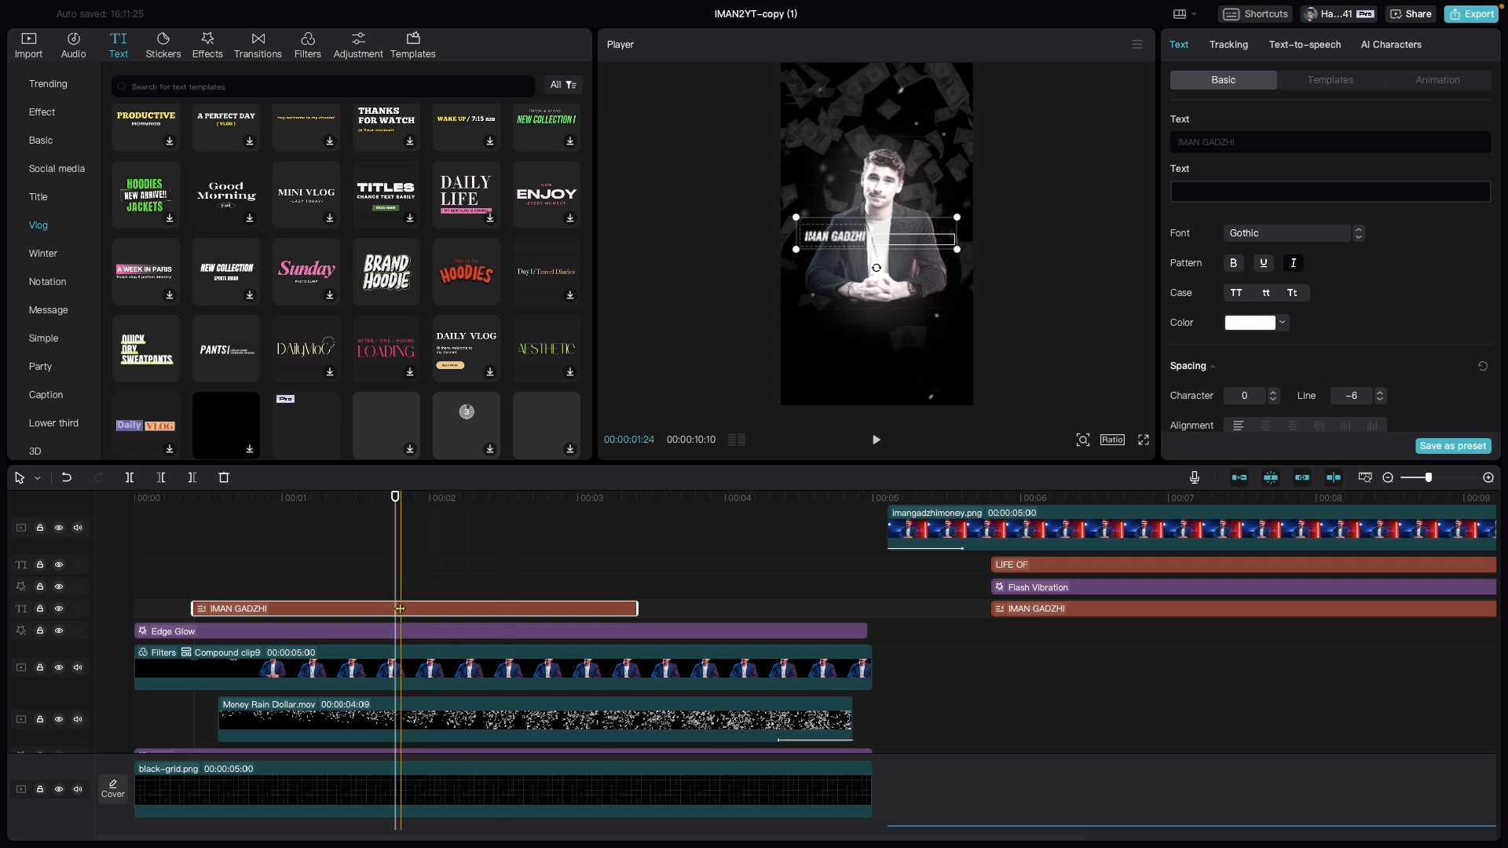
{"action": "key", "text": "space"}
Enlarge the title template over the figure and set the font of its IMAN GADZHI text to Gothic.
{"action": "left_click_drag", "start_coordinate": [959, 252], "coordinate": [1134, 605]}
{"action": "left_click_drag", "start_coordinate": [802, 249], "coordinate": [1006, 212]}
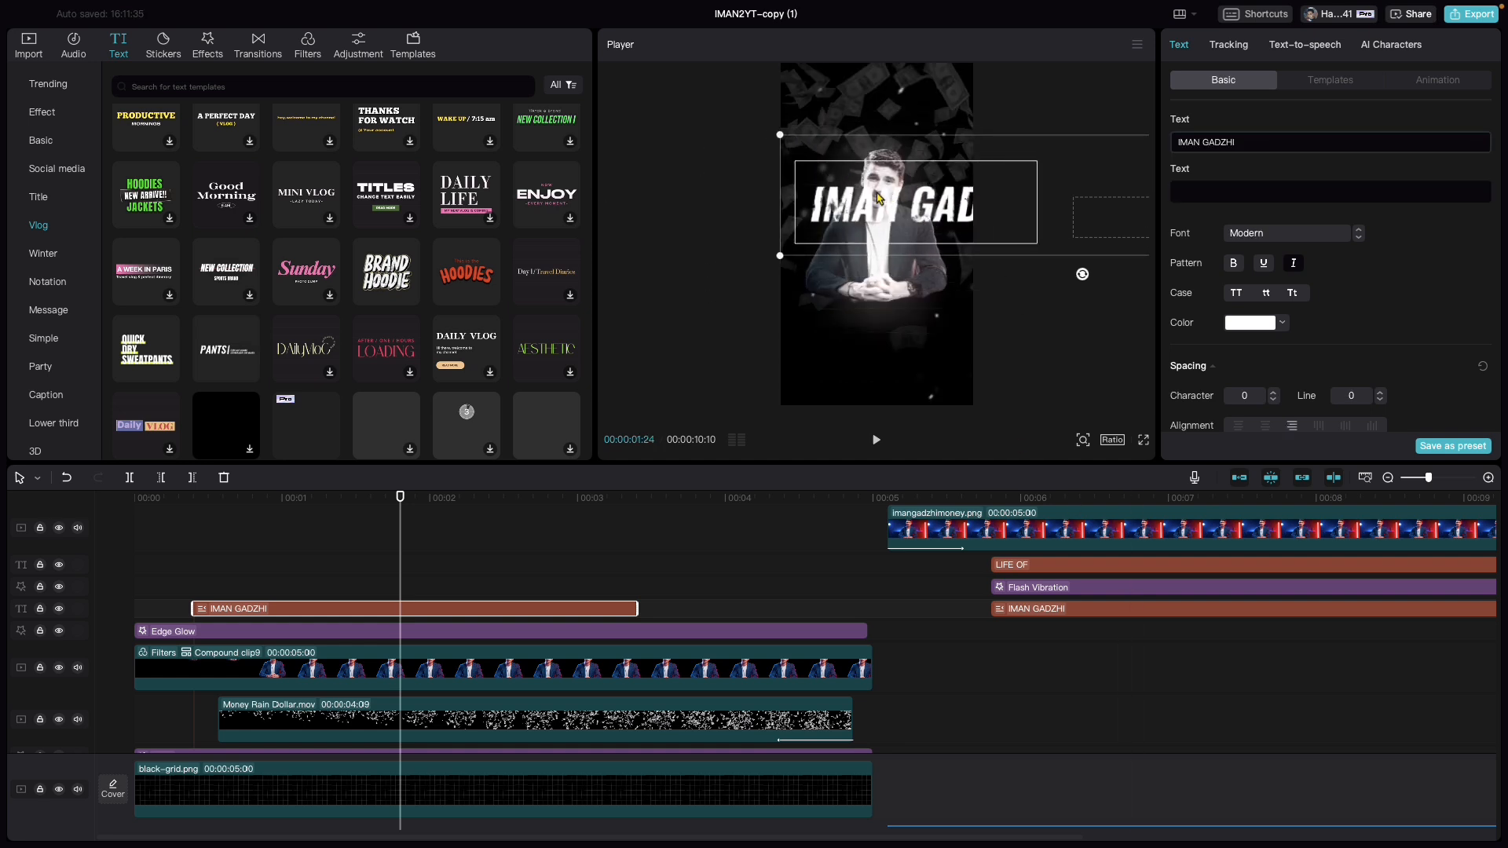
{"action": "left_click", "coordinate": [1266, 235]}
{"action": "scroll", "coordinate": [1288, 392], "scroll_direction": "up", "scroll_amount": 10}
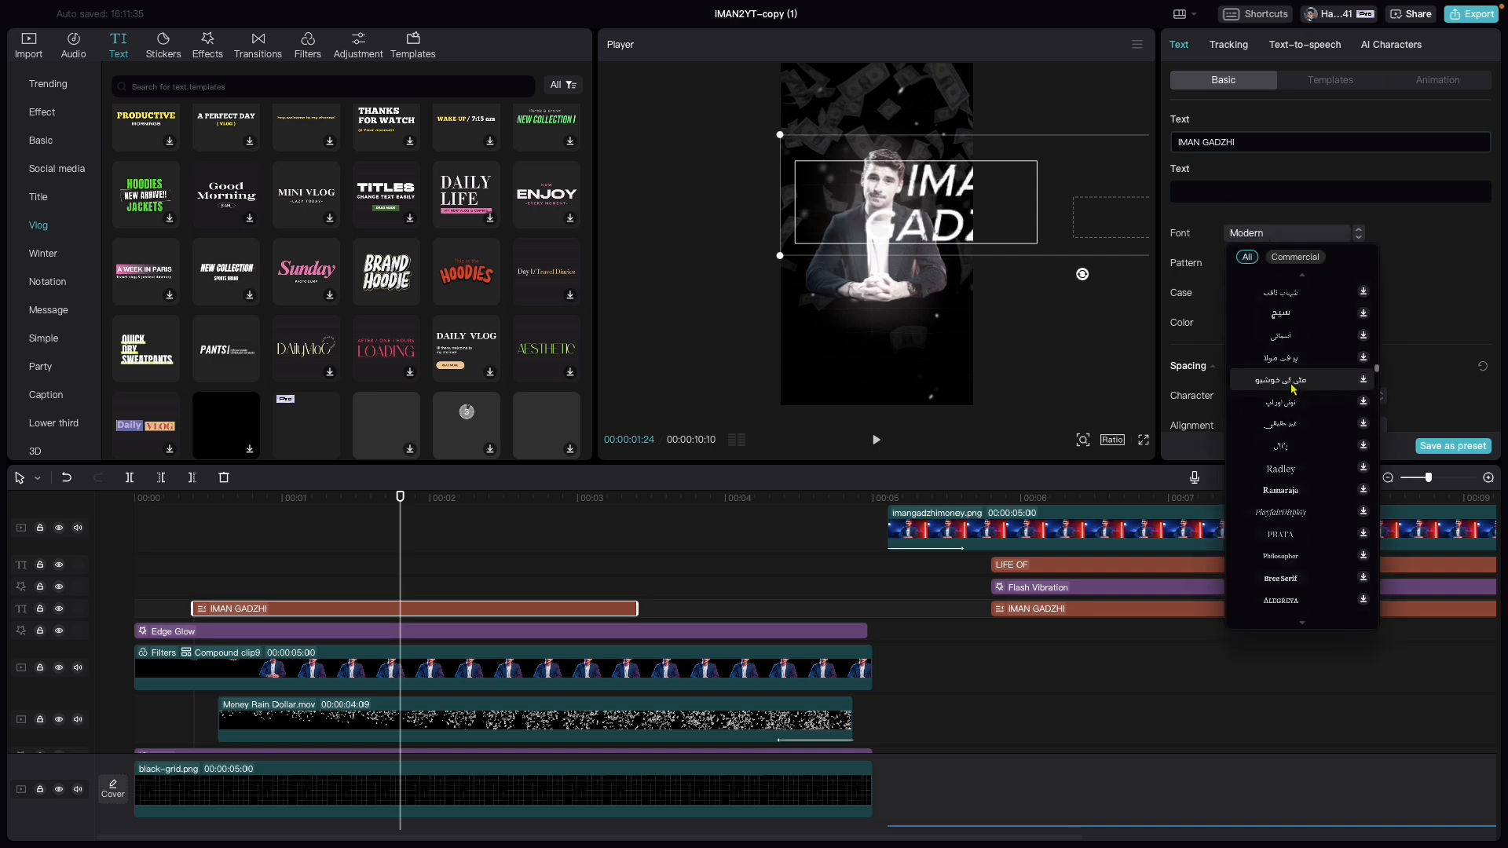
{"action": "scroll", "coordinate": [1292, 389], "scroll_direction": "up", "scroll_amount": 10}
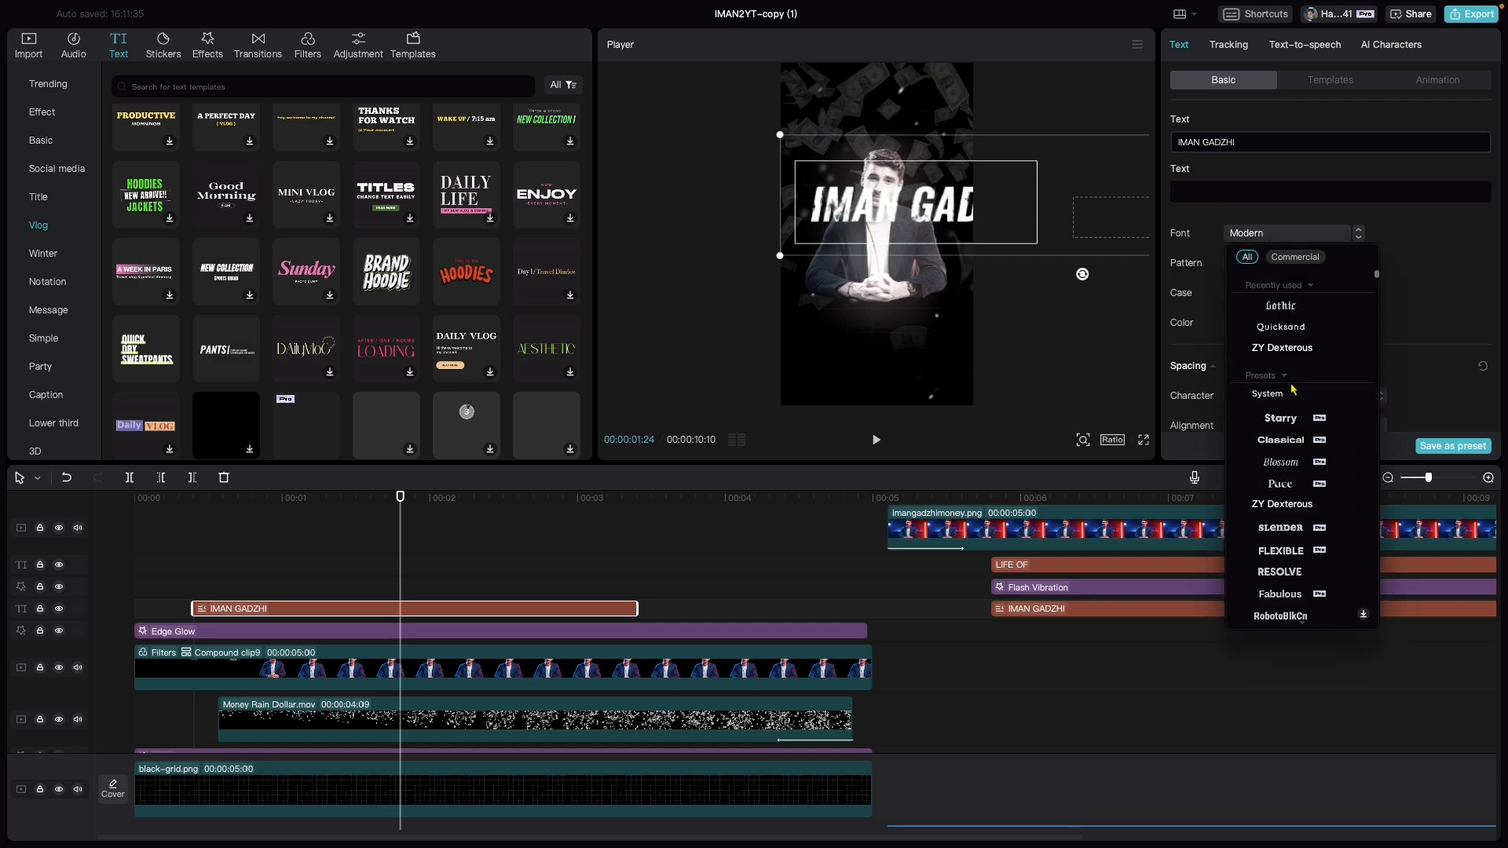
{"action": "left_click", "coordinate": [1292, 308]}
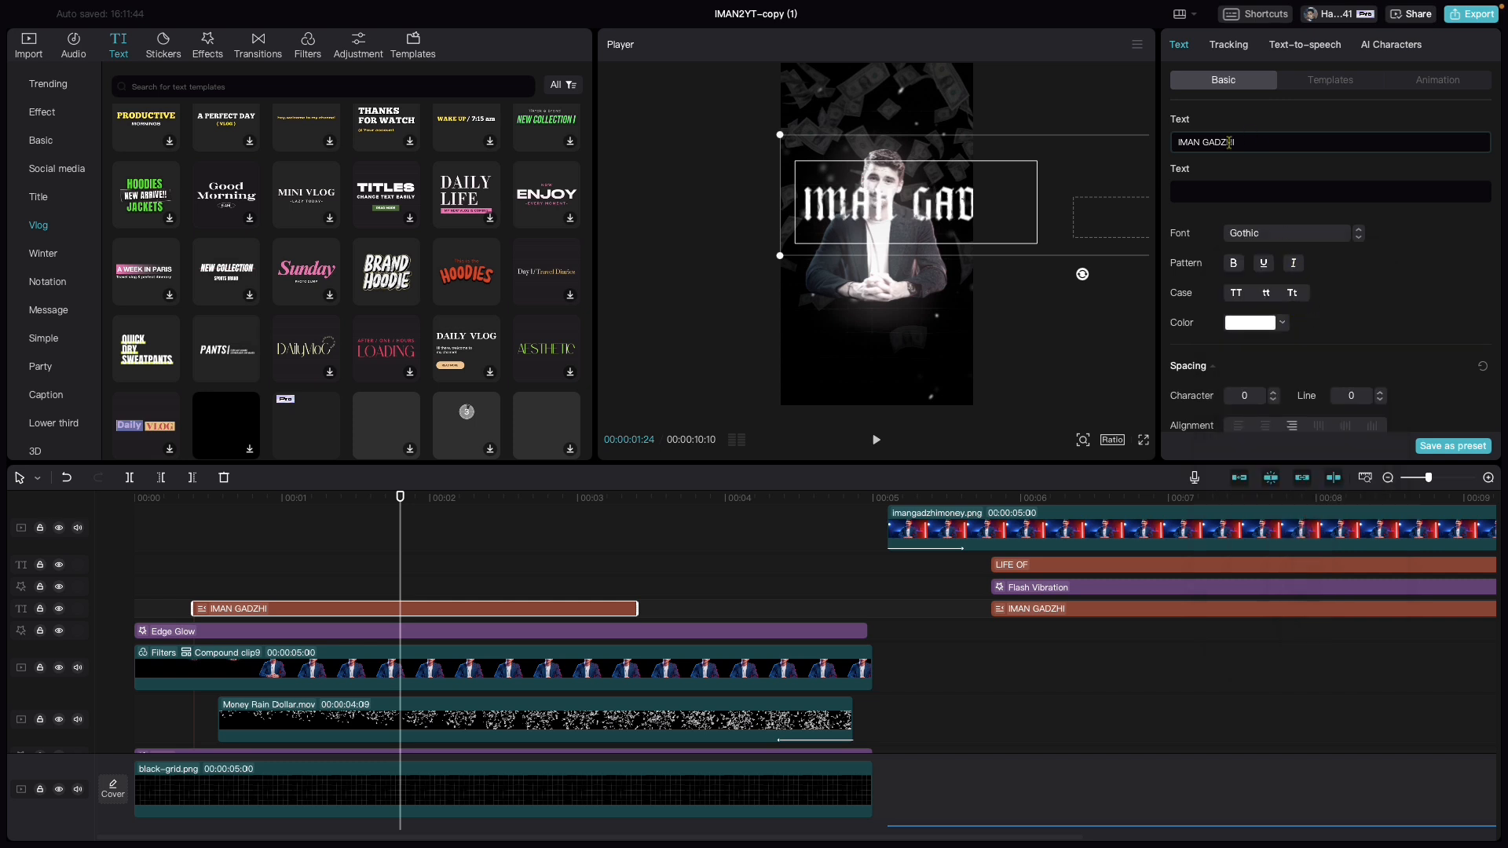
Break the title into two lines, IMAN and GADZHI, and place its clip beneath the compound clip so it sits behind the figure.
{"action": "left_click", "coordinate": [1202, 141]}
{"action": "key", "text": "Return"}
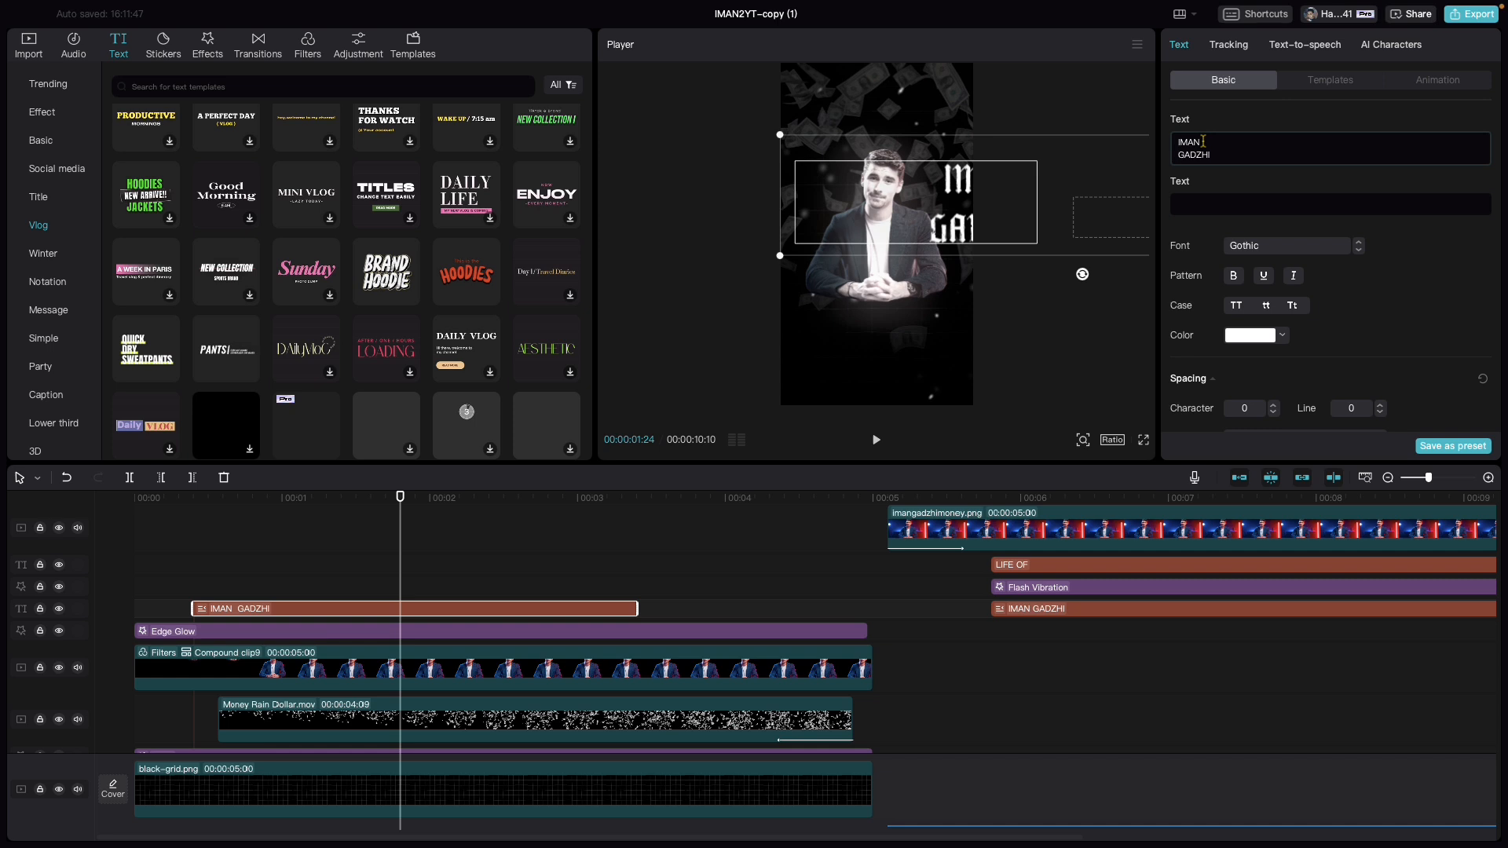
{"action": "left_click_drag", "start_coordinate": [997, 199], "coordinate": [891, 169]}
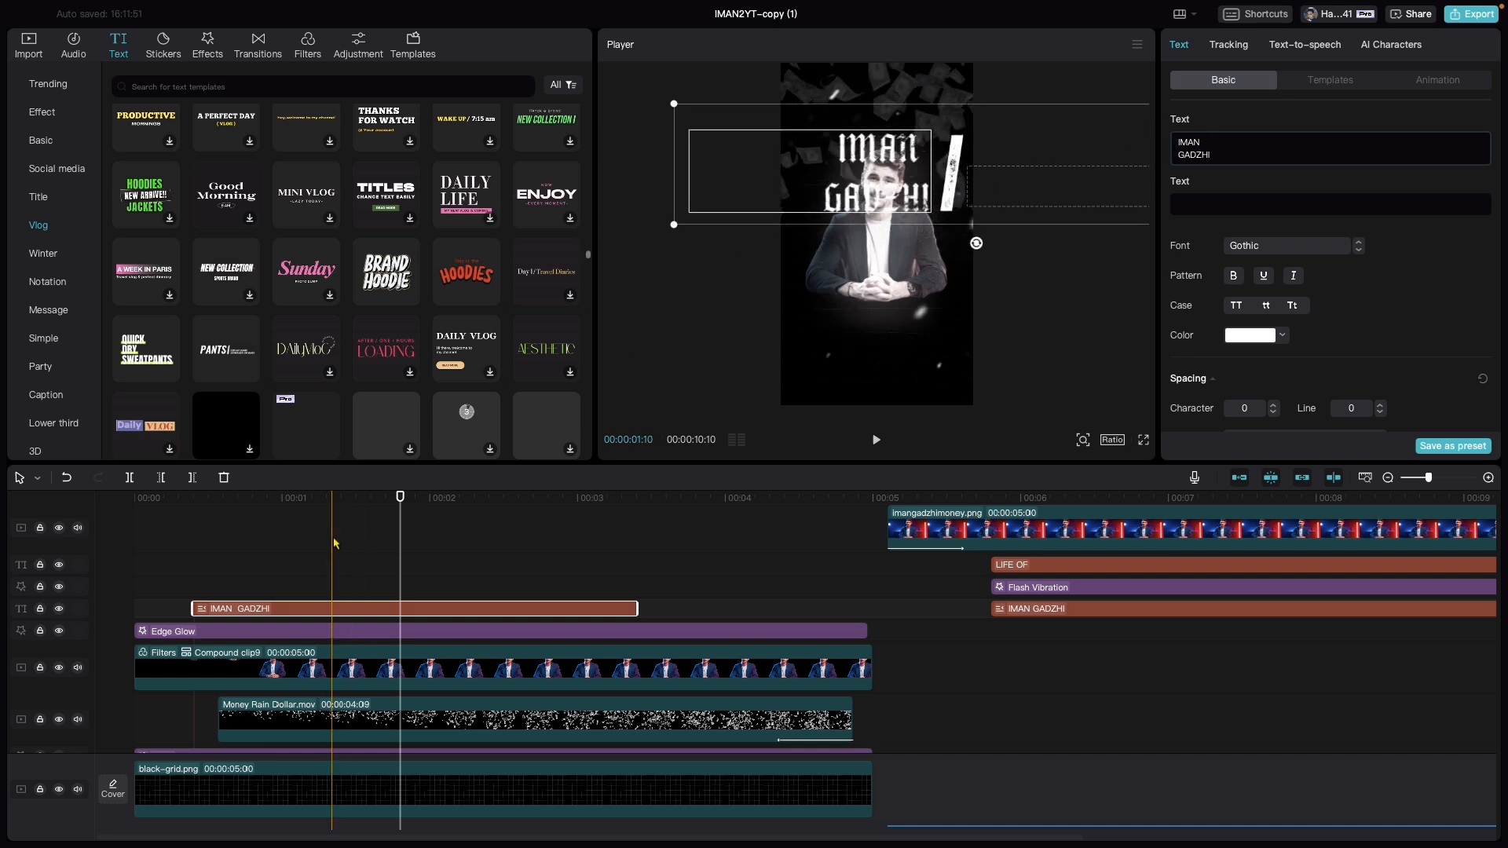
{"action": "left_click_drag", "start_coordinate": [298, 616], "coordinate": [304, 709]}
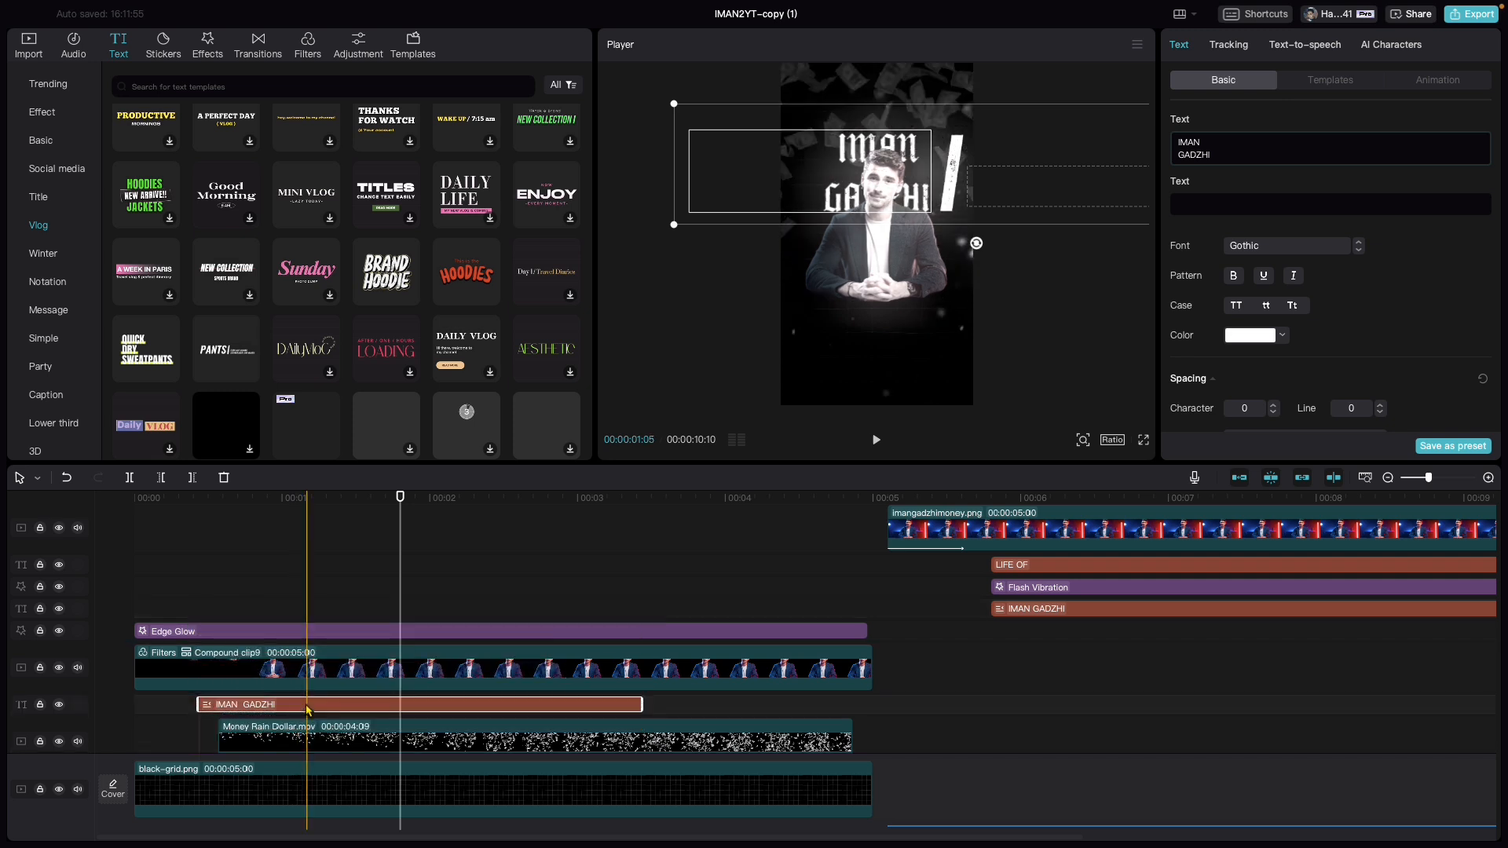
Enlarge the IMAN GADZHI title further, centre-align its lines and position it across the upper part of the frame behind the head.
{"action": "left_click_drag", "start_coordinate": [777, 162], "coordinate": [784, 148]}
{"action": "left_click_drag", "start_coordinate": [682, 212], "coordinate": [623, 230]}
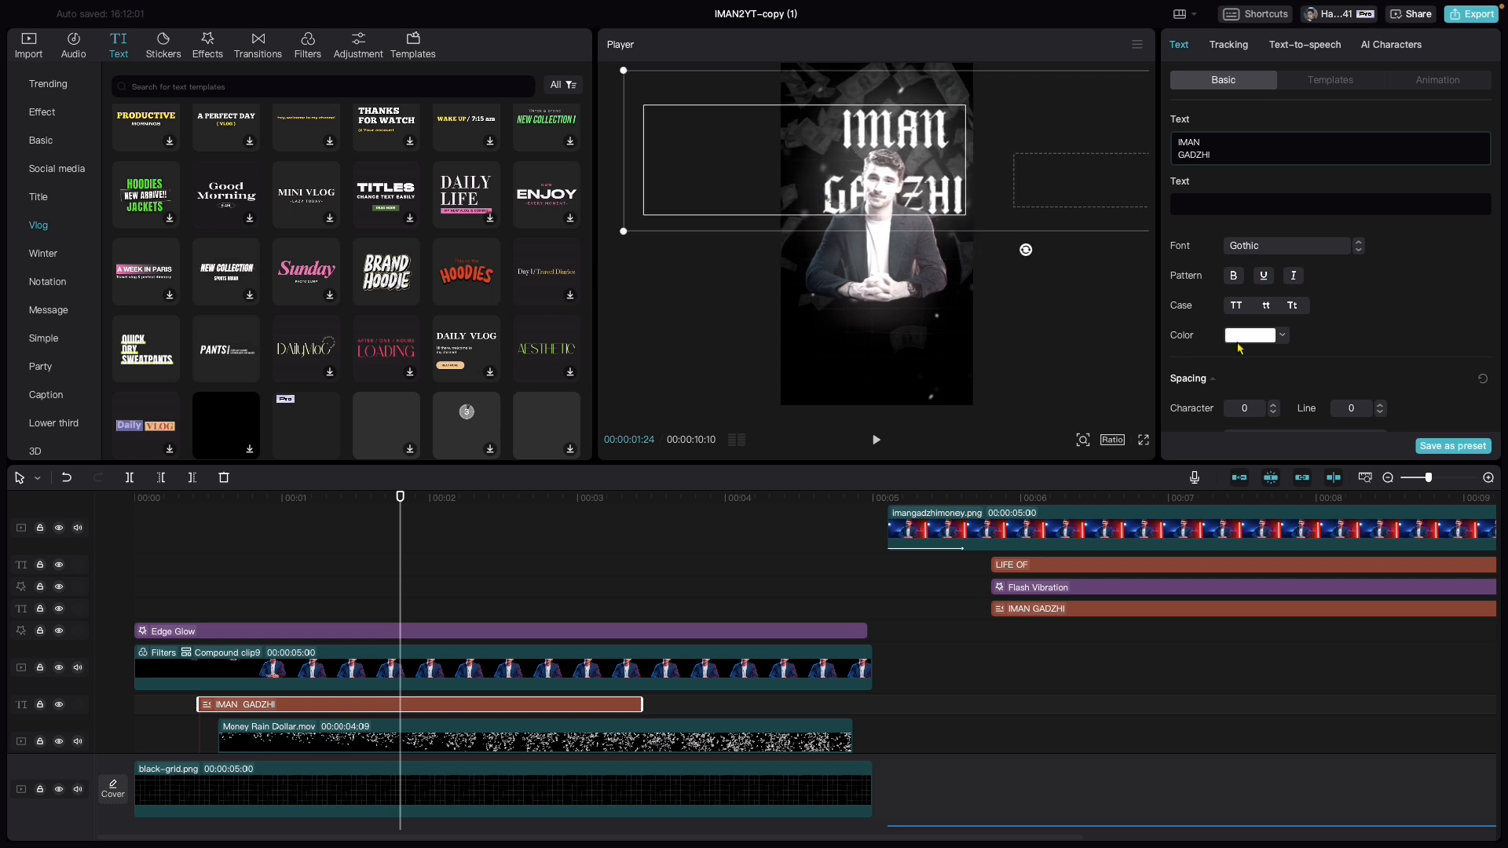
{"action": "scroll", "coordinate": [1278, 360], "scroll_direction": "down", "scroll_amount": 2}
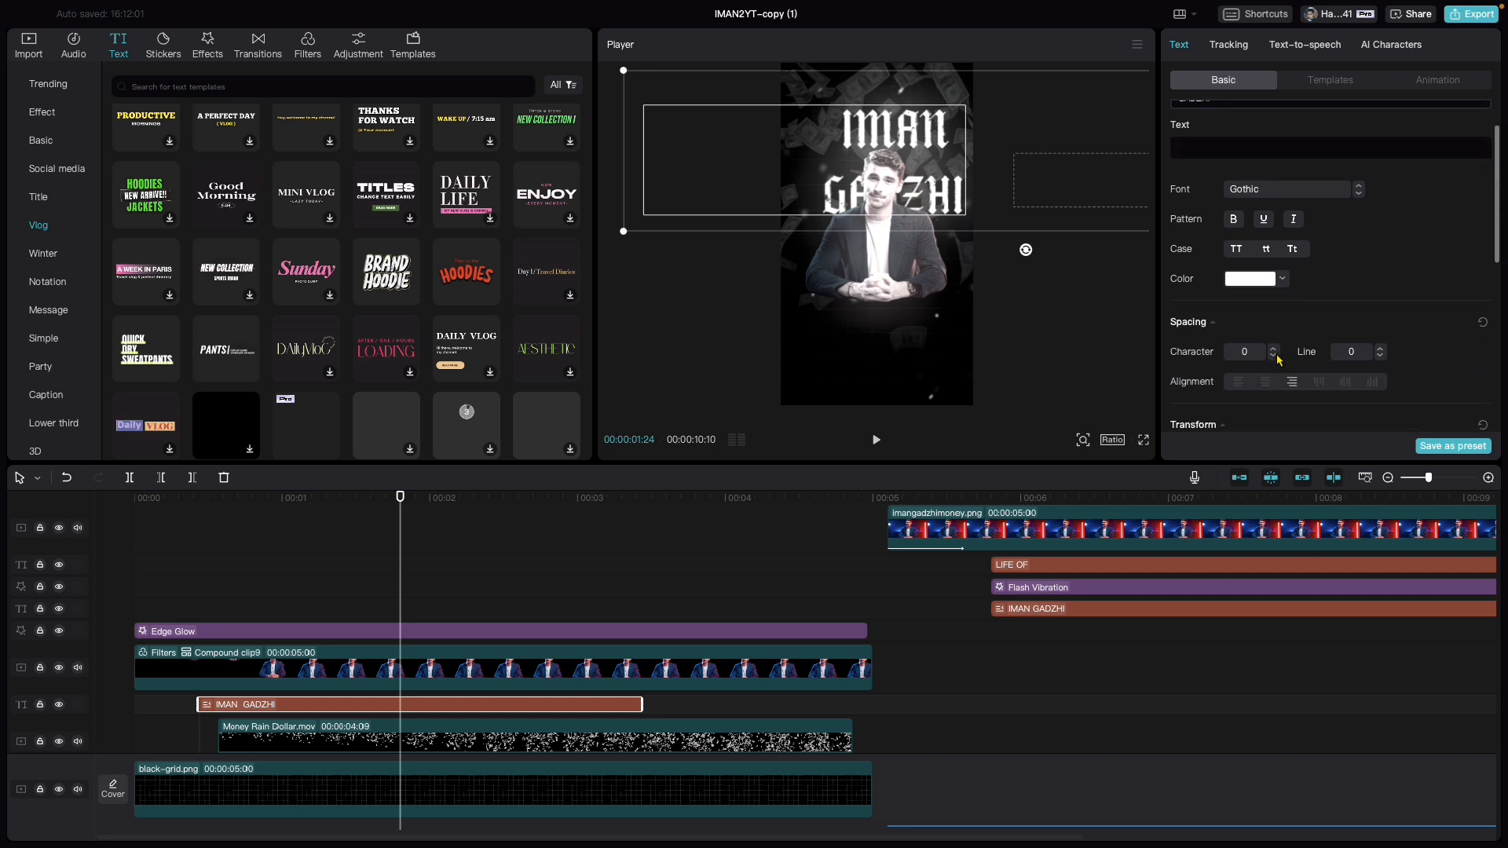
{"action": "left_click", "coordinate": [1238, 360]}
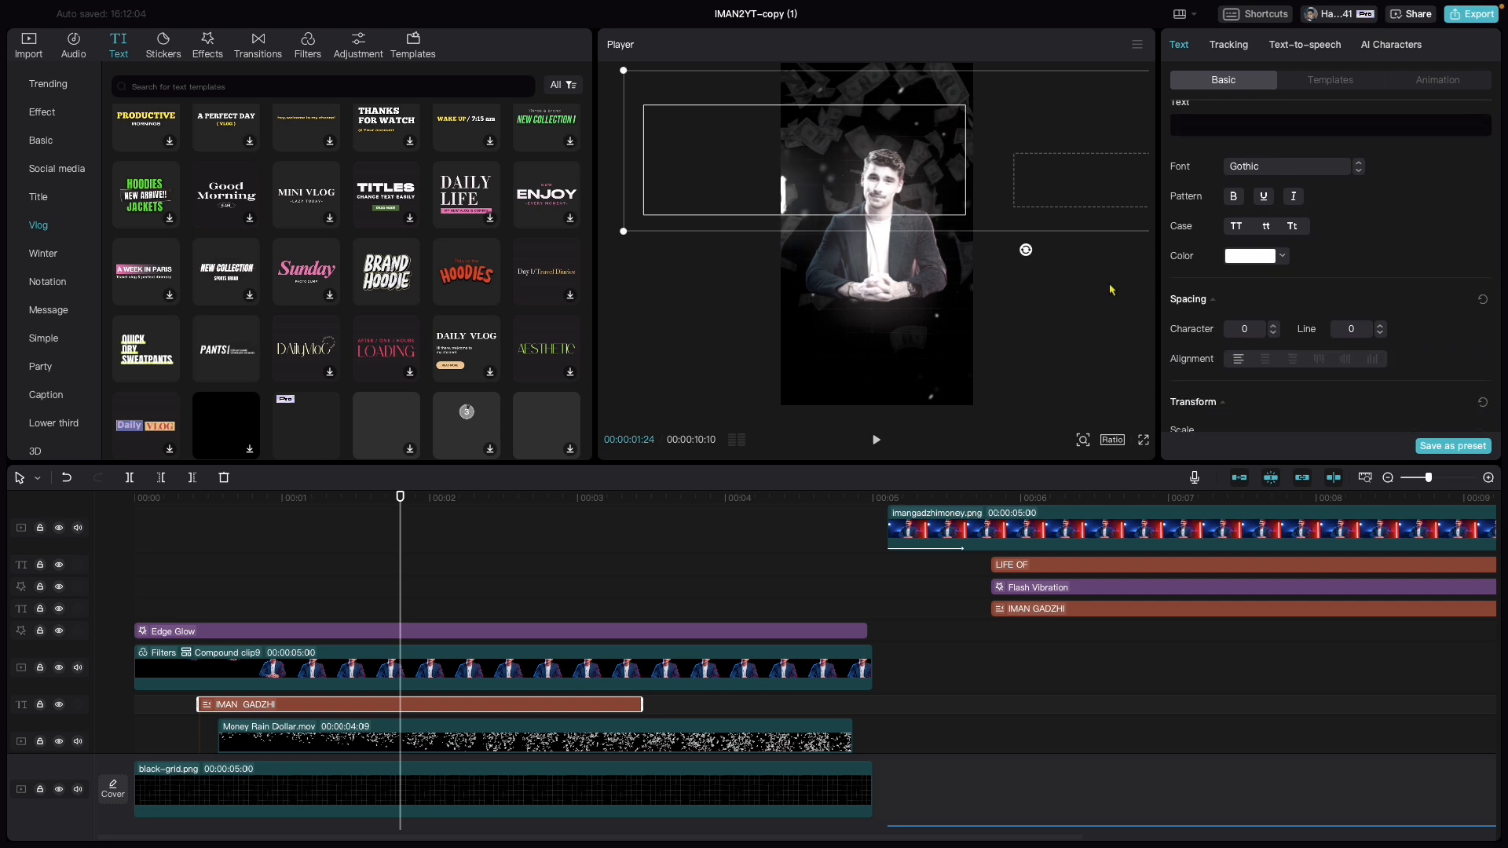
{"action": "left_click_drag", "start_coordinate": [848, 206], "coordinate": [1013, 209]}
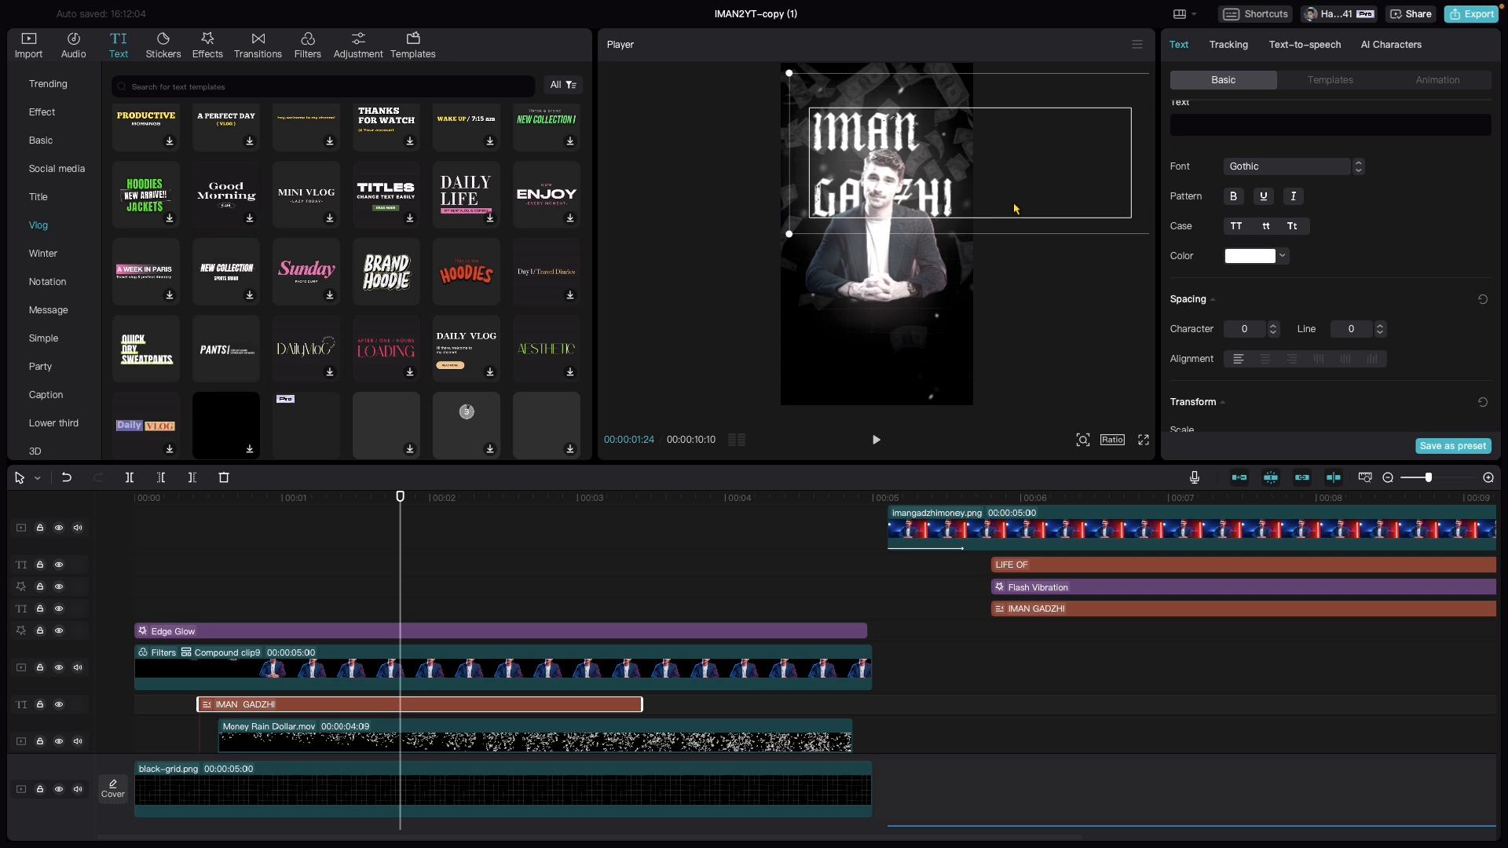
{"action": "left_click", "coordinate": [1265, 359]}
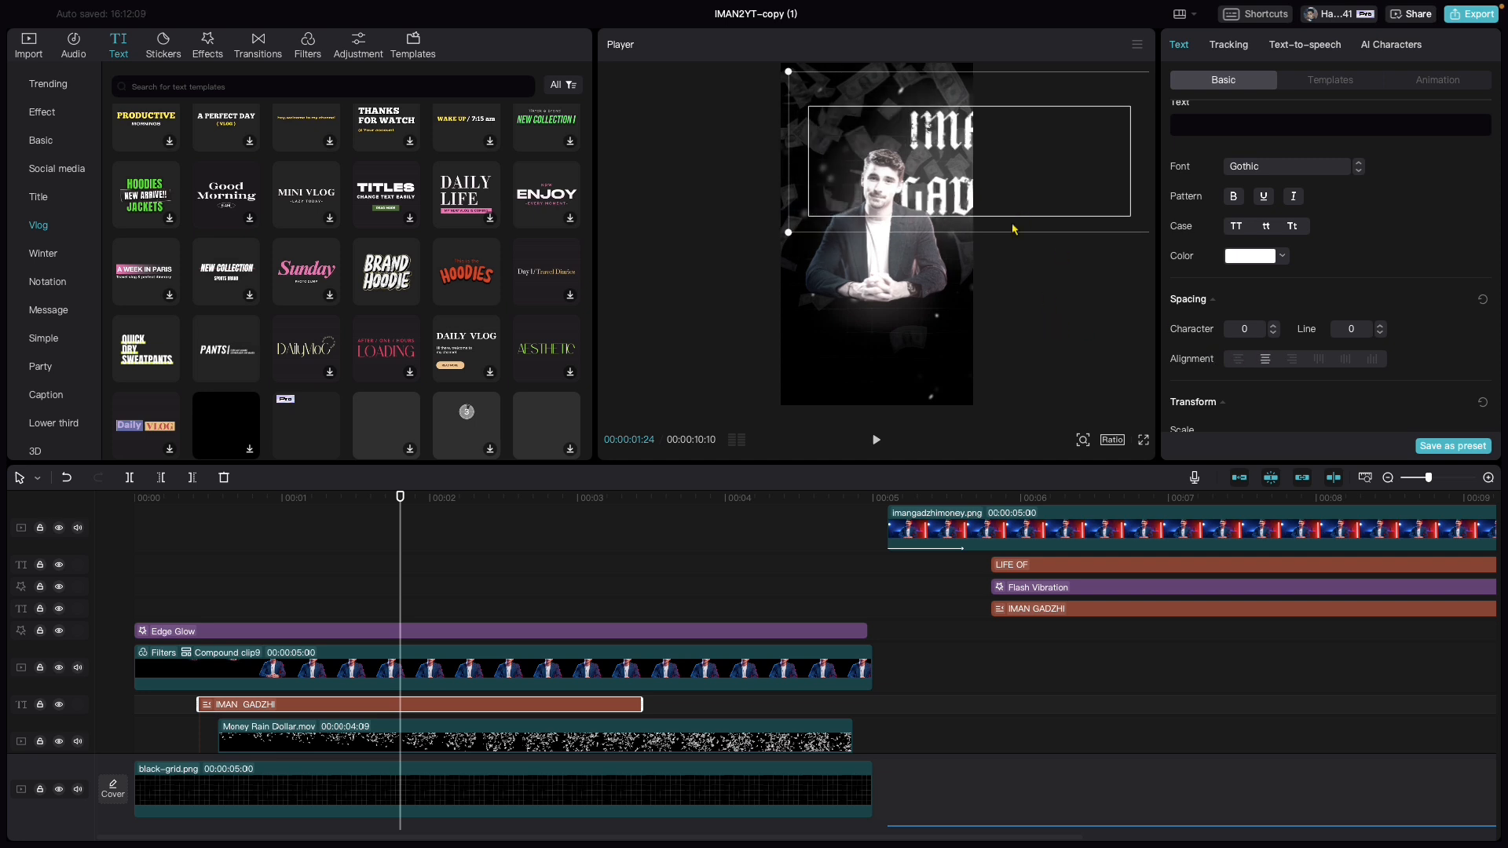
{"action": "left_click_drag", "start_coordinate": [864, 178], "coordinate": [871, 180]}
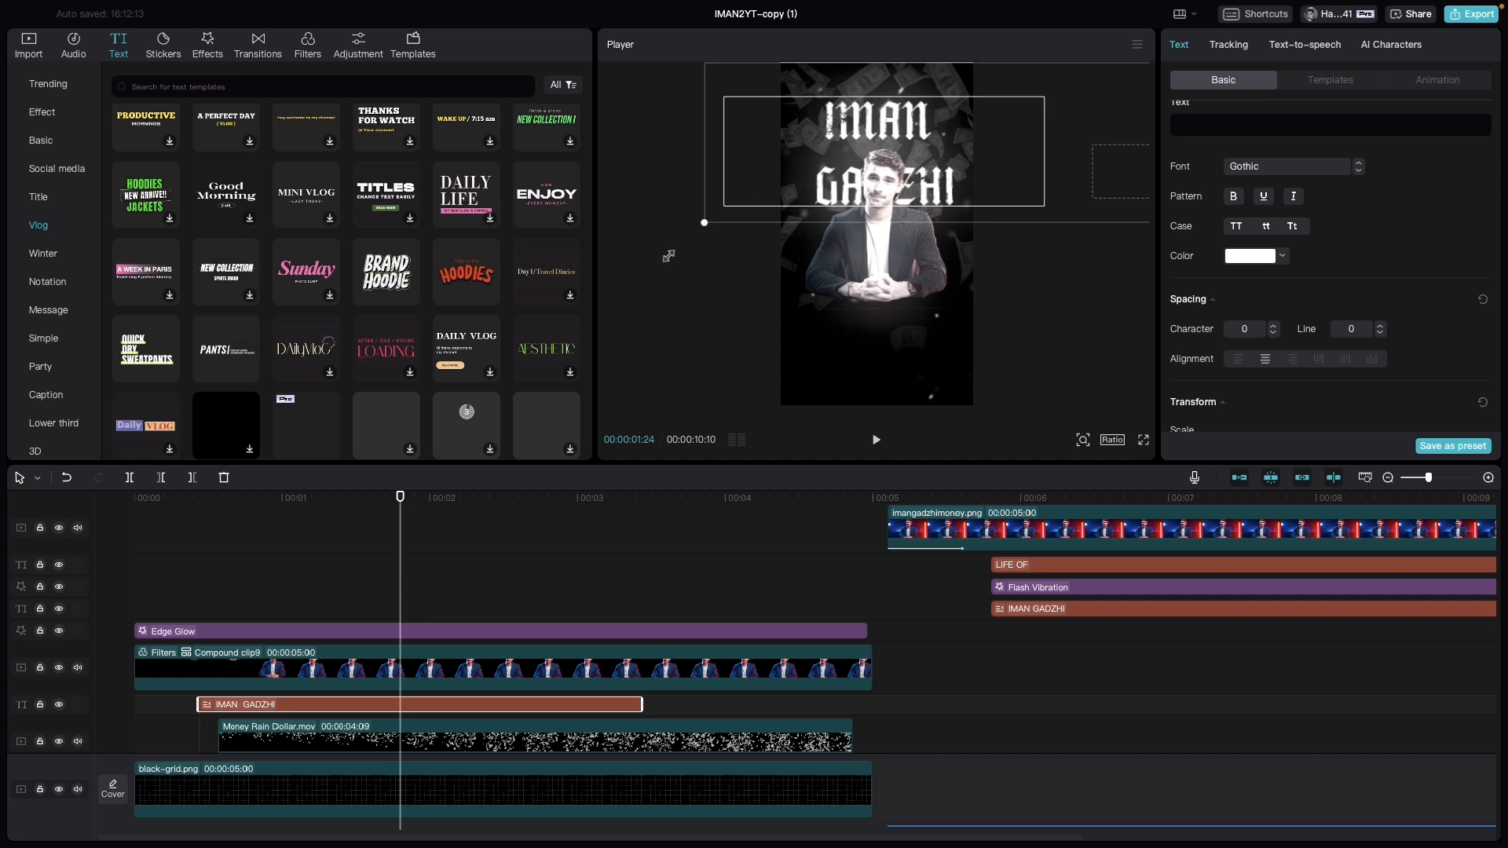
{"action": "left_click_drag", "start_coordinate": [962, 184], "coordinate": [964, 183]}
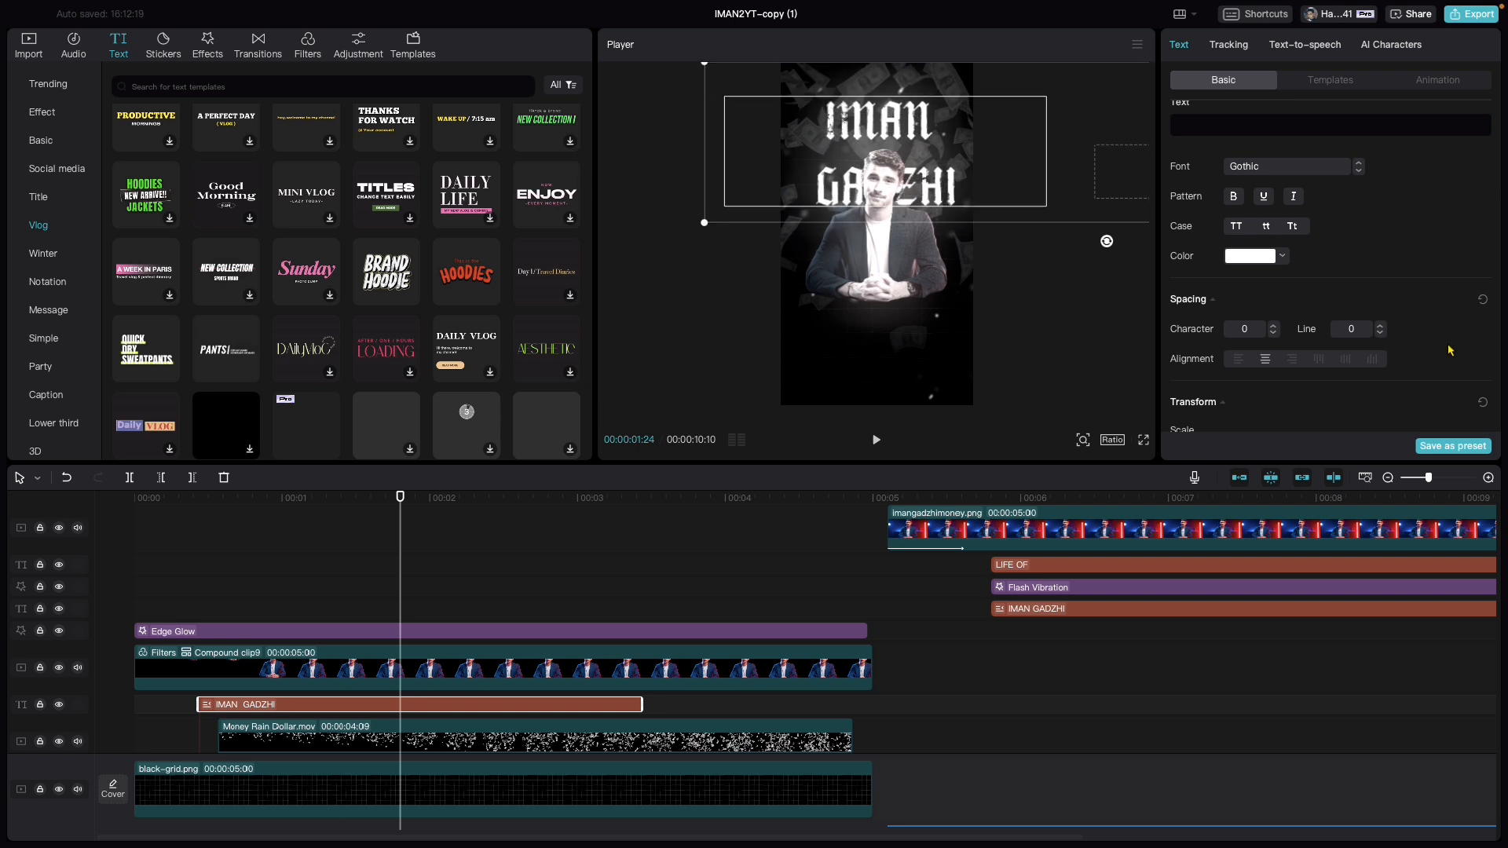
Tighten the title's line spacing to -6 and move the title slightly higher in the frame.
{"action": "left_click", "coordinate": [1380, 325]}
{"action": "left_click", "coordinate": [1380, 333]}
{"action": "left_click", "coordinate": [1380, 333]}
{"action": "left_click", "coordinate": [1380, 333]}
{"action": "left_click", "coordinate": [1380, 333]}
{"action": "left_click", "coordinate": [1380, 333]}
{"action": "left_click", "coordinate": [1380, 333]}
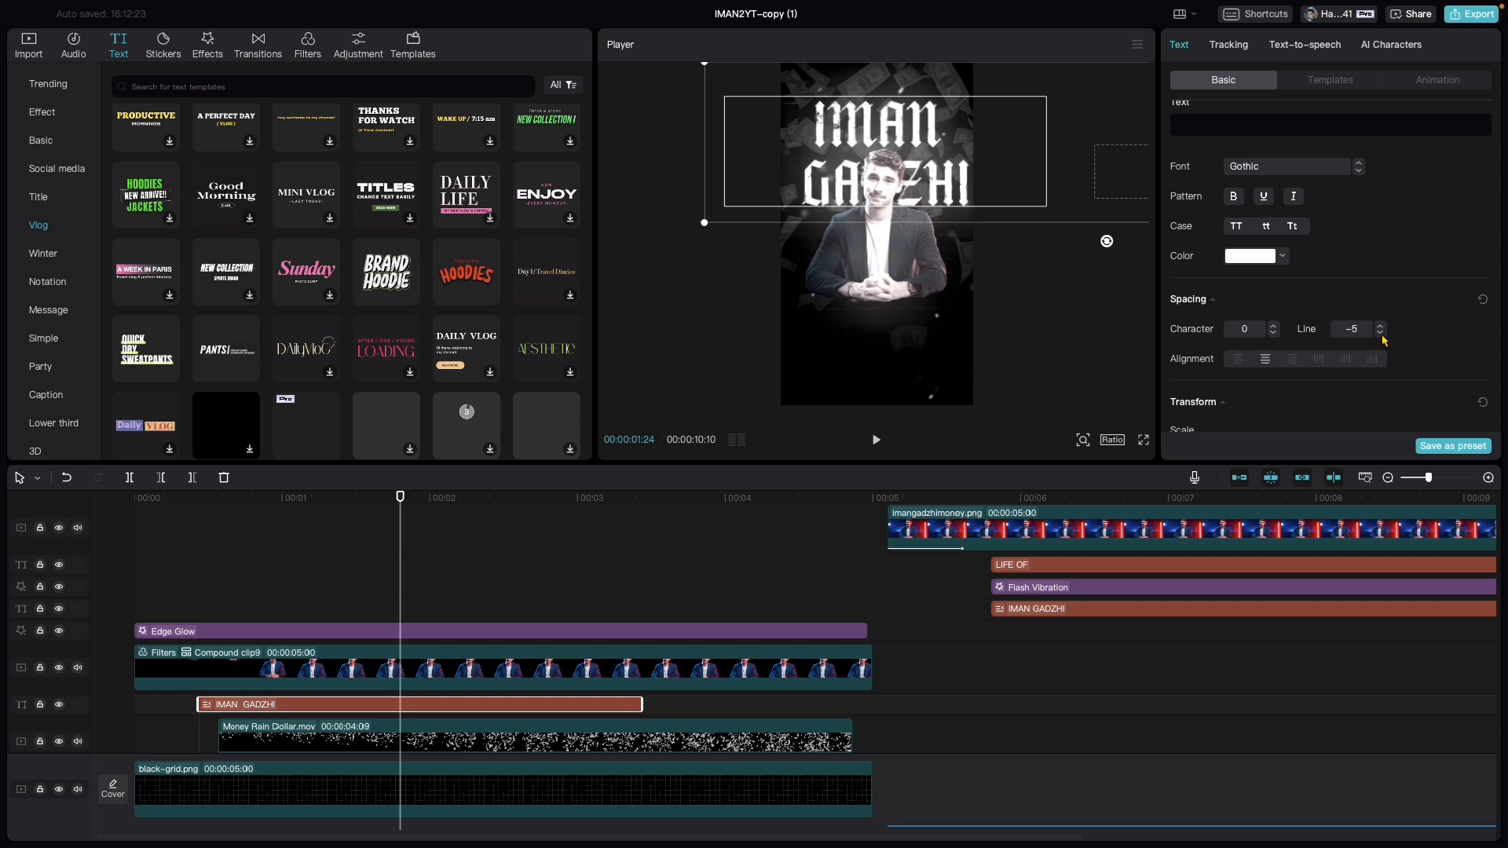
{"action": "left_click", "coordinate": [1380, 333]}
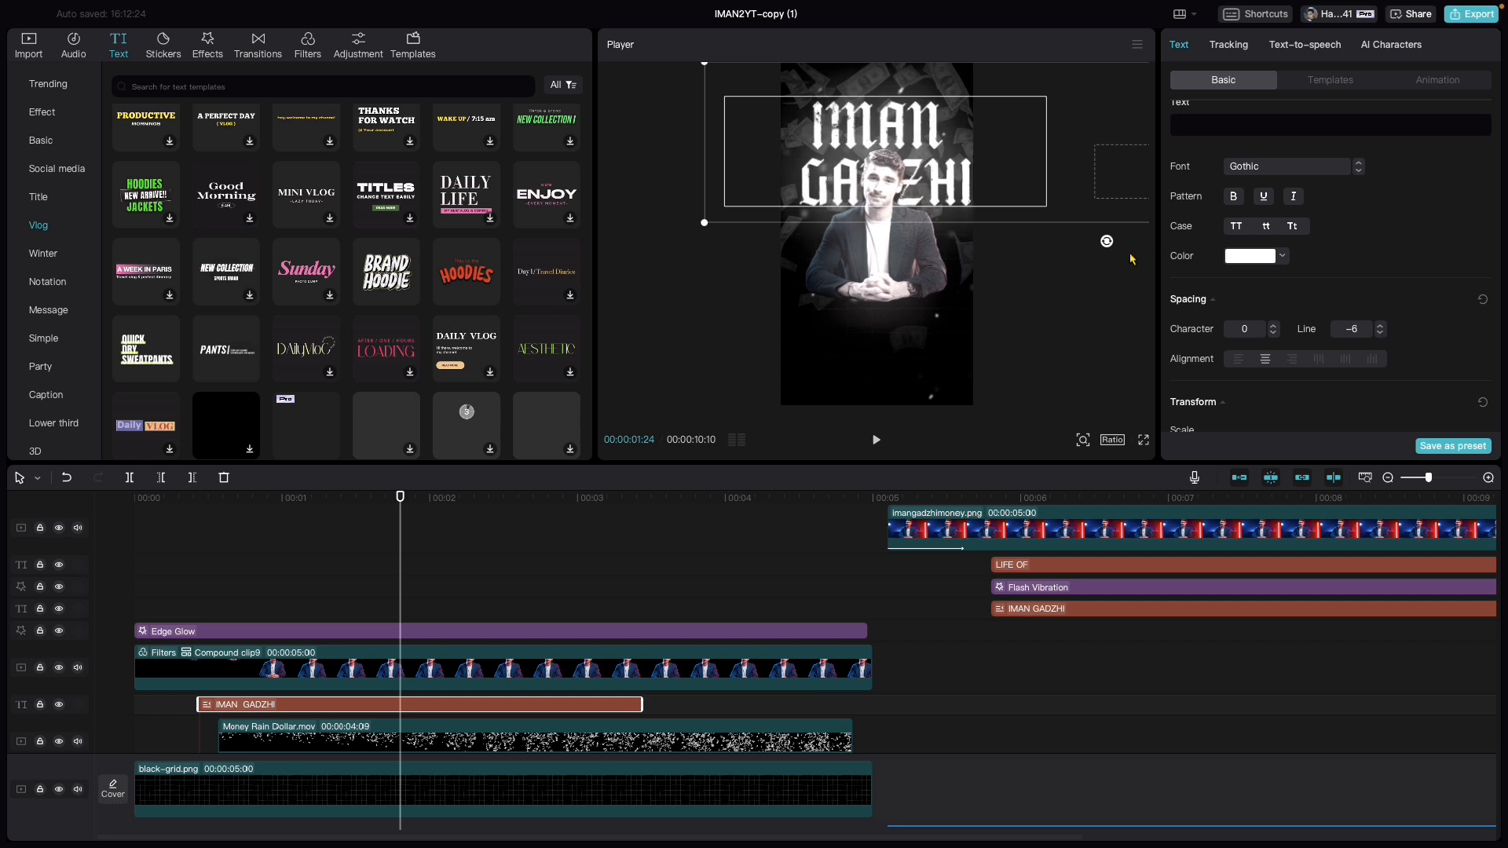
{"action": "left_click_drag", "start_coordinate": [928, 199], "coordinate": [954, 191]}
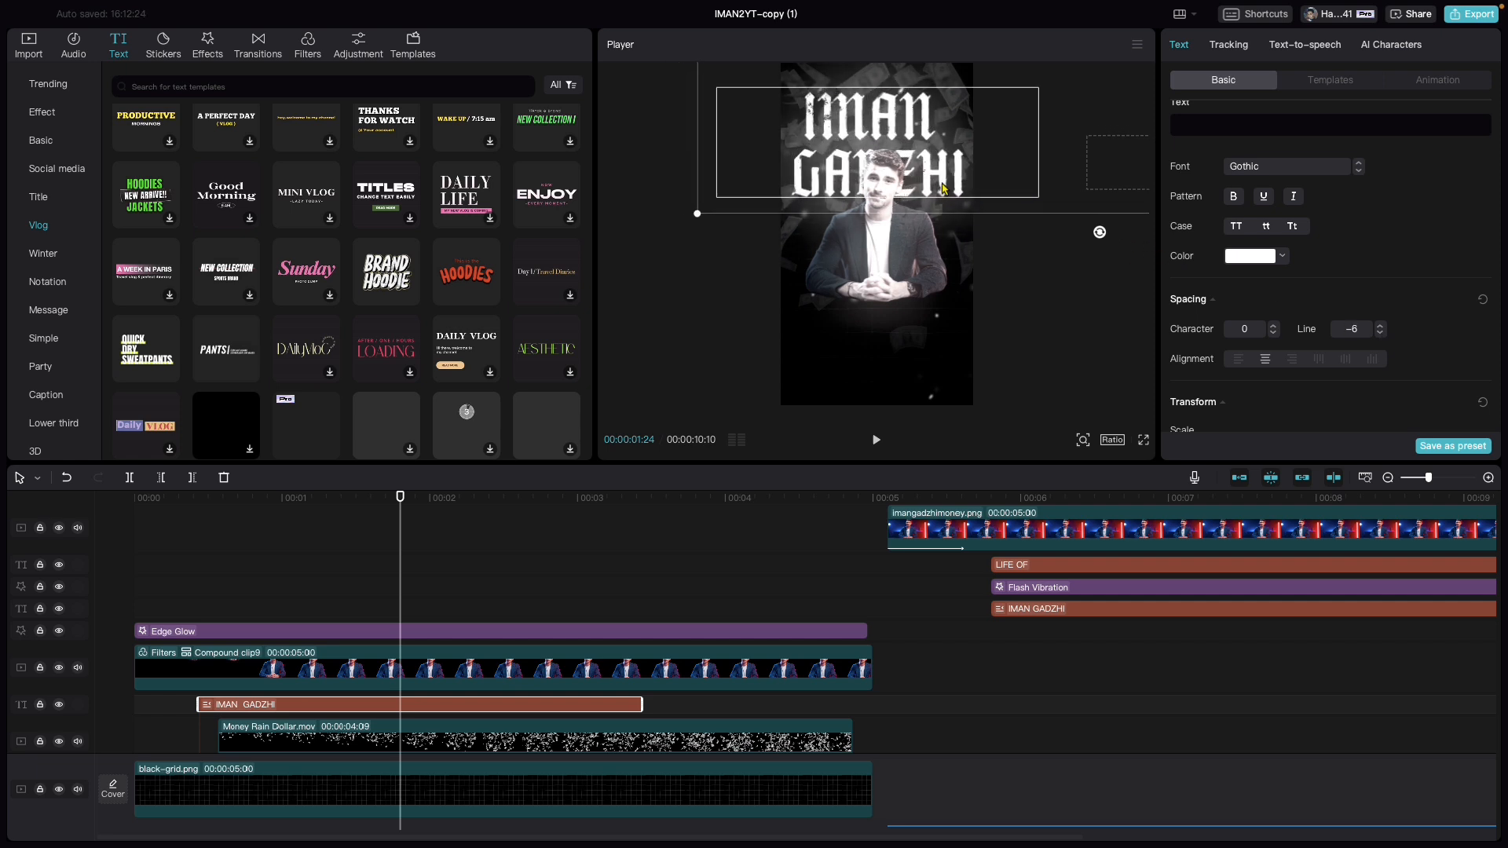
Set the title's line spacing to -5, re-centre it in the frame and colour the text orange FFA800.
{"action": "left_click", "coordinate": [1380, 325]}
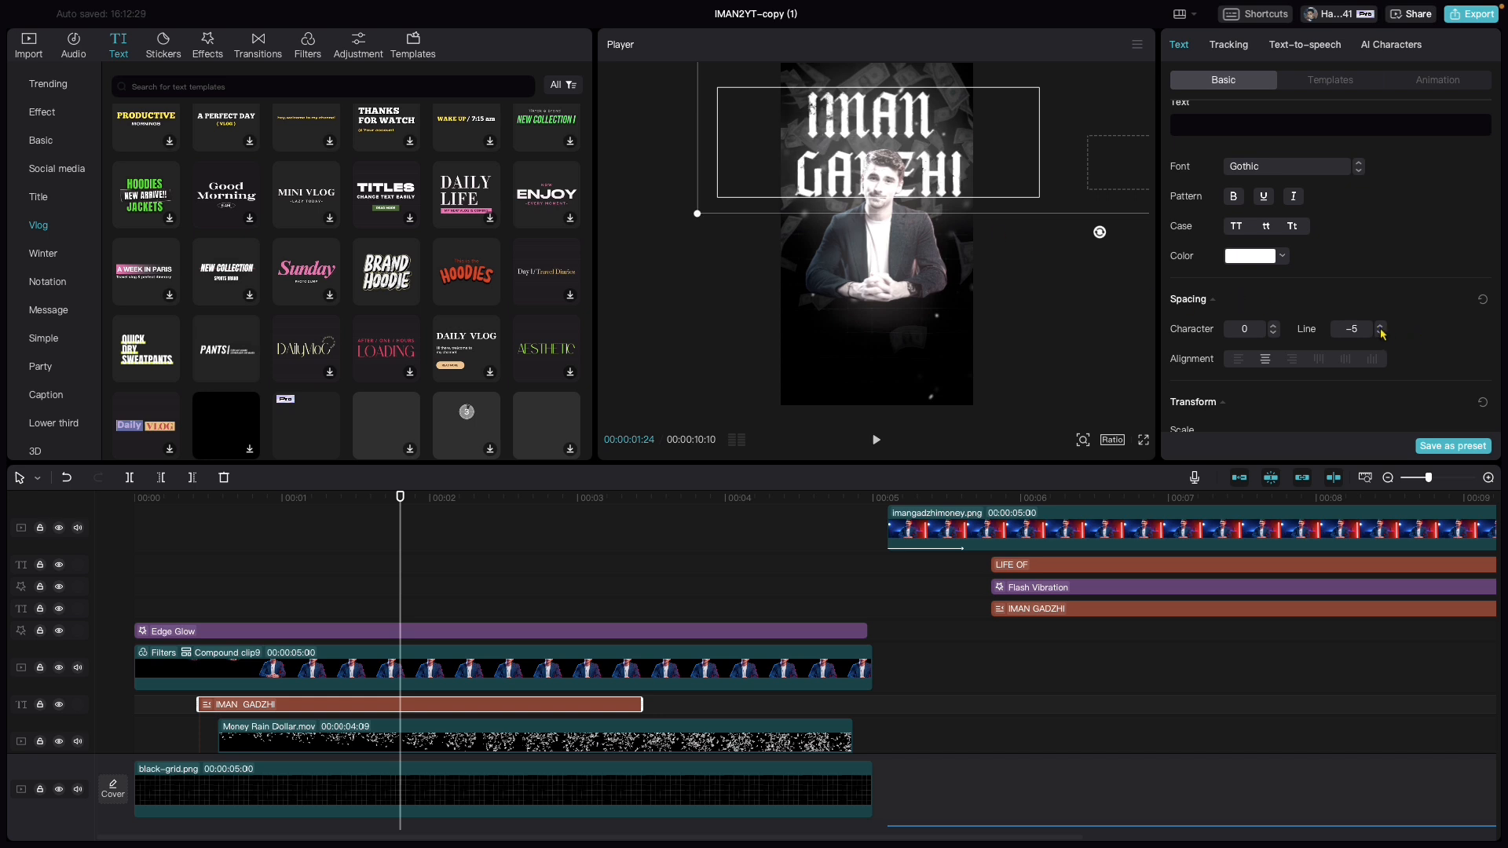
{"action": "left_click", "coordinate": [1380, 326]}
{"action": "left_click_drag", "start_coordinate": [980, 167], "coordinate": [979, 170]}
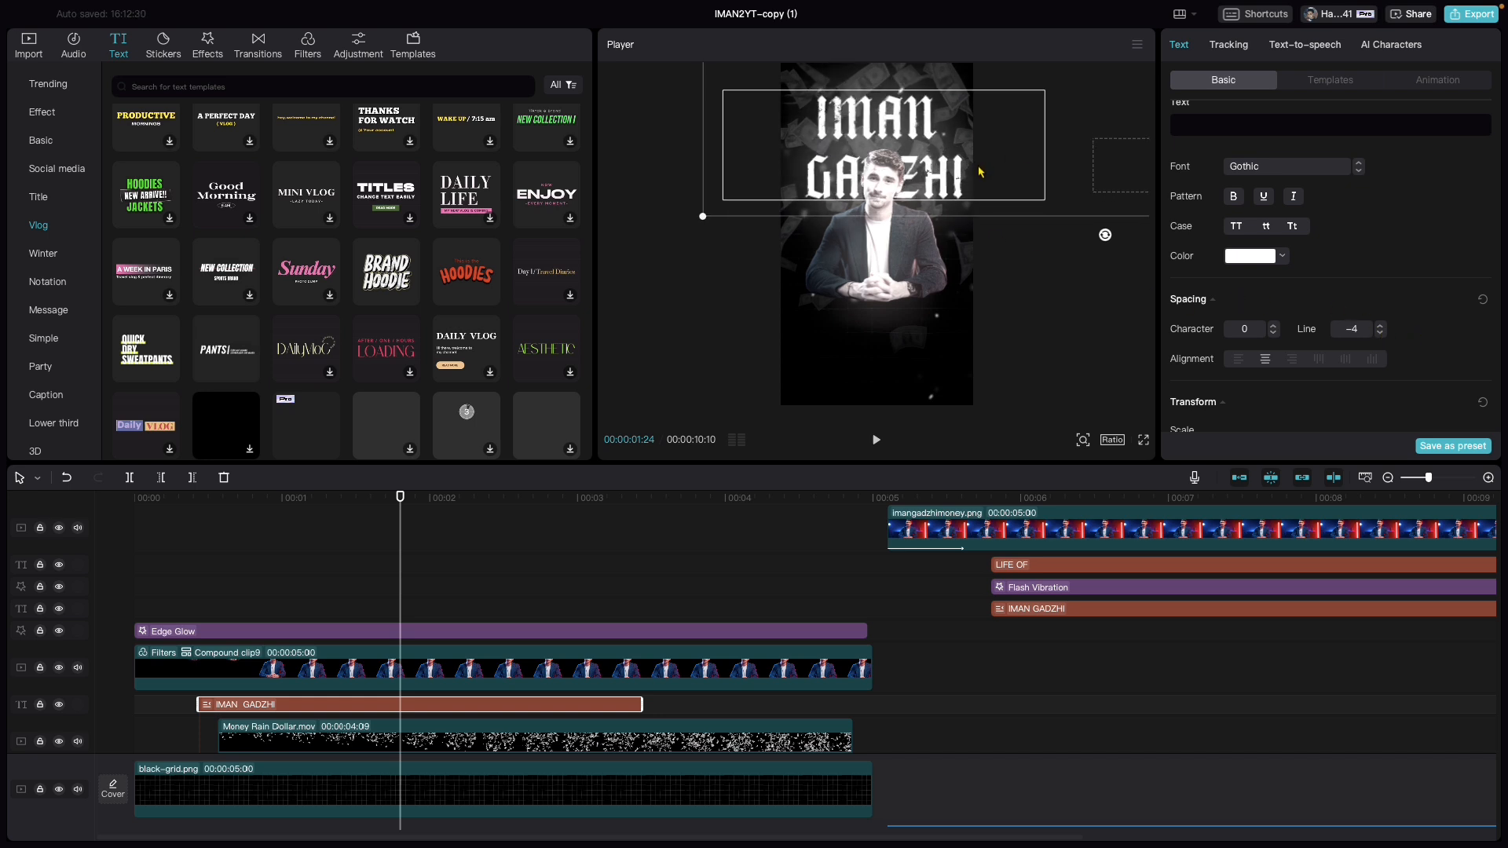
{"action": "left_click", "coordinate": [1380, 327]}
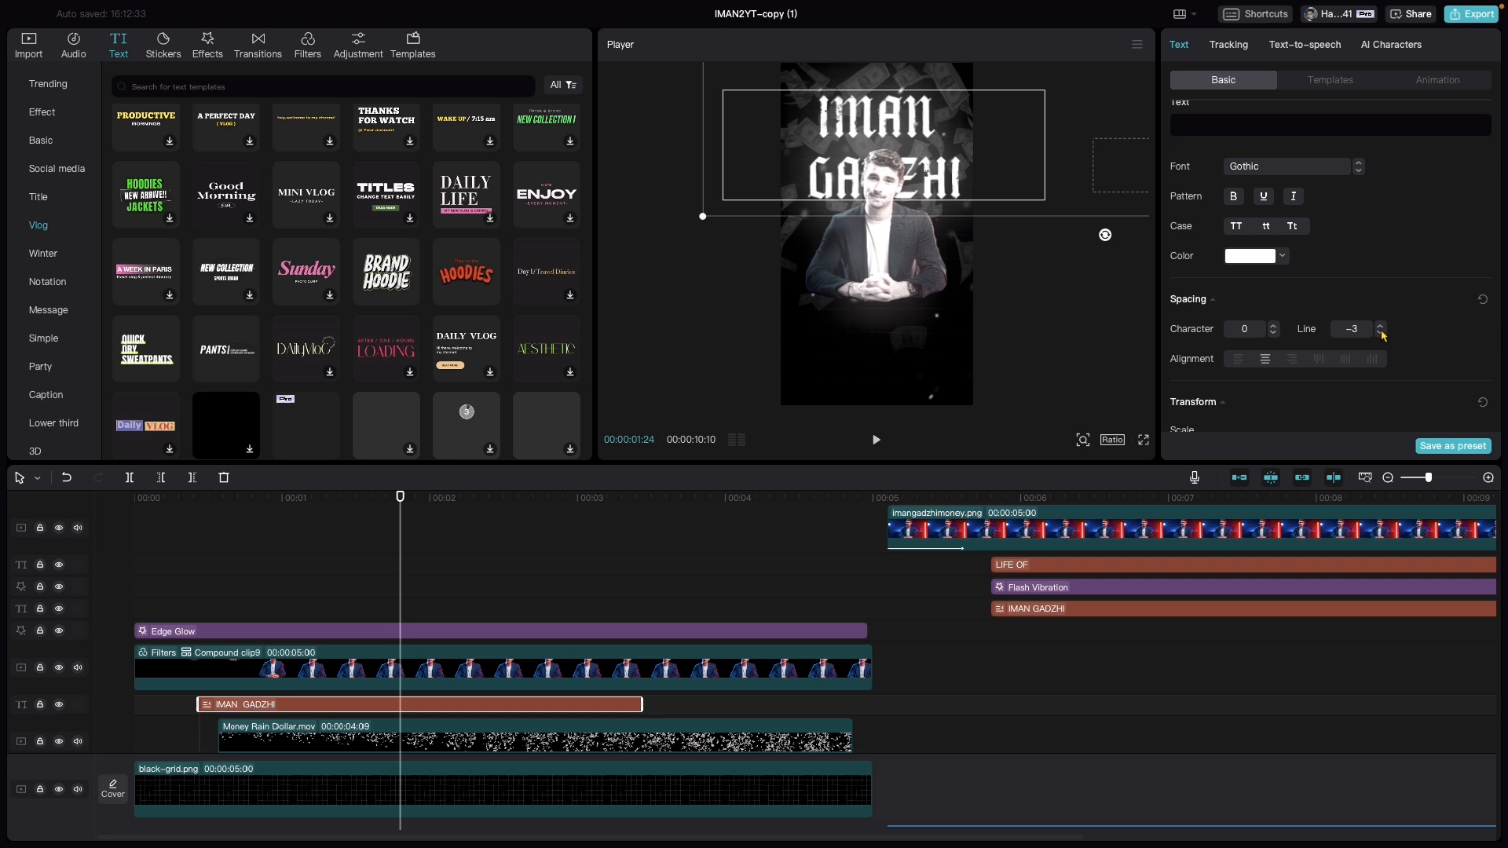
{"action": "left_click", "coordinate": [1381, 333]}
{"action": "left_click", "coordinate": [1380, 333]}
{"action": "left_click_drag", "start_coordinate": [948, 190], "coordinate": [948, 188]}
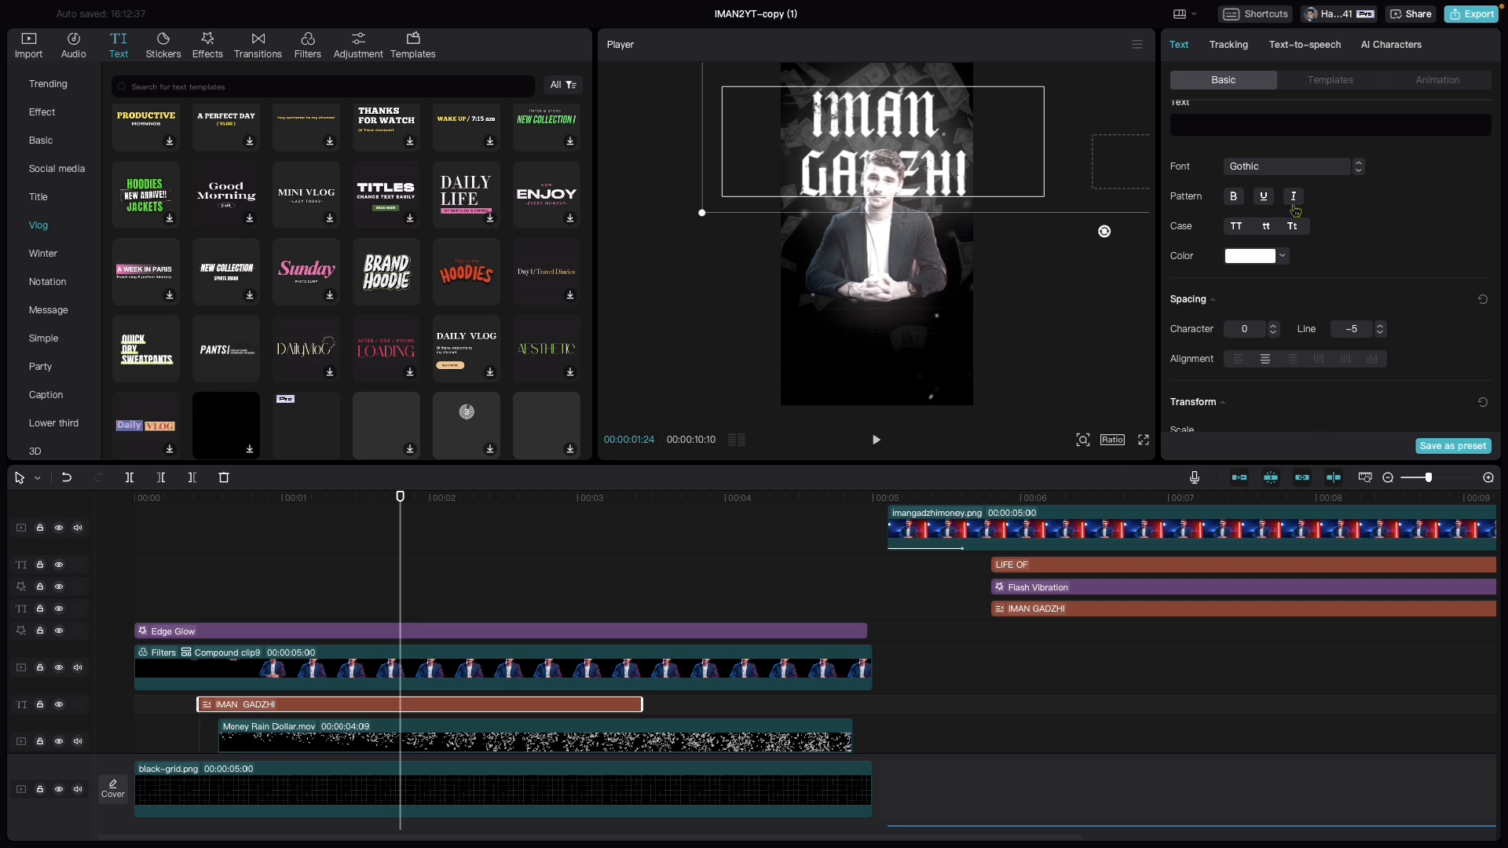
{"action": "left_click", "coordinate": [1283, 258]}
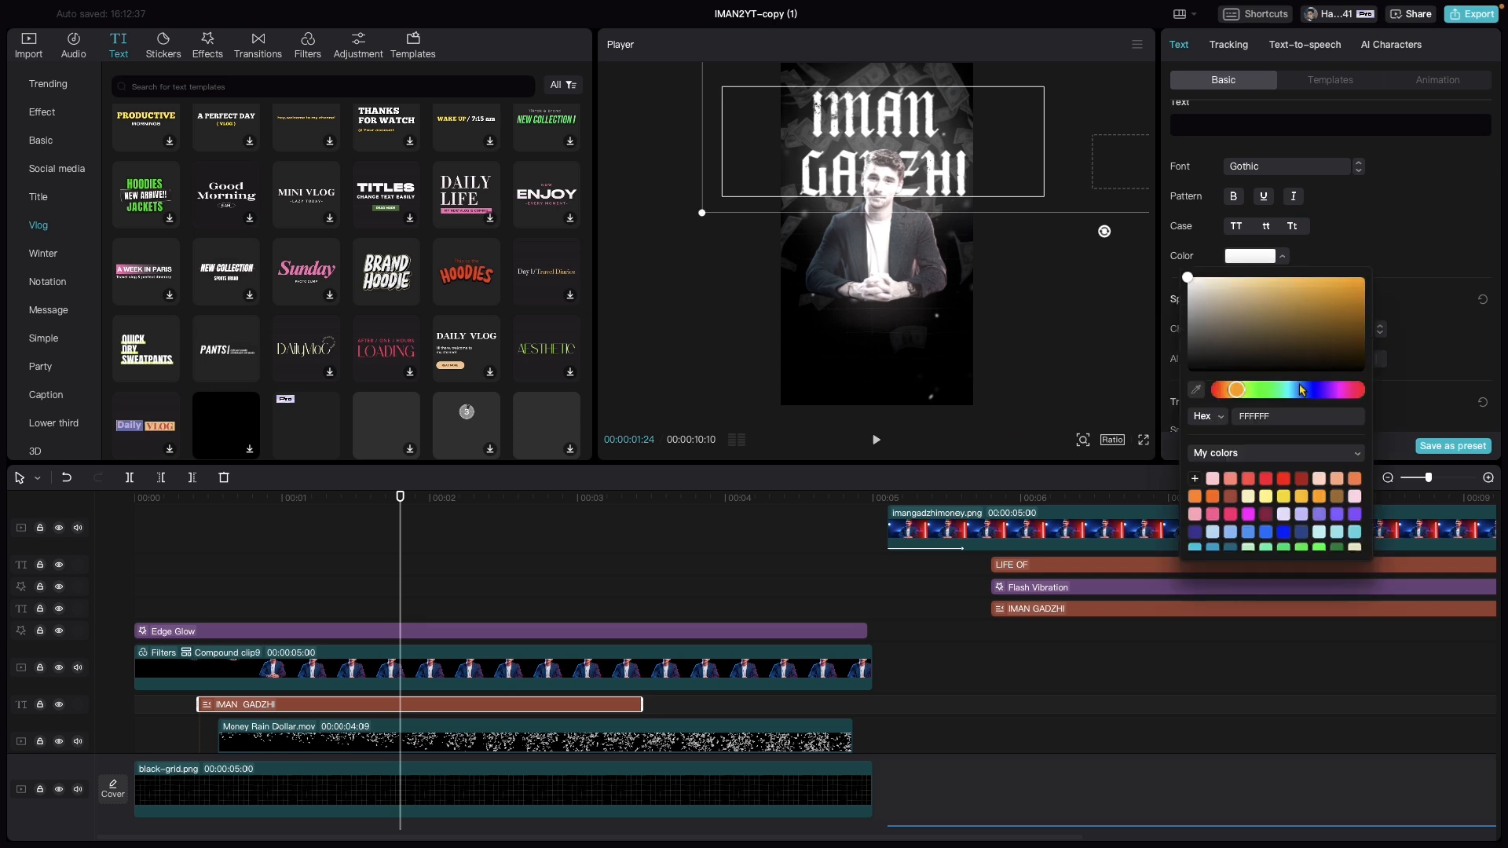
{"action": "left_click", "coordinate": [1320, 498]}
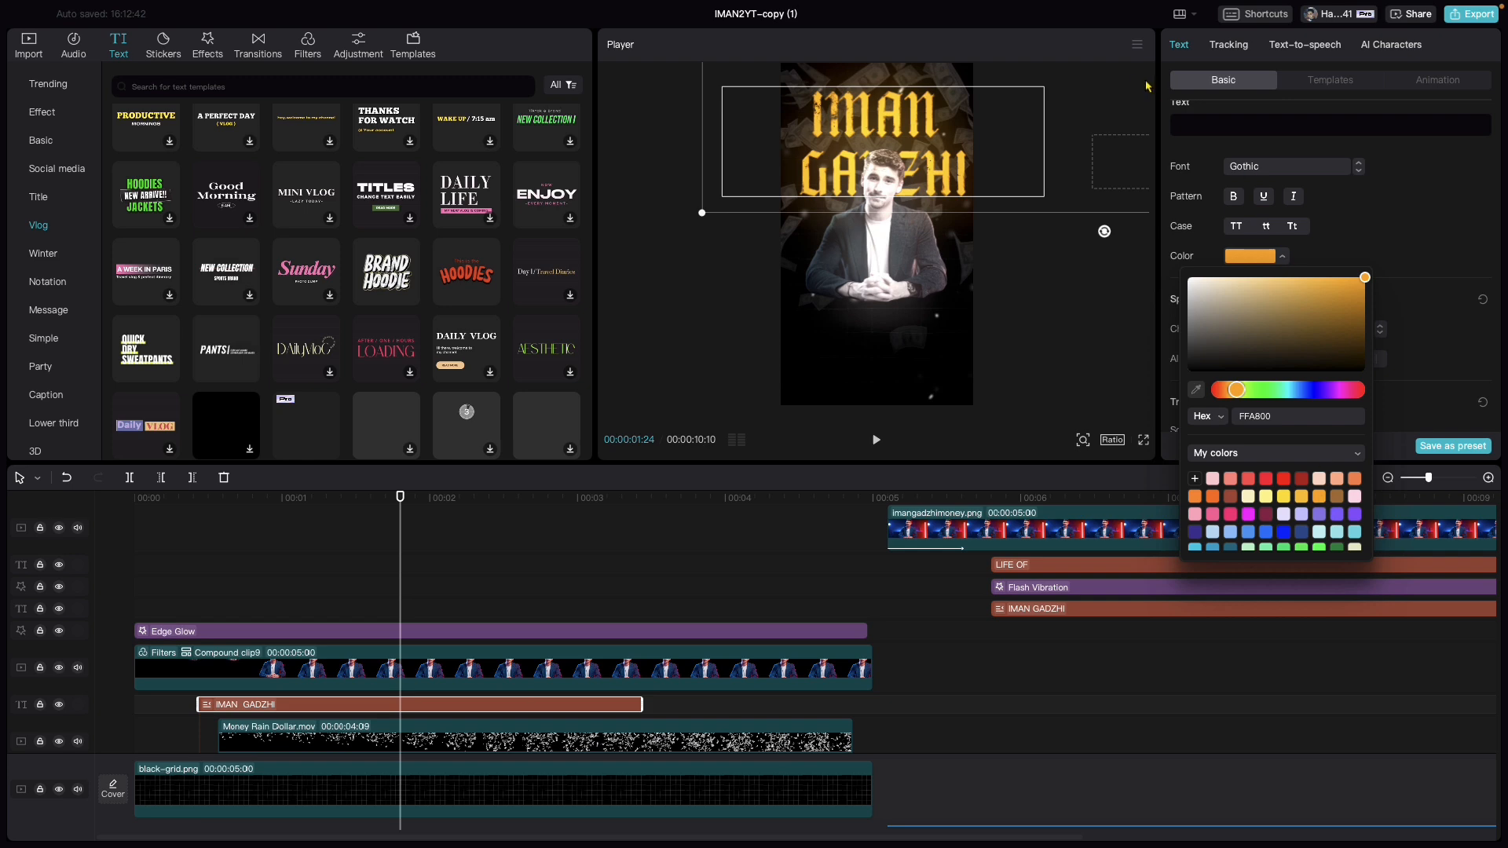
Move the Flash Vibration effect to the start of the timeline, above Edge Glow.
{"action": "left_click", "coordinate": [1040, 592]}
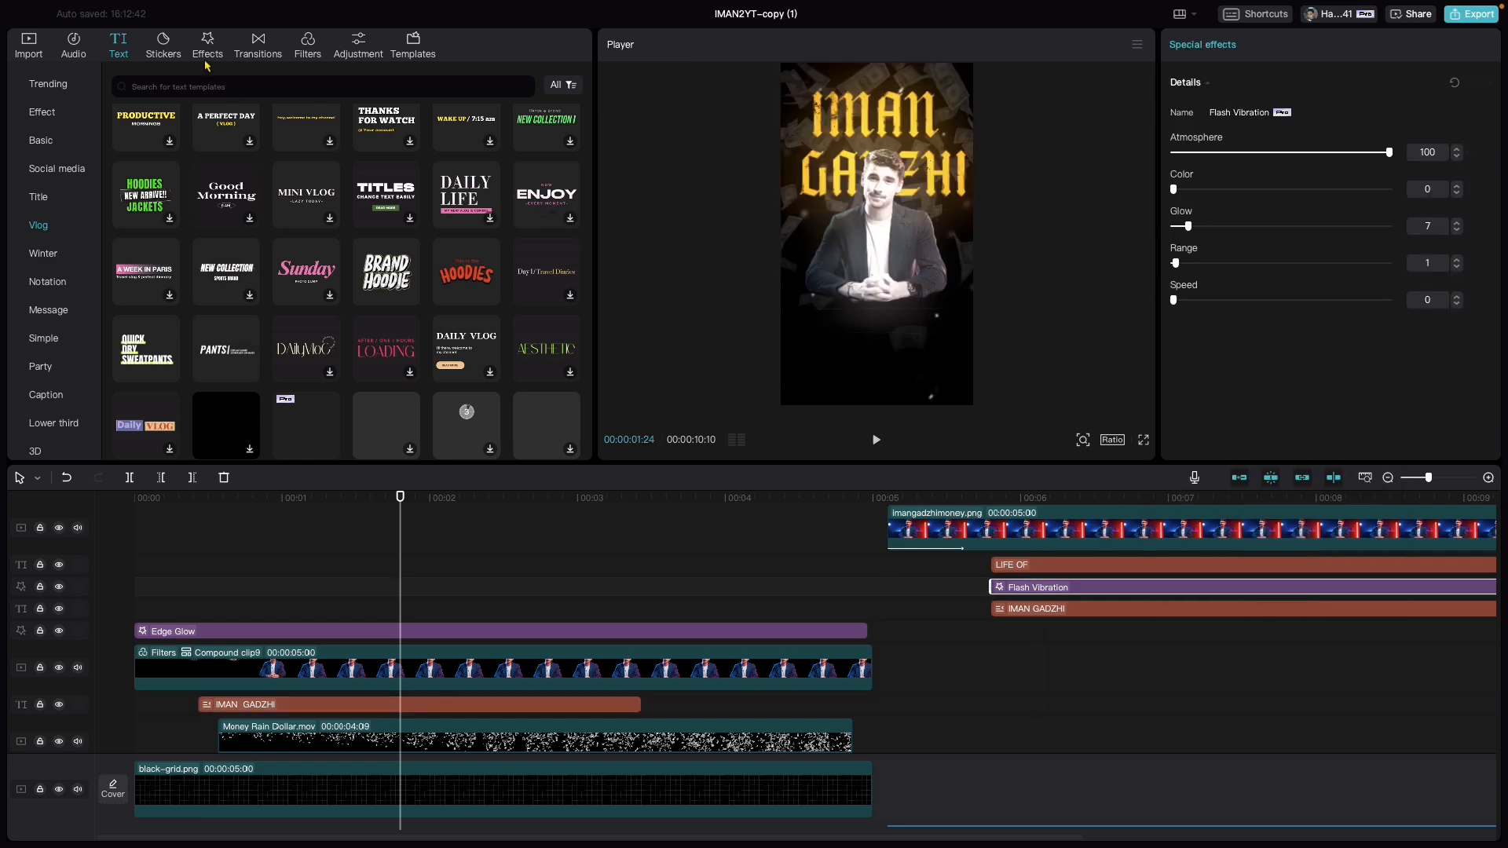
{"action": "left_click_drag", "start_coordinate": [1043, 591], "coordinate": [193, 619]}
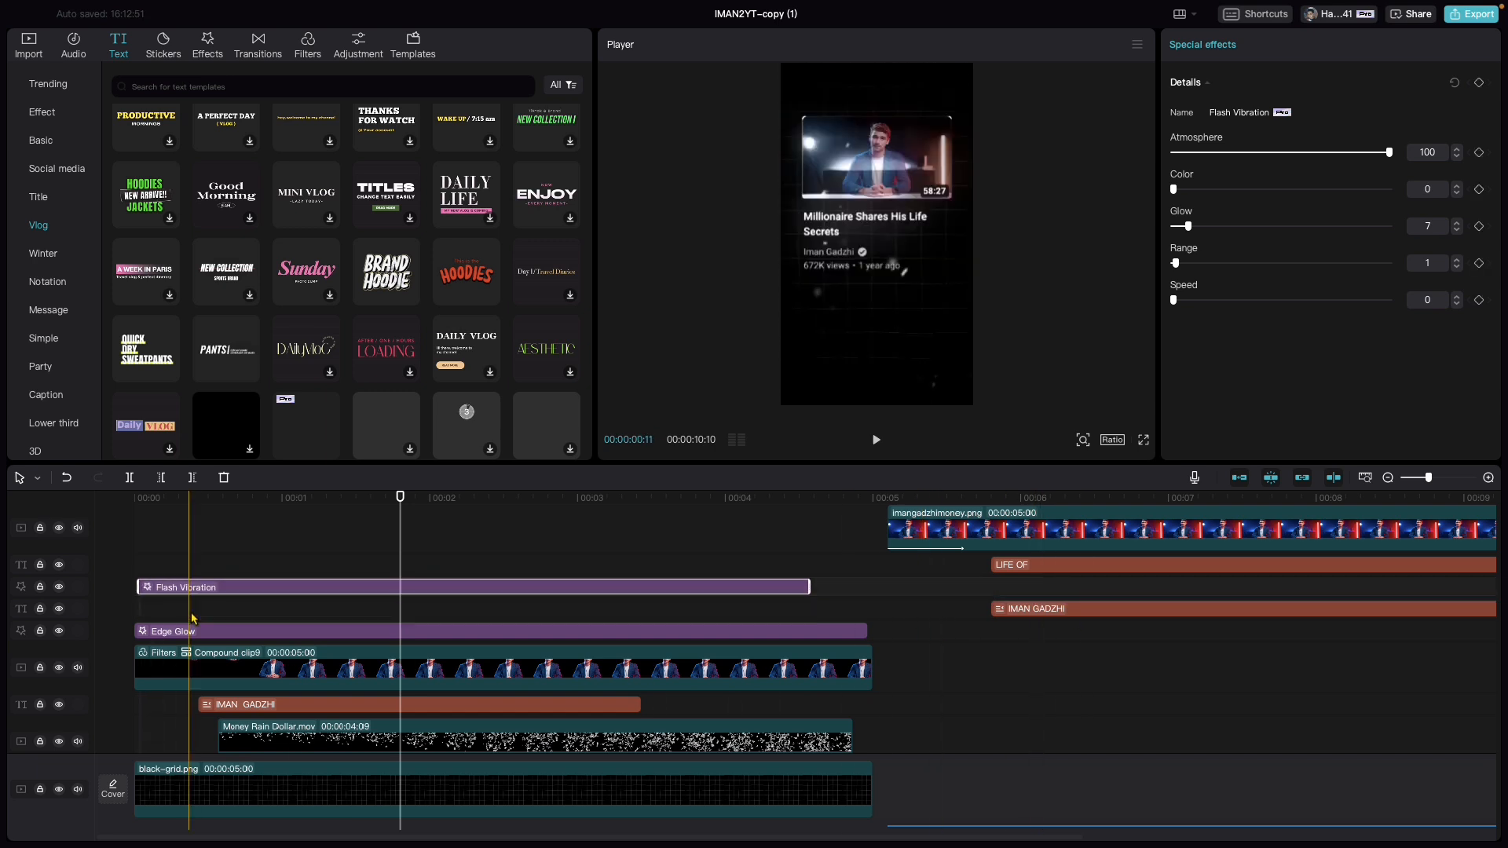
Align the Flash Vibration effect with time 0 on the track directly above Edge Glow and check the result in the preview.
{"action": "left_click_drag", "start_coordinate": [402, 497], "coordinate": [132, 517]}
{"action": "left_click_drag", "start_coordinate": [191, 589], "coordinate": [191, 628]}
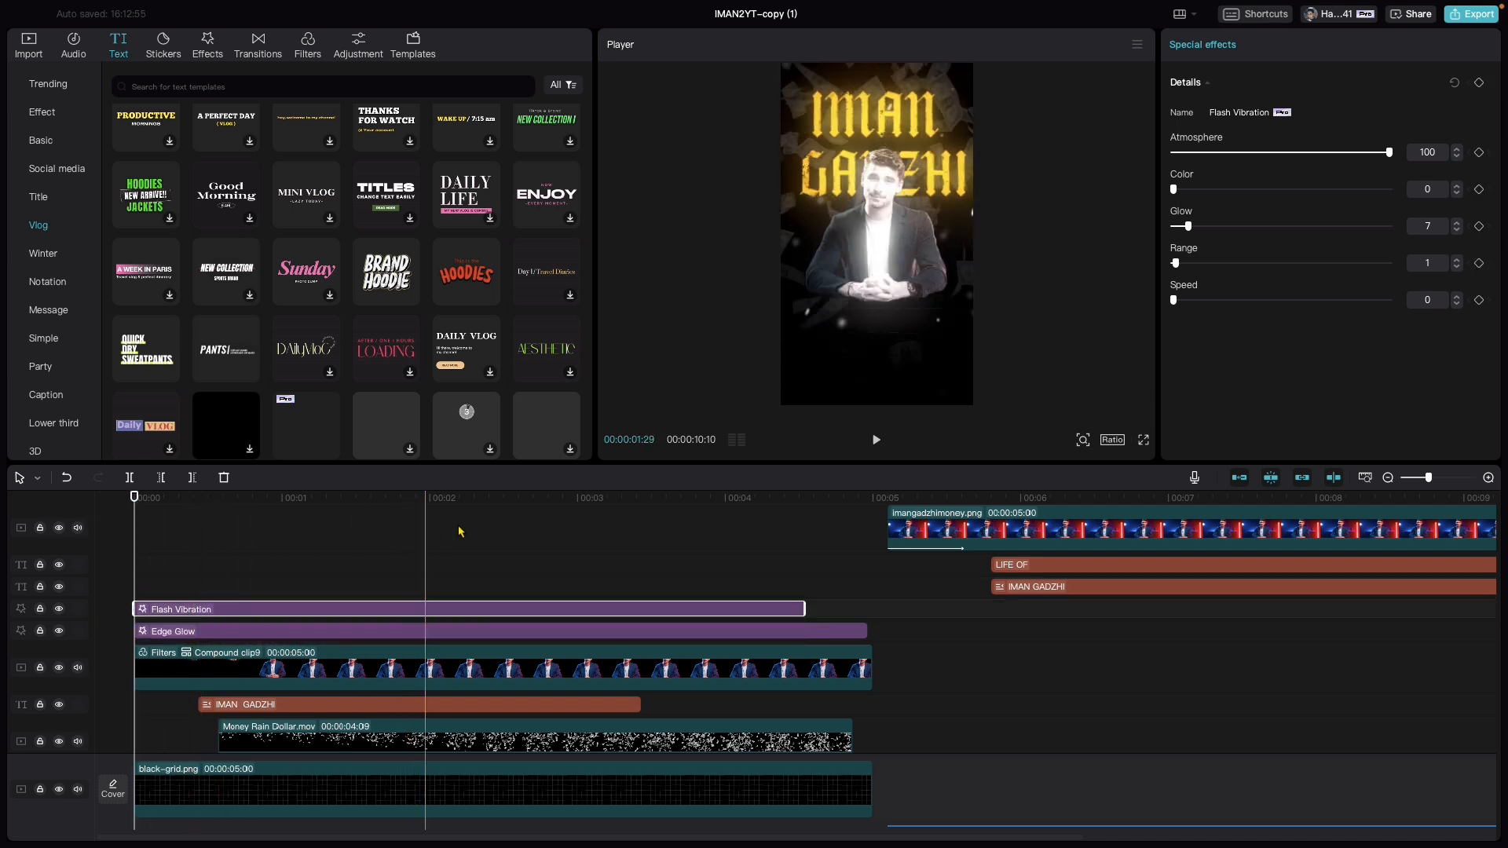
{"action": "left_click_drag", "start_coordinate": [132, 507], "coordinate": [322, 506]}
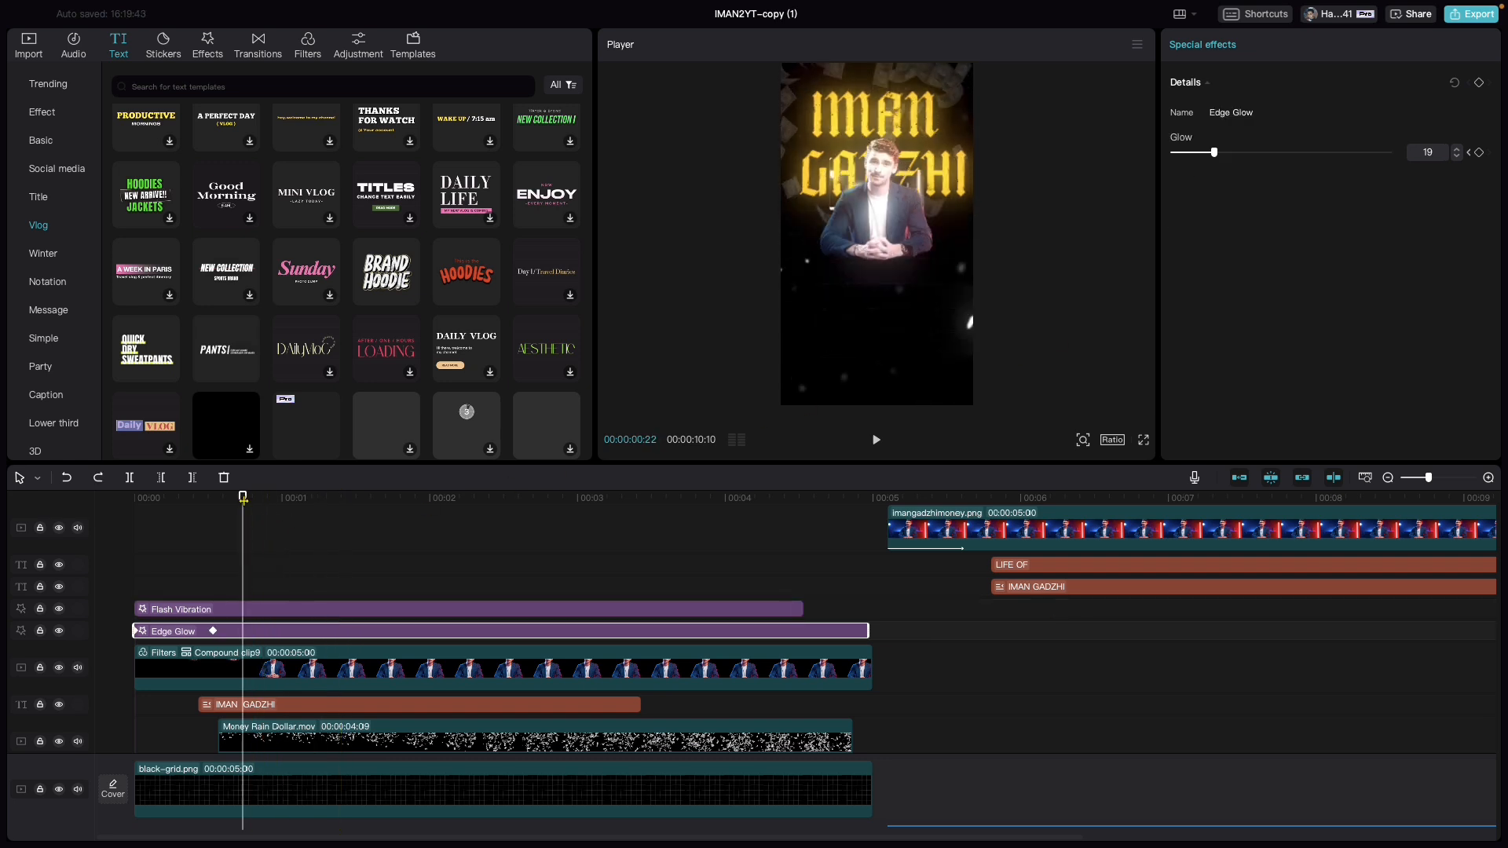
Add a glow keyframe to the Edge Glow effect at 00:00:00:26 and set its value to 0.
{"action": "left_click_drag", "start_coordinate": [245, 500], "coordinate": [262, 502]}
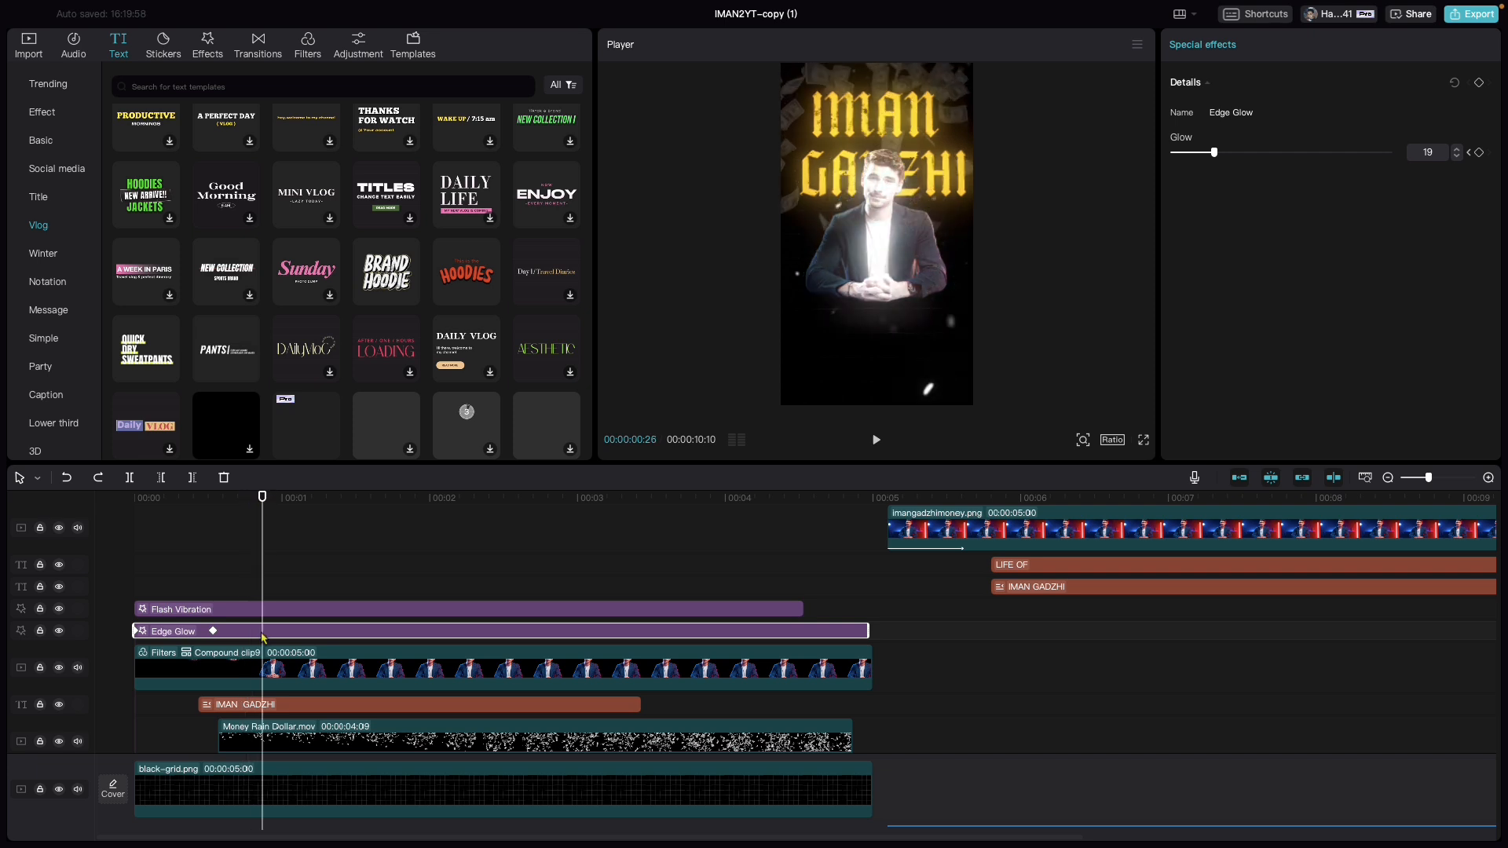
{"action": "left_click", "coordinate": [1479, 152]}
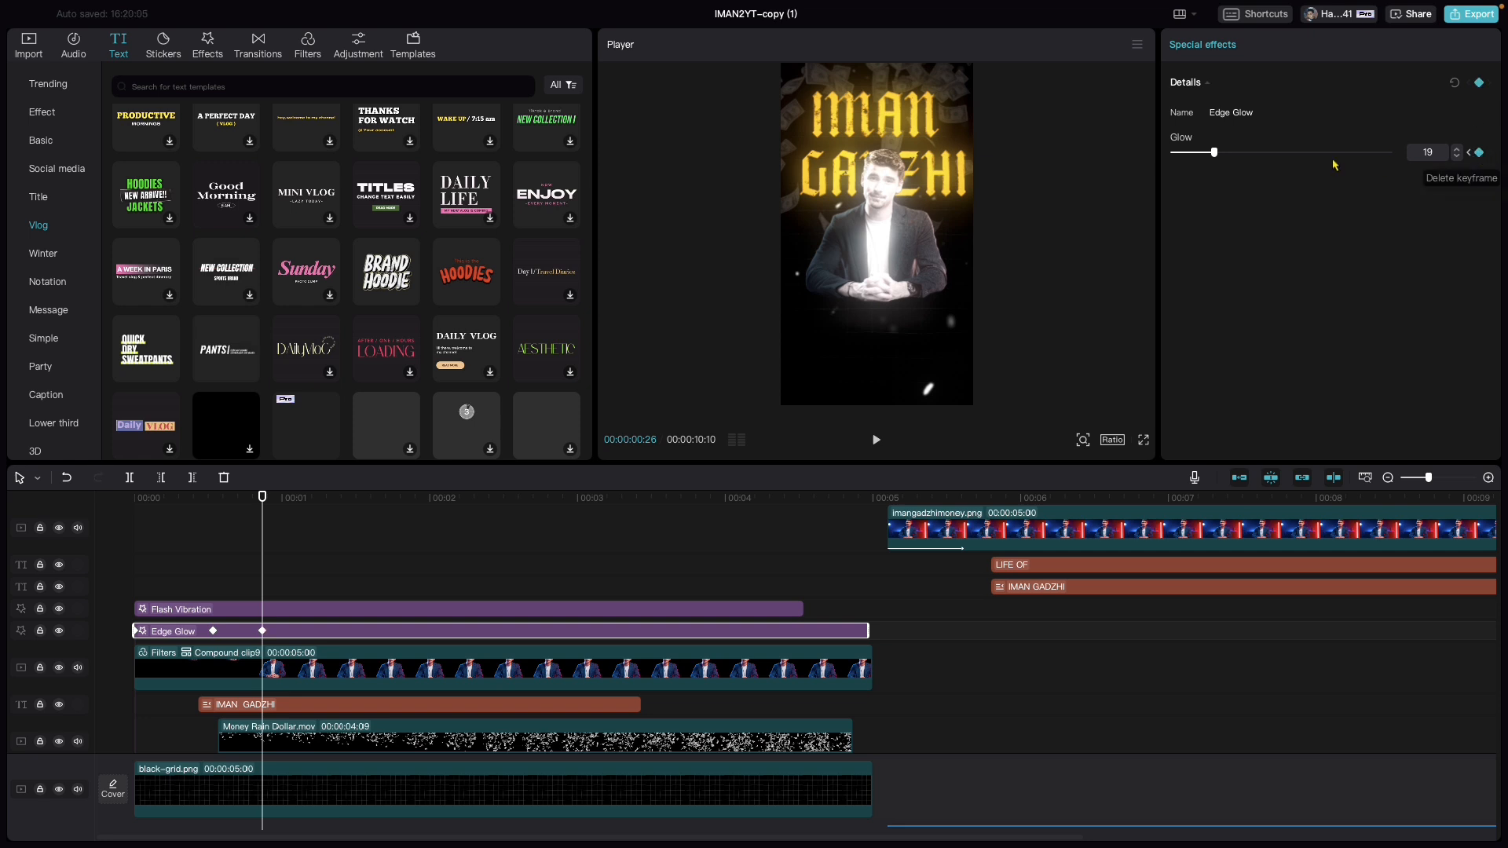
{"action": "left_click_drag", "start_coordinate": [1214, 154], "coordinate": [1173, 154]}
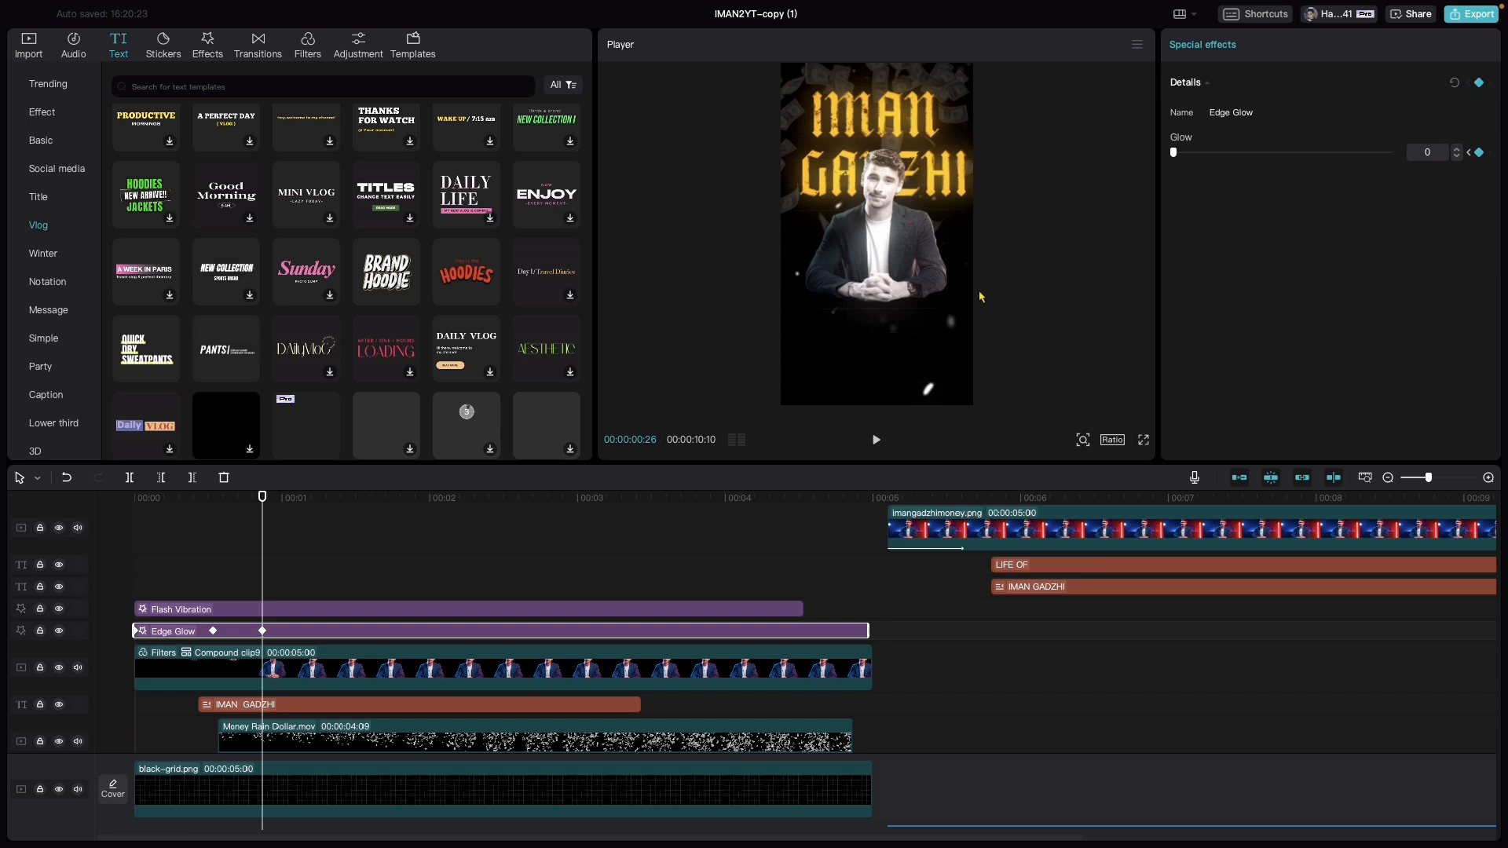
Turn the orange IMAN GADZHI title into a compound clip and give it the Slide Right entrance animation.
{"action": "left_click", "coordinate": [299, 709]}
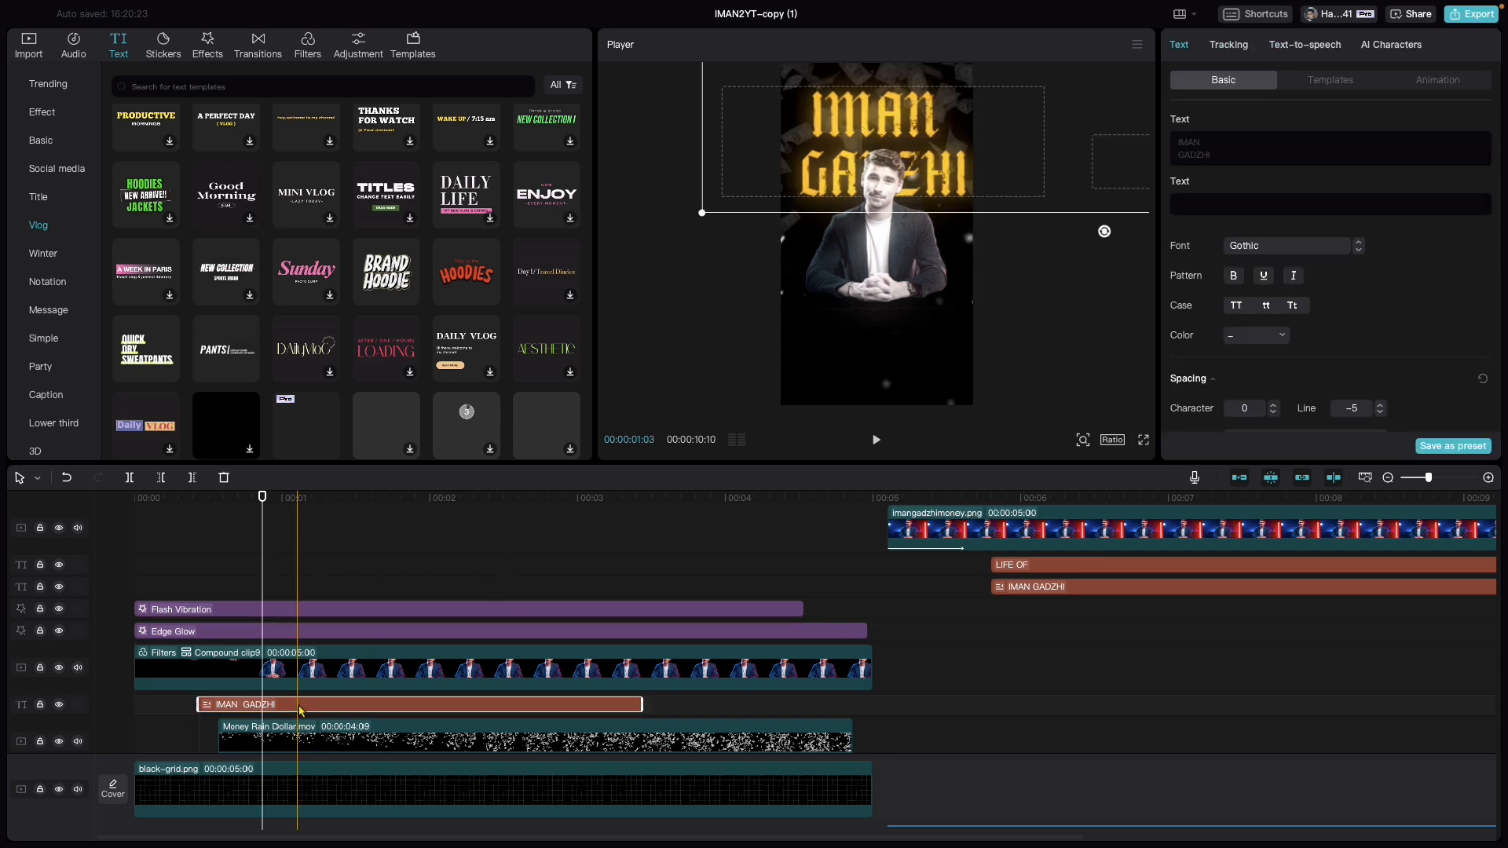
{"action": "right_click", "coordinate": [299, 709]}
{"action": "left_click", "coordinate": [367, 746]}
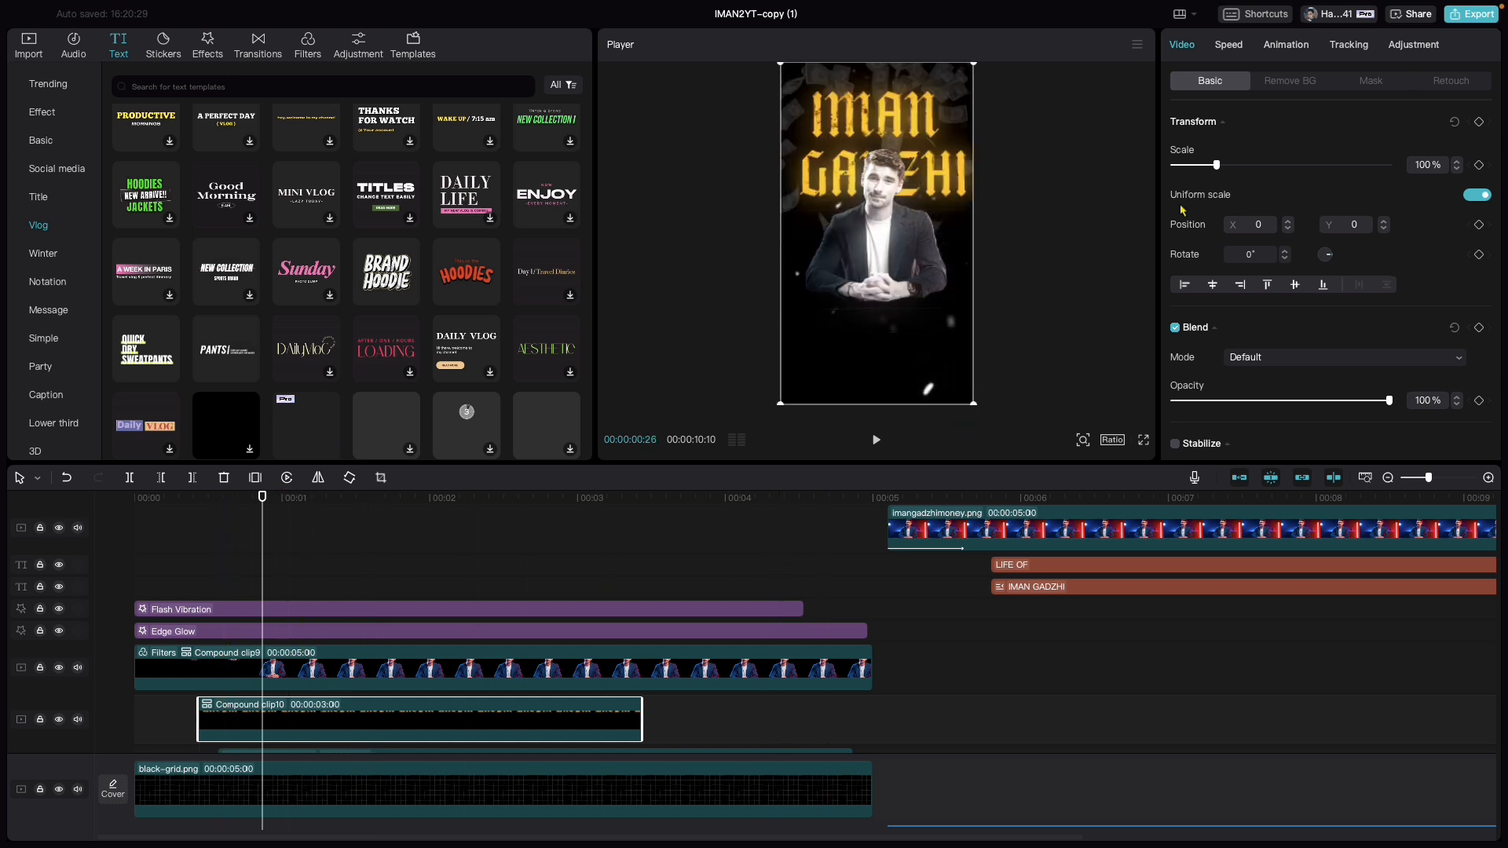
{"action": "left_click", "coordinate": [1279, 47]}
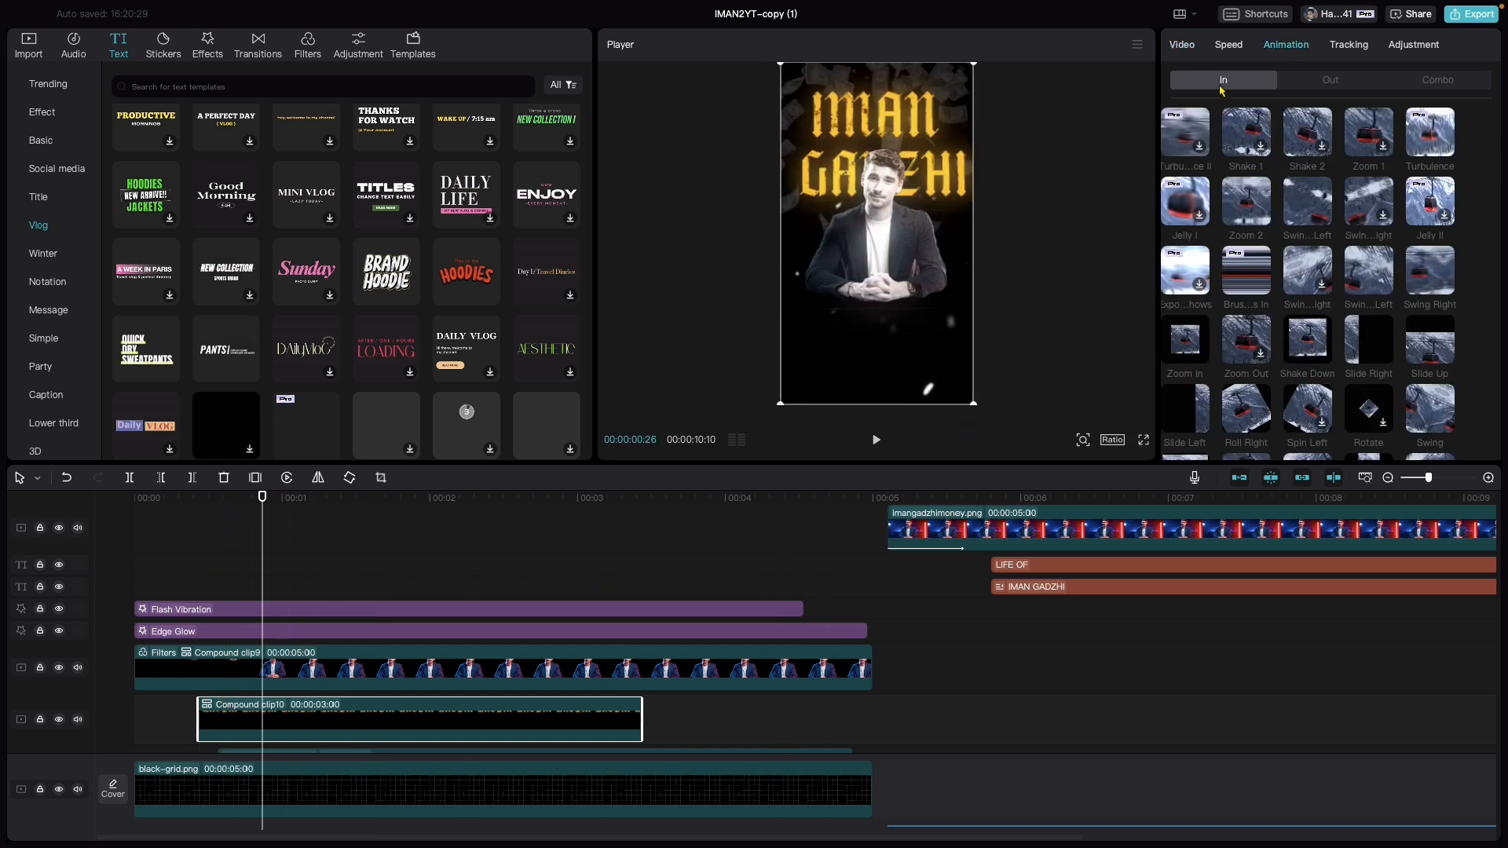
{"action": "left_click", "coordinate": [1373, 354]}
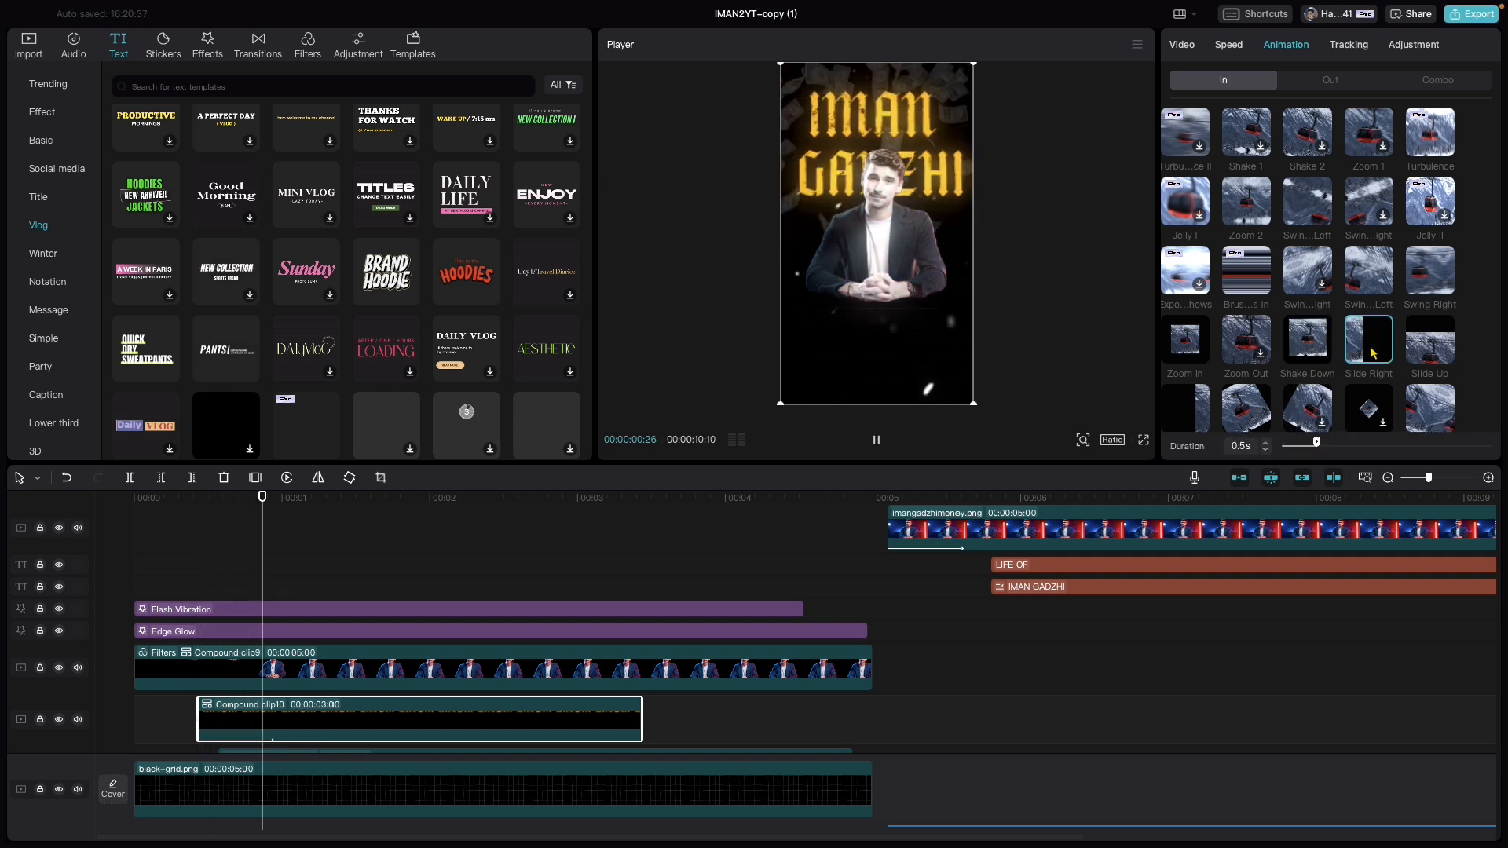
Shift the IMAN GADZHI compound clip to start at 00:00:00:20 and check how its entrance plays.
{"action": "left_click_drag", "start_coordinate": [273, 499], "coordinate": [235, 515]}
{"action": "left_click_drag", "start_coordinate": [251, 729], "coordinate": [290, 728]}
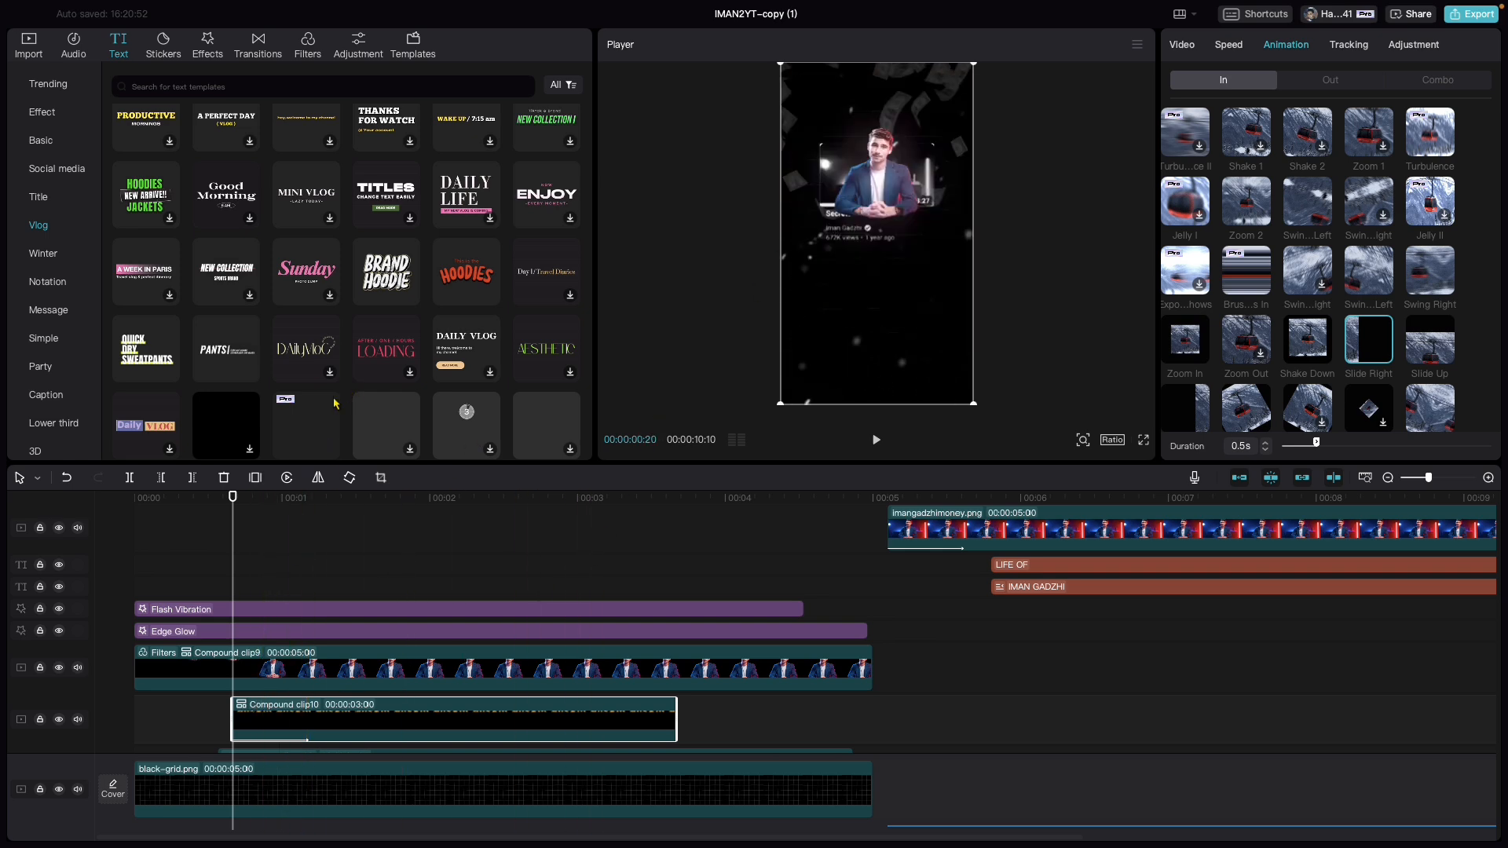
{"action": "left_click", "coordinate": [267, 507]}
{"action": "left_click", "coordinate": [301, 507]}
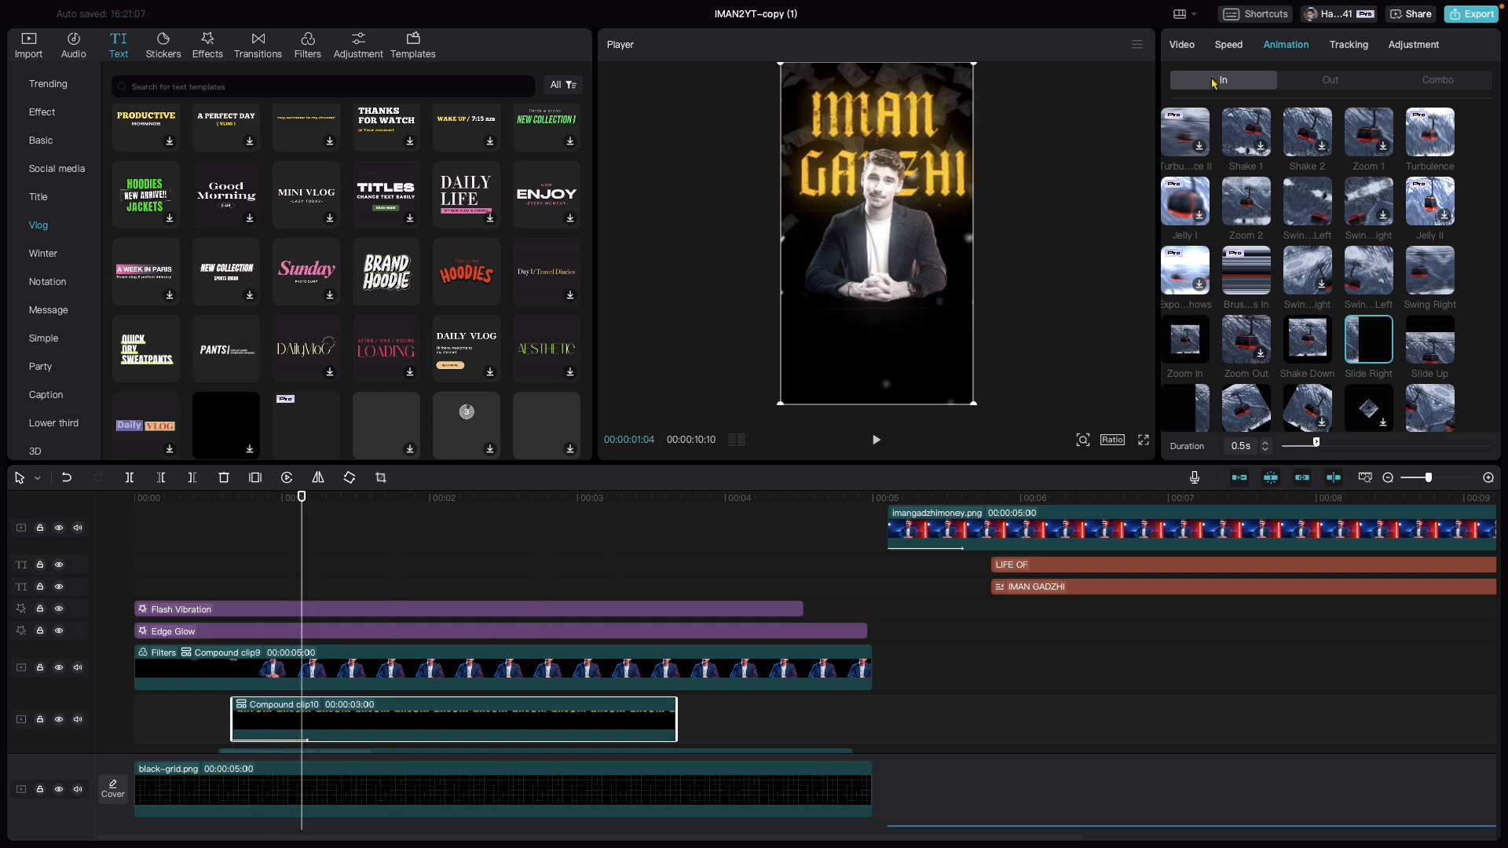
Scale the IMAN GADZHI compound clip down to 85%, keeping it centred in the frame.
{"action": "left_click", "coordinate": [1181, 45]}
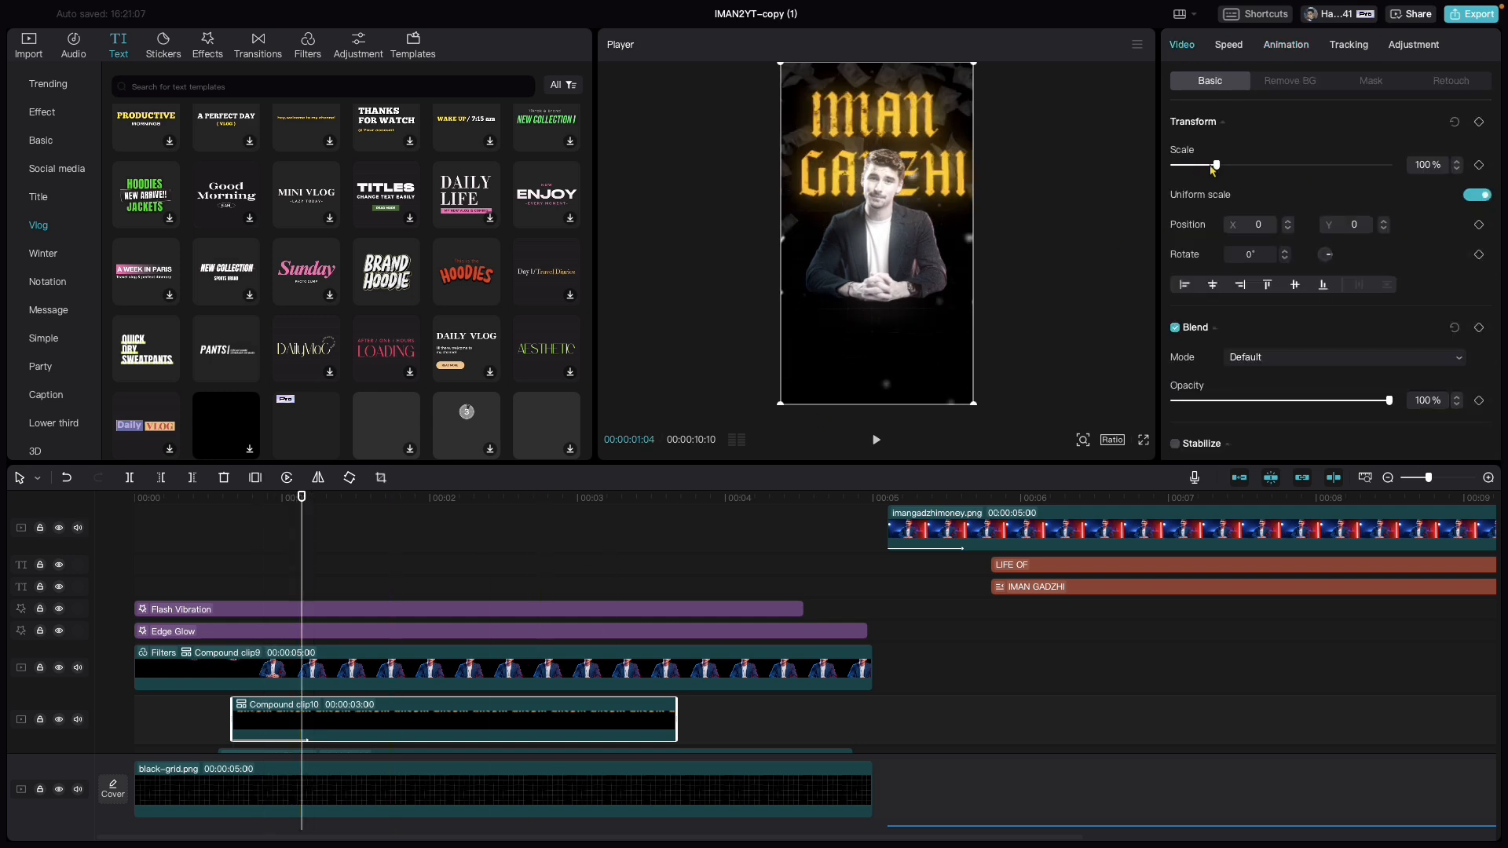
{"action": "left_click_drag", "start_coordinate": [1217, 166], "coordinate": [1209, 166]}
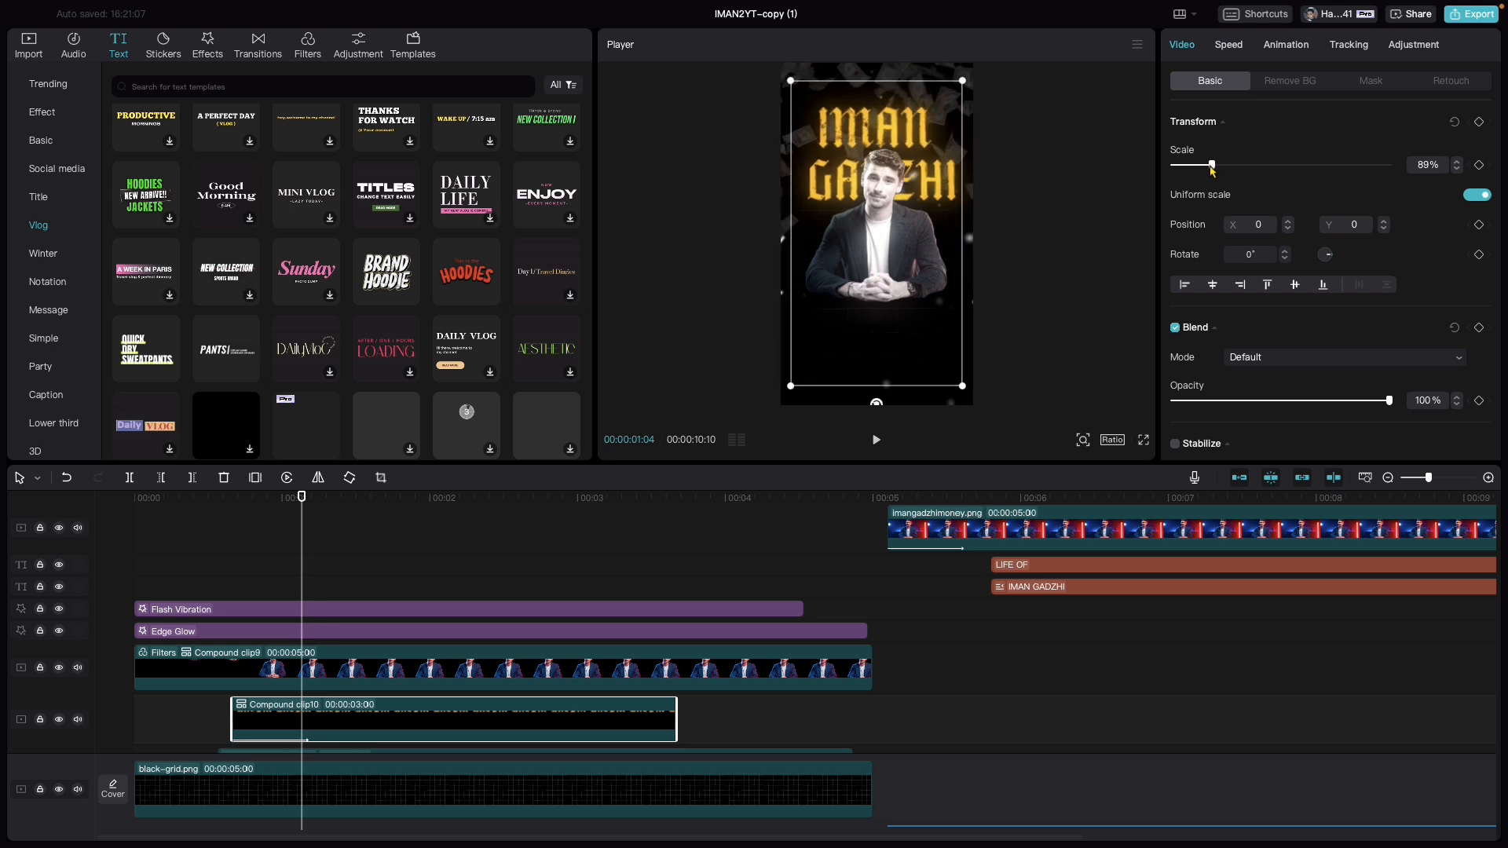
{"action": "left_click_drag", "start_coordinate": [916, 200], "coordinate": [919, 201]}
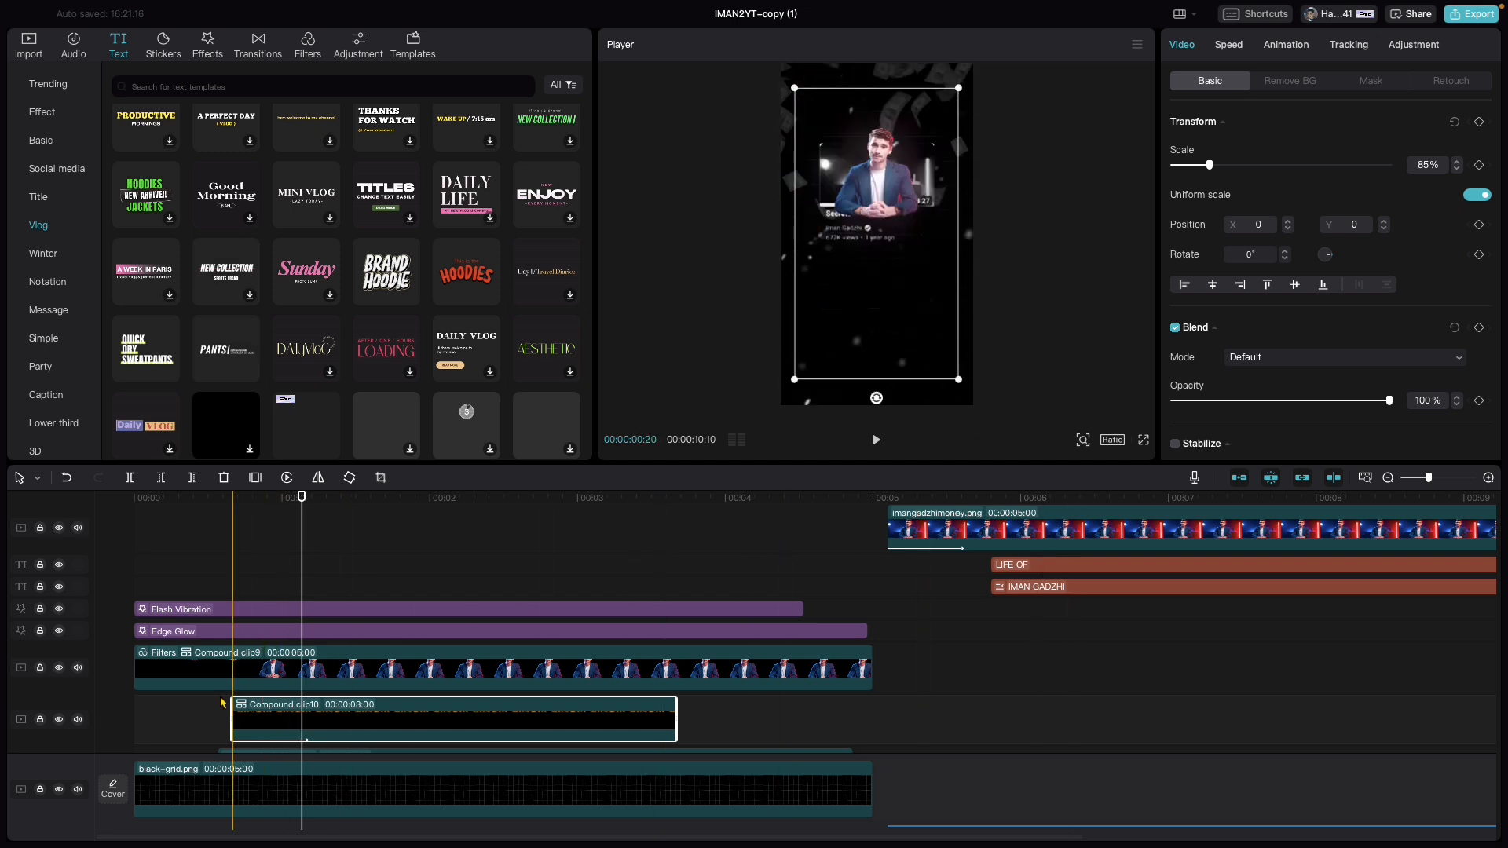
Move the LIFE OF text from the later section into the intro, on a track between the figure clip and the IMAN GADZHI clip.
{"action": "left_click", "coordinate": [218, 730]}
{"action": "left_click_drag", "start_coordinate": [1022, 572], "coordinate": [238, 706]}
{"action": "left_click_drag", "start_coordinate": [238, 706], "coordinate": [238, 707]}
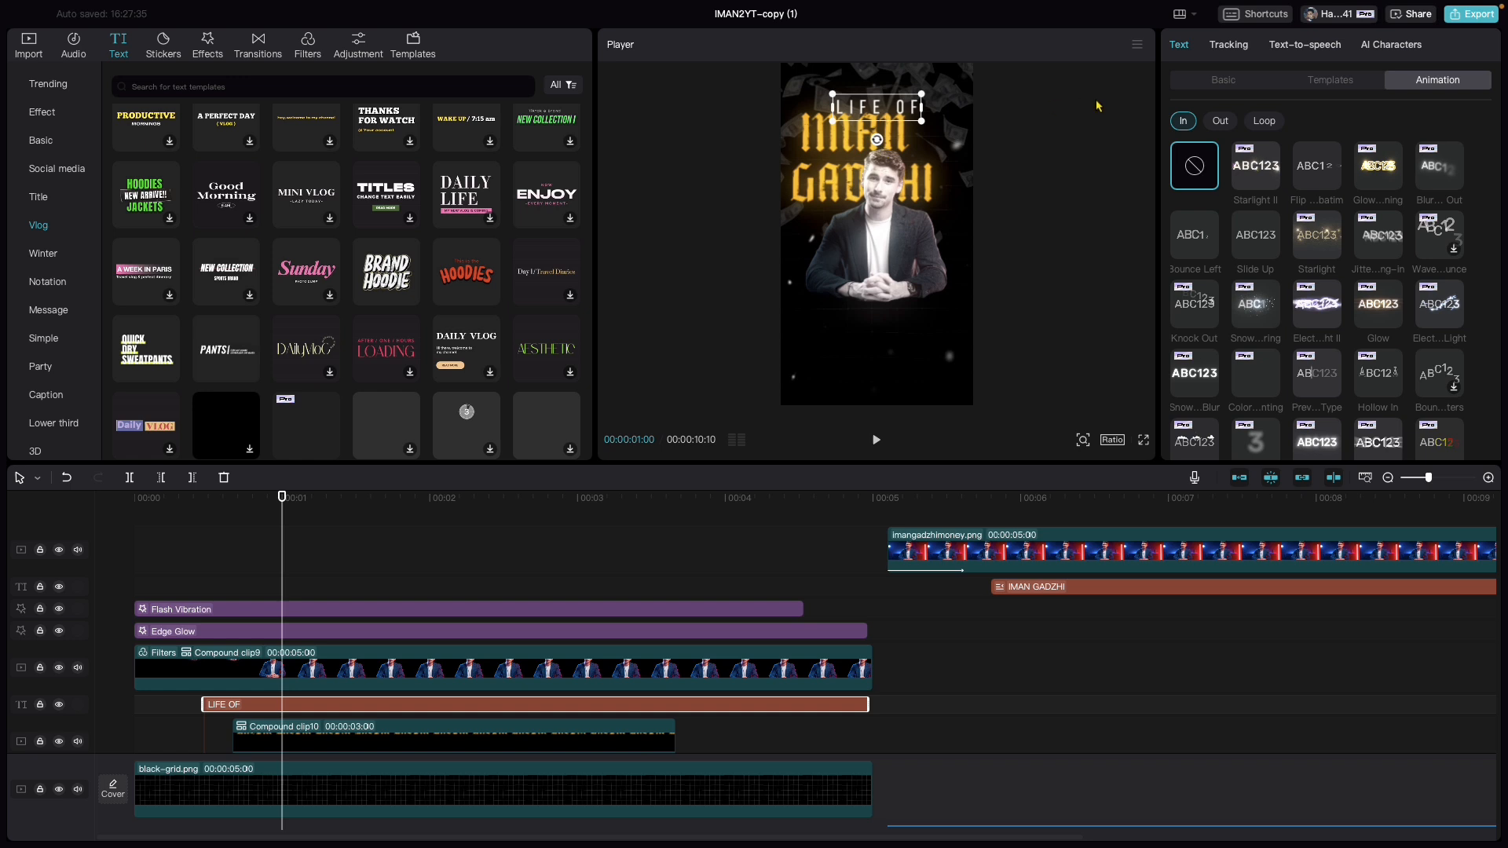
Trim the start of the LIFE OF text to 00:00:00:20 and convert it into a compound clip.
{"action": "left_click", "coordinate": [1213, 81]}
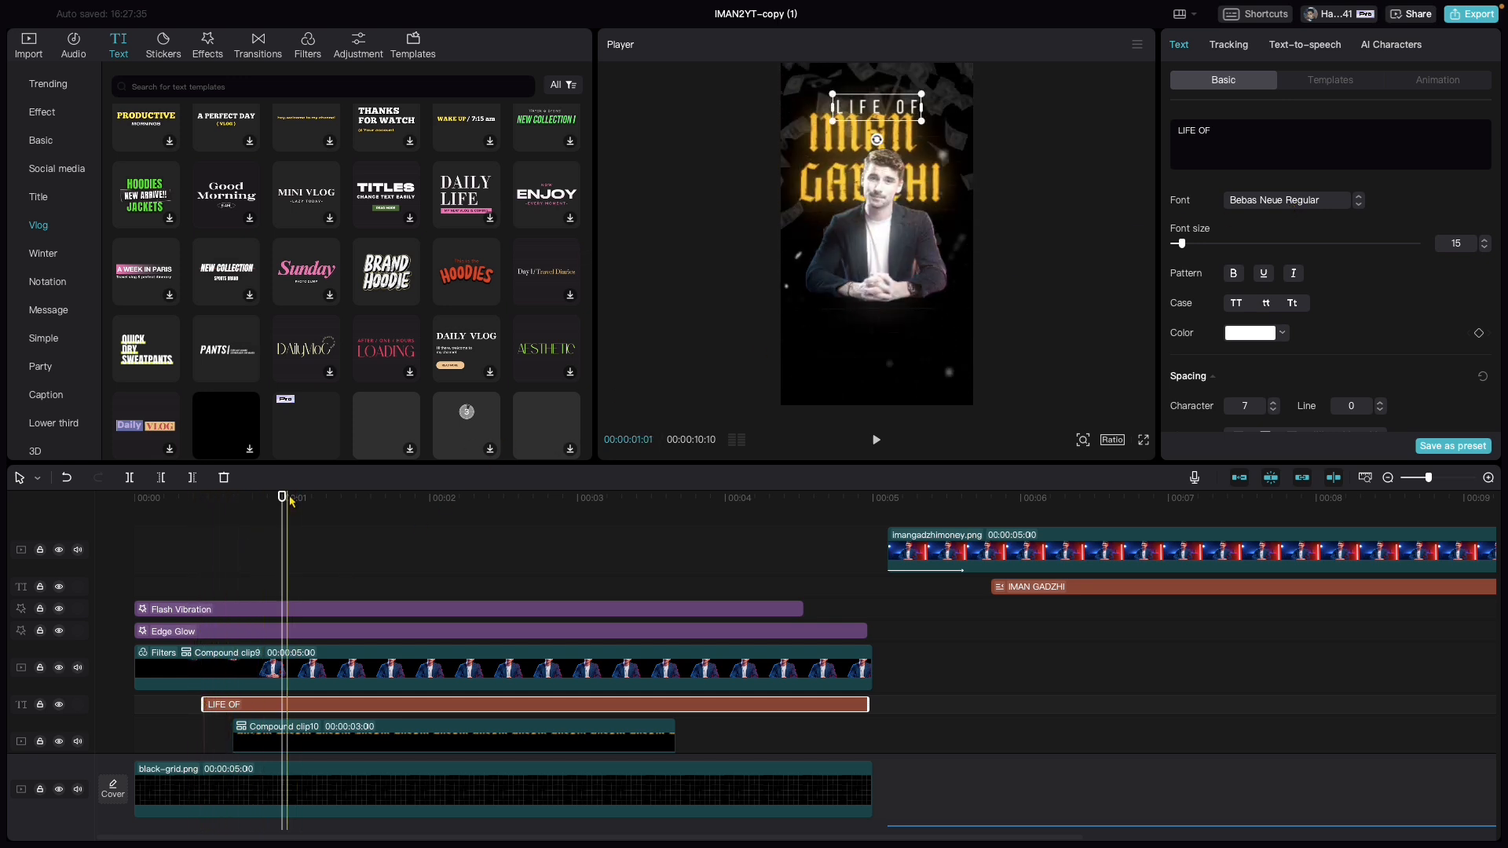
{"action": "left_click_drag", "start_coordinate": [282, 498], "coordinate": [232, 498]}
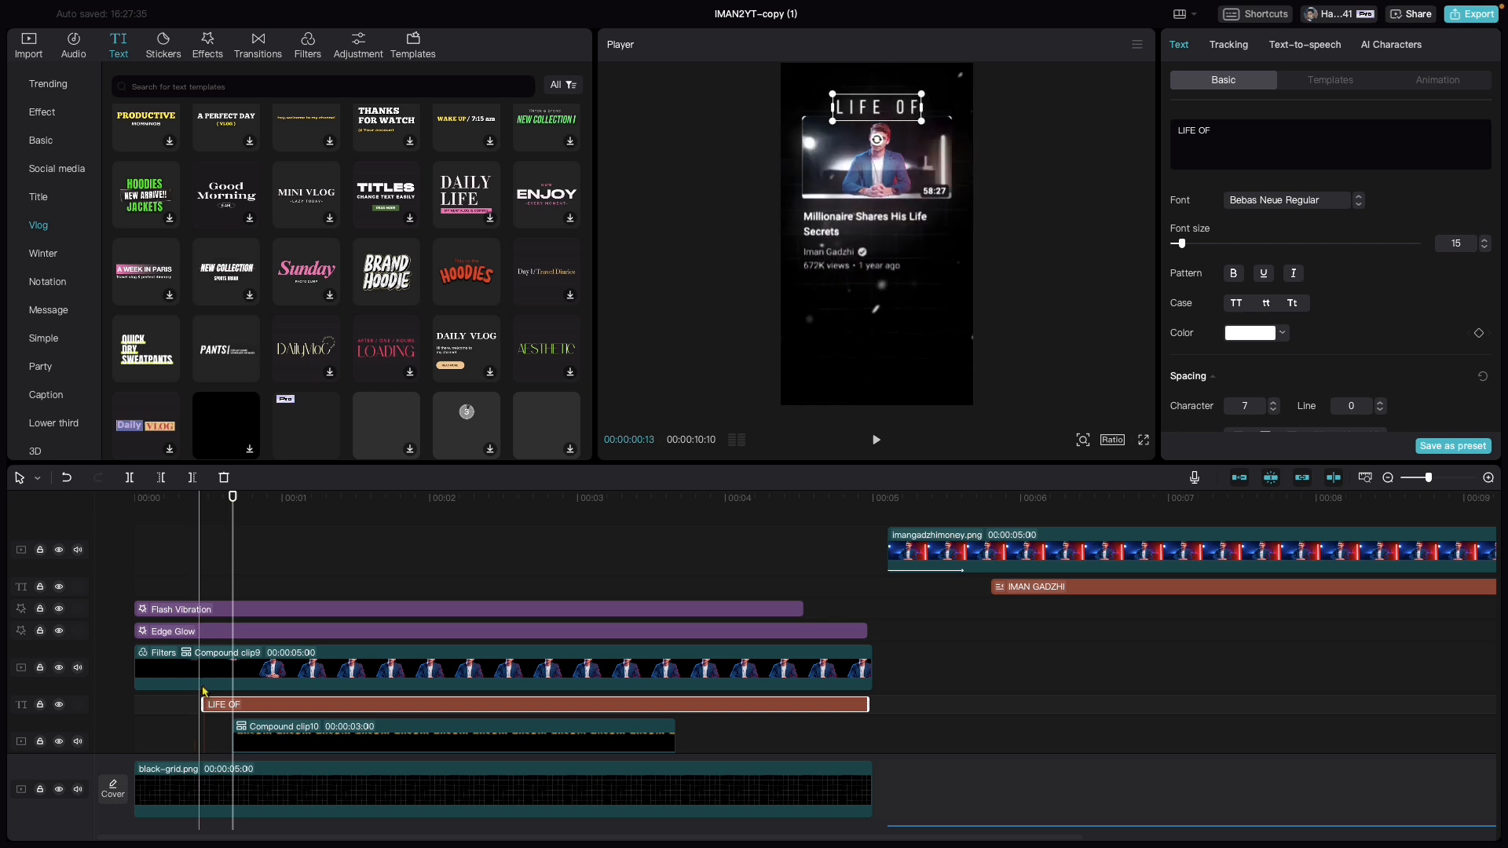
{"action": "left_click_drag", "start_coordinate": [204, 704], "coordinate": [234, 704]}
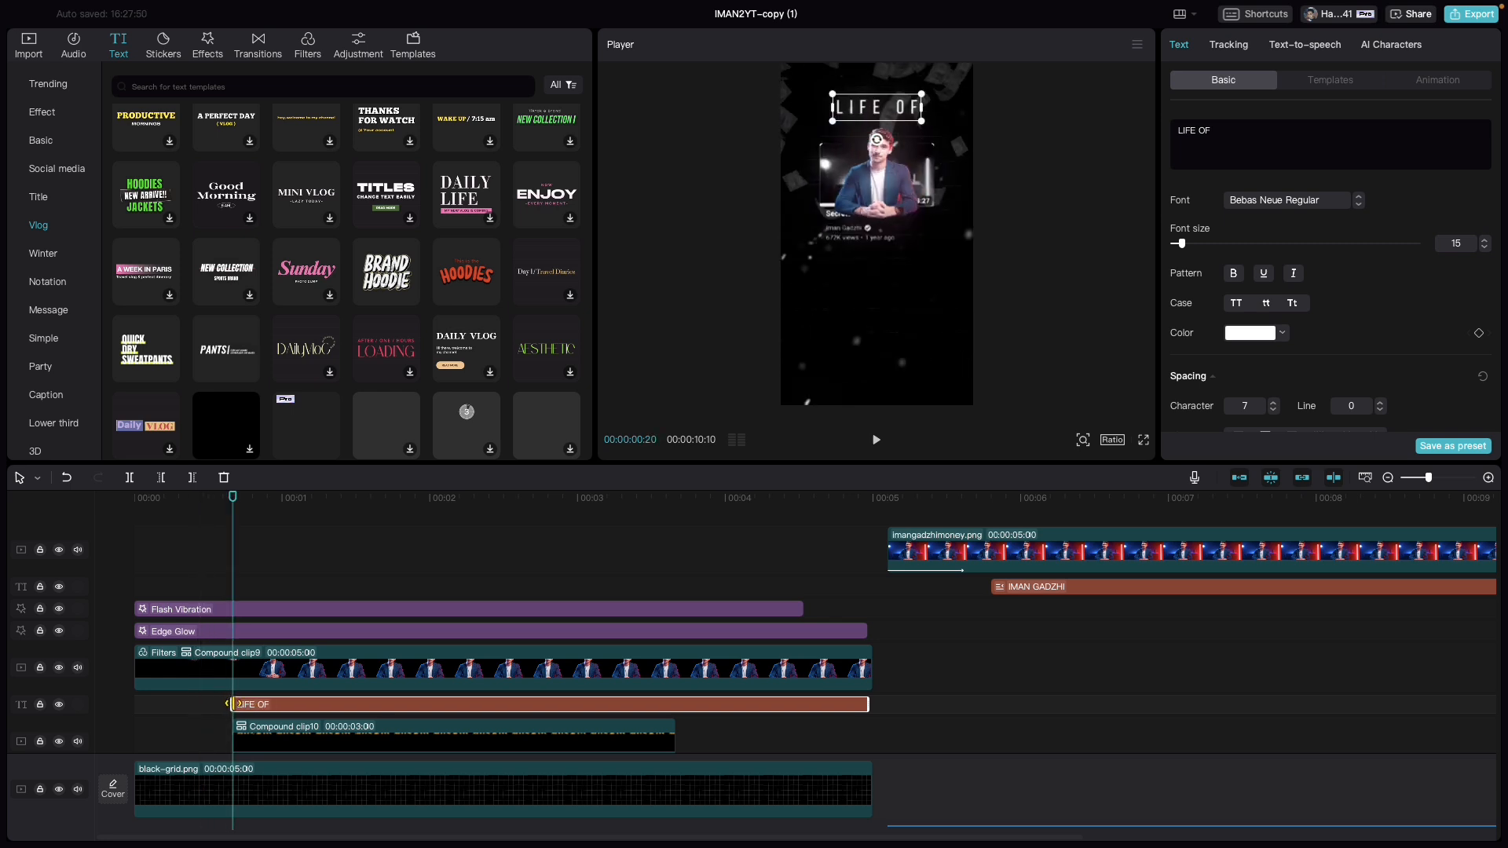
{"action": "right_click", "coordinate": [285, 706]}
{"action": "left_click", "coordinate": [334, 765]}
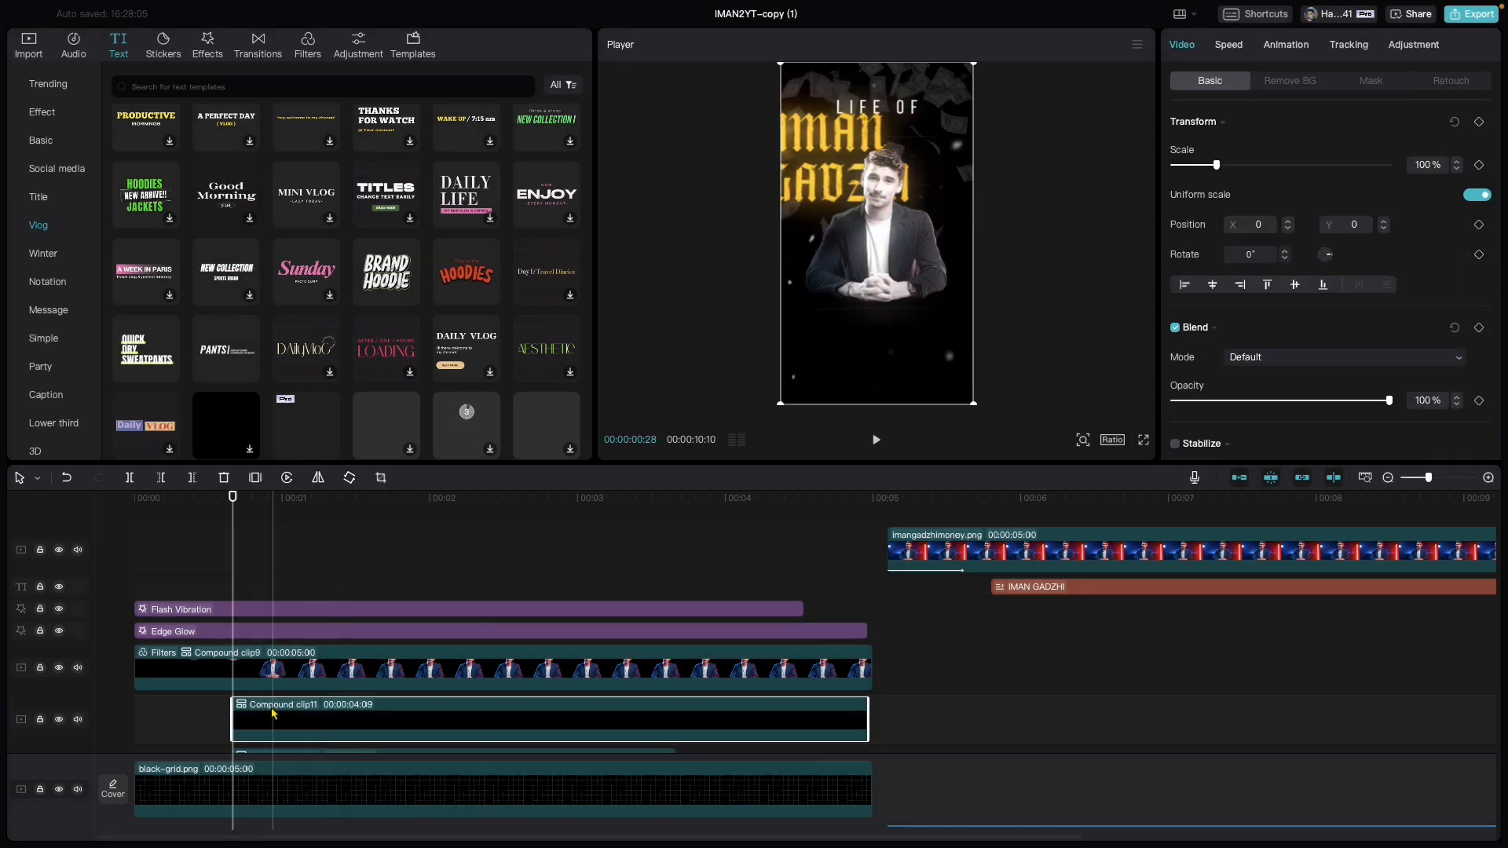
Give the LIFE OF compound clip the Slide Down entrance animation and raise it to Y 193 above the orange title.
{"action": "left_click", "coordinate": [1293, 47]}
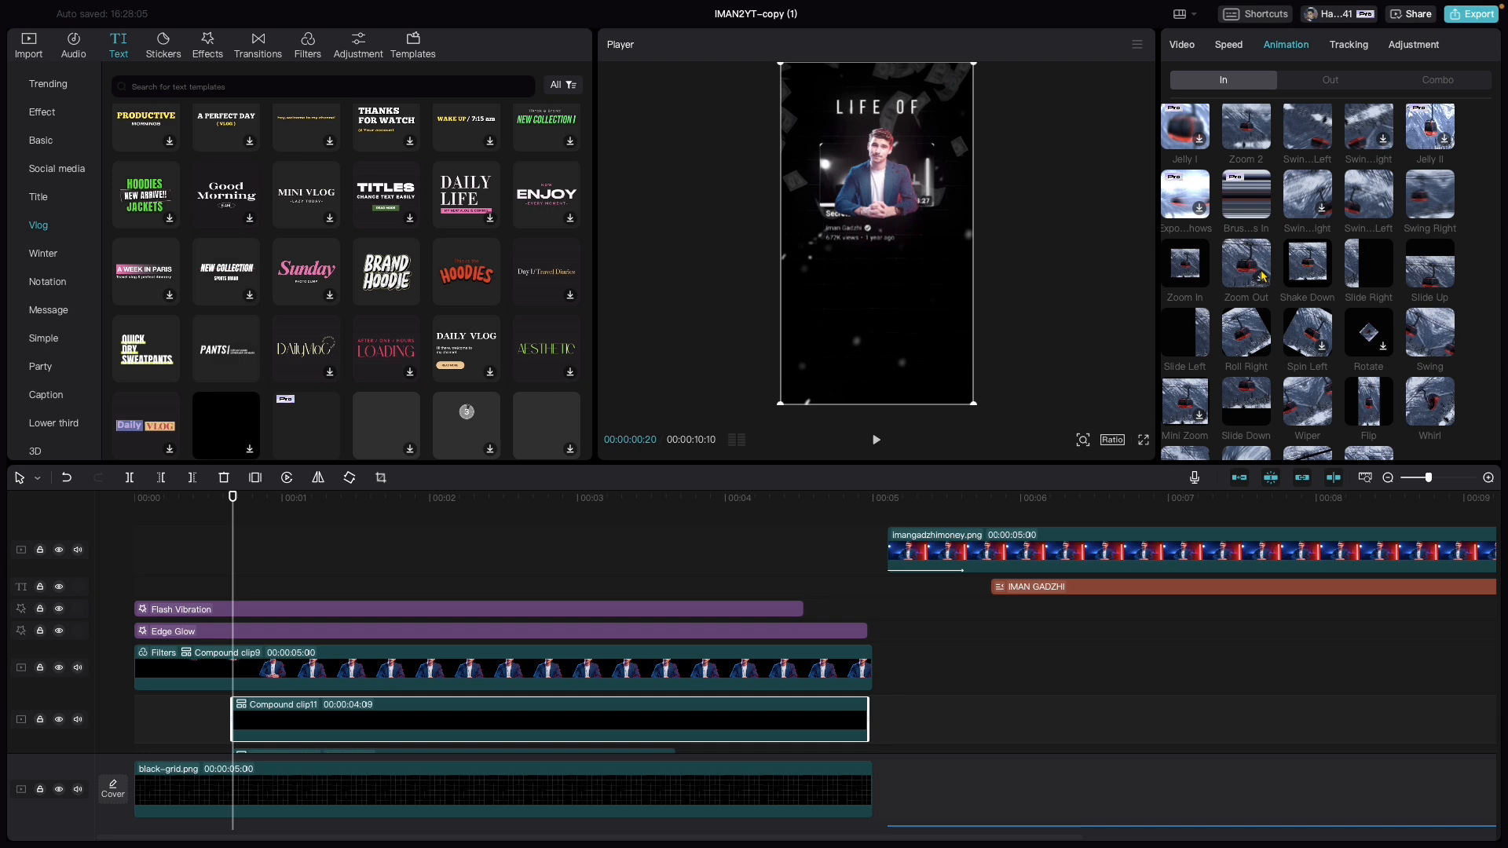
{"action": "scroll", "coordinate": [1347, 321], "scroll_direction": "down", "scroll_amount": 1}
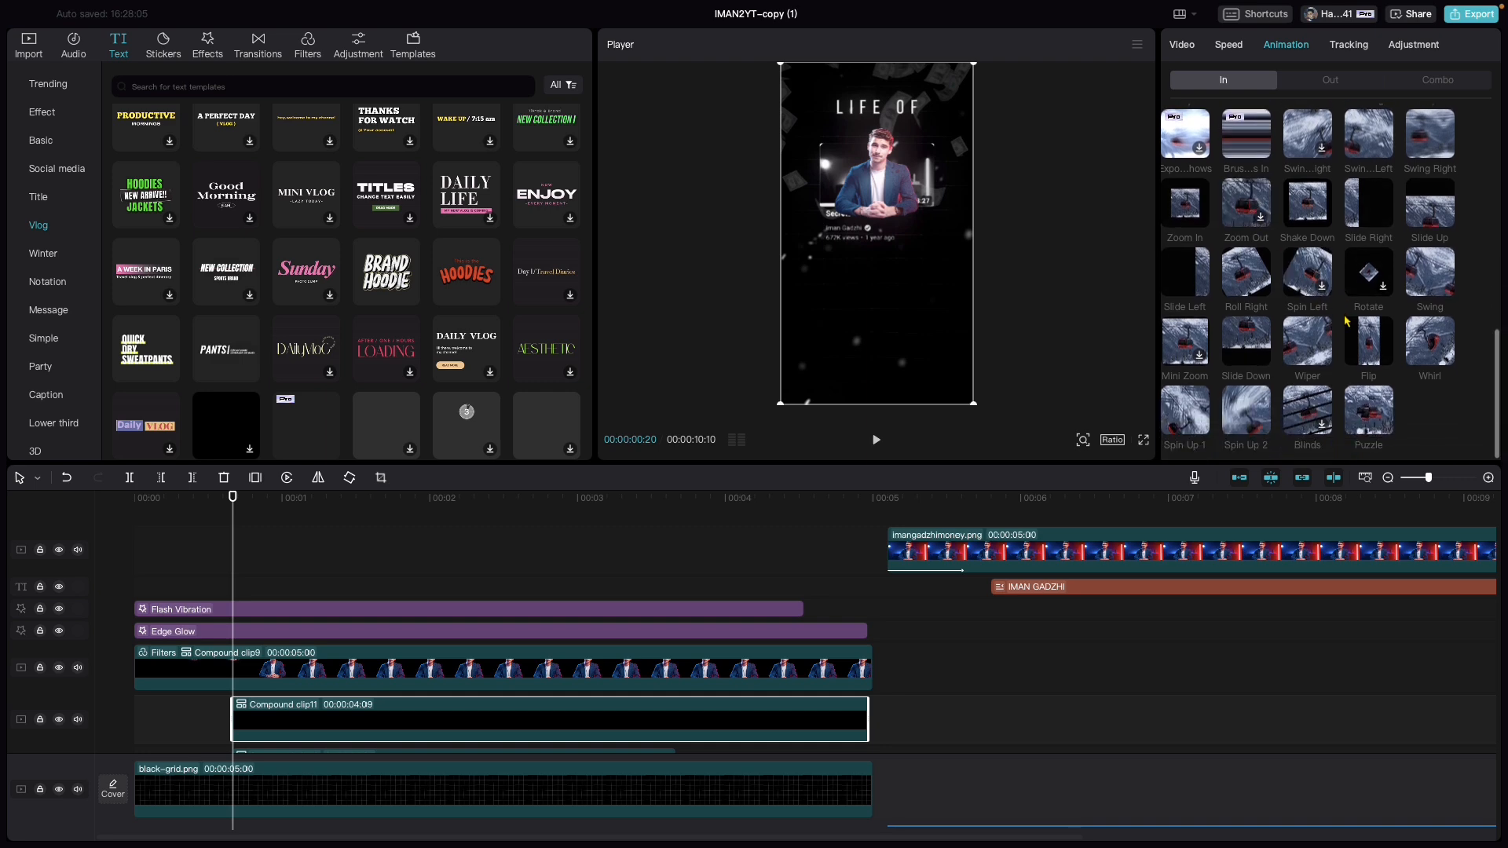
{"action": "left_click", "coordinate": [1255, 336]}
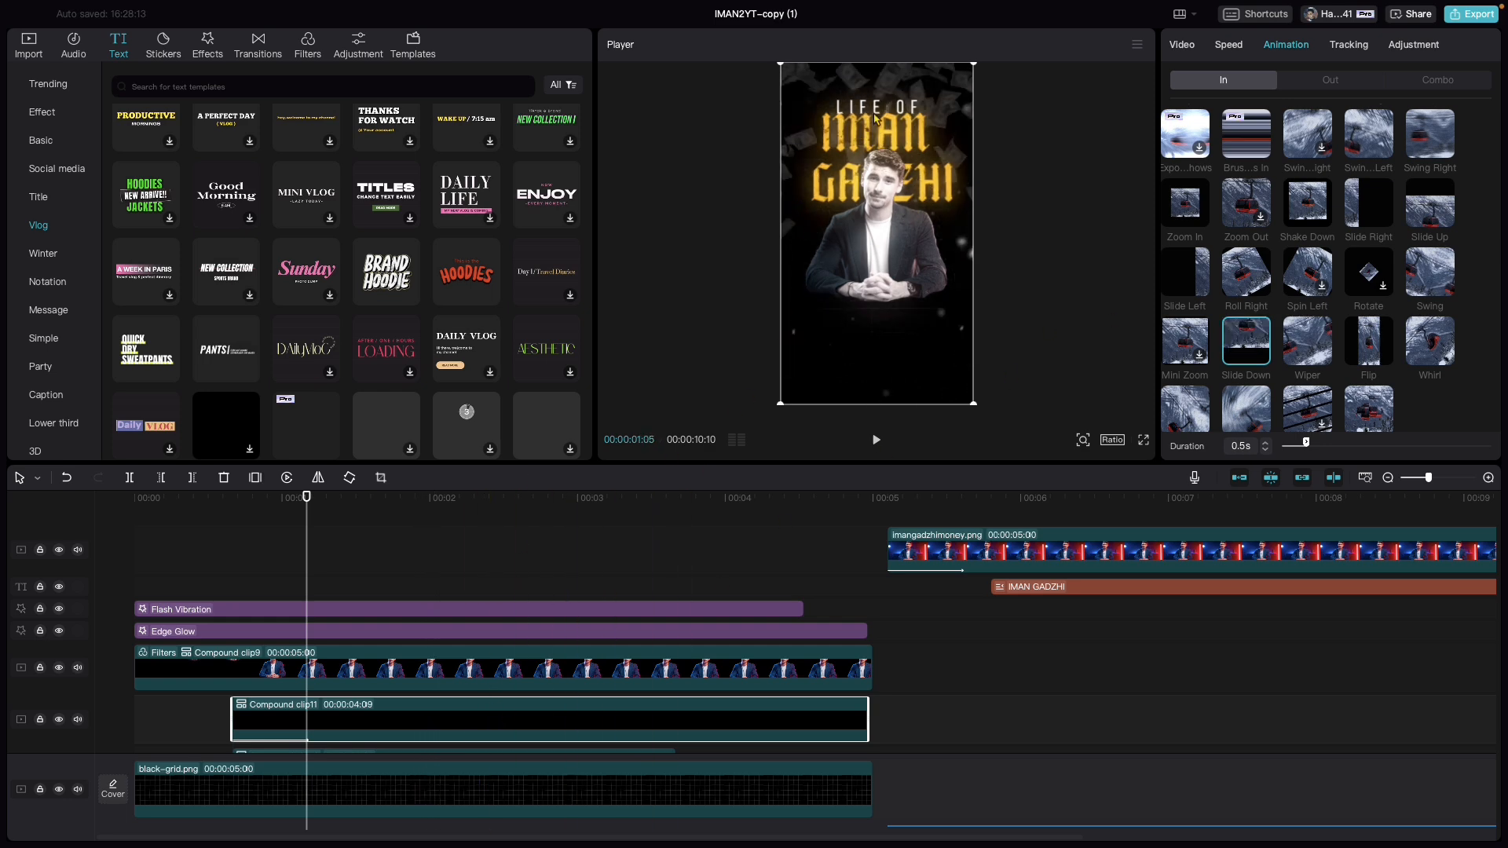
{"action": "left_click_drag", "start_coordinate": [874, 111], "coordinate": [874, 105]}
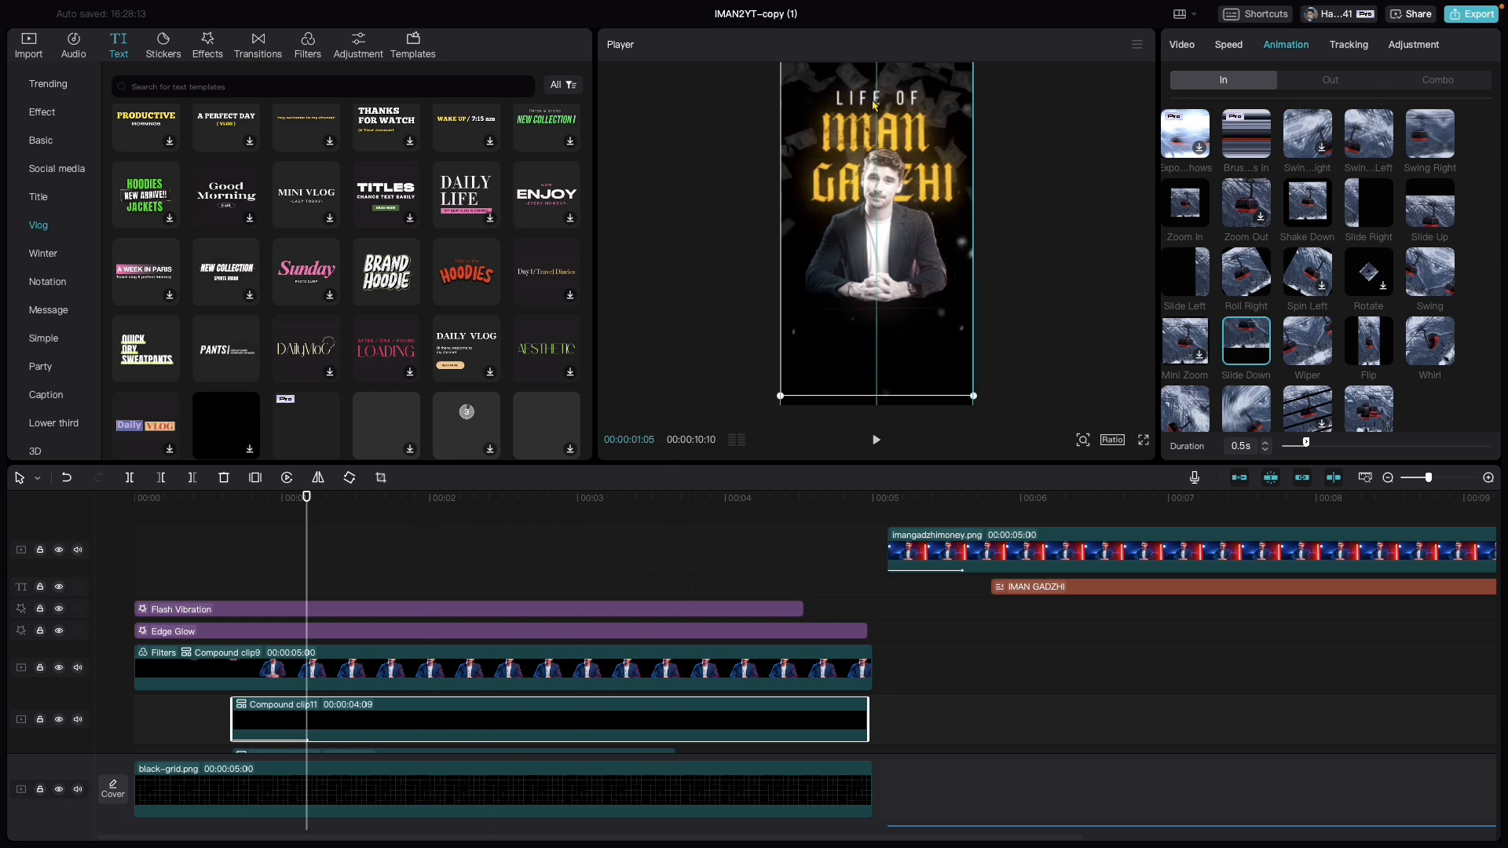
{"action": "mouse_move", "coordinate": [306, 501]}
{"action": "left_mouse_down"}
{"action": "mouse_move", "coordinate": [223, 510]}
{"action": "mouse_move", "coordinate": [298, 525]}
{"action": "left_mouse_up"}
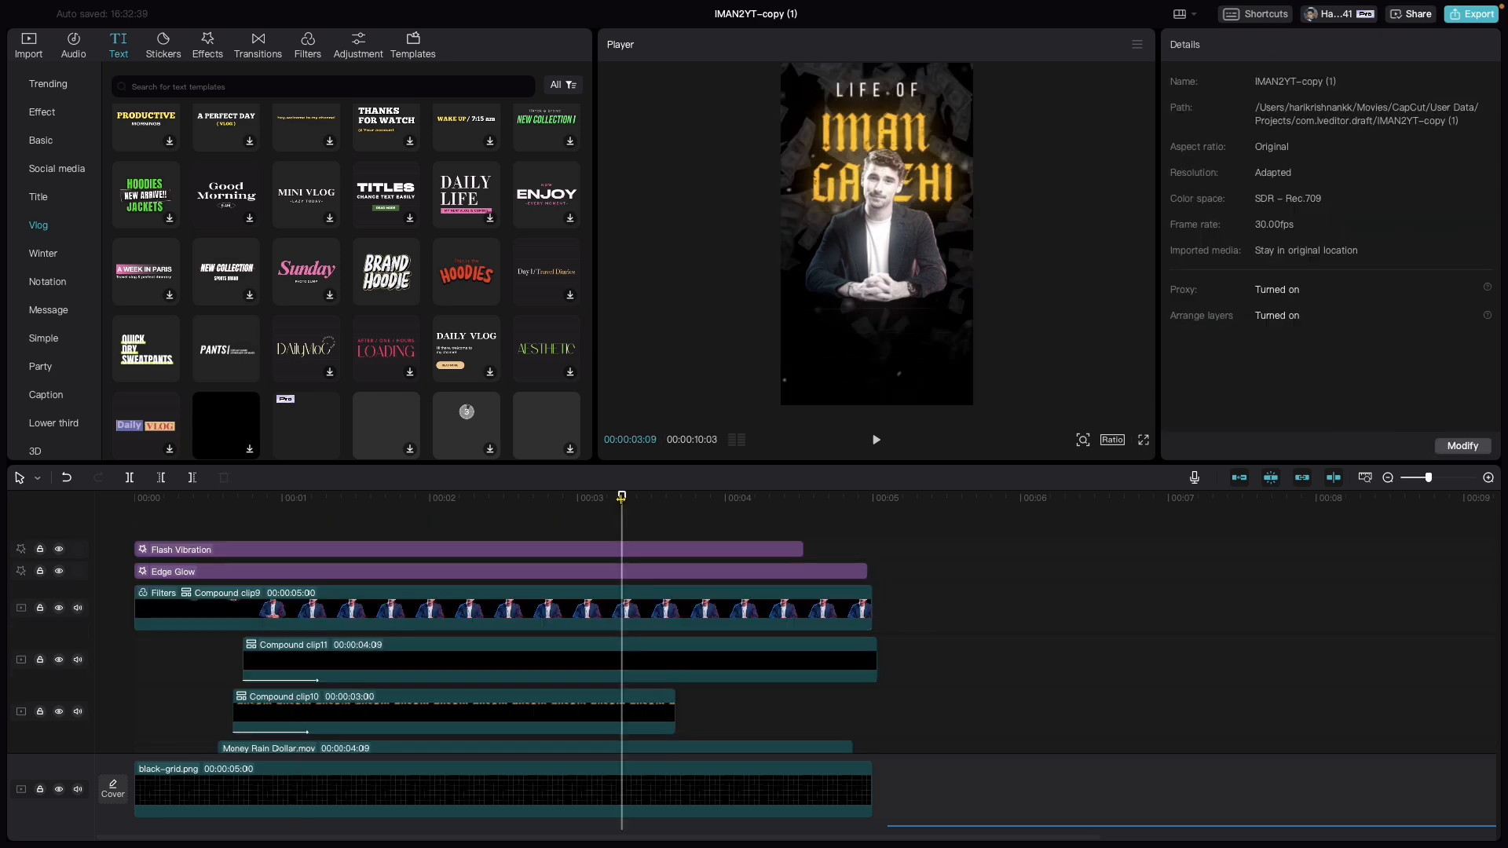
Shorten the figure compound clip to 00:00:03:21 and trim the LIFE OF clip to end at the same point.
{"action": "left_click", "coordinate": [626, 612]}
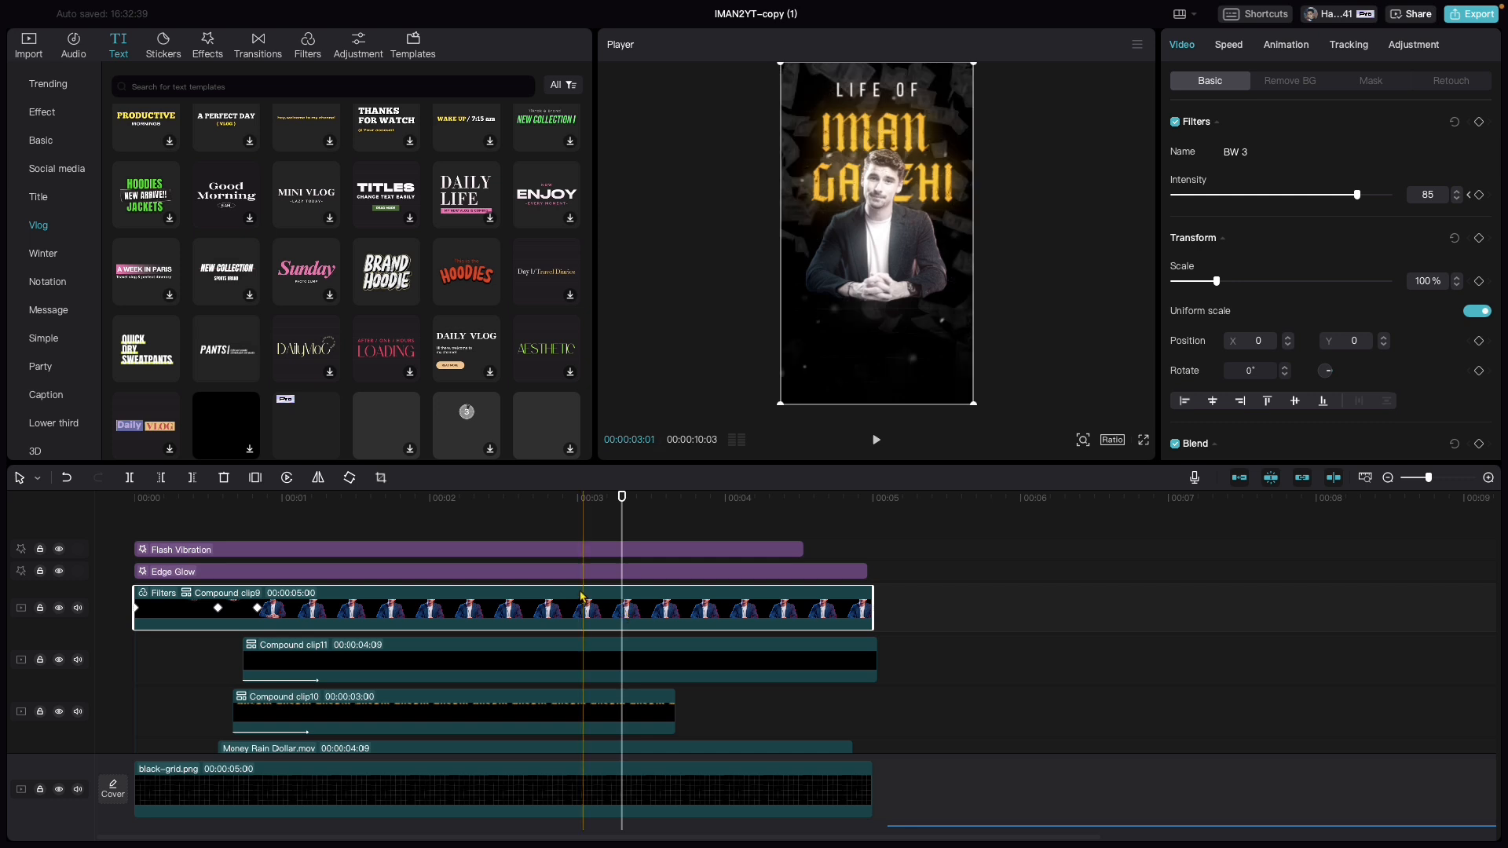
{"action": "left_click_drag", "start_coordinate": [622, 498], "coordinate": [671, 512]}
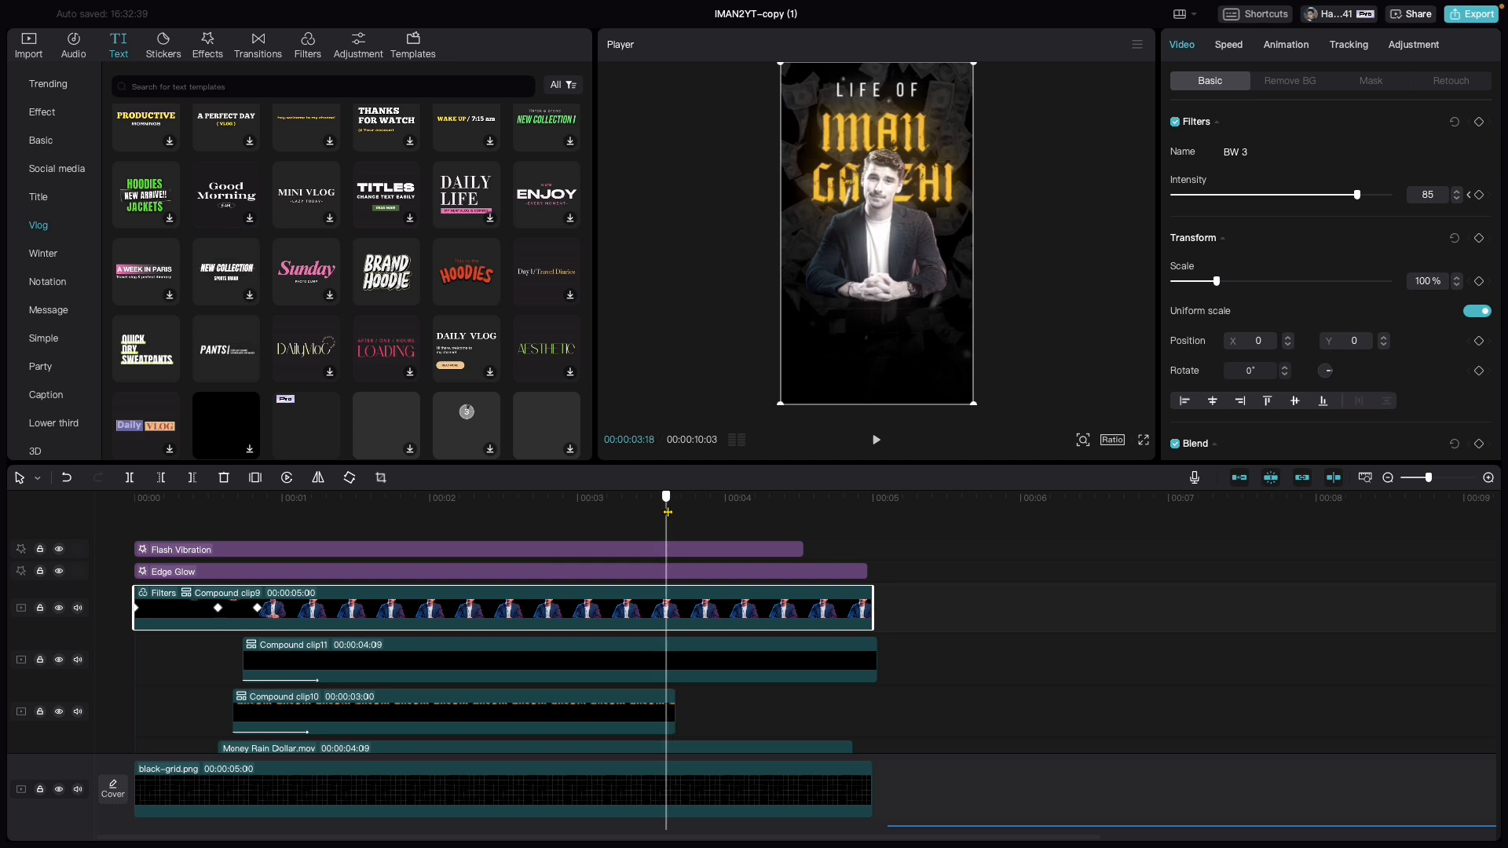
{"action": "left_click_drag", "start_coordinate": [872, 602], "coordinate": [681, 592]}
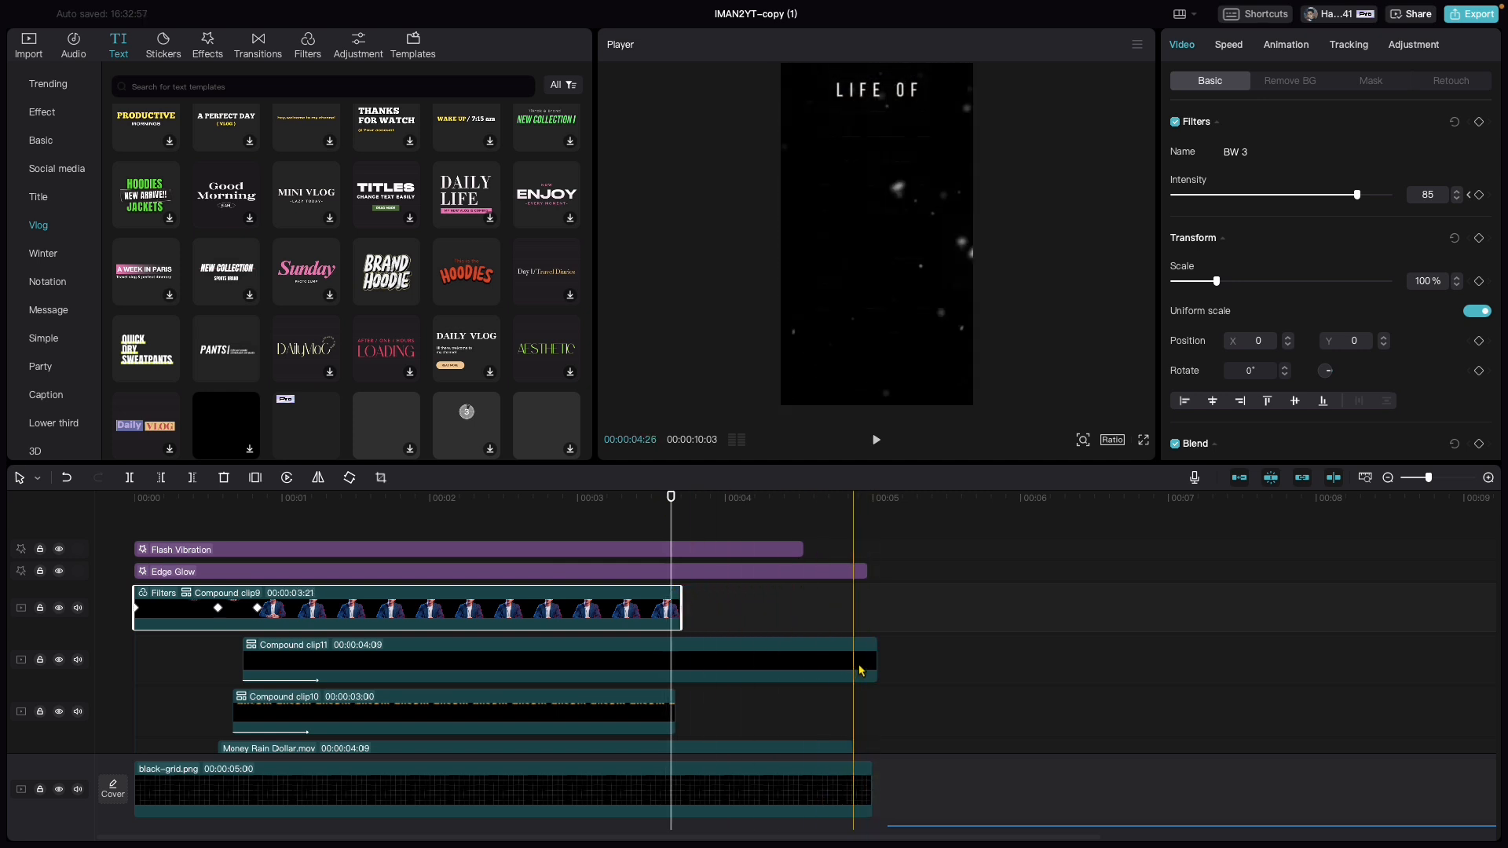
{"action": "left_click_drag", "start_coordinate": [874, 661], "coordinate": [681, 662]}
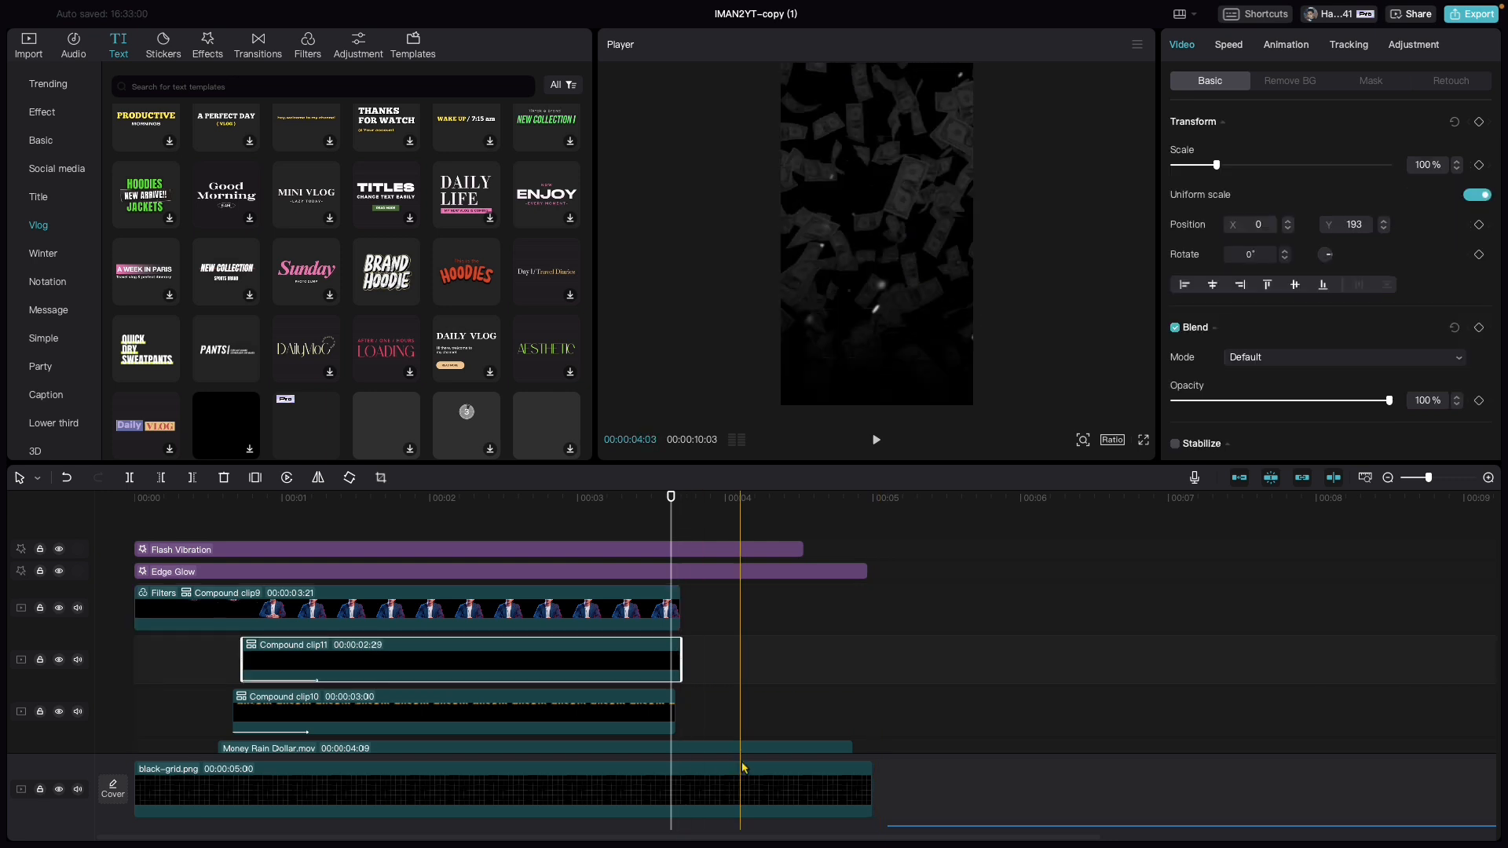
Trim the Money Rain Dollar clip, the Snow effect and the BW 1 filter to end at the playhead, at 00:00:03:19.
{"action": "scroll", "coordinate": [750, 679], "scroll_direction": "down", "scroll_amount": 3}
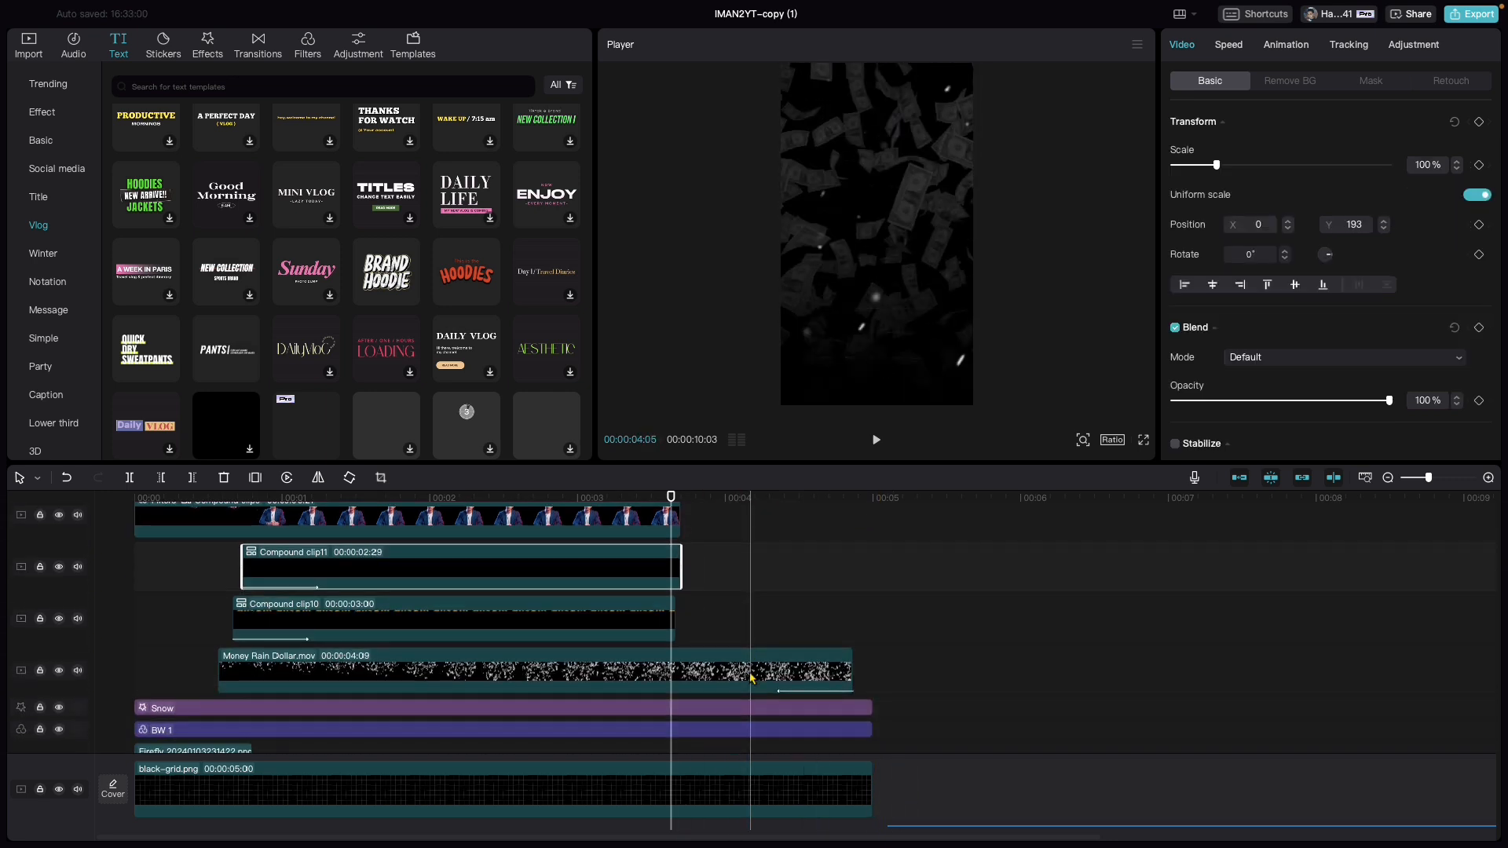
{"action": "left_click_drag", "start_coordinate": [852, 668], "coordinate": [669, 665]}
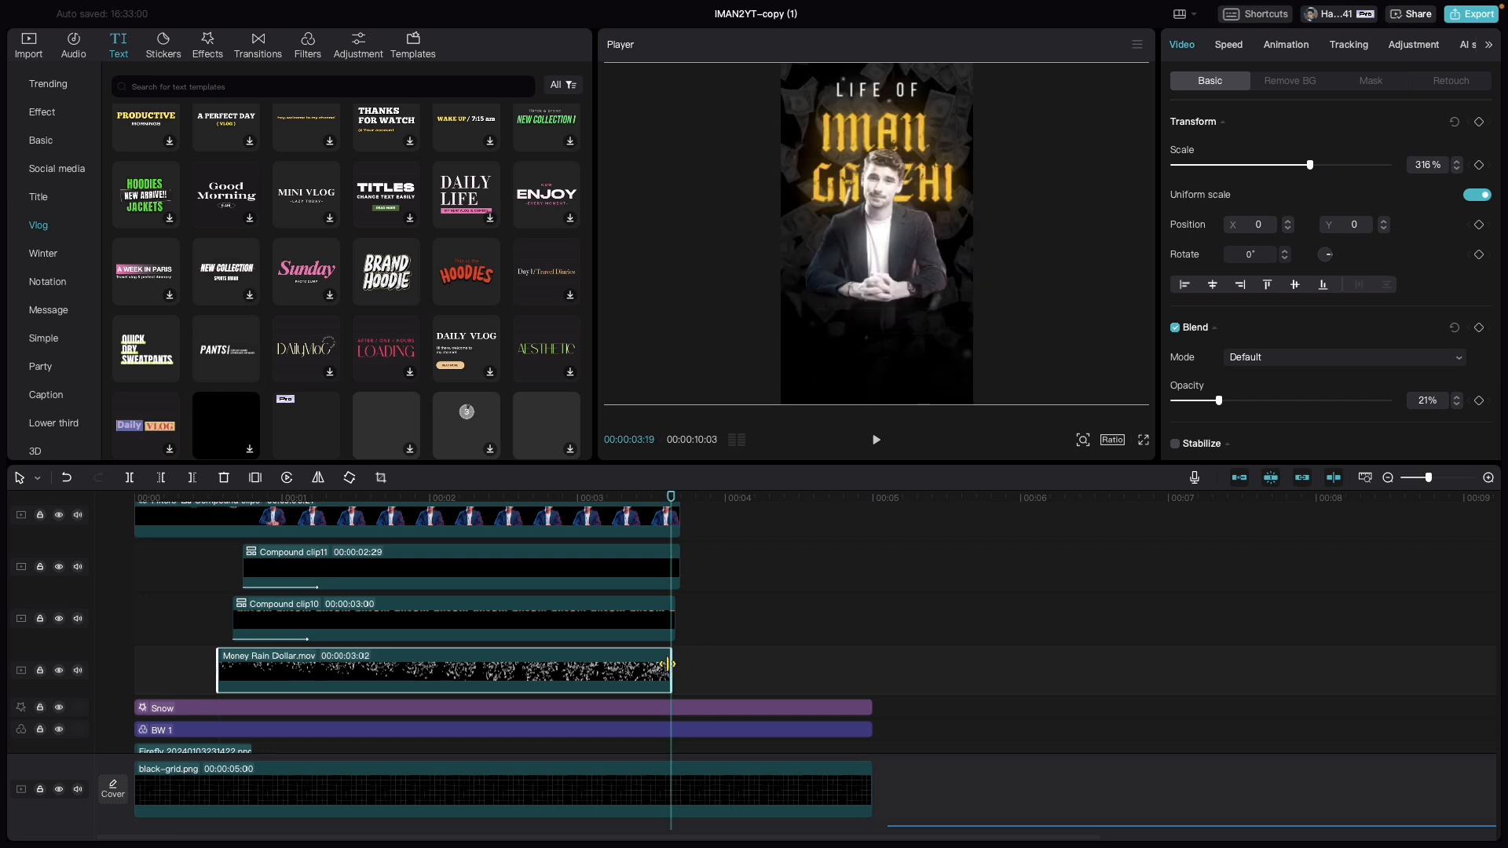
{"action": "left_click_drag", "start_coordinate": [870, 707], "coordinate": [670, 700]}
{"action": "left_click_drag", "start_coordinate": [872, 729], "coordinate": [672, 727]}
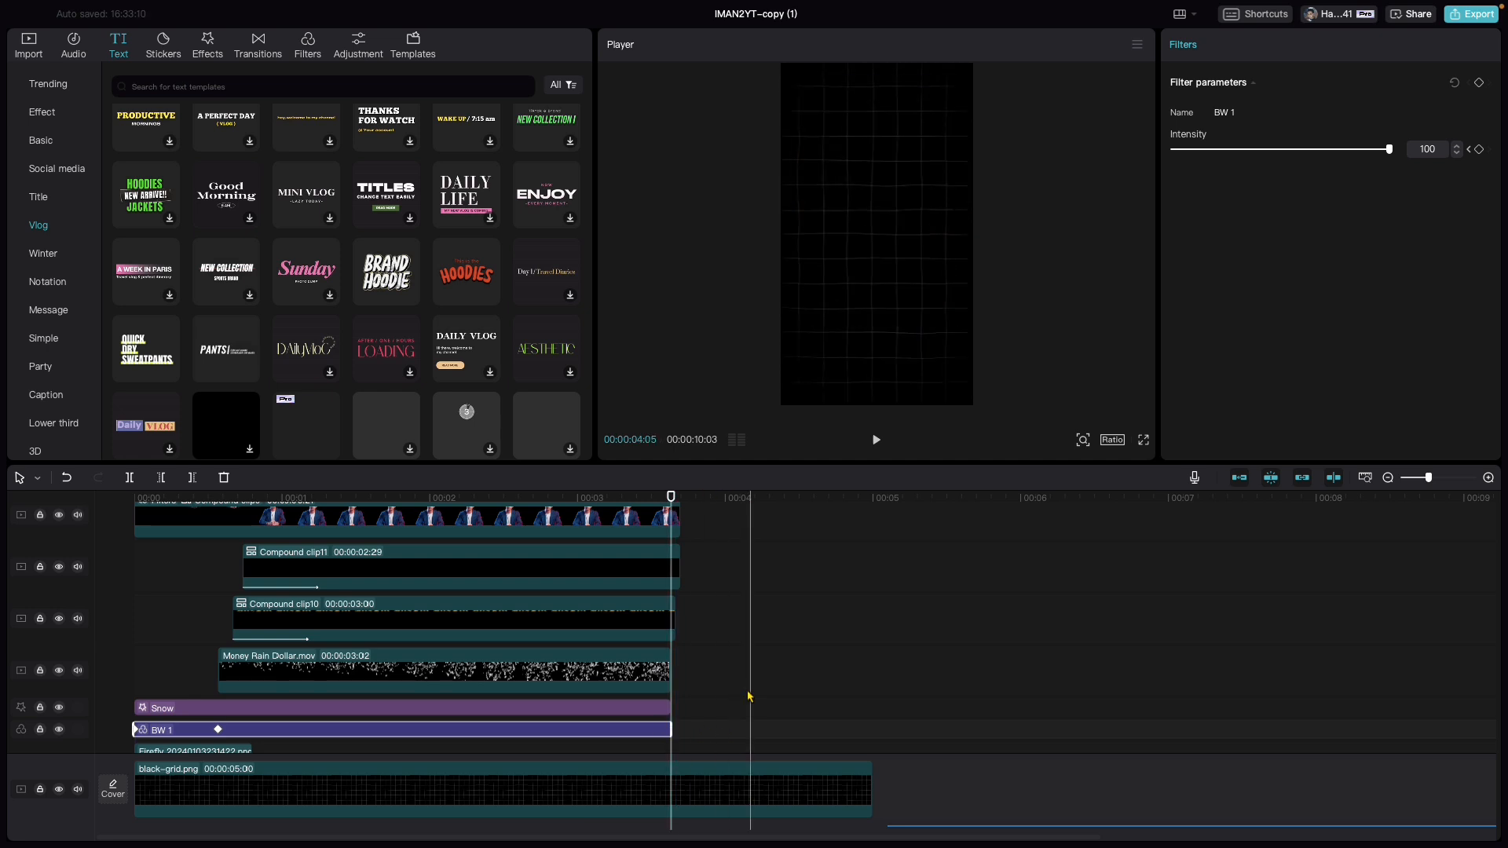
Trim the Flash Vibration and Edge Glow effects to end with the figure clip, and select the IMAN GADZHI compound clip.
{"action": "scroll", "coordinate": [733, 653], "scroll_direction": "up", "scroll_amount": 3}
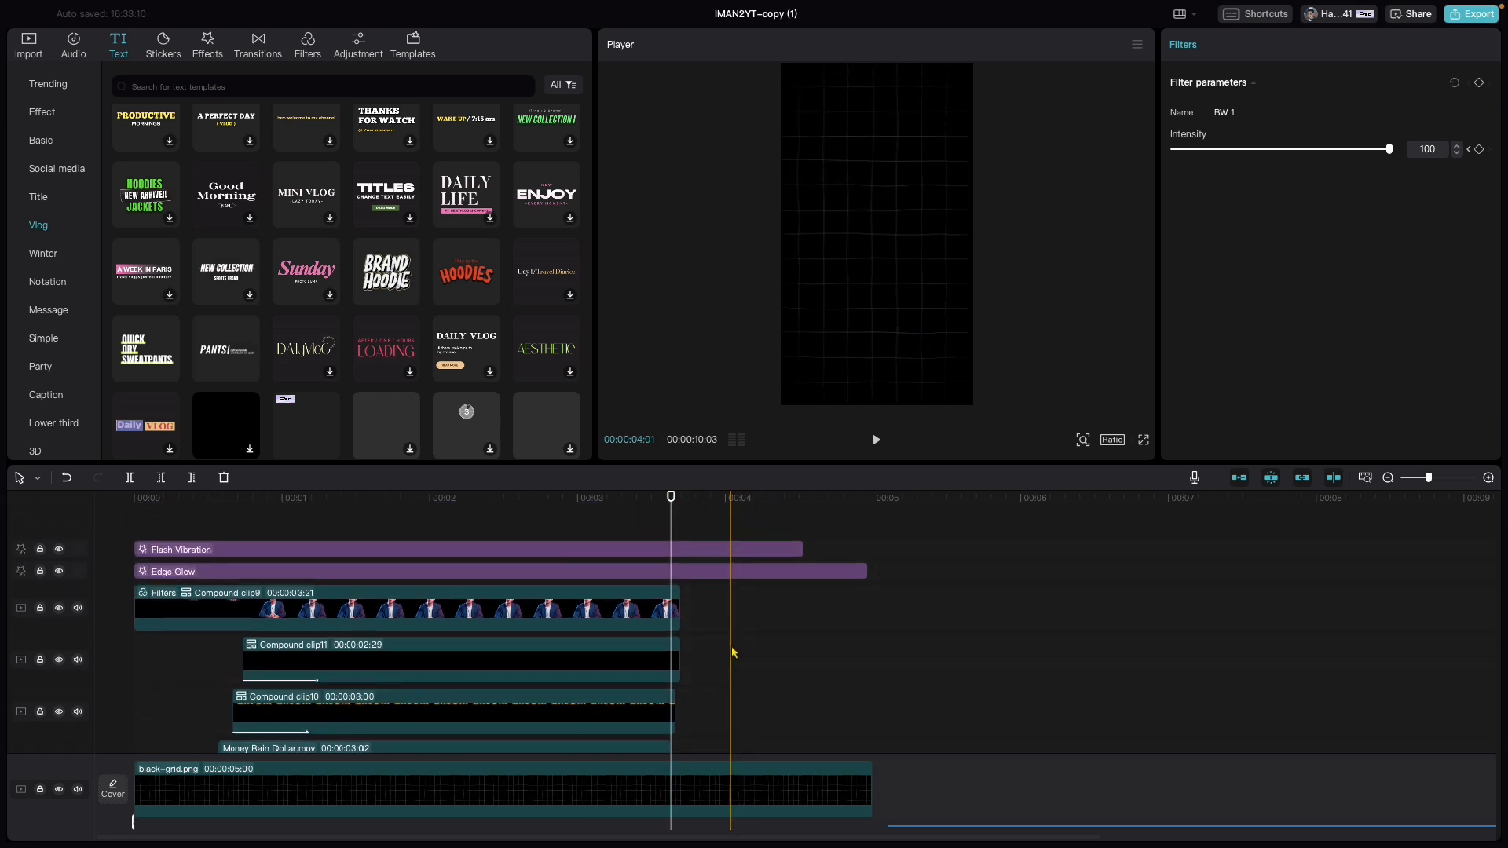
{"action": "left_click_drag", "start_coordinate": [805, 544], "coordinate": [671, 548]}
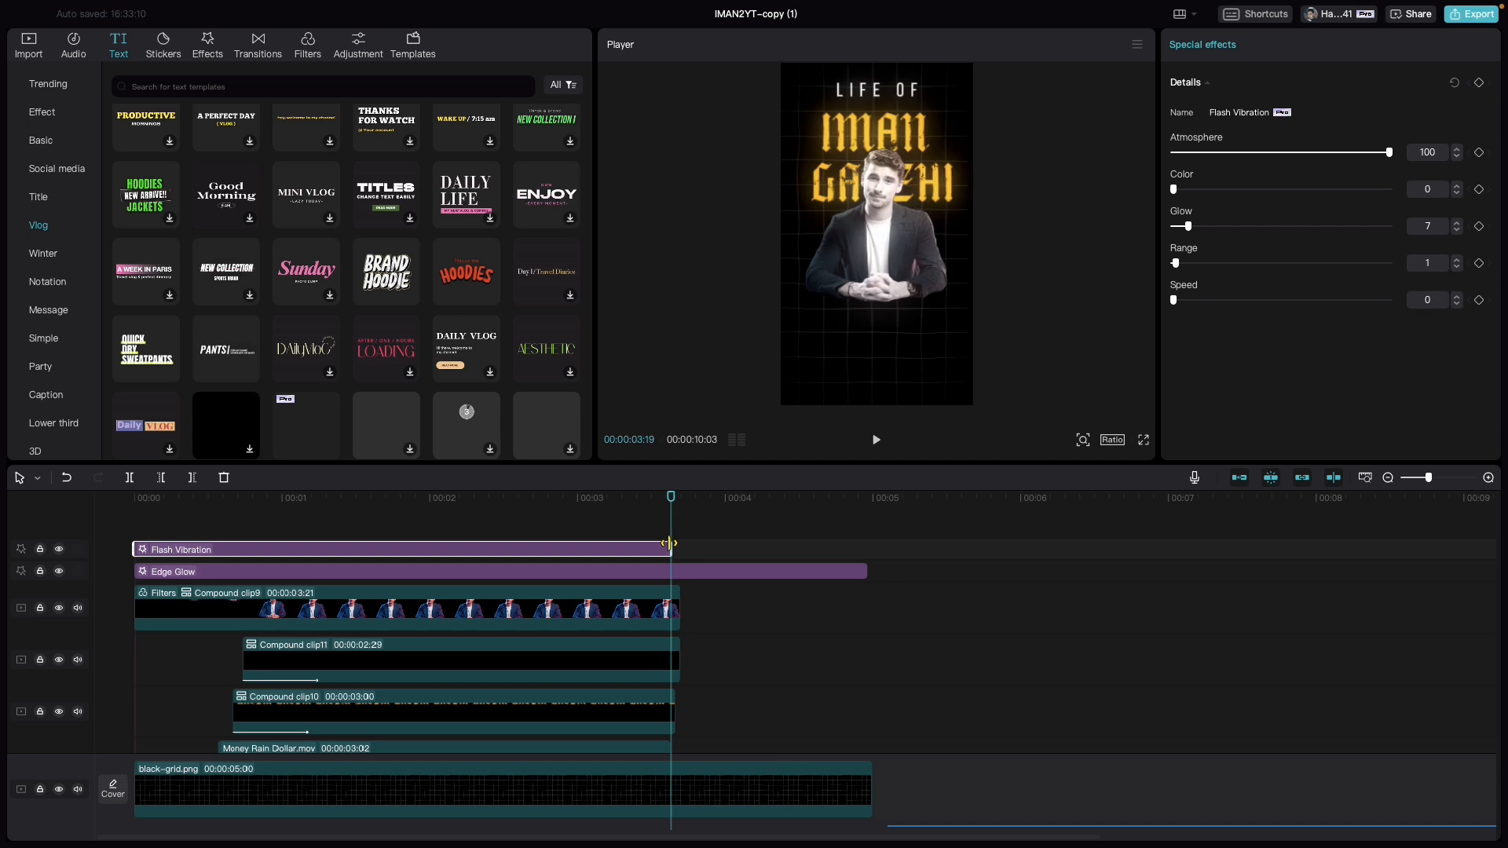
{"action": "left_click_drag", "start_coordinate": [867, 570], "coordinate": [679, 545]}
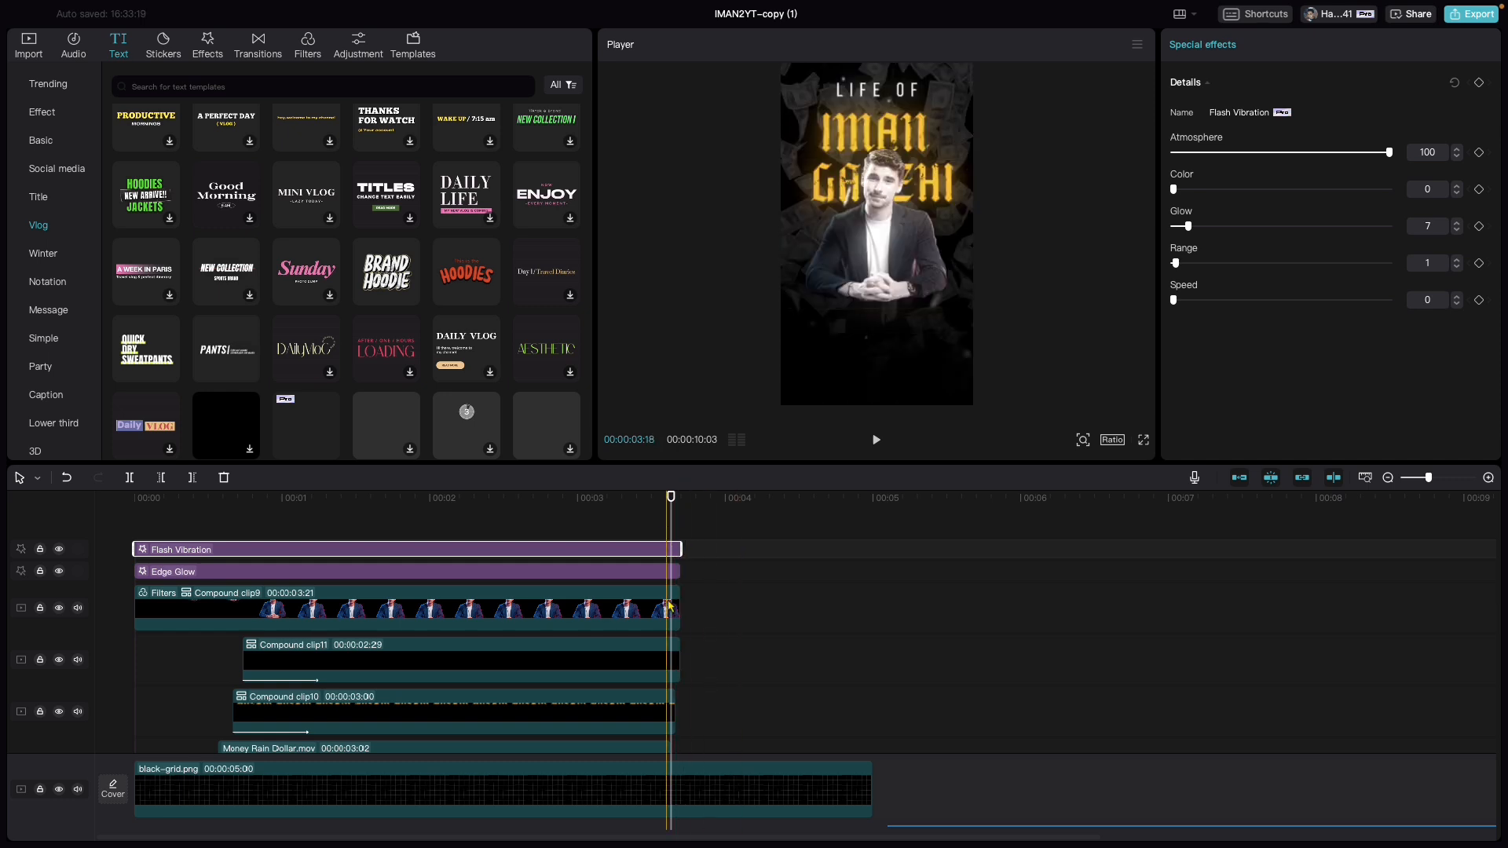
{"action": "left_click", "coordinate": [677, 699]}
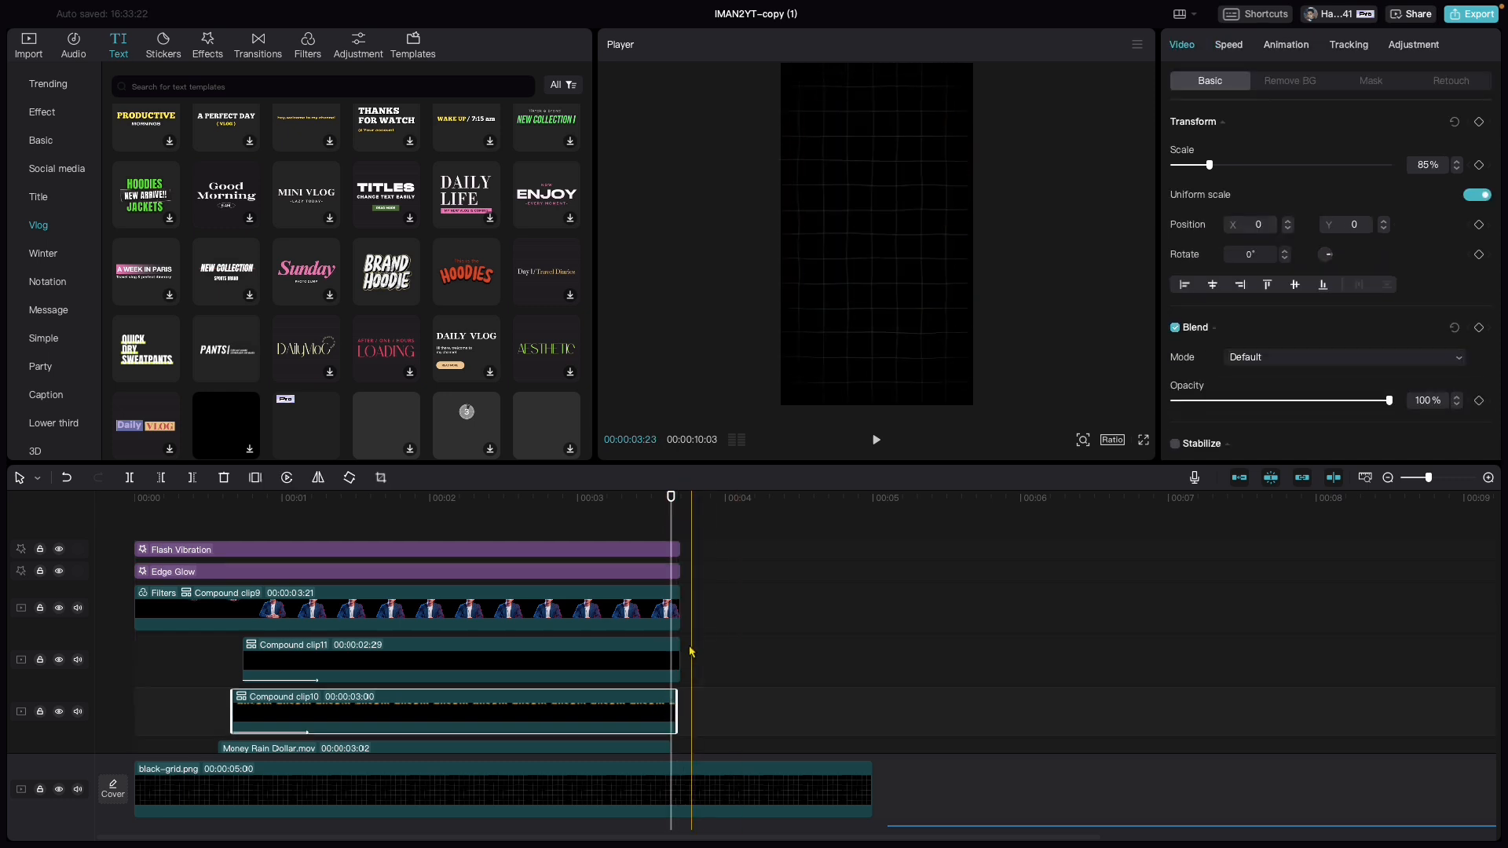
Give the figure compound clip the Fragment exit animation.
{"action": "left_click", "coordinate": [655, 613]}
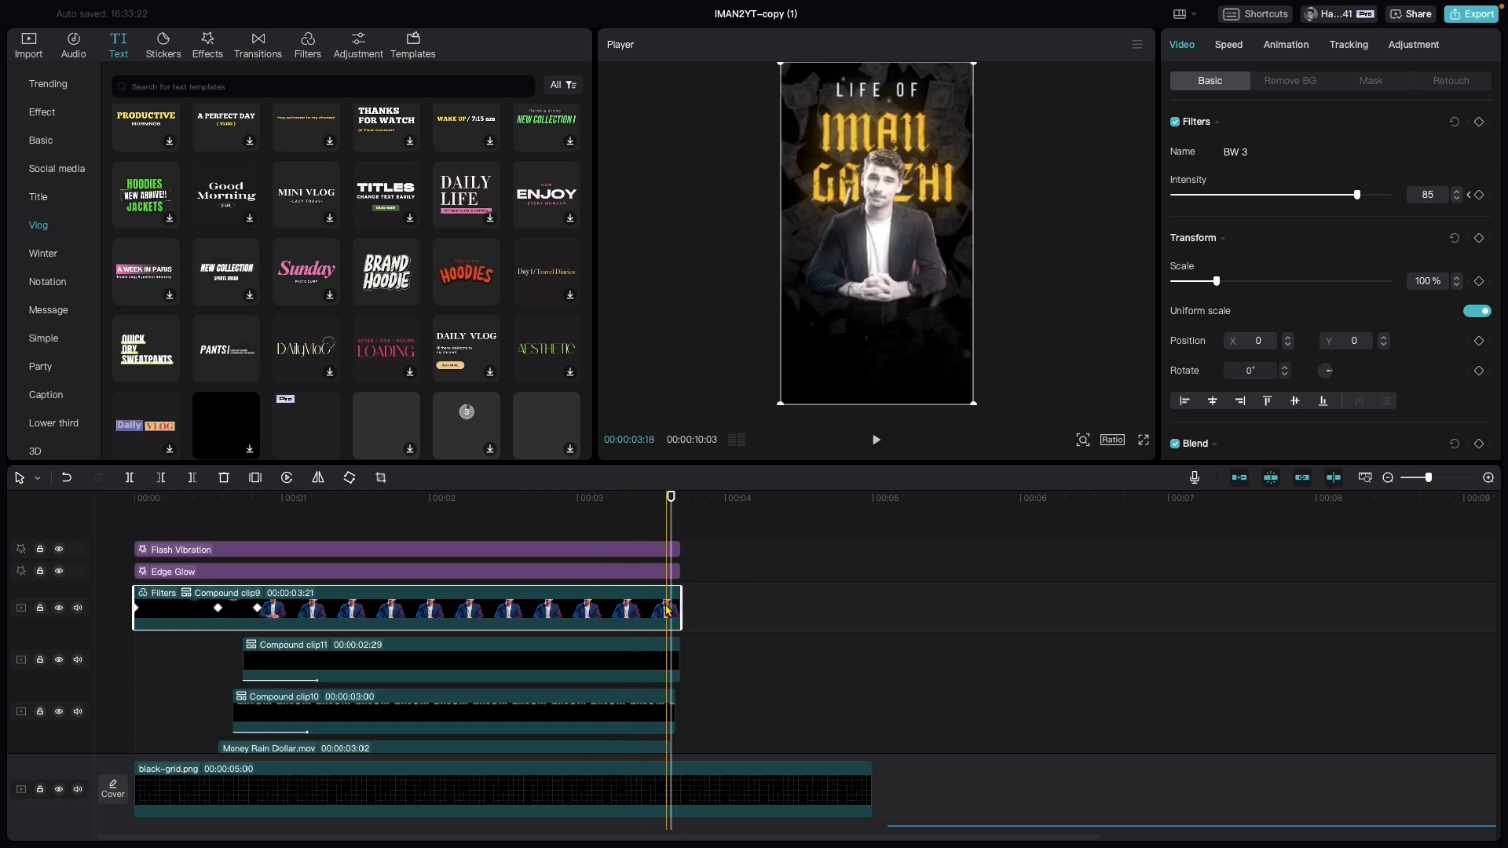
{"action": "left_click", "coordinate": [1286, 45]}
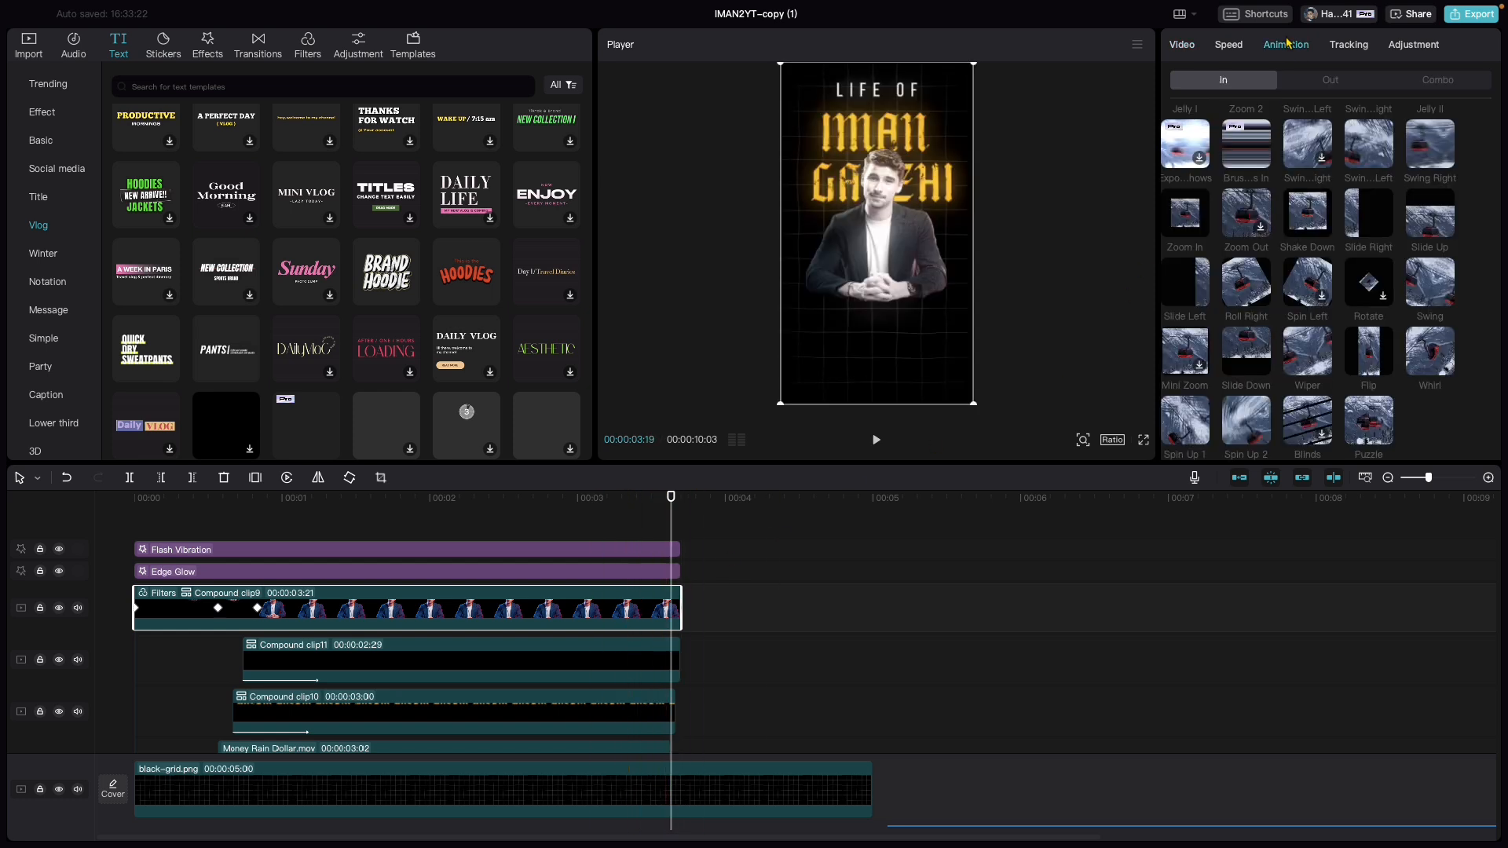
{"action": "left_click", "coordinate": [1350, 89]}
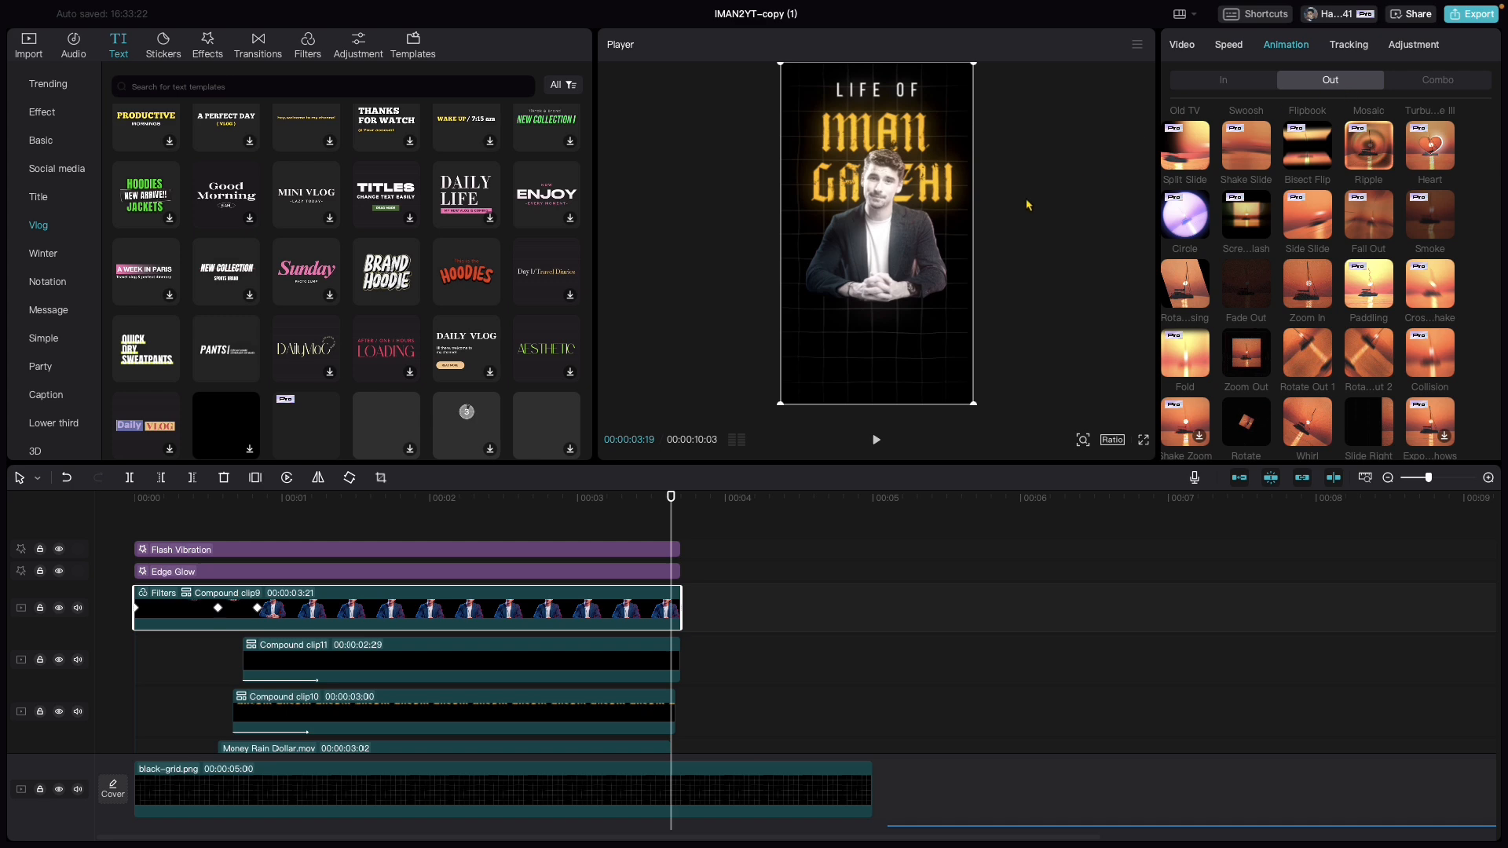
{"action": "scroll", "coordinate": [1343, 230], "scroll_direction": "up", "scroll_amount": 3}
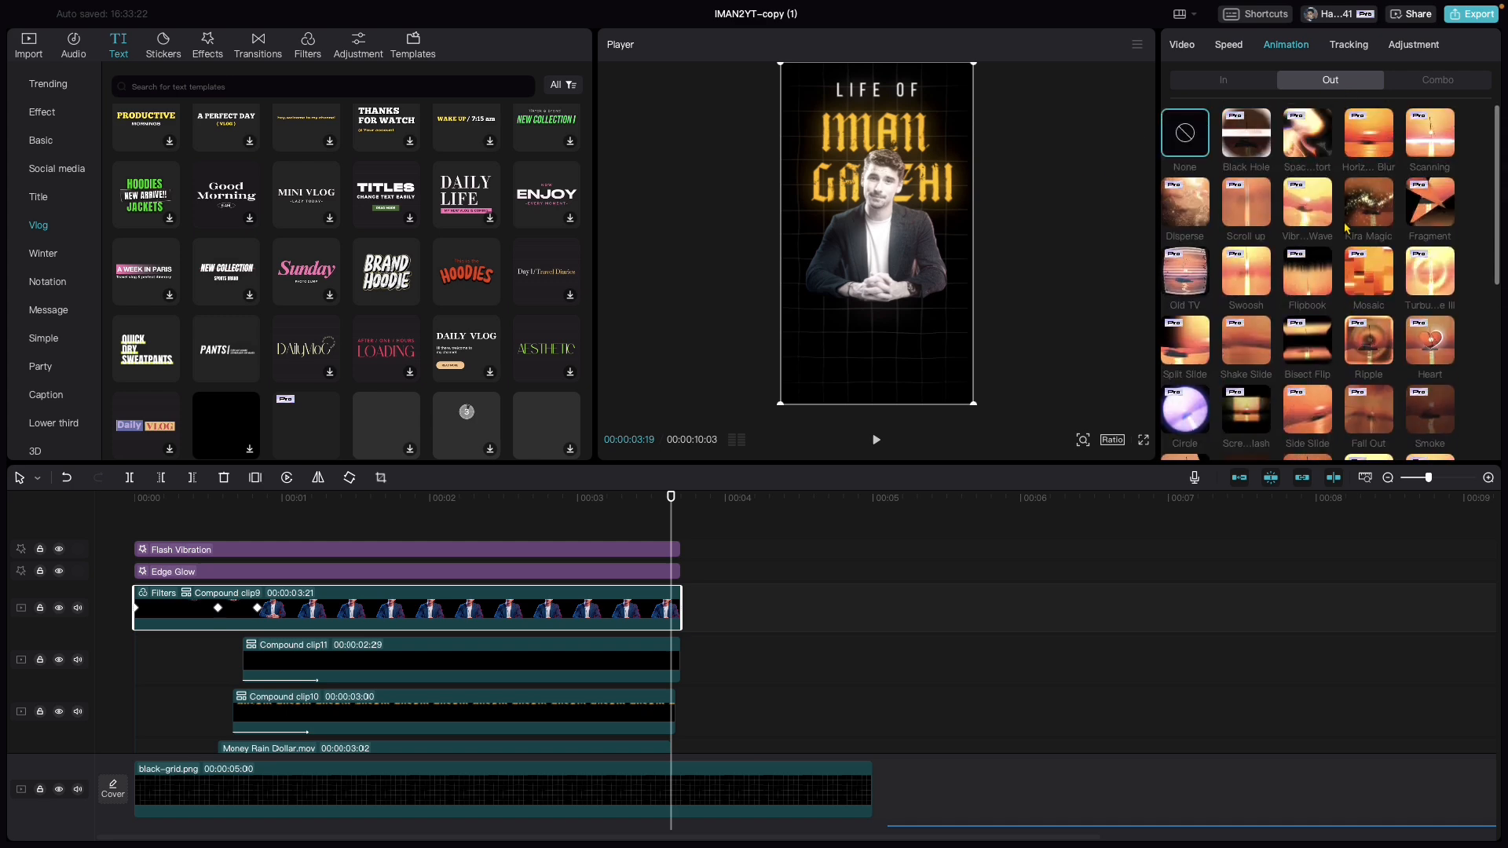
{"action": "left_click", "coordinate": [1428, 220]}
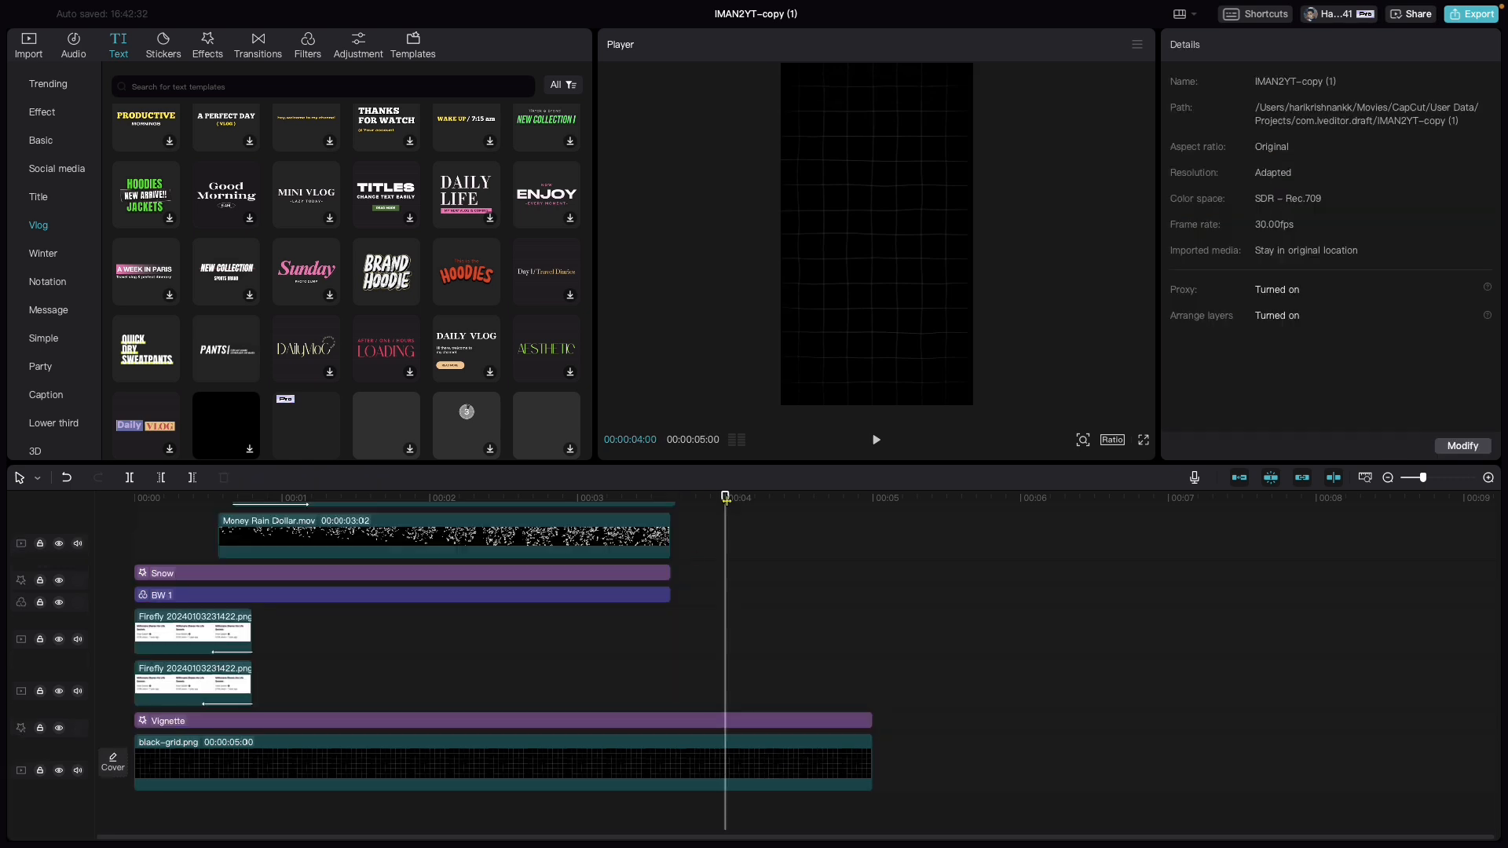
Play the intro back from the start to preview the whole sequence.
{"action": "left_click_drag", "start_coordinate": [686, 498], "coordinate": [43, 542]}
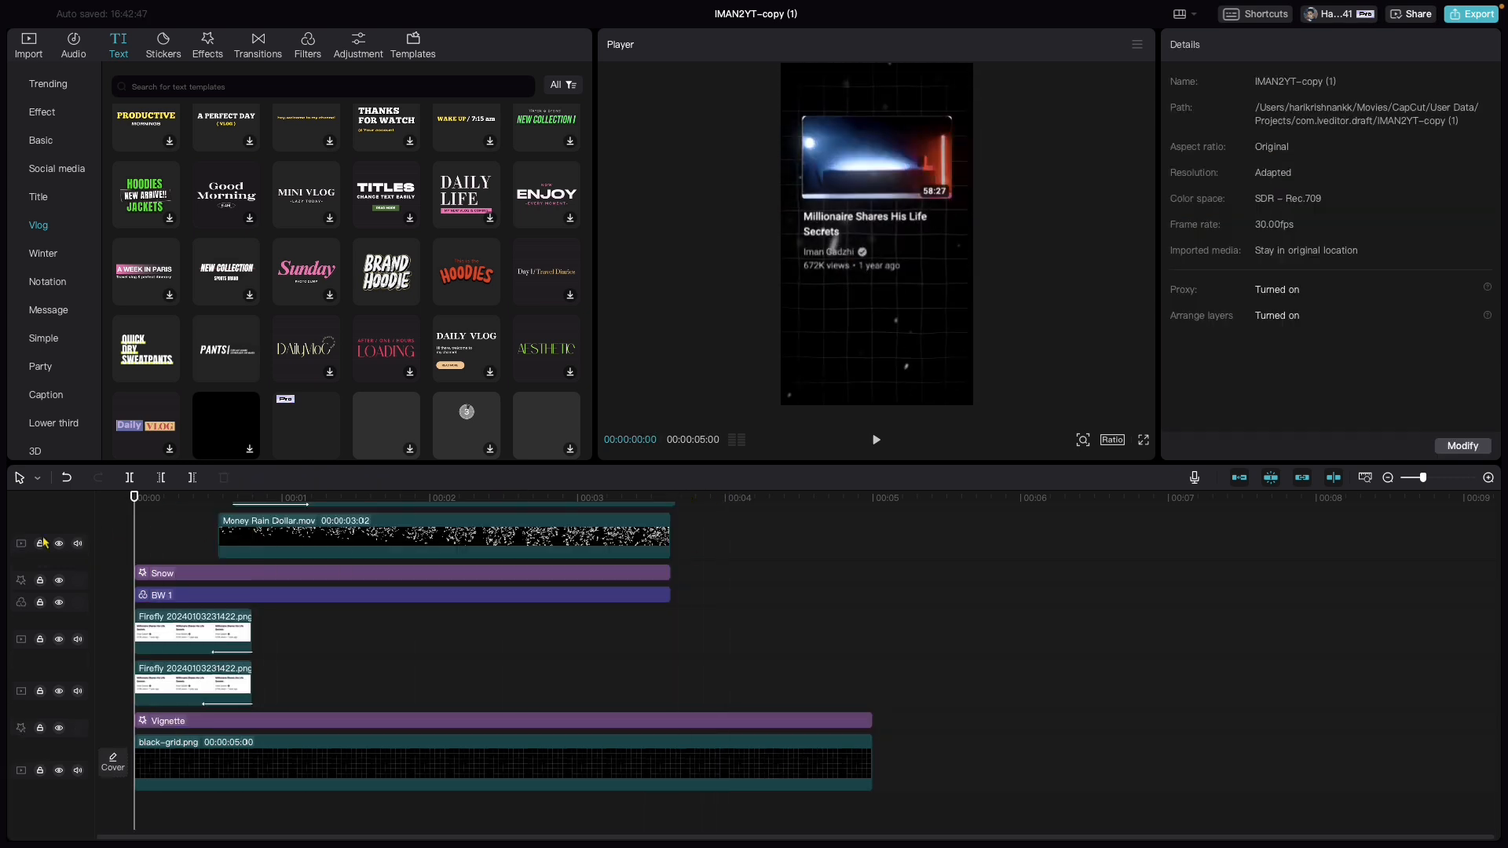
{"action": "key", "text": "space"}
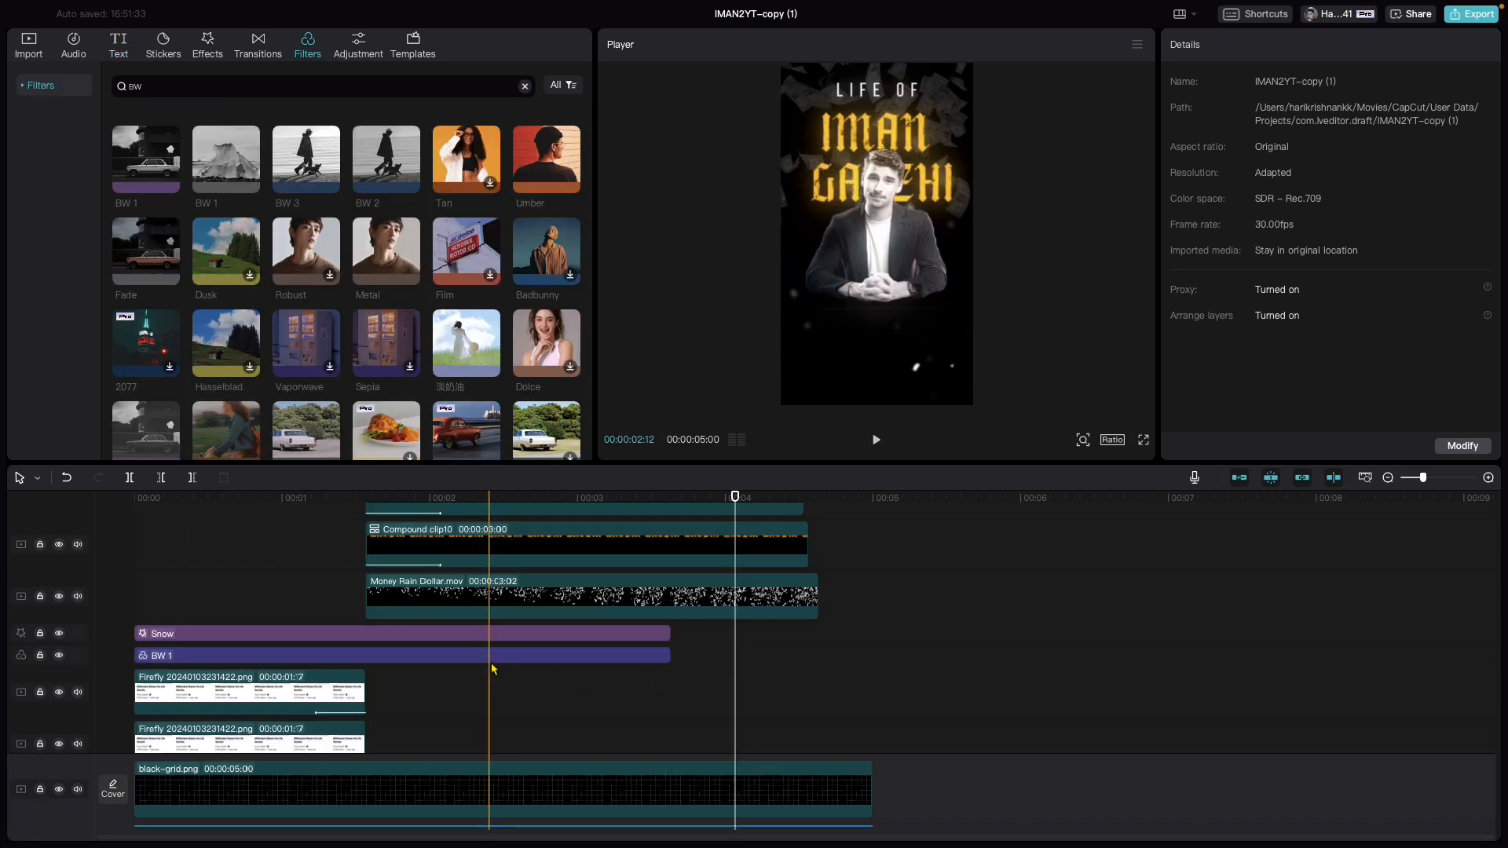
Inspect the audio clip under the grid background against the layers' timing, and preview the extended intro from the beginning.
{"action": "scroll", "coordinate": [493, 668], "scroll_direction": "down", "scroll_amount": 4}
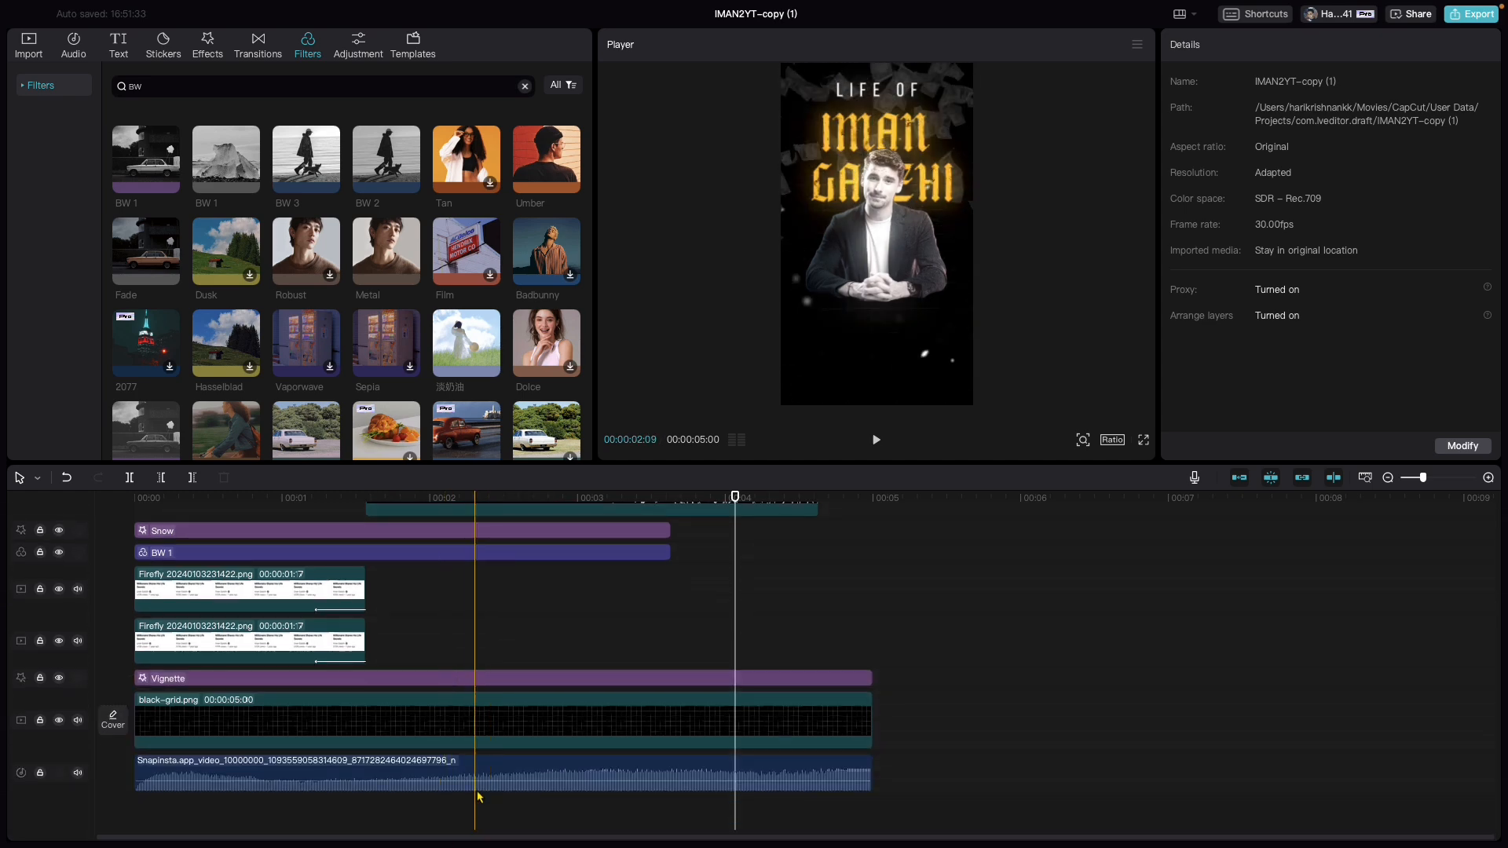
{"action": "left_click", "coordinate": [478, 776]}
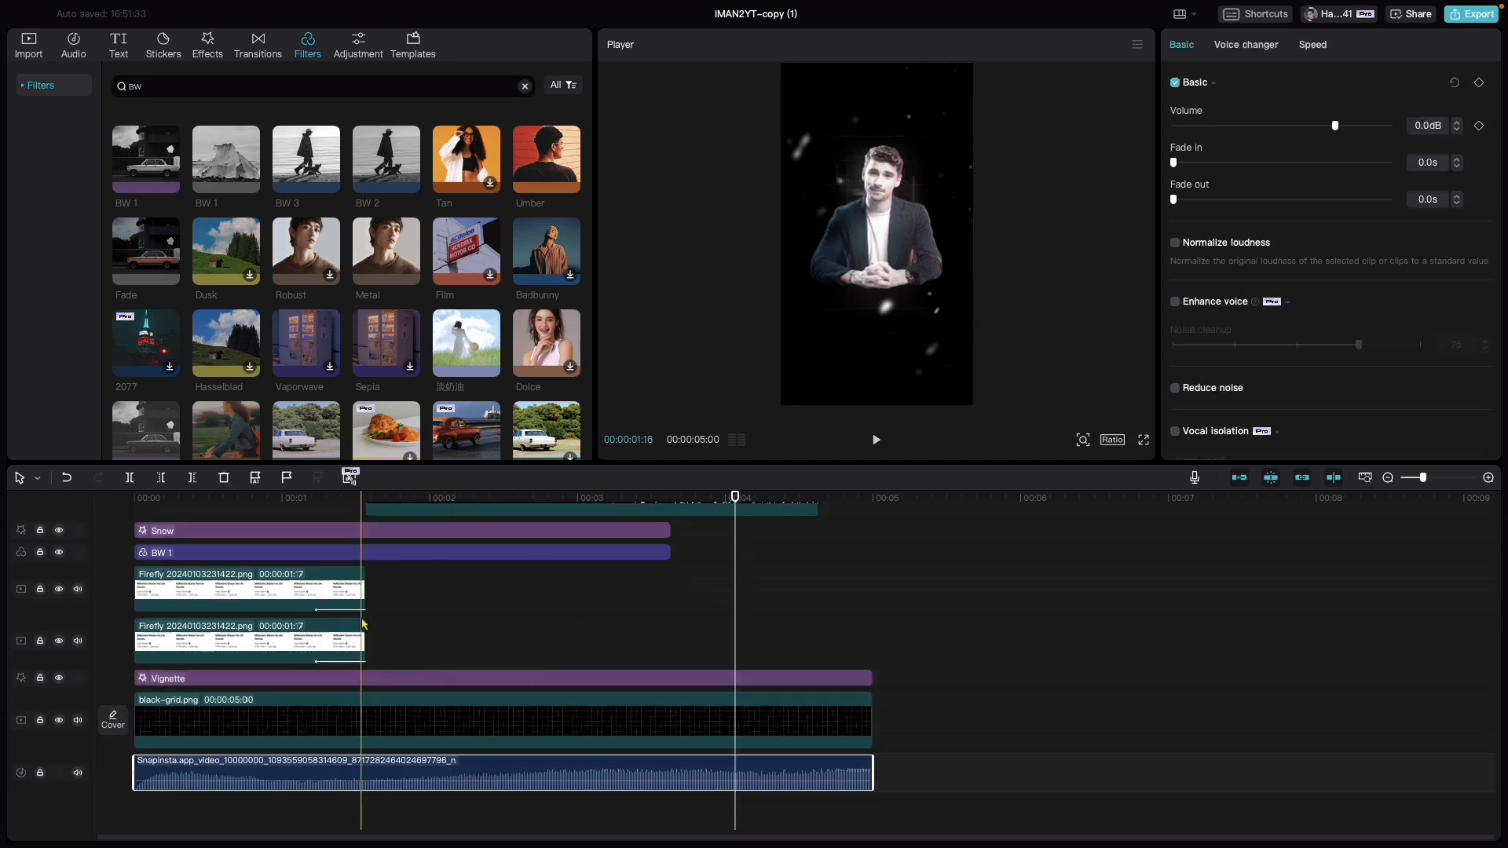
{"action": "scroll", "coordinate": [384, 567], "scroll_direction": "up", "scroll_amount": 6}
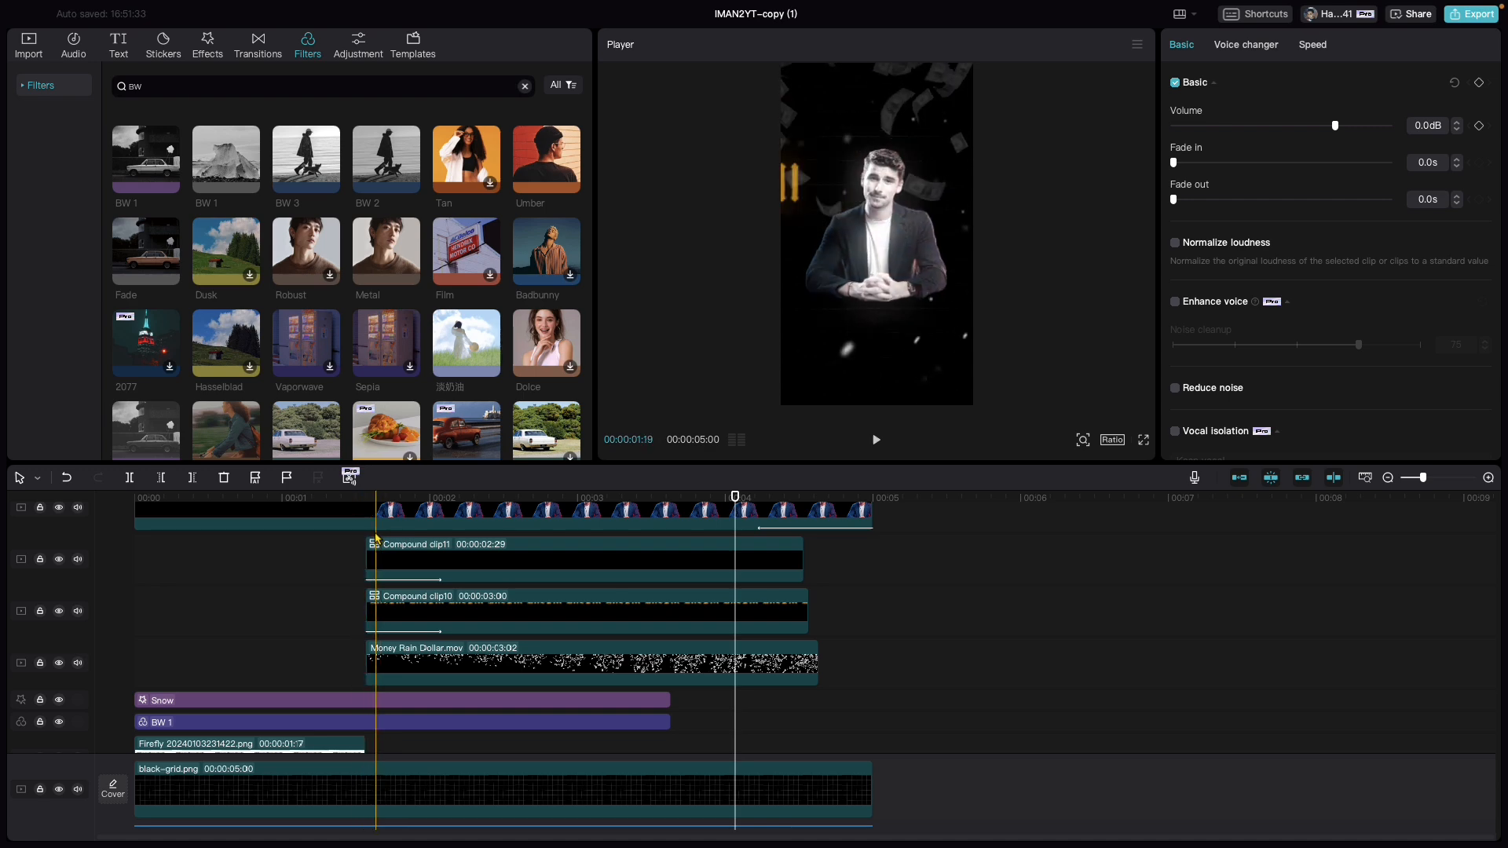
{"action": "scroll", "coordinate": [377, 538], "scroll_direction": "up", "scroll_amount": 4}
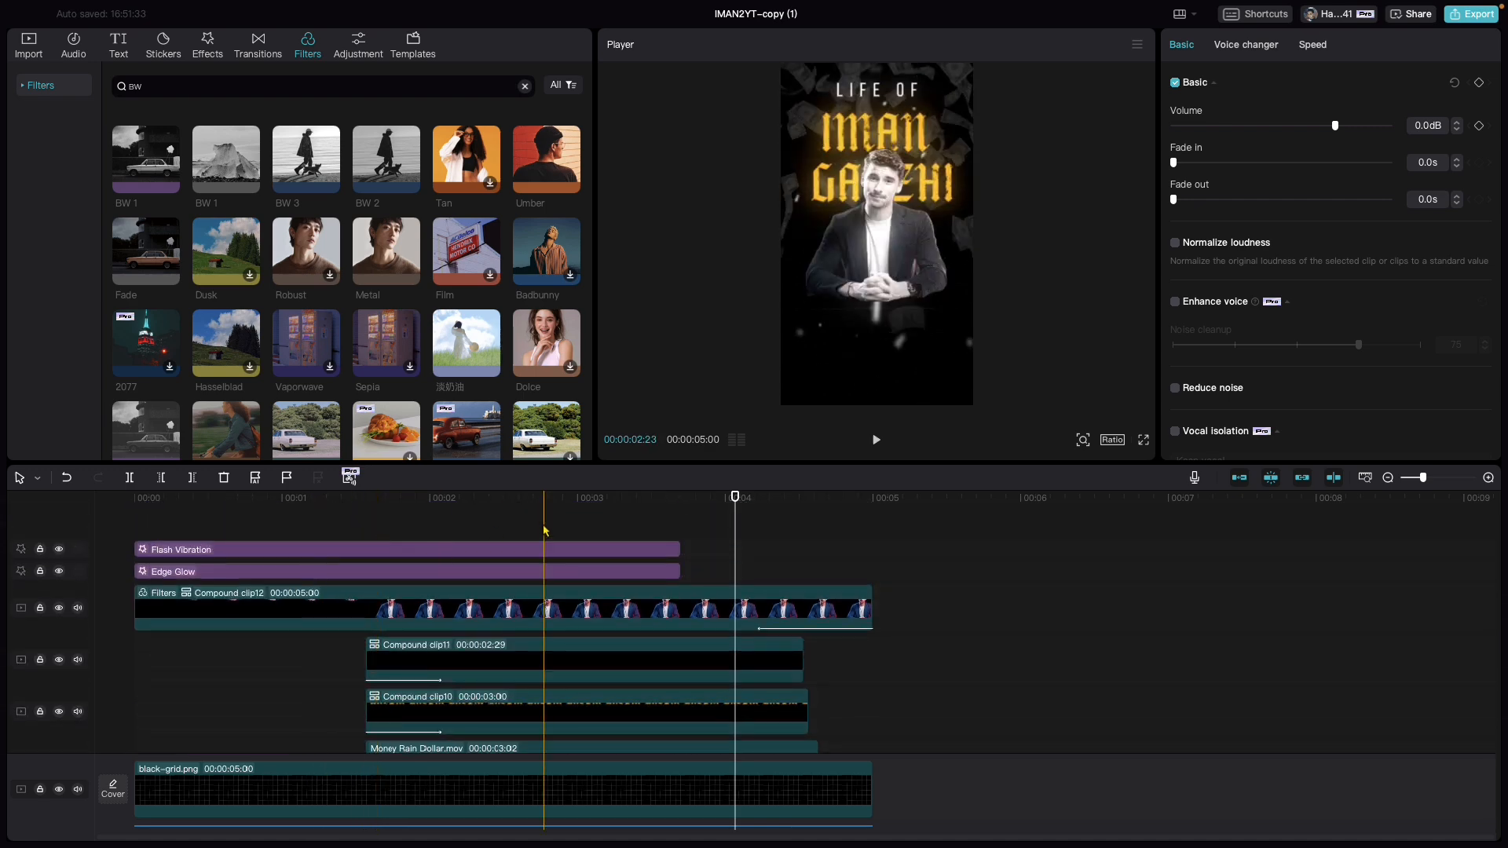
{"action": "left_click", "coordinate": [544, 530]}
{"action": "key", "text": "space"}
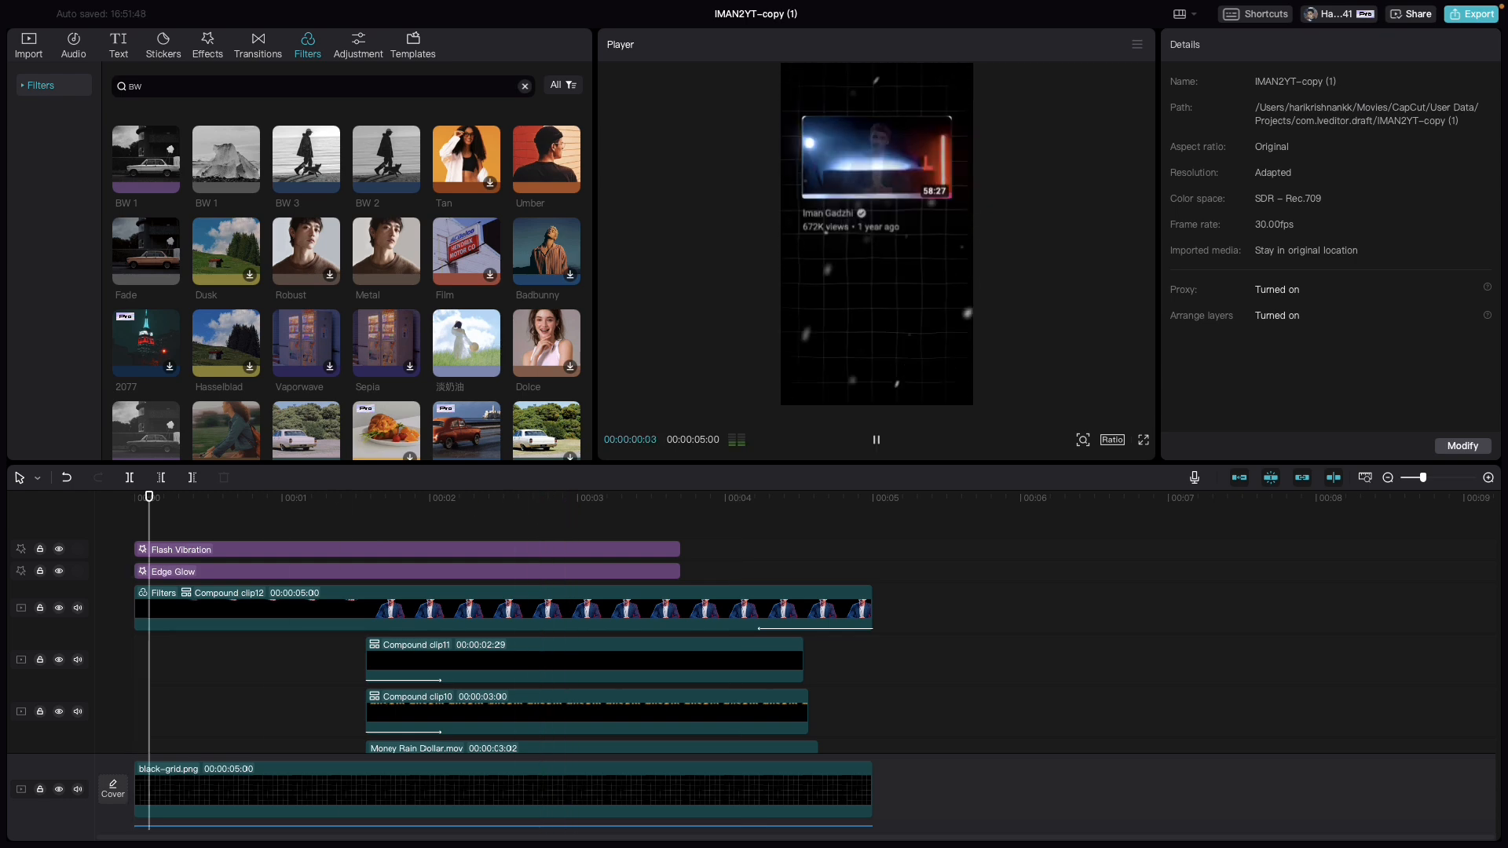